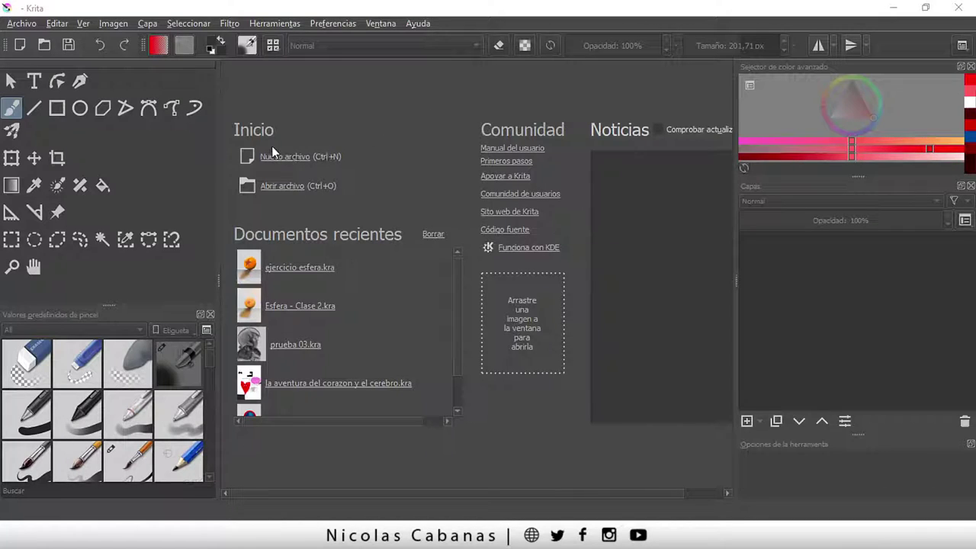
# Start a new document with the A4 (300 ppi) preset: 2480 × 3508 px at 300 ppi
pyautogui.click(21, 25)
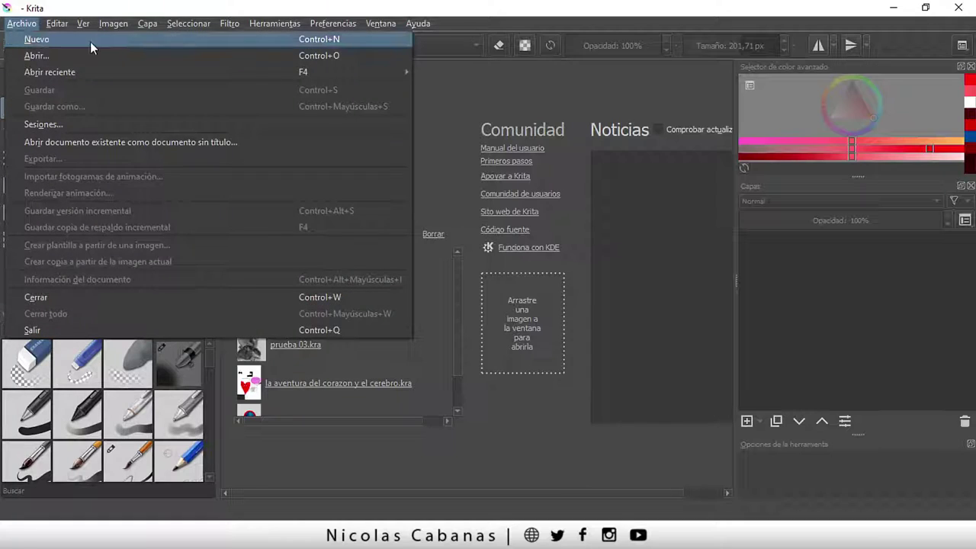
pyautogui.click(156, 41)
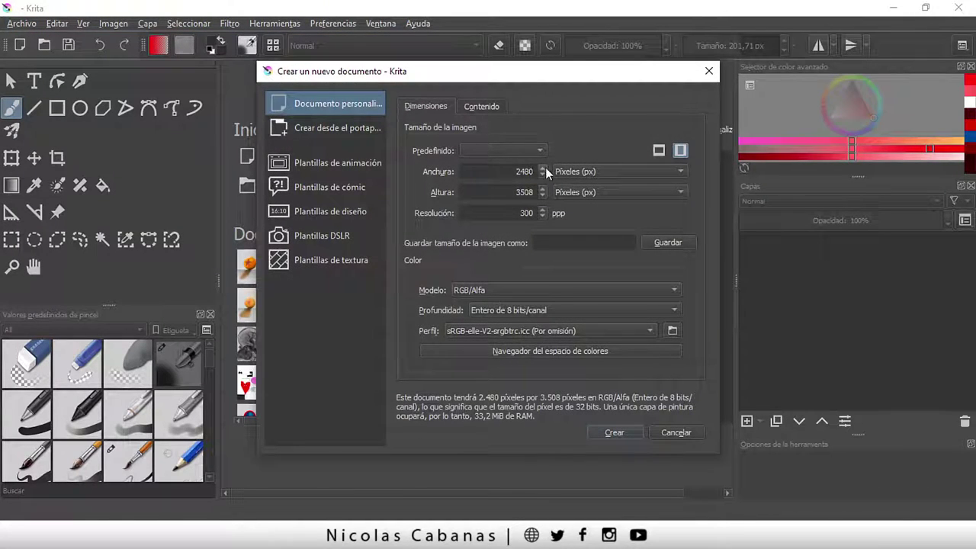
pyautogui.click(510, 155)
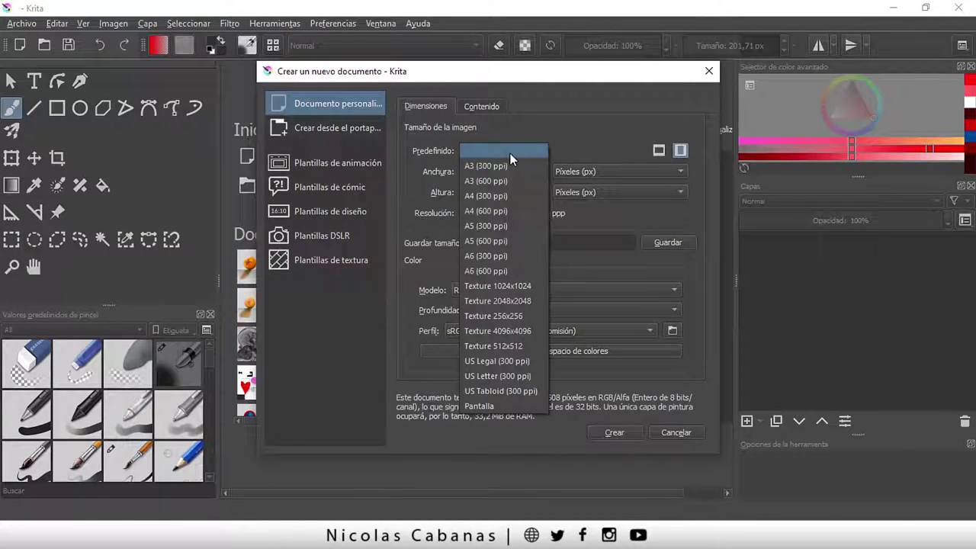
pyautogui.click(492, 196)
pyautogui.doubleClick(527, 213)
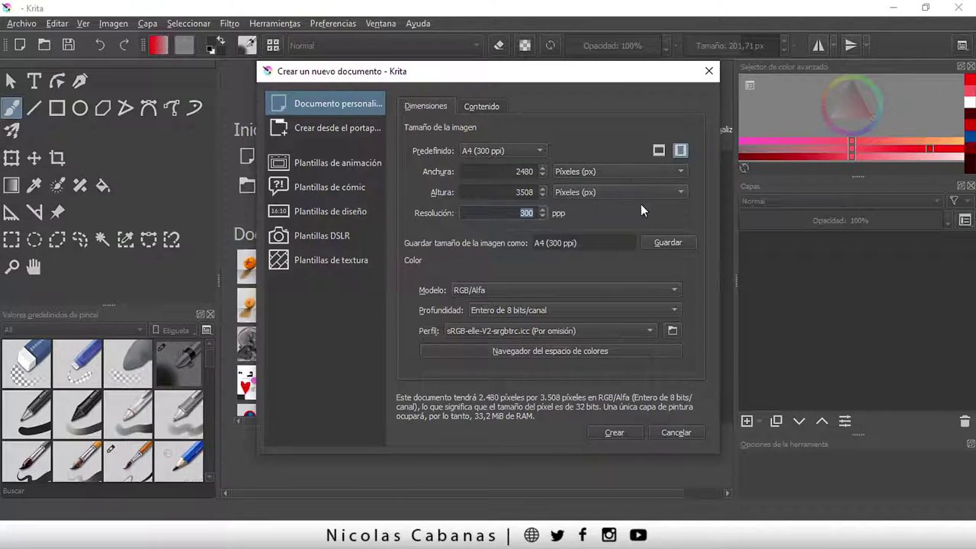
# Create the blank A4 document and enlarge the Airbrush Soft brush to about 597.17 px
pyautogui.click(610, 432)
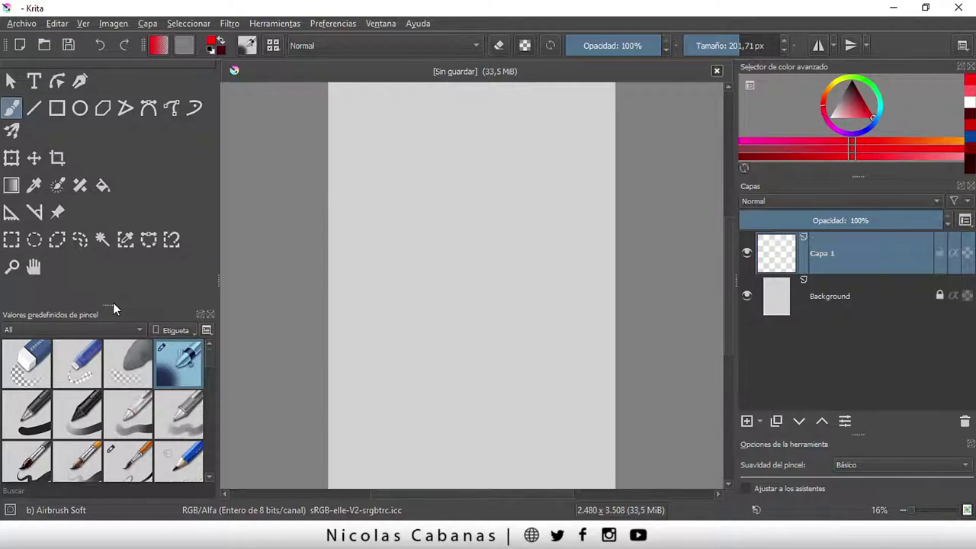
pyautogui.moveTo(113, 305); pyautogui.dragTo(113, 214)
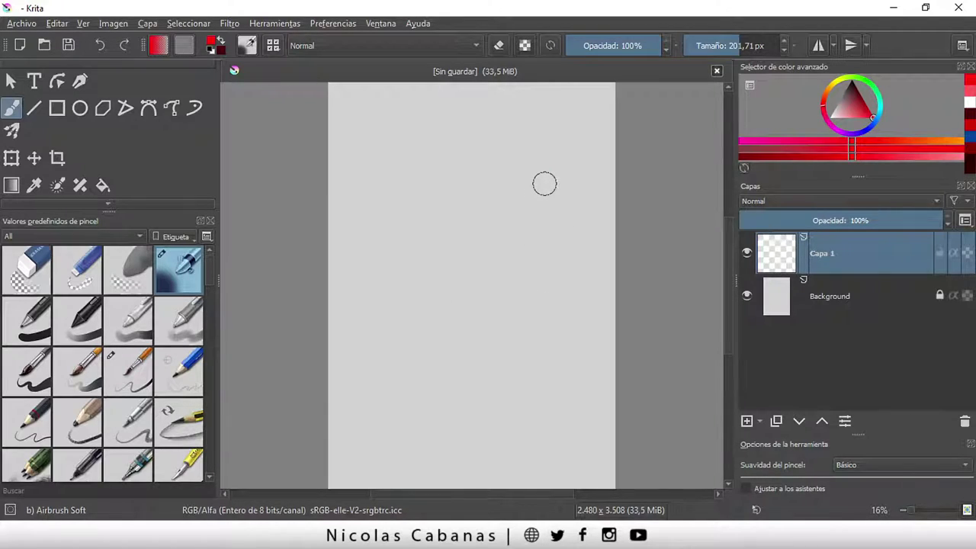
pyautogui.click(747, 47)
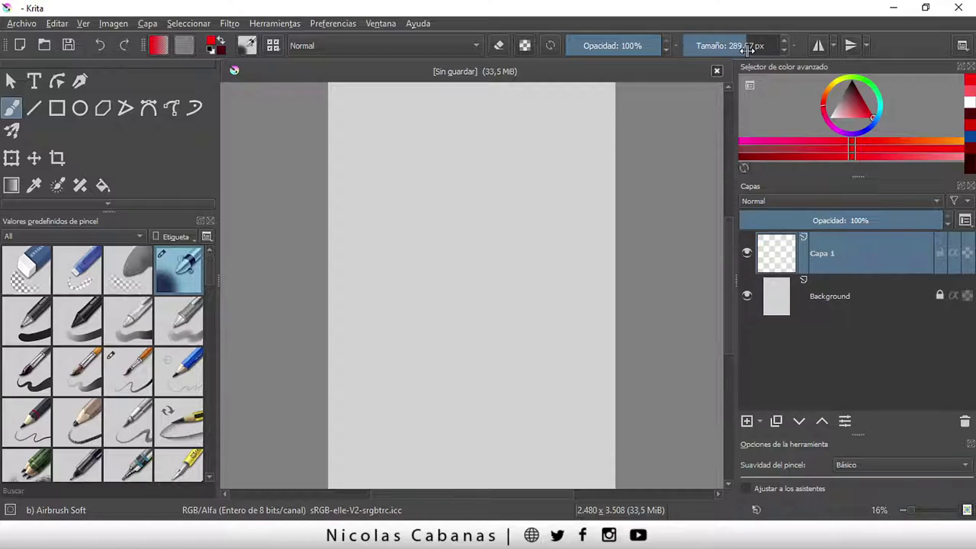
pyautogui.click(761, 47)
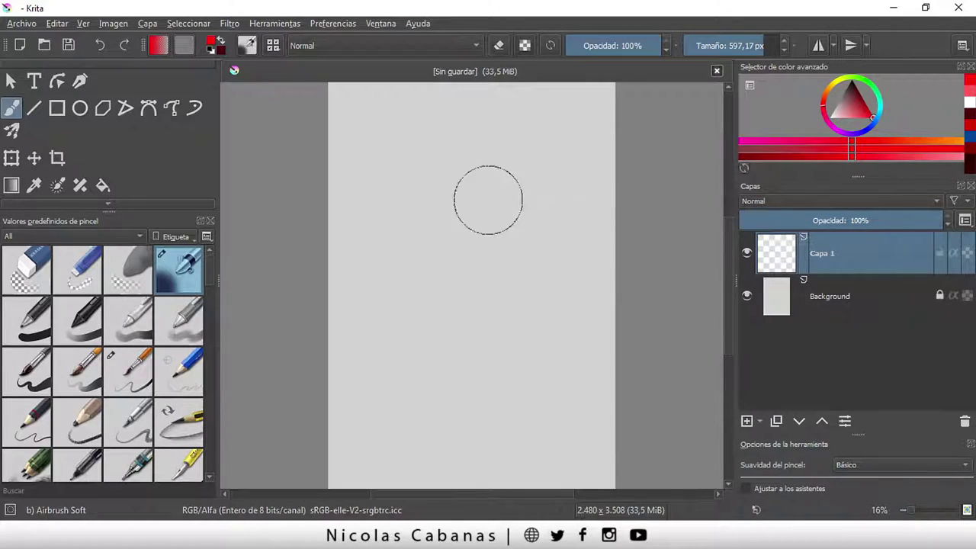
# Airbrush a soft red oval on Capa 1 just above the page centre, then zoom in
pyautogui.moveTo(467, 245)
pyautogui.mouseDown()
pyautogui.moveTo(481, 237)
pyautogui.moveTo(473, 236)
pyautogui.moveTo(464, 268)
pyautogui.moveTo(467, 250)
pyautogui.moveTo(457, 257)
pyautogui.moveTo(484, 254)
pyautogui.moveTo(490, 236)
pyautogui.moveTo(518, 221)
pyautogui.mouseUp()
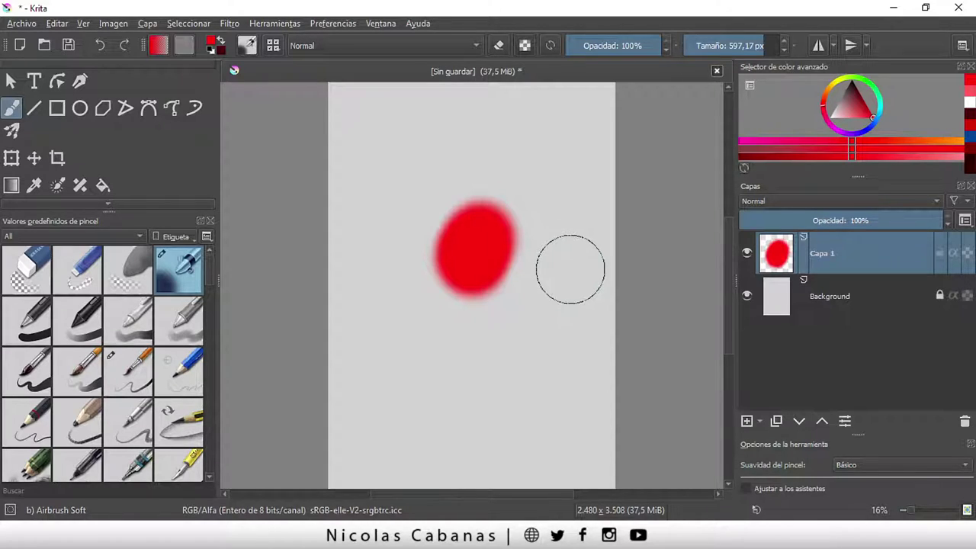
pyautogui.press('super+plus')
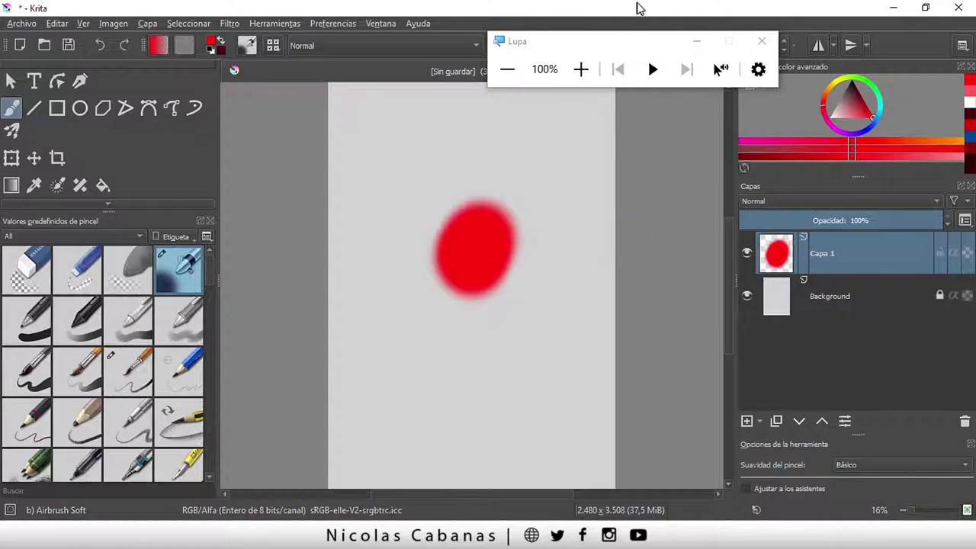
pyautogui.click(696, 41)
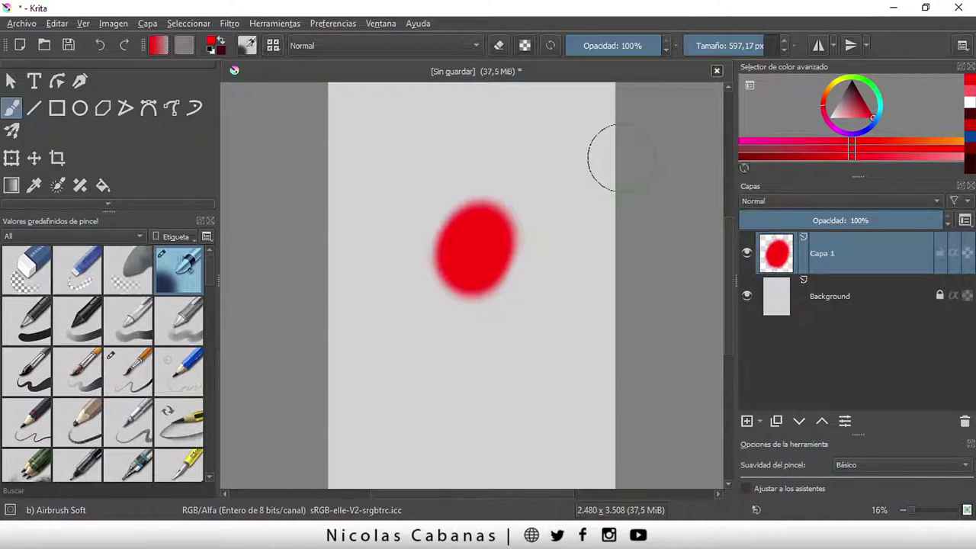
pyautogui.press('super+plus')
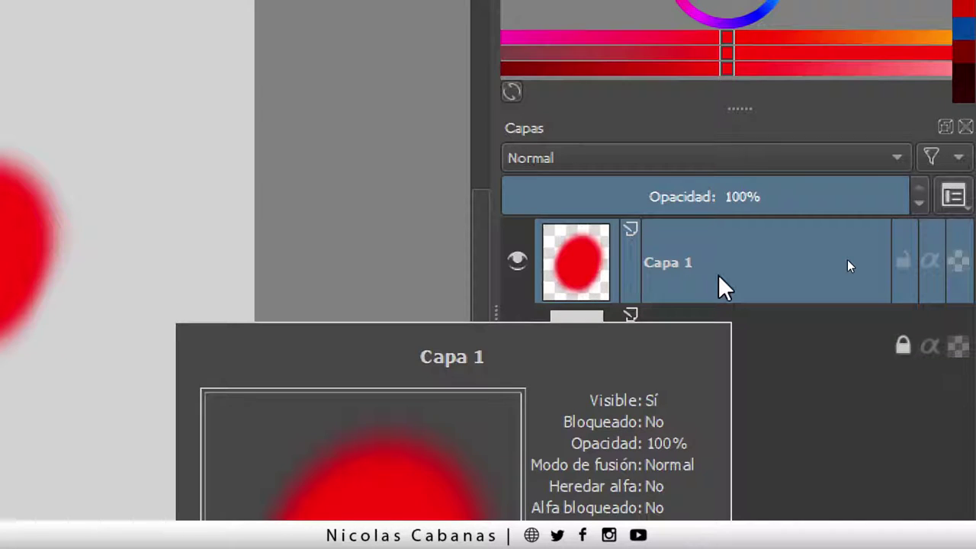
pyautogui.moveTo(905, 275)
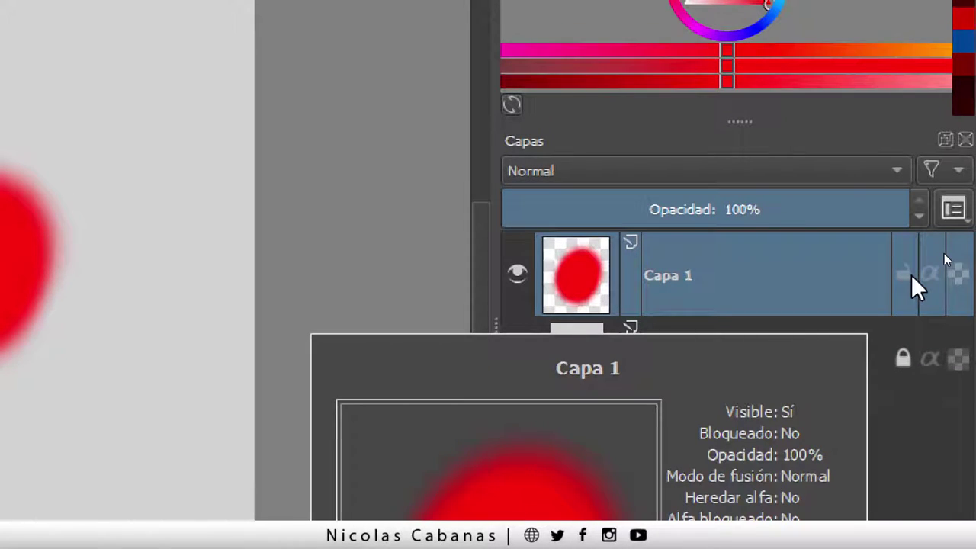
# Lock and unlock Capa 1, then lock its transparency with alpha lock
pyautogui.click(905, 273)
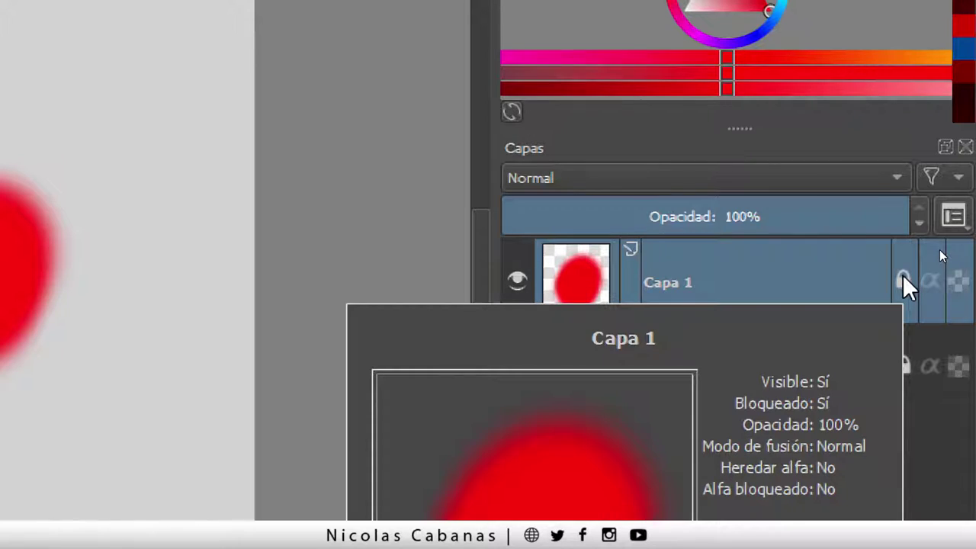
pyautogui.click(903, 277)
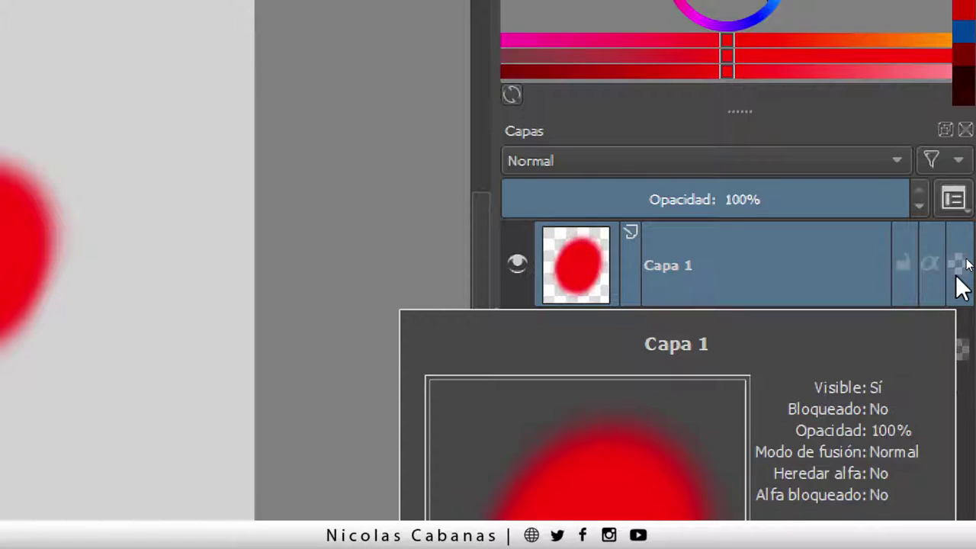
pyautogui.click(958, 267)
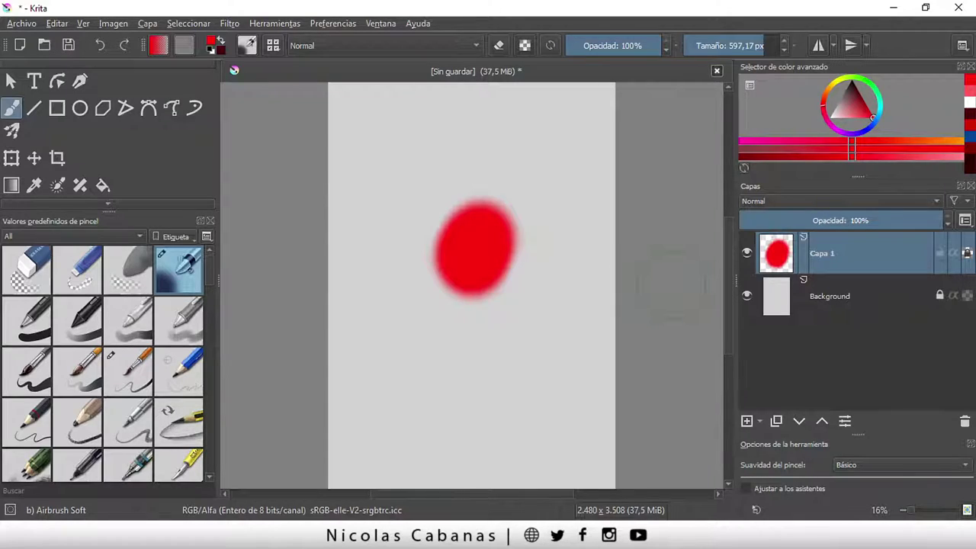
pyautogui.click(747, 297)
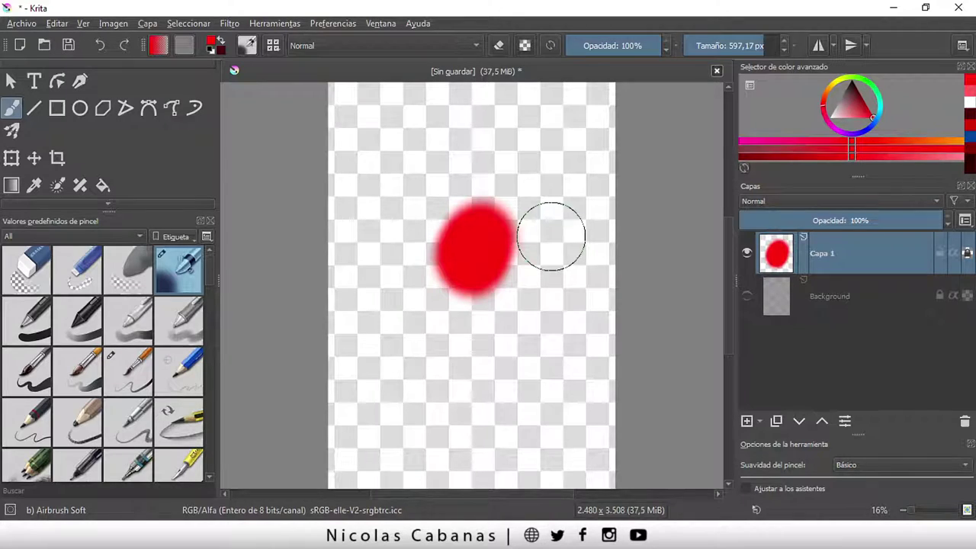
pyautogui.press('+')
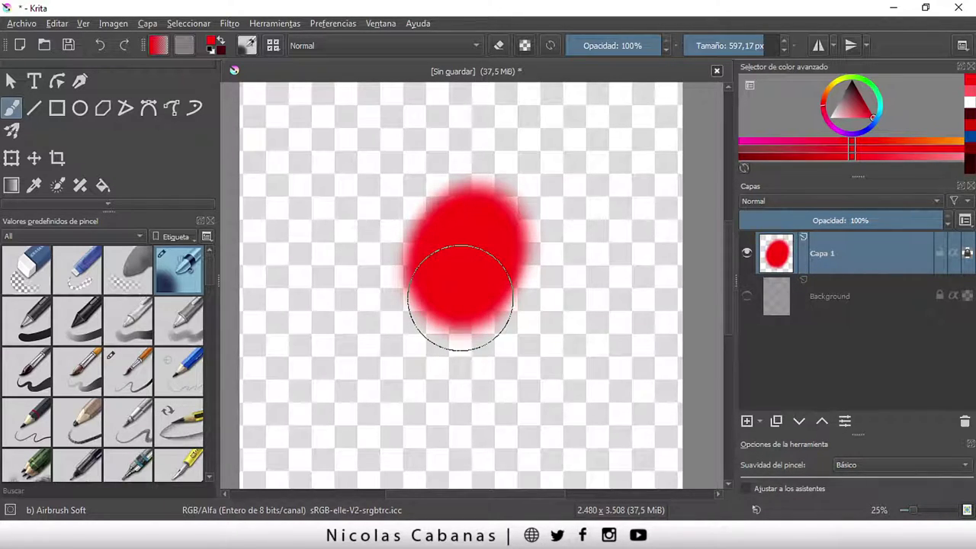
pyautogui.scroll(-1, 460, 297)
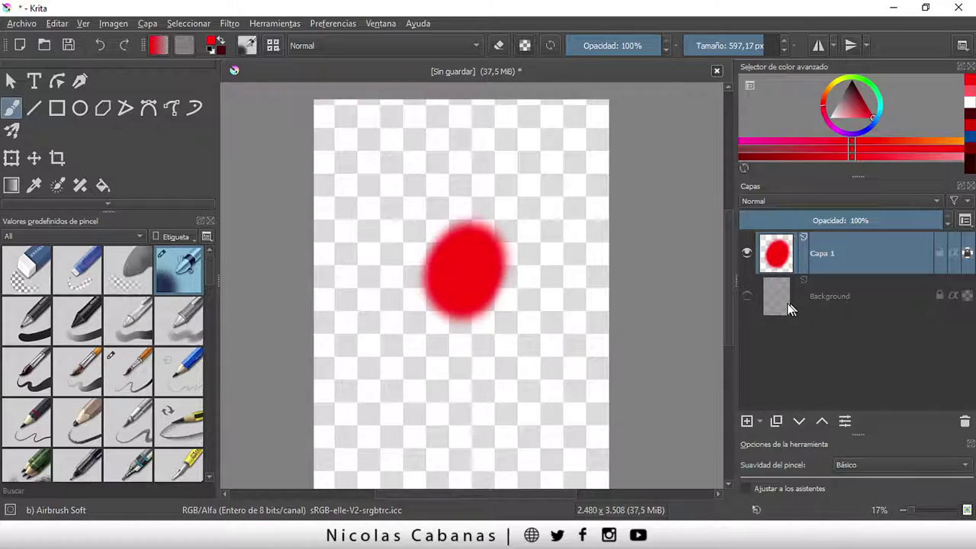
pyautogui.click(748, 297)
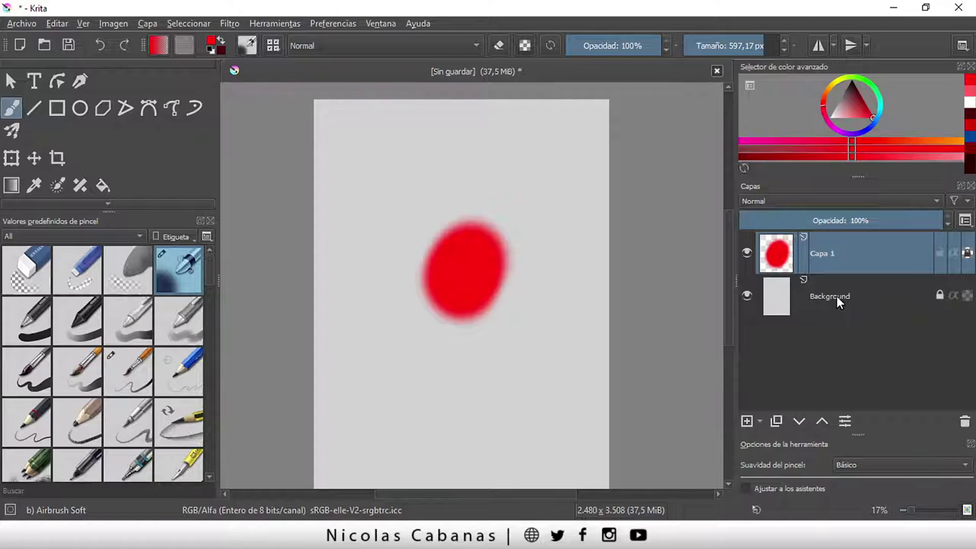
# Hide the Background layer so the red oval sits over a transparent page
pyautogui.click(749, 296)
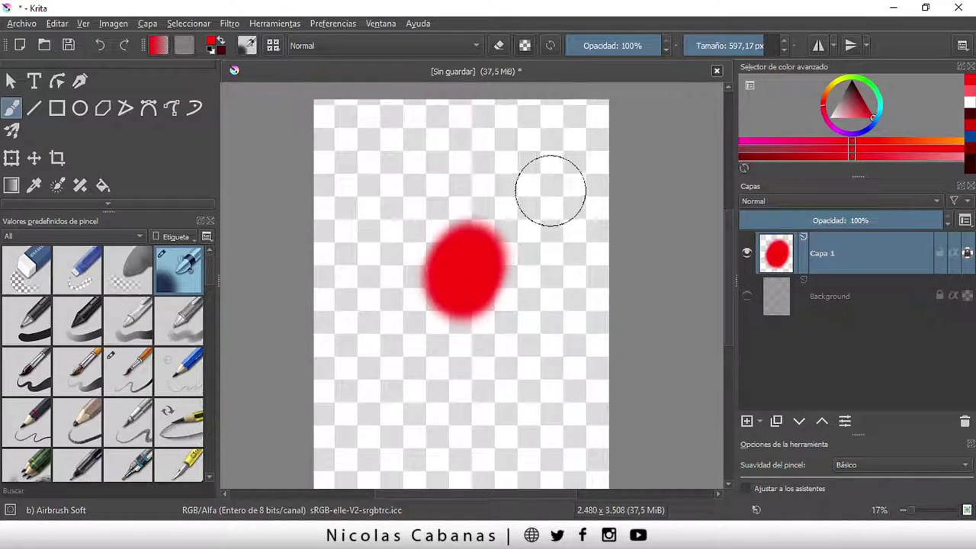
# Airbrush green over the lower half of the red blob, undoing a stray green stroke
pyautogui.click(880, 91)
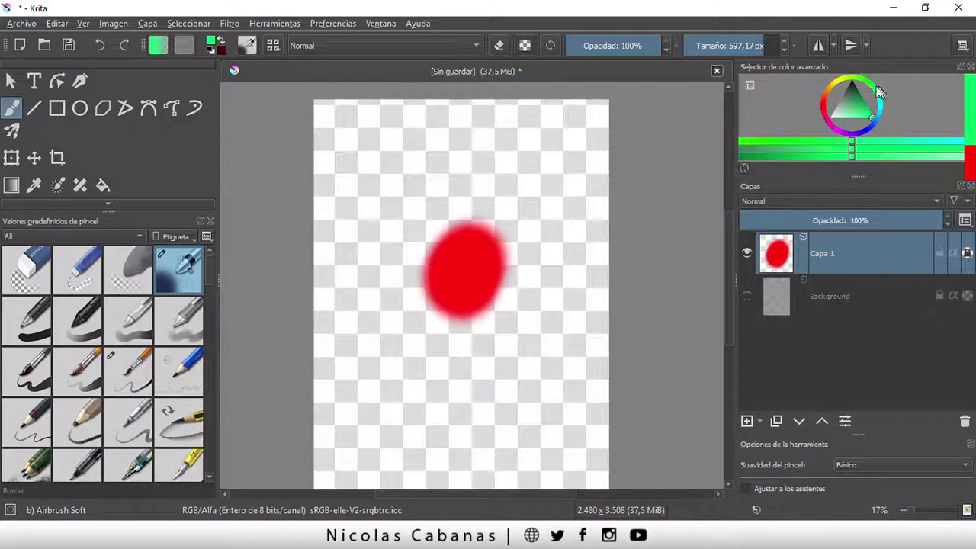
pyautogui.click(867, 106)
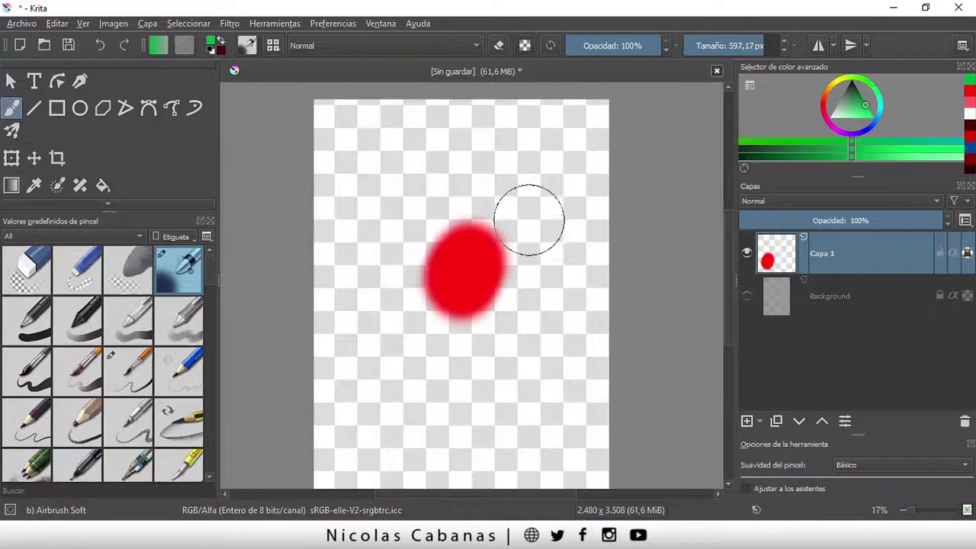
pyautogui.moveTo(512, 236)
pyautogui.mouseDown()
pyautogui.moveTo(461, 309)
pyautogui.moveTo(432, 312)
pyautogui.mouseUp()
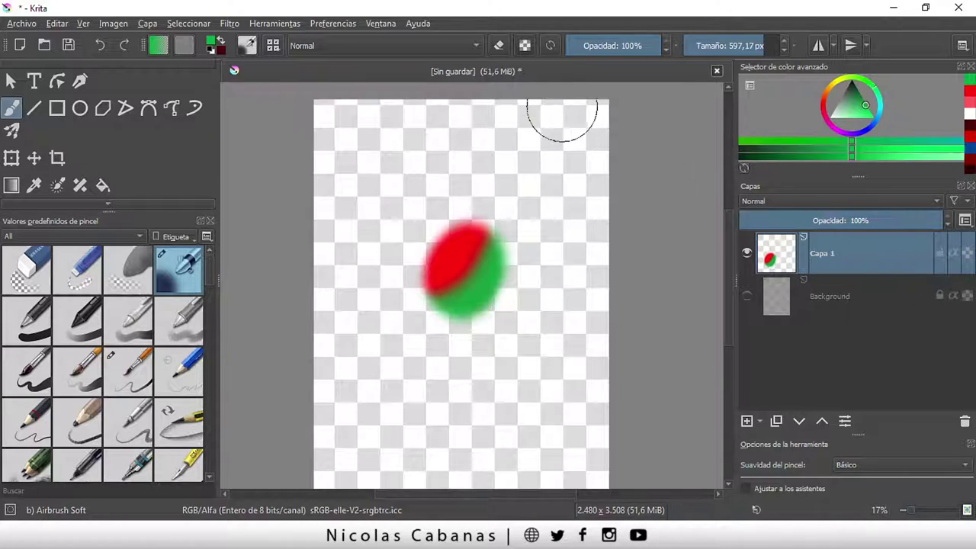
pyautogui.moveTo(542, 158); pyautogui.dragTo(559, 211)
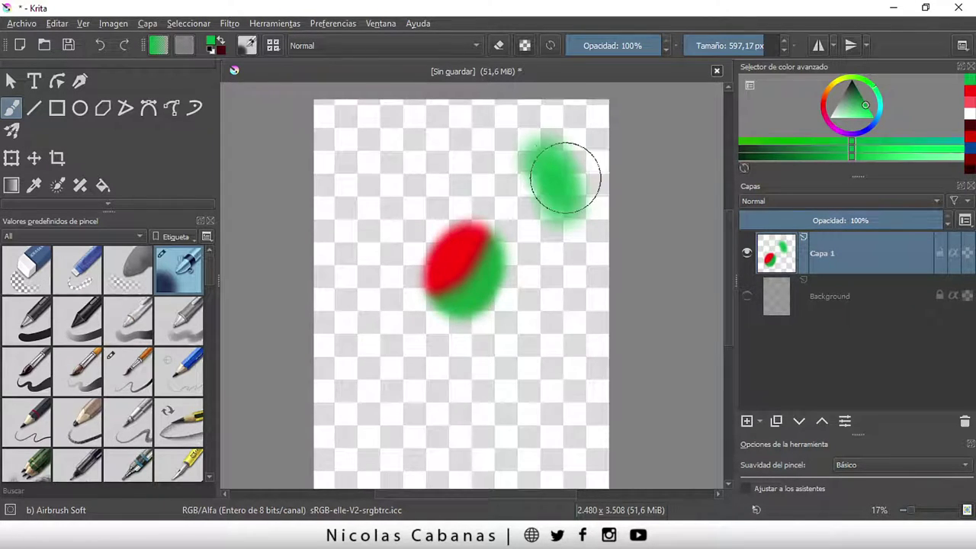
pyautogui.click(101, 46)
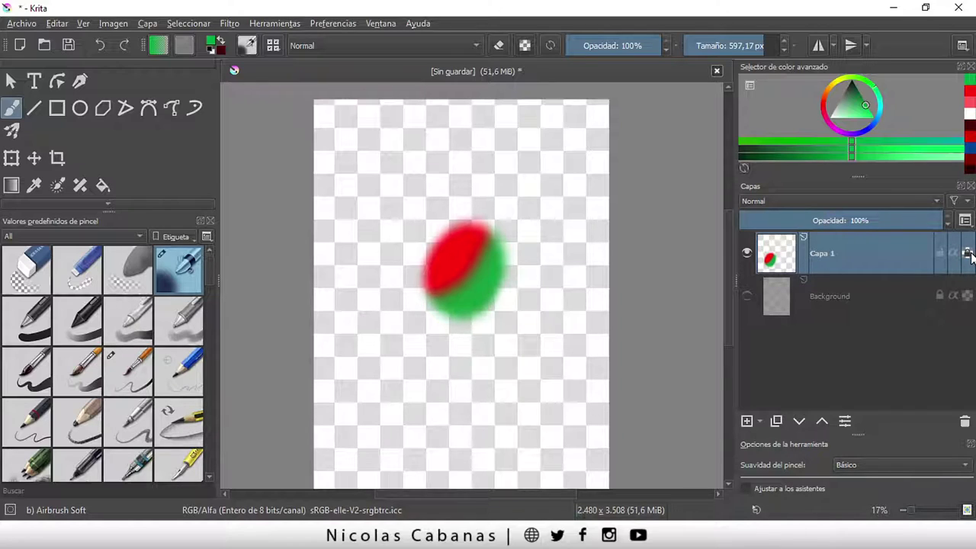
# Alpha-lock Capa 1, briefly select Background, then make Capa 1 active again
pyautogui.click(969, 254)
pyautogui.click(840, 295)
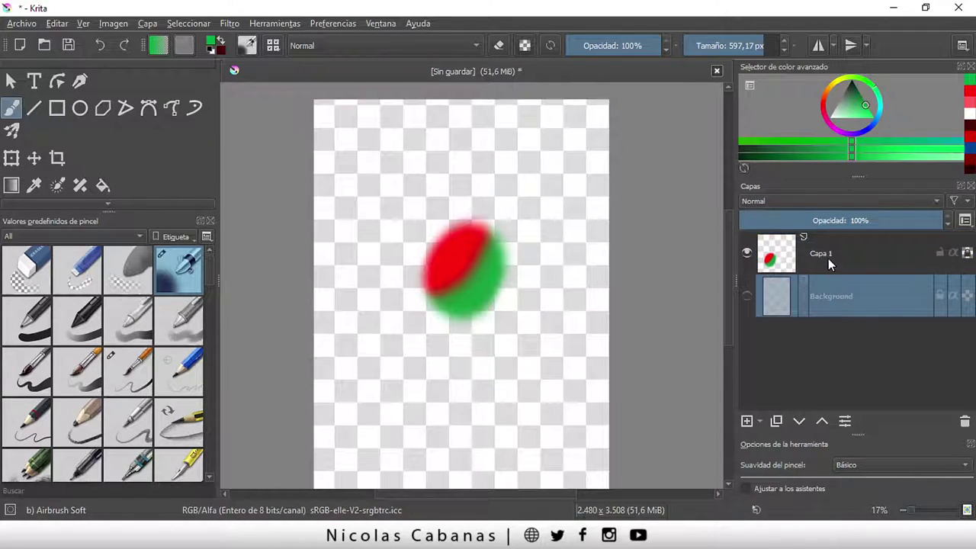
pyautogui.click(829, 259)
pyautogui.click(832, 287)
pyautogui.click(865, 256)
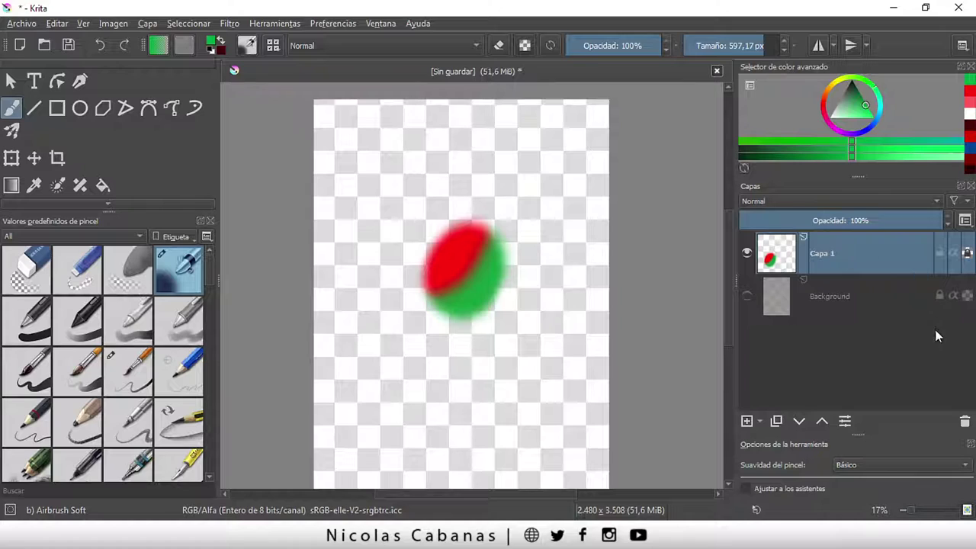
# Delete Capa 1 with the red-and-green blob and show the Background layer again
pyautogui.click(963, 422)
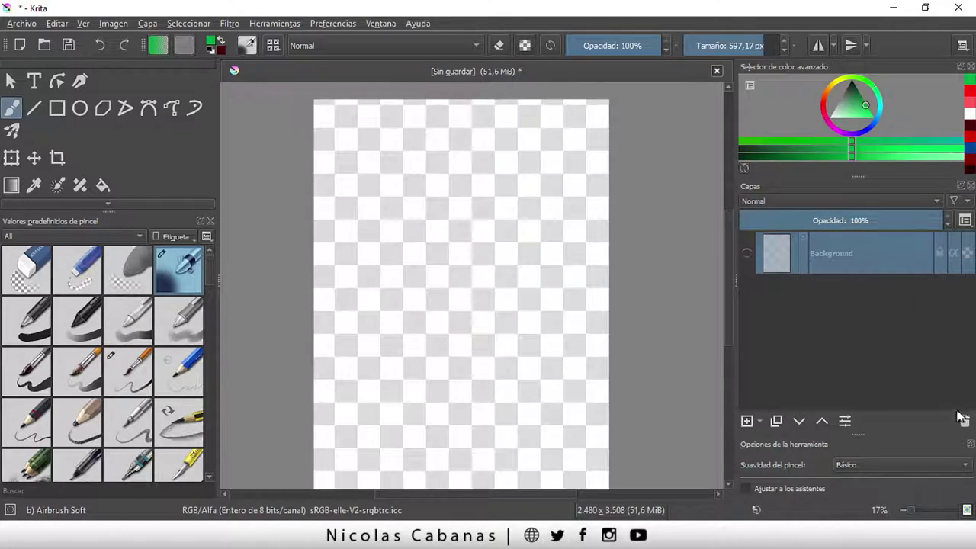
pyautogui.click(748, 256)
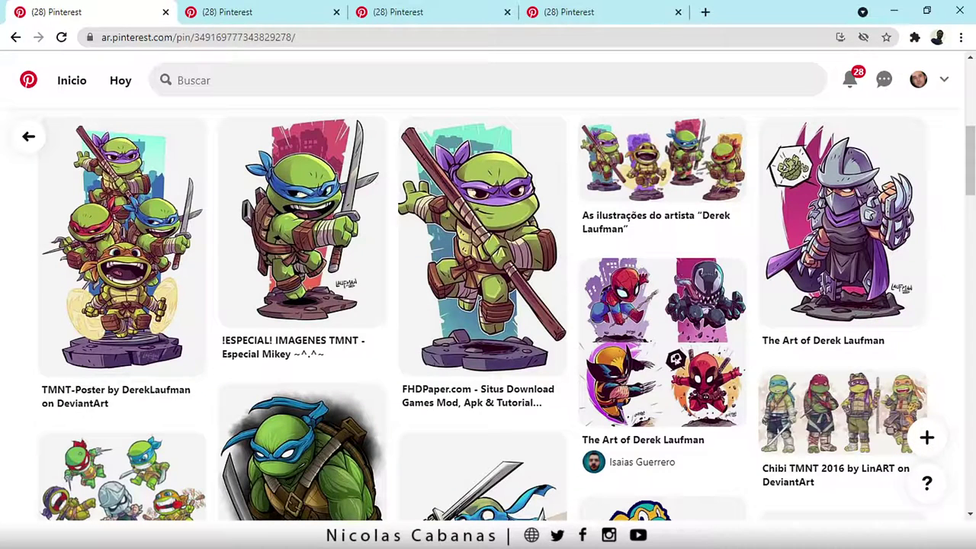
pyautogui.scroll(3, 335, 112)
pyautogui.scroll(3, 335, 112)
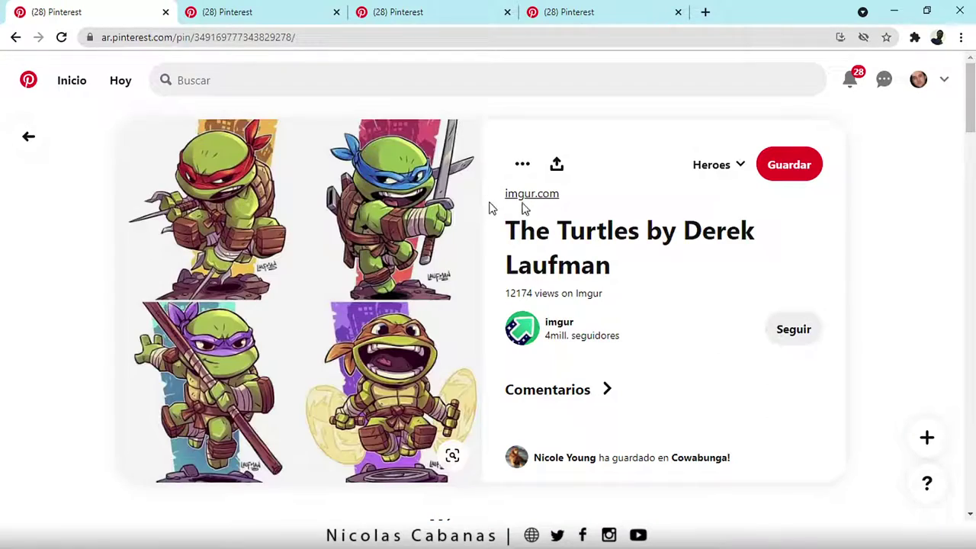
pyautogui.scroll(-5, 543, 245)
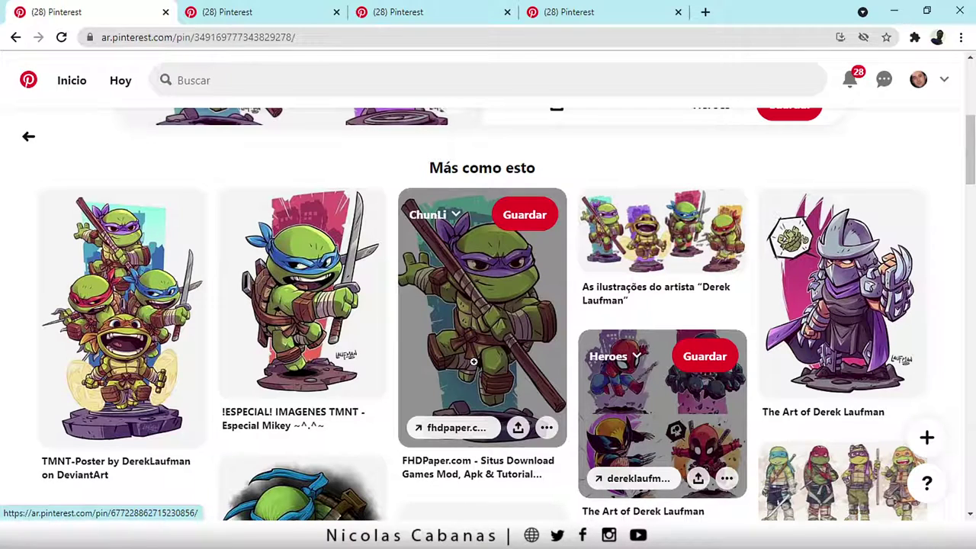
pyautogui.scroll(5, 424, 269)
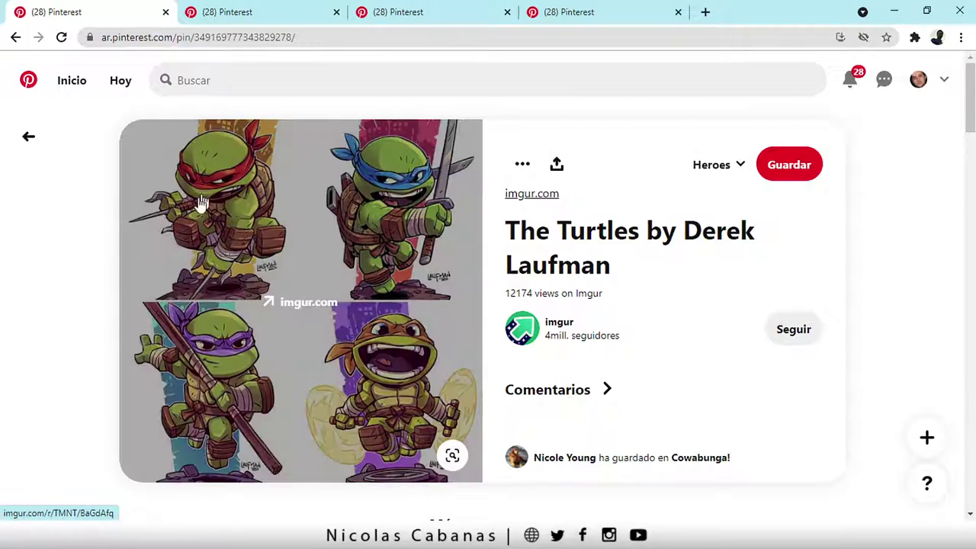
pyautogui.scroll(-2, 411, 333)
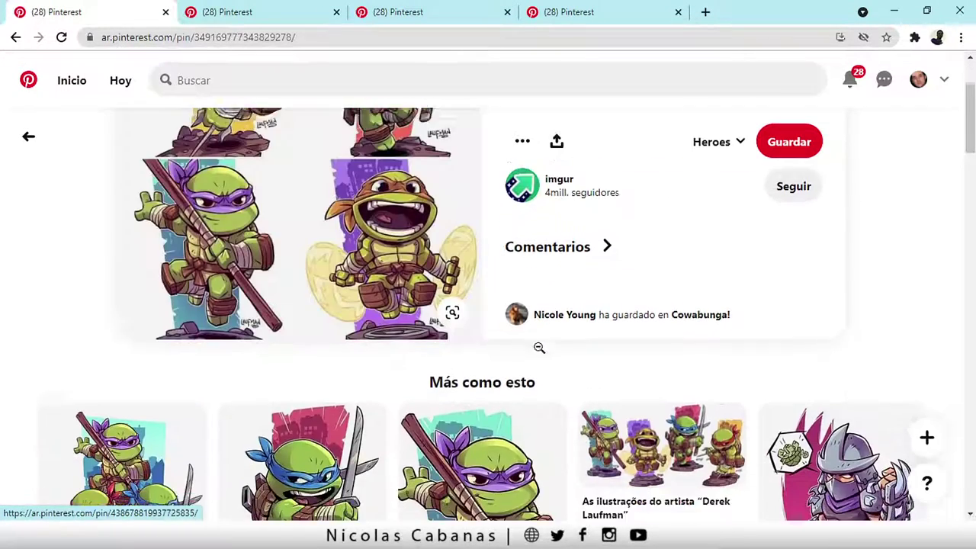
pyautogui.scroll(-2, 538, 347)
pyautogui.scroll(-1, 555, 344)
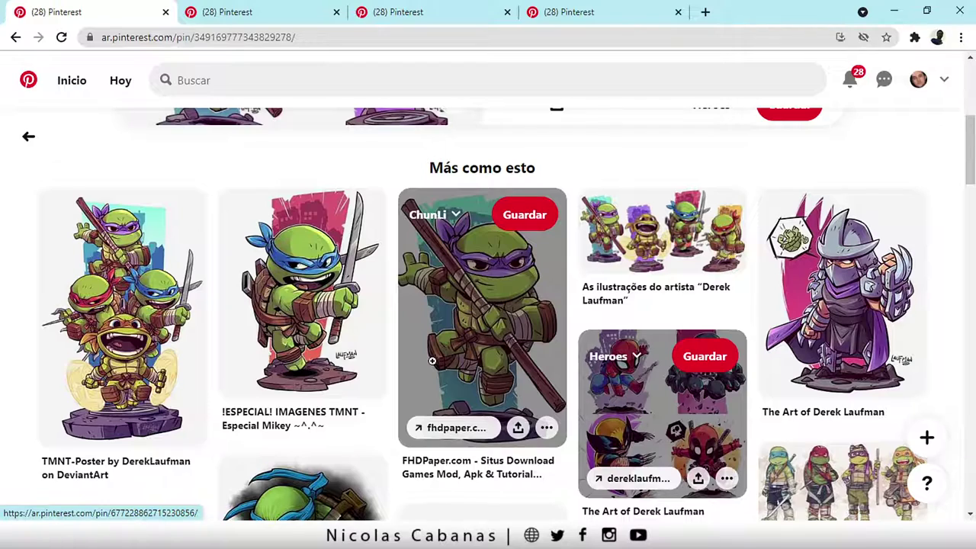
pyautogui.scroll(-2, 432, 361)
pyautogui.scroll(-1, 412, 365)
pyautogui.scroll(-1, 387, 368)
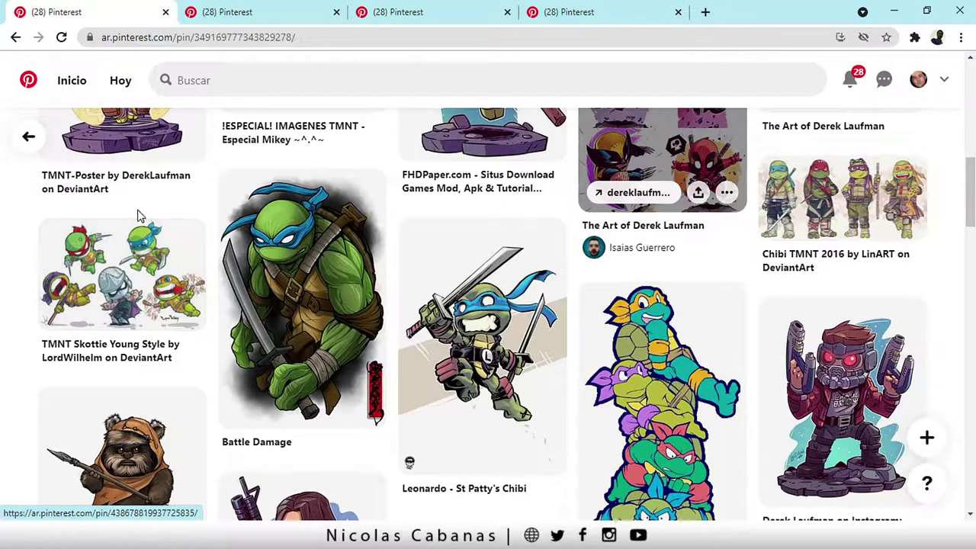
pyautogui.moveTo(662, 396)
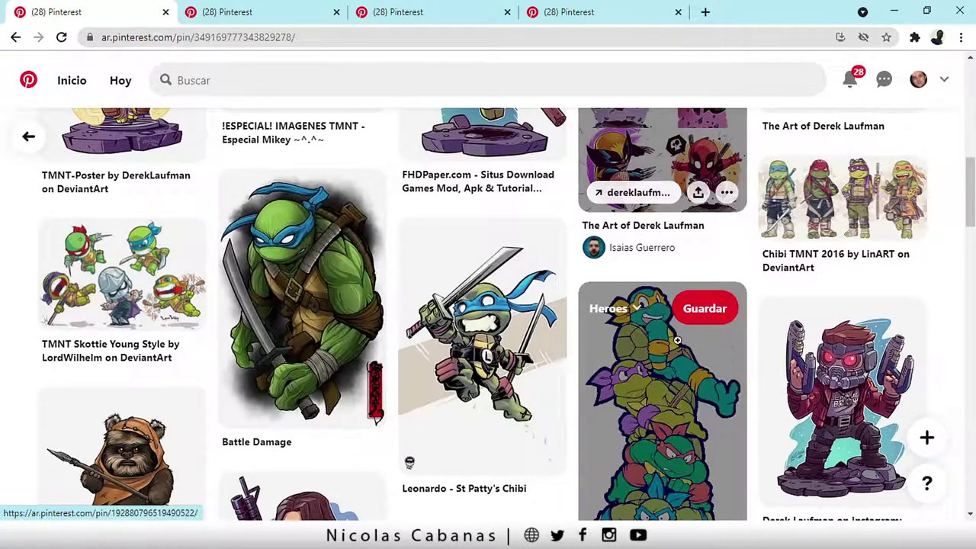
pyautogui.scroll(-2, 663, 305)
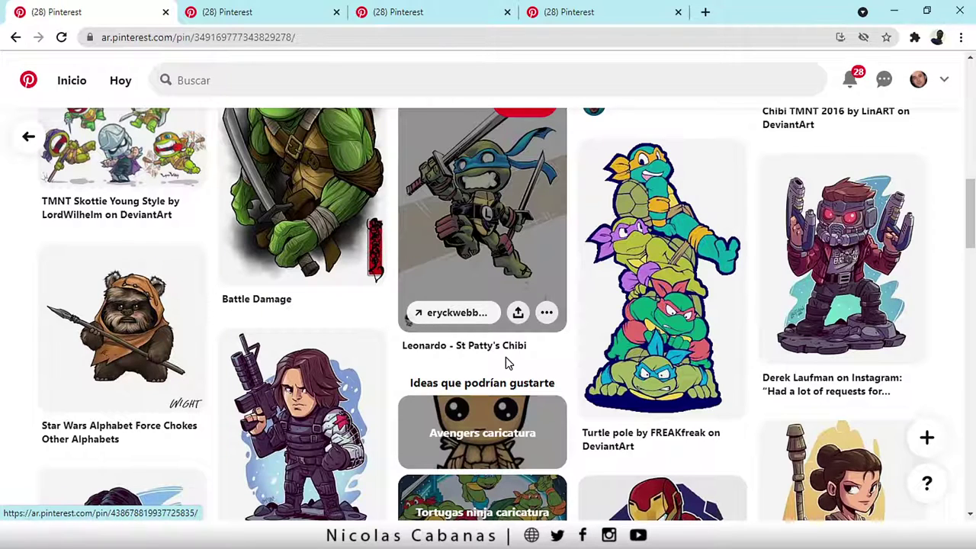
pyautogui.scroll(-1, 421, 408)
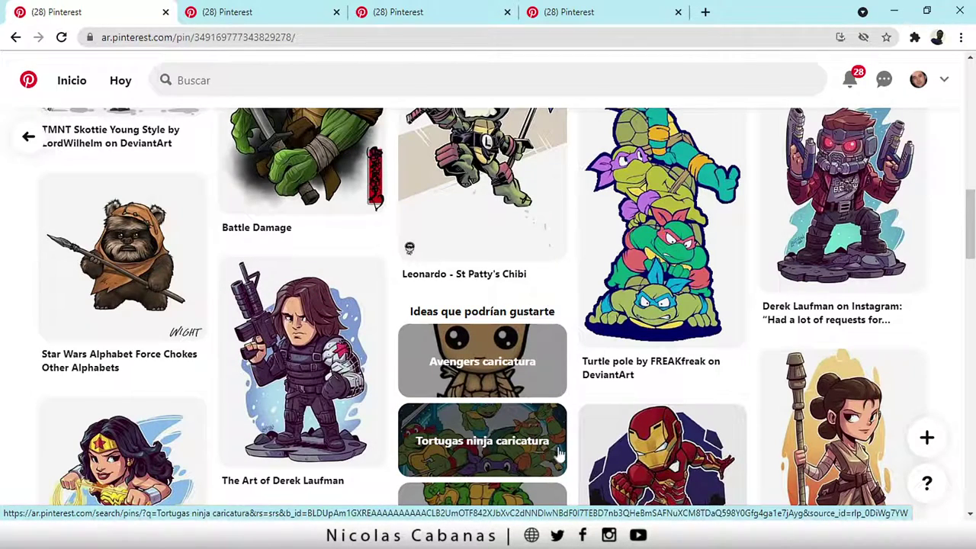
pyautogui.scroll(-2, 534, 458)
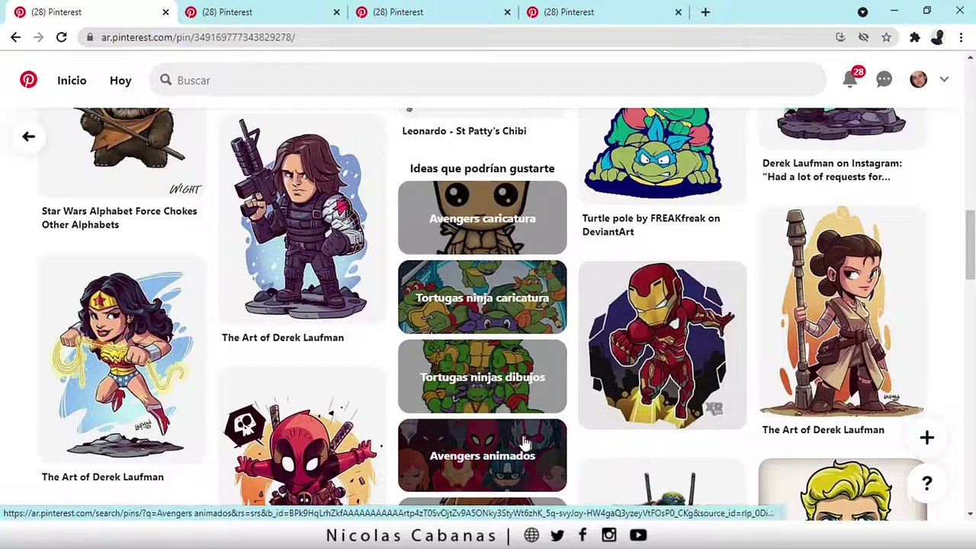
pyautogui.scroll(-2, 496, 439)
pyautogui.scroll(1, 377, 410)
pyautogui.scroll(2, 305, 229)
# Move through the Derek Laufman and Spider-Man pin tabs to the profile's saved boards
pyautogui.click(204, 17)
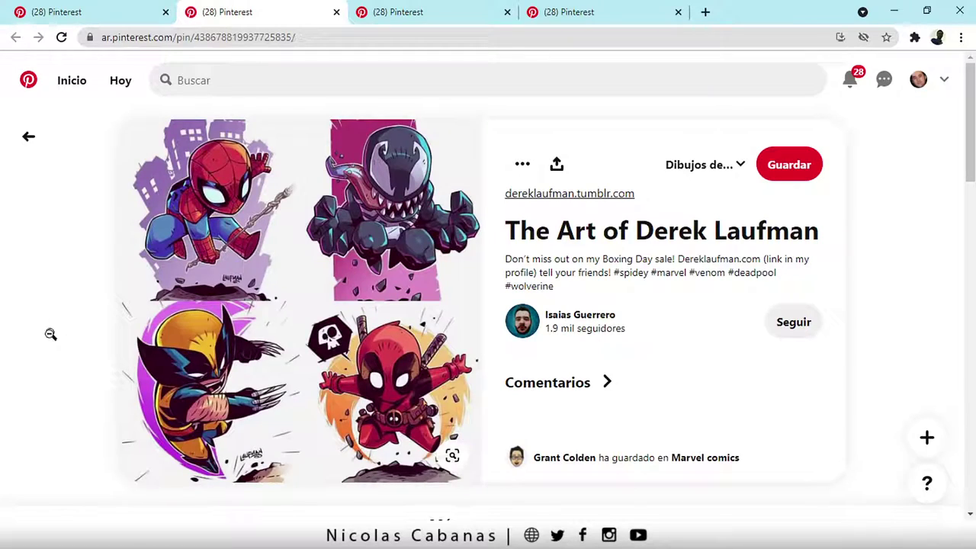
pyautogui.moveTo(302, 301)
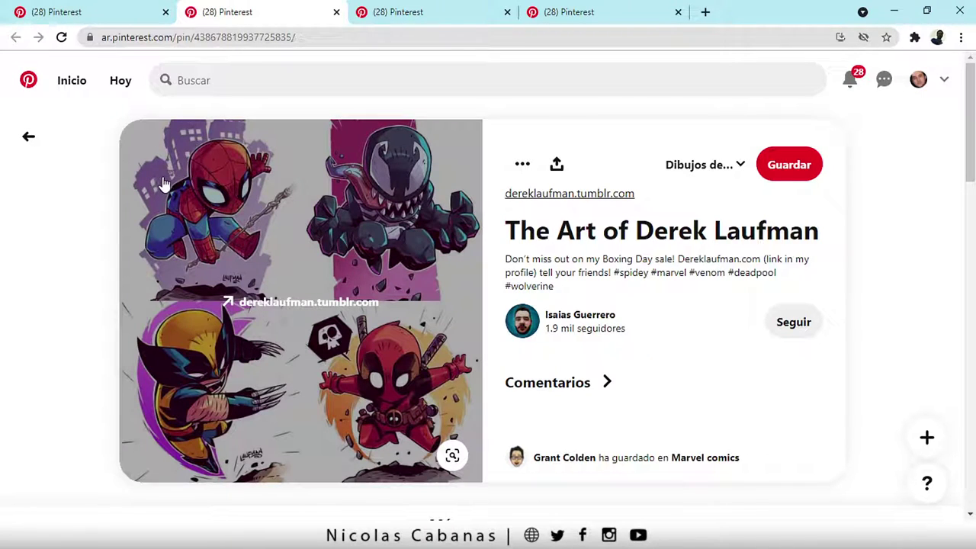
pyautogui.click(382, 16)
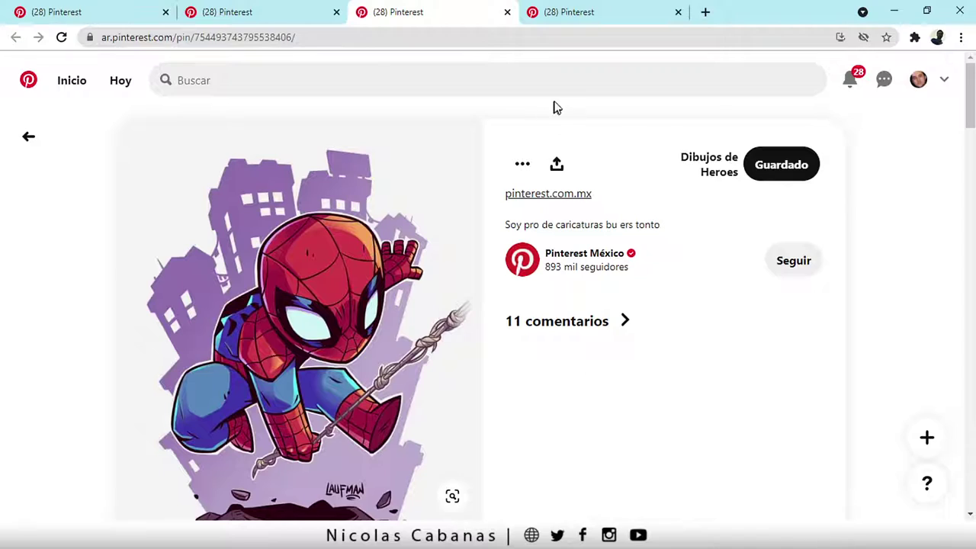
pyautogui.click(577, 17)
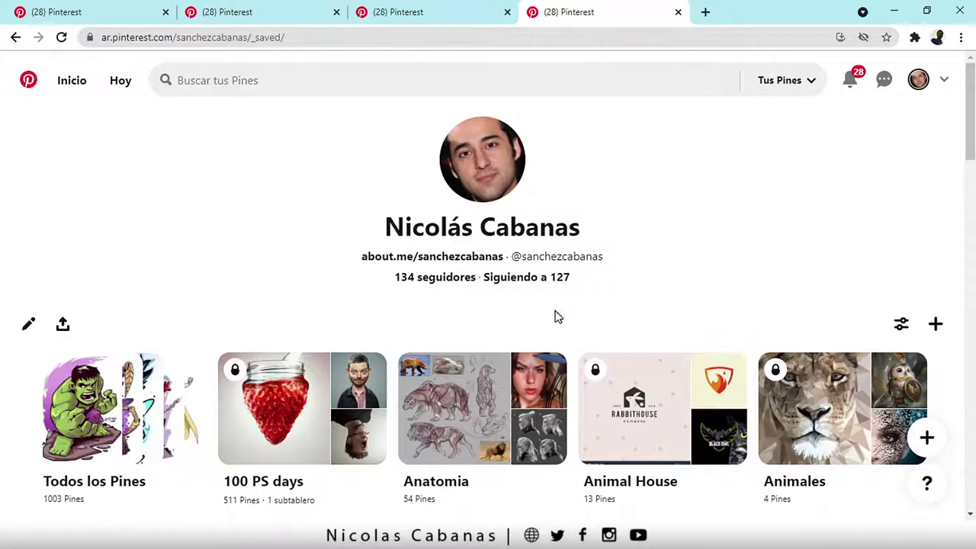
# Scroll through the profile's boards and open the Dibujos de Heroes board
pyautogui.scroll(-2, 607, 319)
pyautogui.scroll(2, 610, 306)
pyautogui.scroll(-2, 652, 267)
pyautogui.scroll(-3, 637, 284)
pyautogui.scroll(-2, 496, 305)
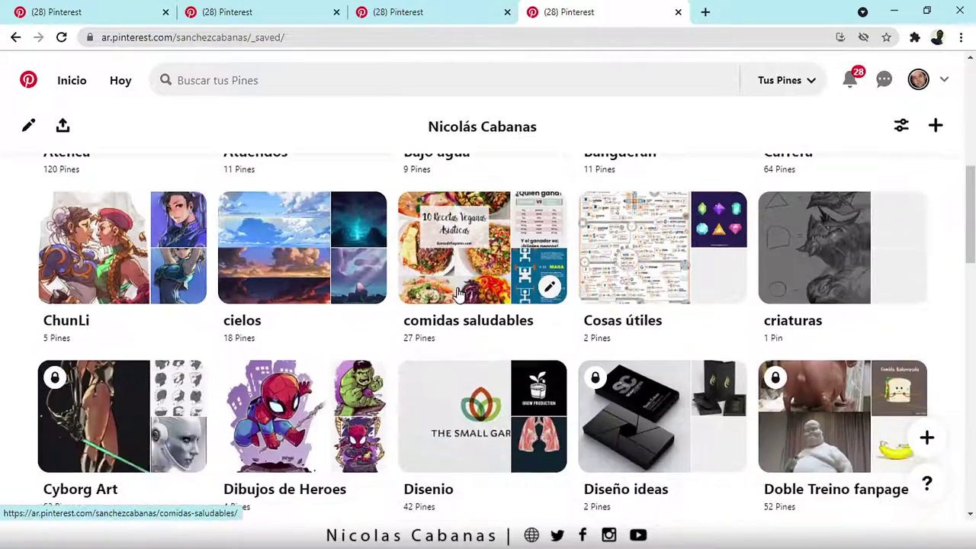
pyautogui.scroll(2, 439, 304)
pyautogui.scroll(-2, 412, 321)
pyautogui.scroll(-1, 404, 327)
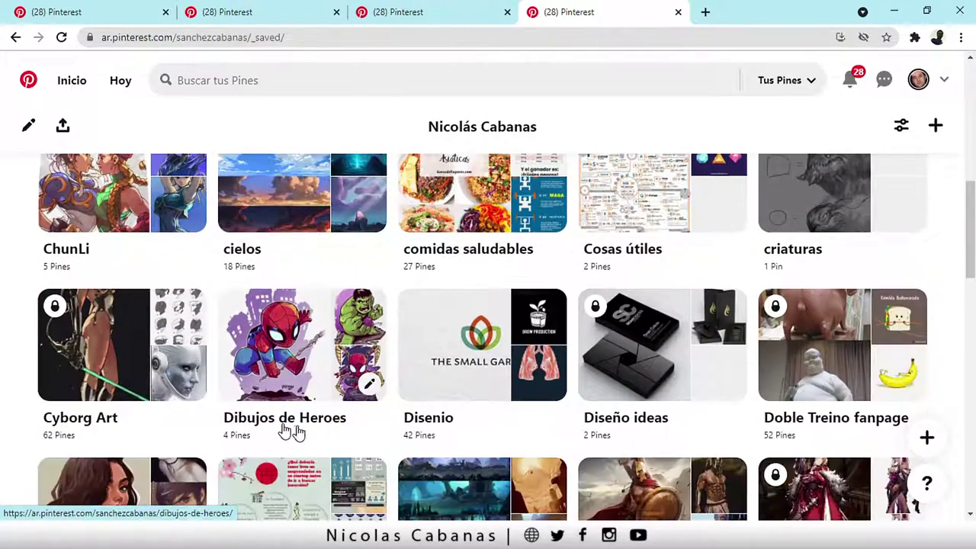
pyautogui.click(348, 363)
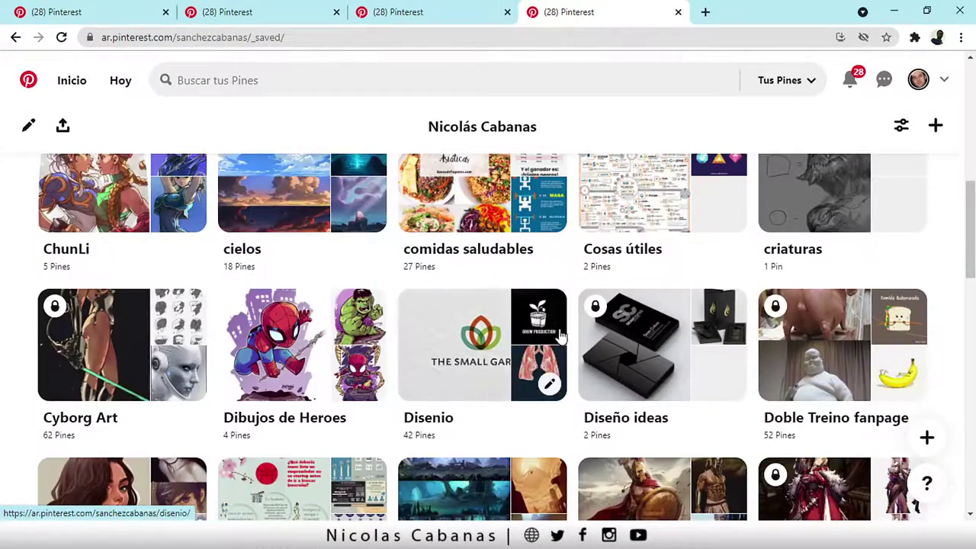
pyautogui.click(297, 309)
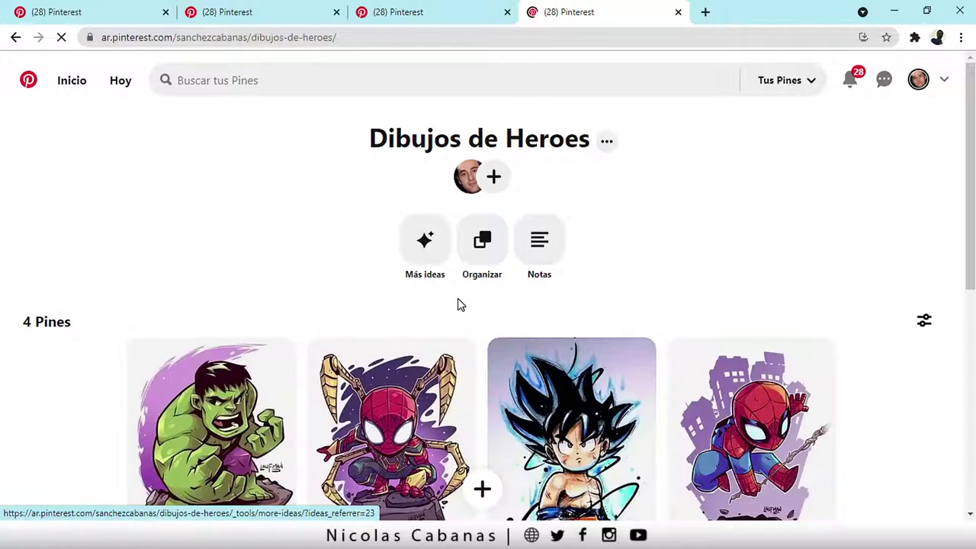
# Browse the board's four pins, including the Spider-Man drawings, and return to the top
pyautogui.scroll(-3, 458, 296)
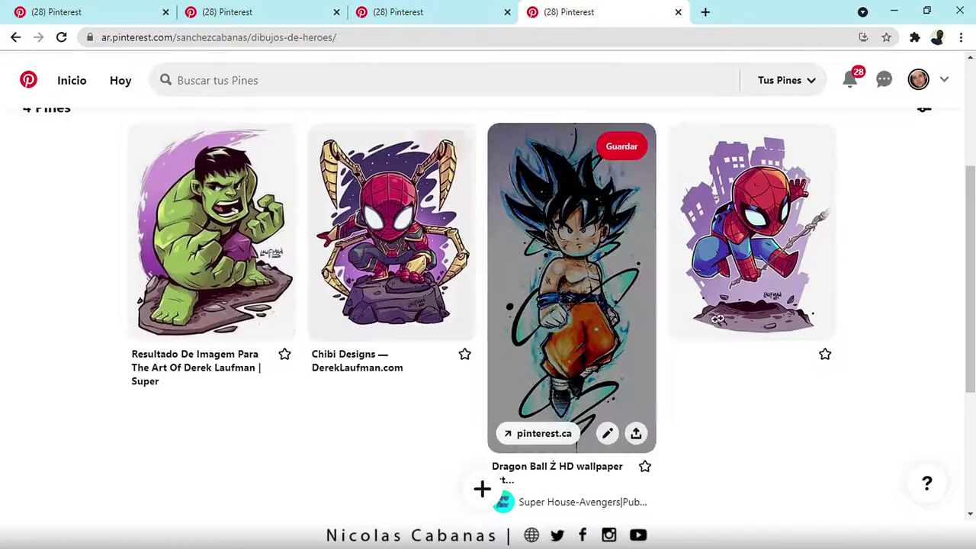
pyautogui.click(594, 232)
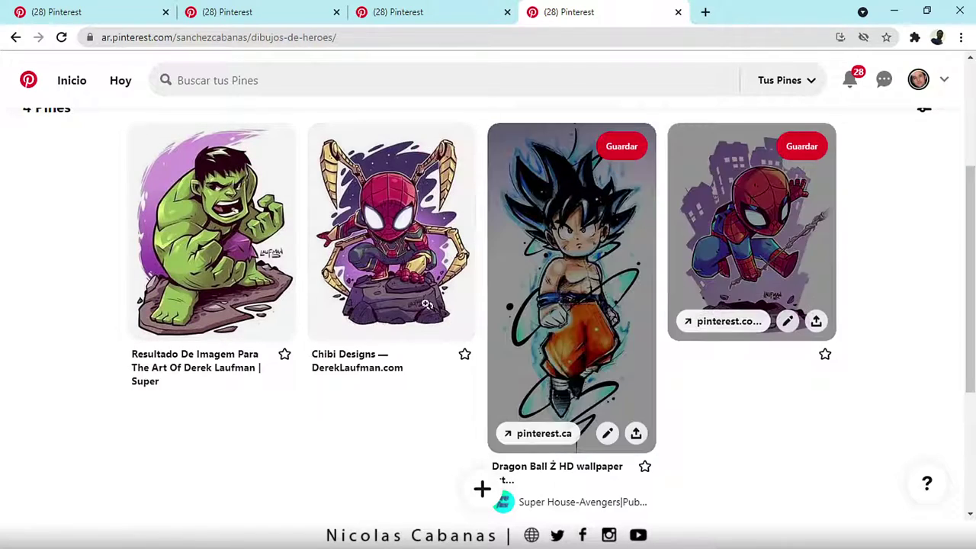
pyautogui.scroll(3, 106, 253)
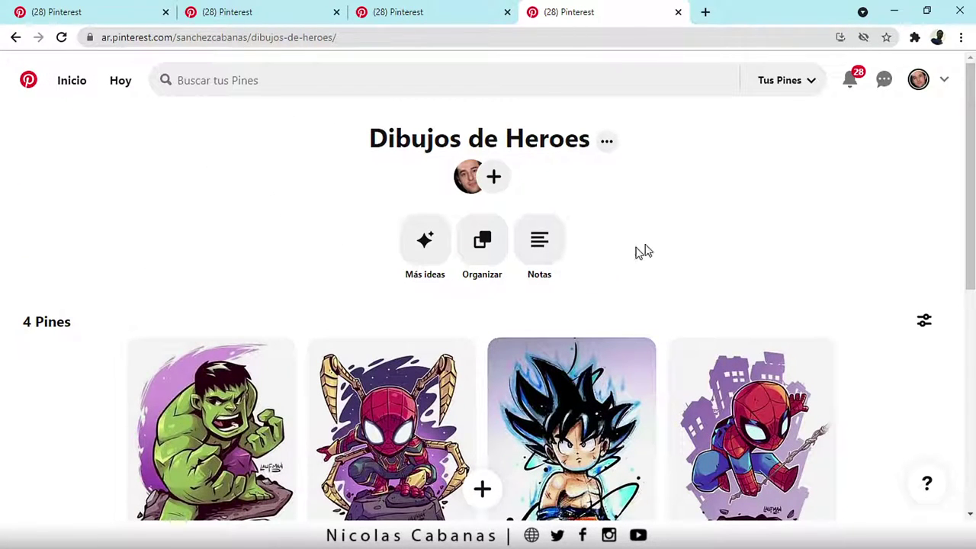
# Put spidy.jpg on the desktop and drop it onto the Krita canvas
pyautogui.click(895, 12)
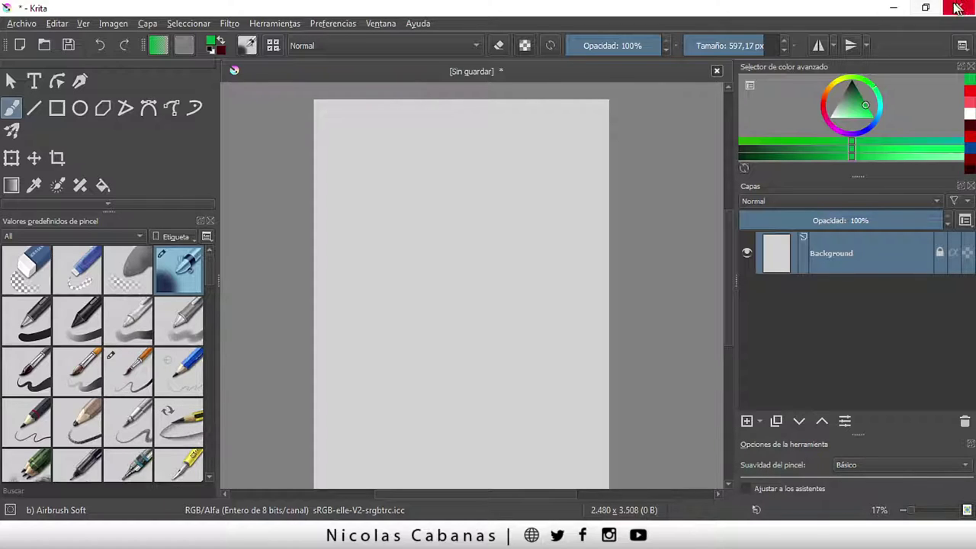
pyautogui.click(893, 6)
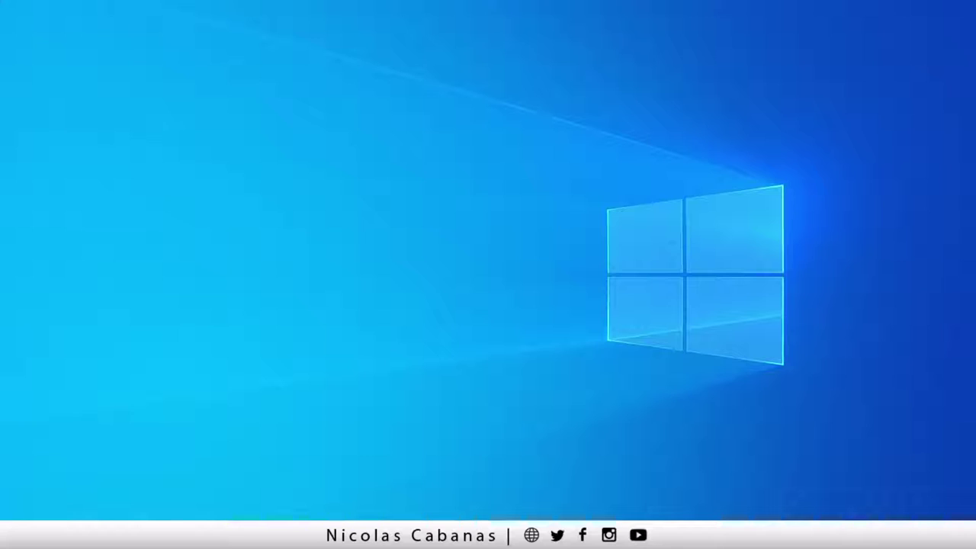
pyautogui.moveTo(835, 234)
pyautogui.mouseDown()
pyautogui.moveTo(534, 126)
pyautogui.moveTo(269, 218)
pyautogui.mouseUp()
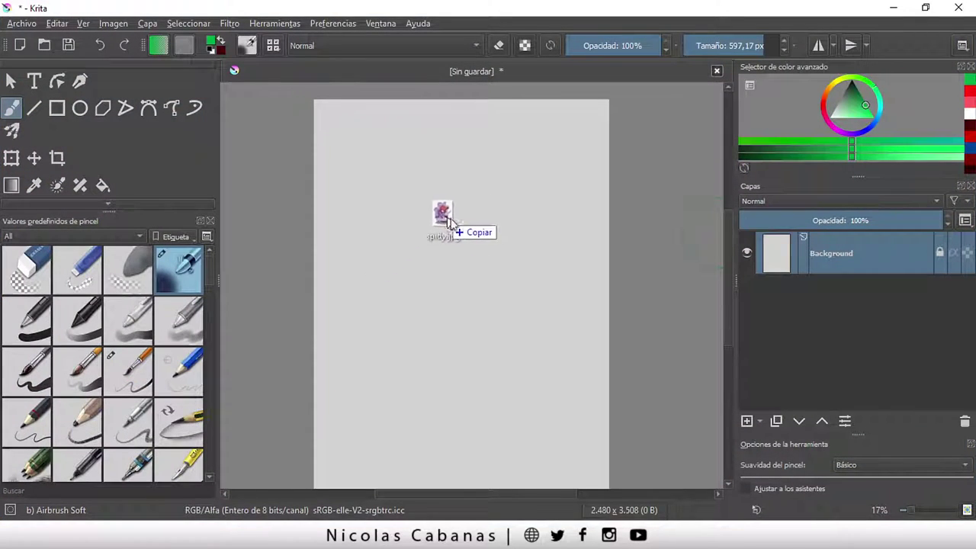
pyautogui.moveTo(150, 515); pyautogui.dragTo(466, 272)
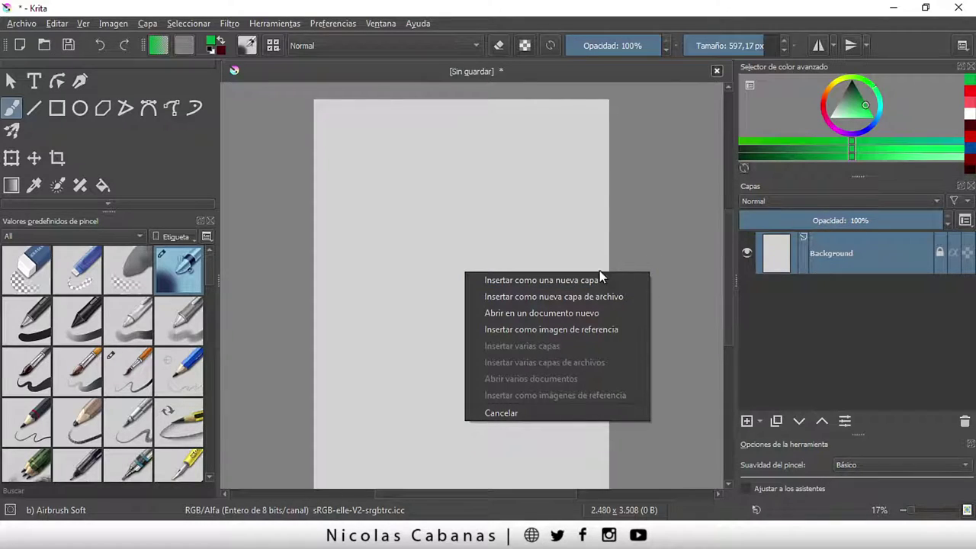
# Insert spidy.jpg as a new layer above Background and show more tool rows
pyautogui.click(595, 282)
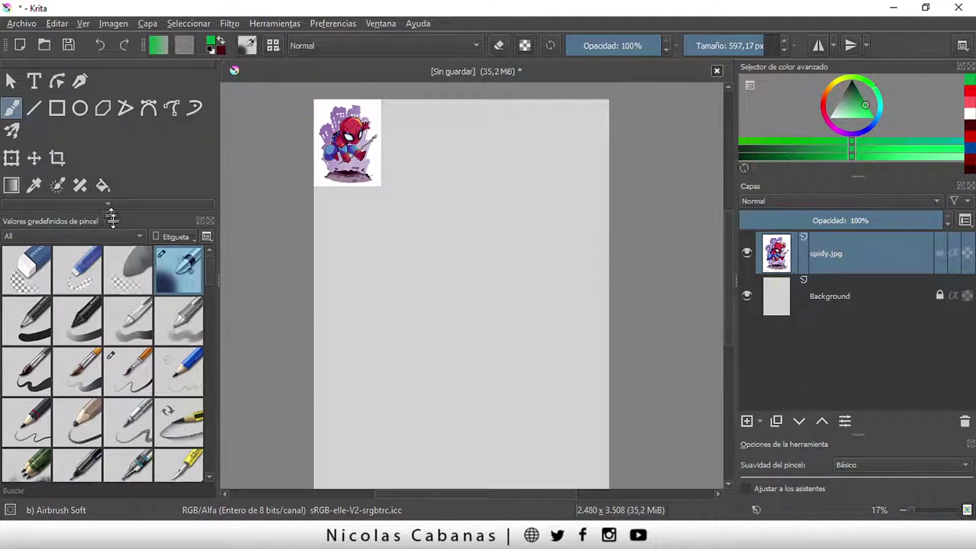
pyautogui.moveTo(109, 205); pyautogui.dragTo(120, 293)
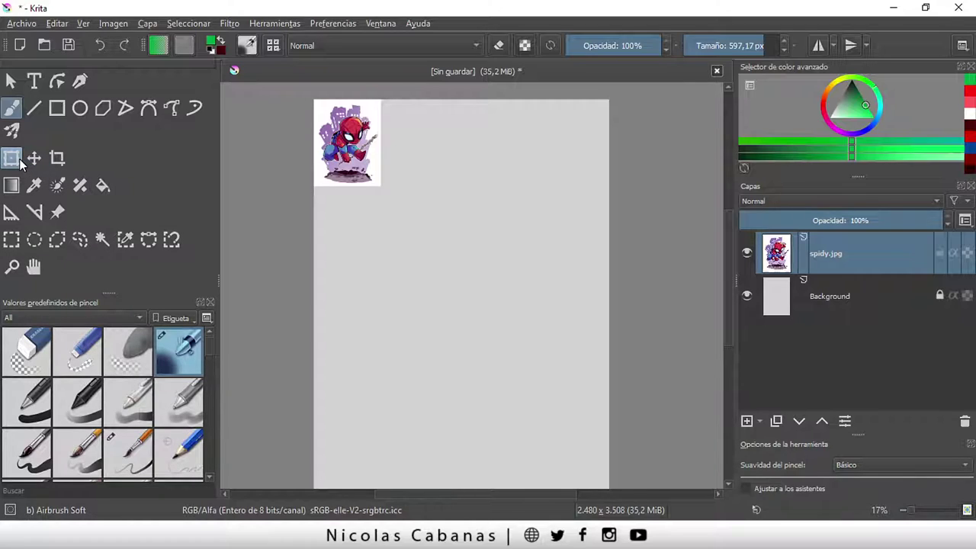
# Transform the small Spider-Man image so it fills most of the A4 page
pyautogui.click(12, 158)
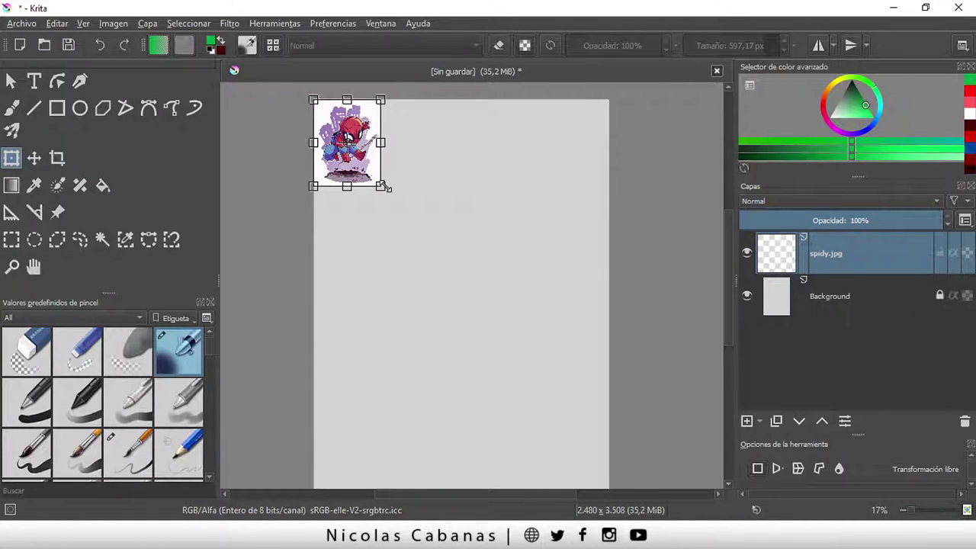
pyautogui.moveTo(382, 187); pyautogui.dragTo(539, 246)
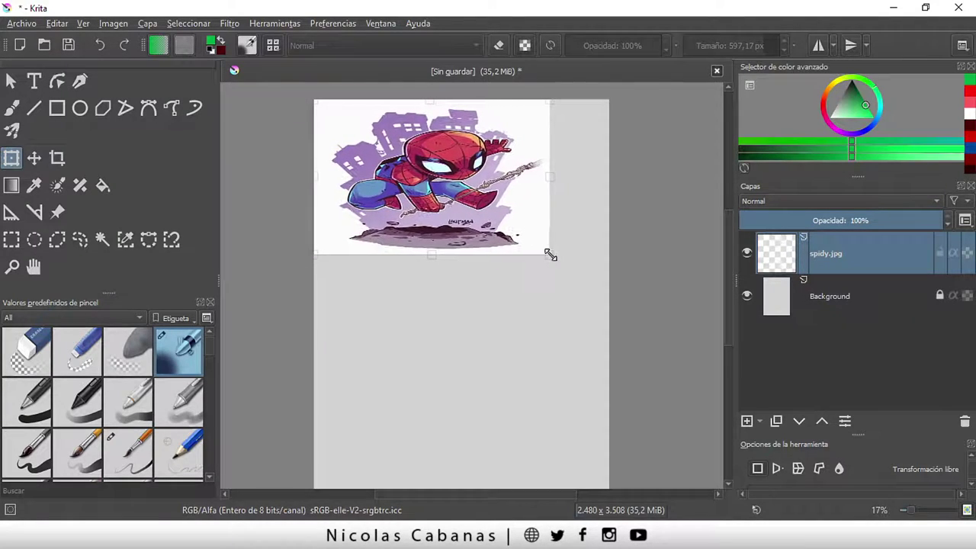
pyautogui.moveTo(539, 246)
pyautogui.mouseDown()
pyautogui.moveTo(529, 341)
pyautogui.moveTo(561, 445)
pyautogui.moveTo(536, 414)
pyautogui.moveTo(560, 450)
pyautogui.moveTo(556, 436)
pyautogui.moveTo(564, 437)
pyautogui.mouseUp()
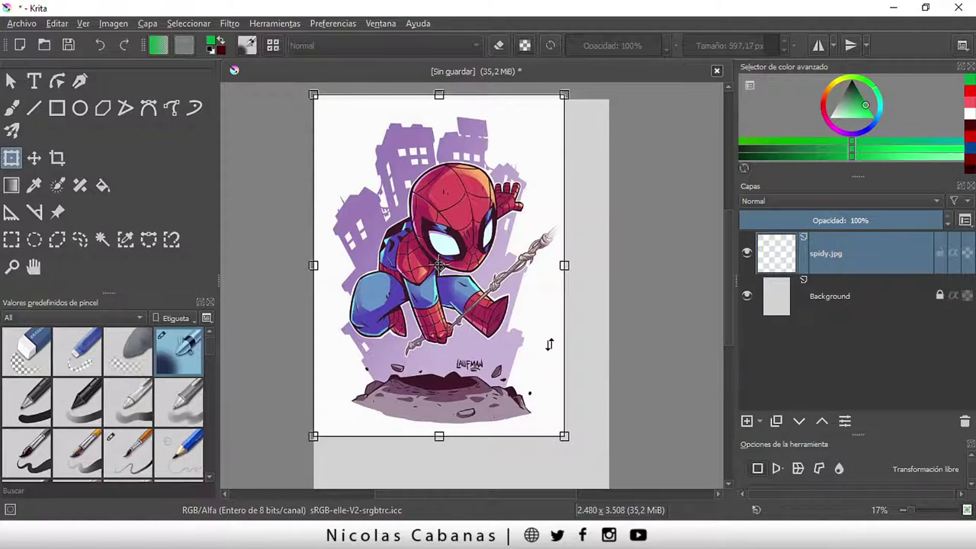
pyautogui.press('Return')
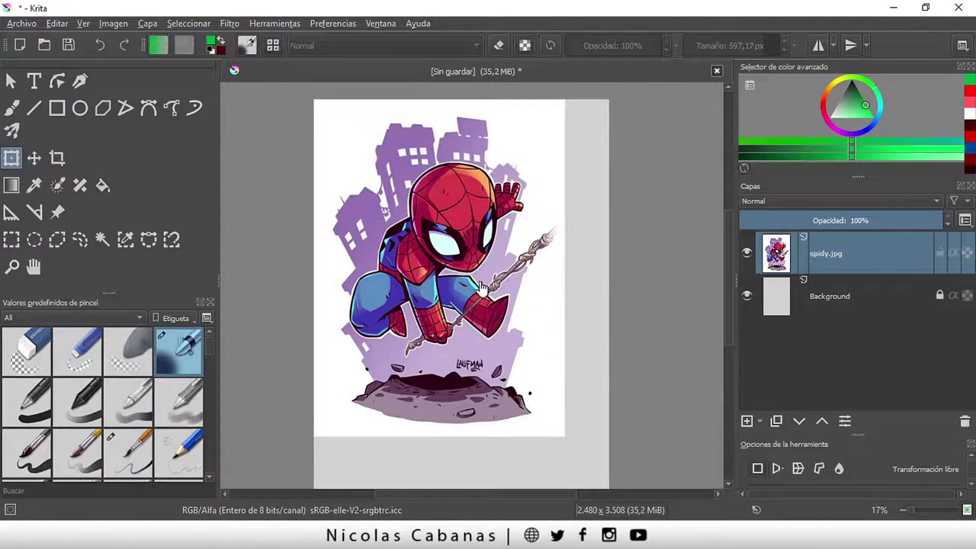
pyautogui.click(32, 161)
# Nudge the spidy.jpg layer into place, lock it, zoom in, and hide it
pyautogui.moveTo(406, 156)
pyautogui.mouseDown()
pyautogui.moveTo(427, 184)
pyautogui.moveTo(409, 178)
pyautogui.mouseUp()
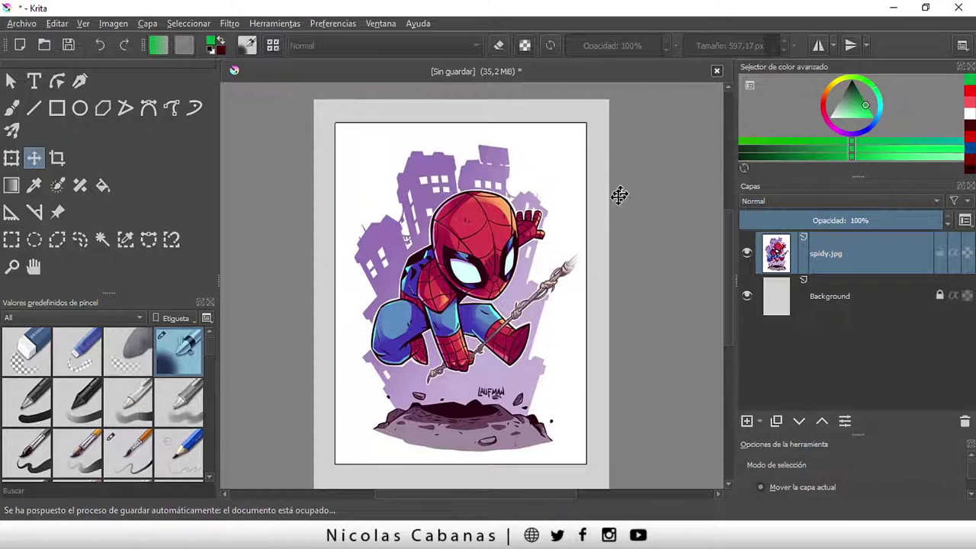
pyautogui.click(941, 254)
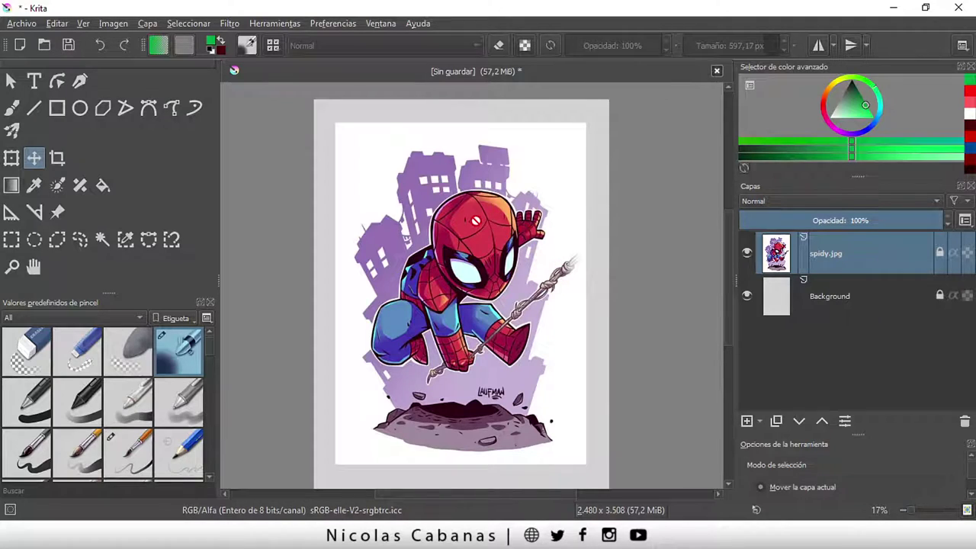
pyautogui.press('+')
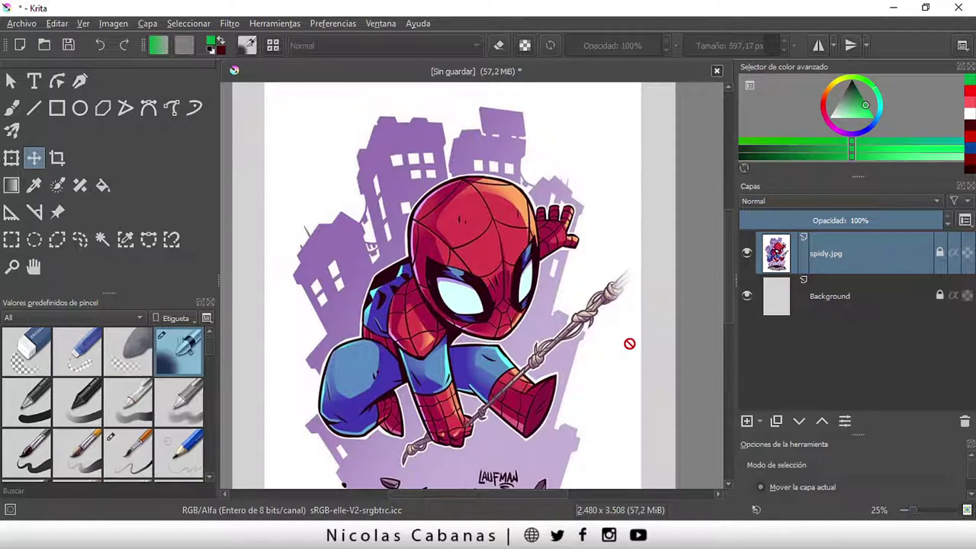
pyautogui.click(747, 254)
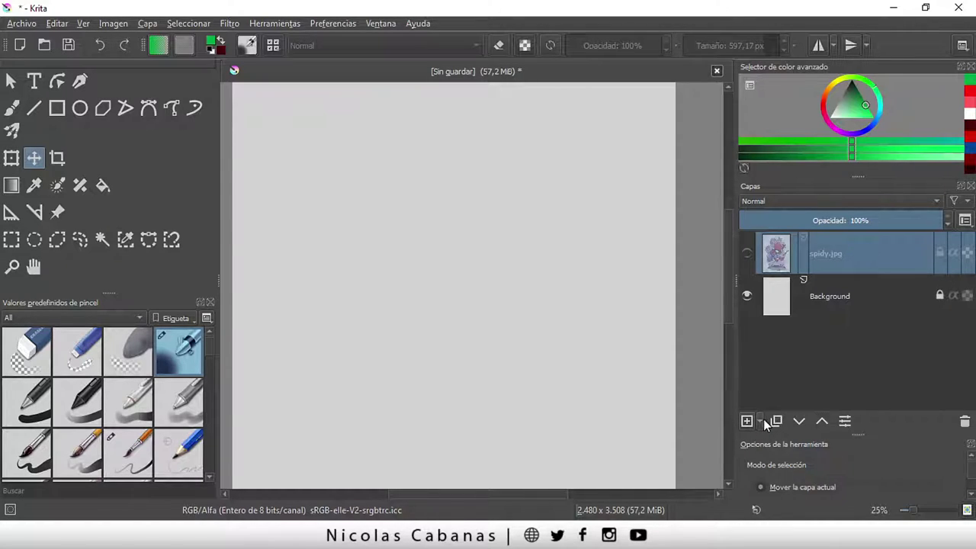
# Add an empty paint layer, Capa 2, above spidy.jpg and pick the Bezier Curve tool
pyautogui.click(760, 423)
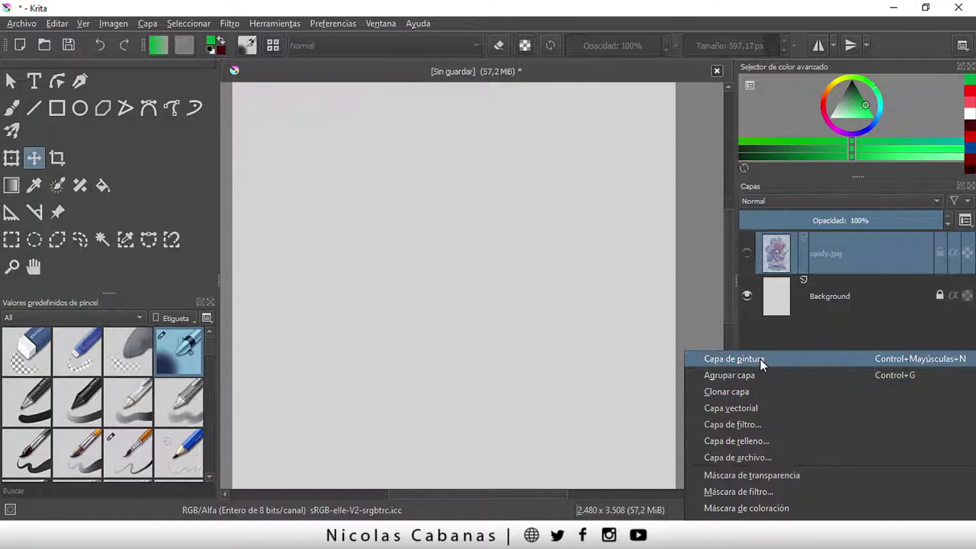
pyautogui.click(760, 408)
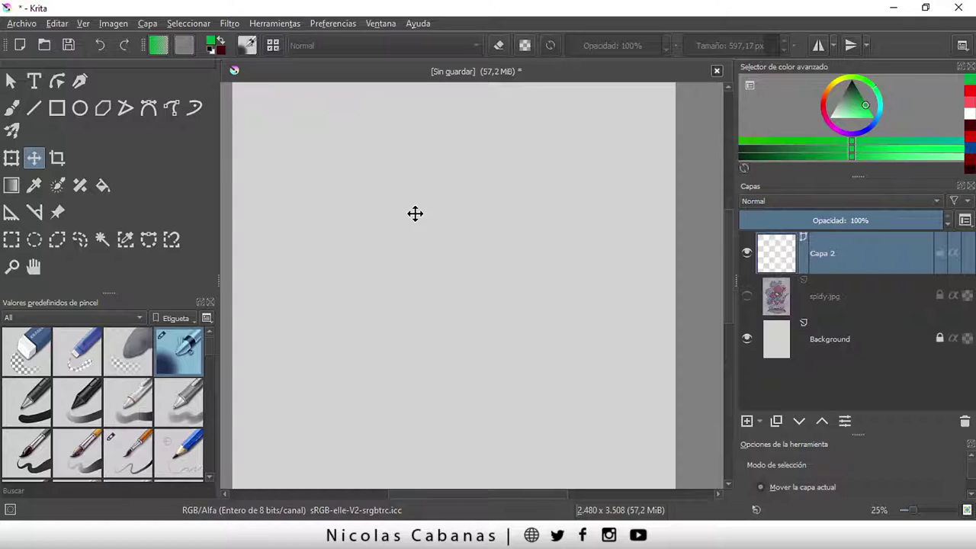
pyautogui.click(149, 110)
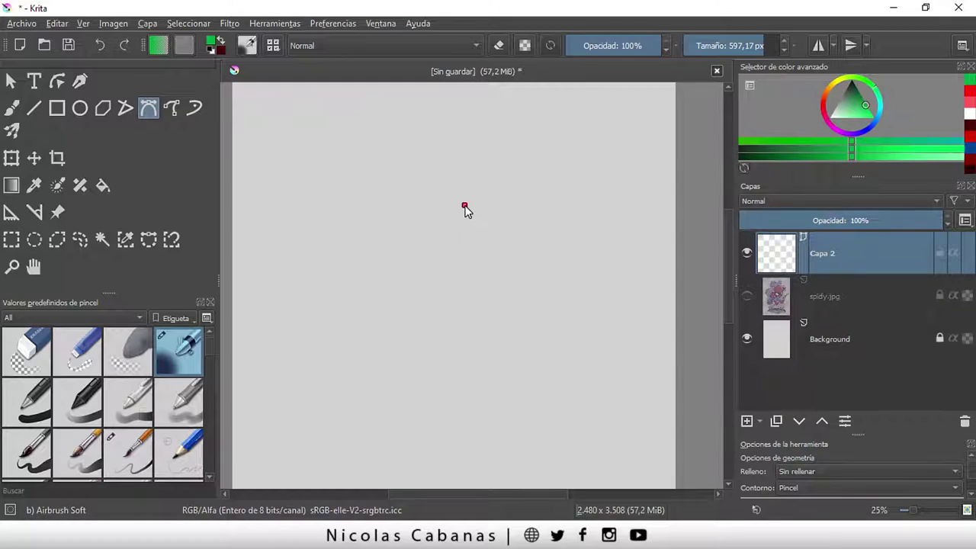
# Stroke a closed, partly curved Bezier path in green on Capa 2, then choose the soft airbrush
pyautogui.click(465, 205)
pyautogui.scroll(1, 473, 211)
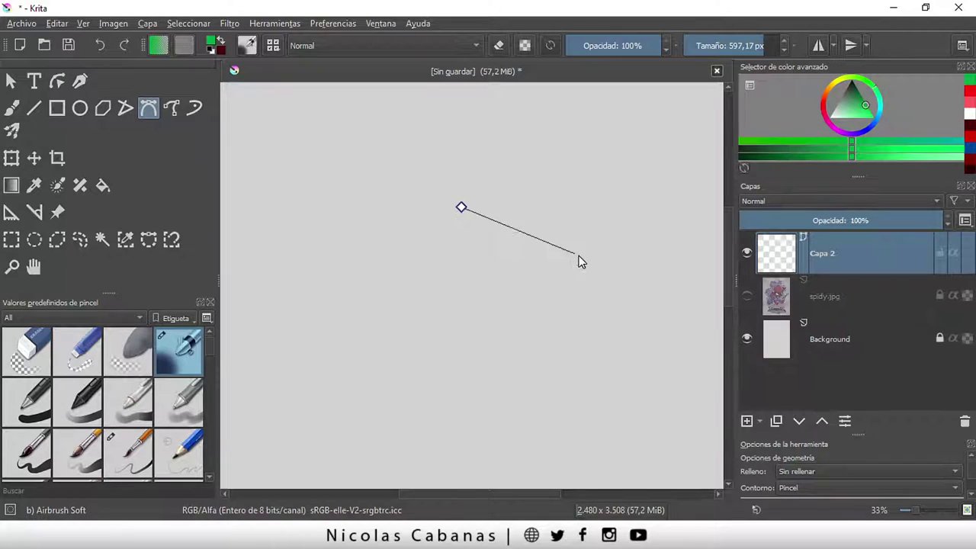
pyautogui.click(604, 287)
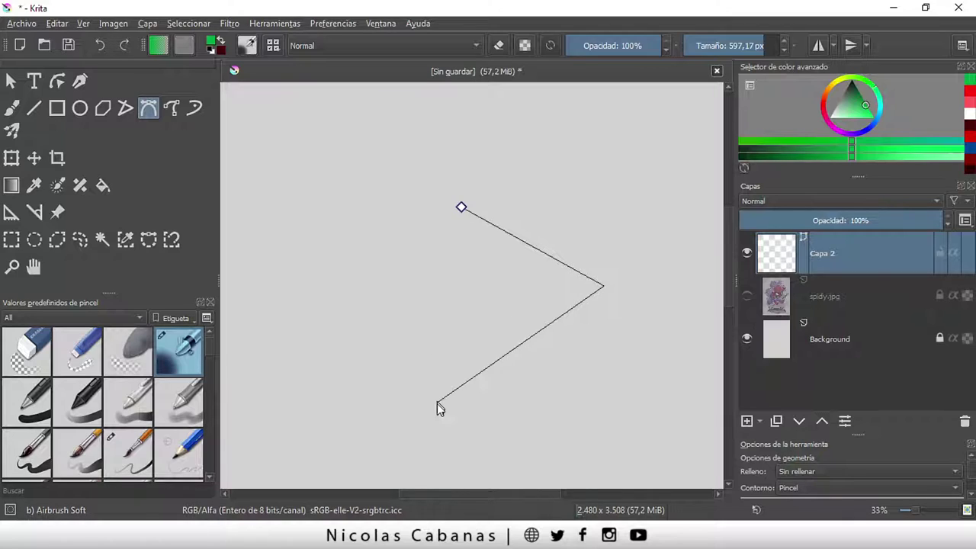
pyautogui.moveTo(437, 403)
pyautogui.mouseDown()
pyautogui.moveTo(387, 405)
pyautogui.moveTo(458, 347)
pyautogui.moveTo(373, 351)
pyautogui.moveTo(390, 425)
pyautogui.moveTo(455, 430)
pyautogui.moveTo(501, 464)
pyautogui.moveTo(432, 343)
pyautogui.moveTo(447, 342)
pyautogui.moveTo(374, 394)
pyautogui.moveTo(482, 428)
pyautogui.moveTo(388, 344)
pyautogui.moveTo(351, 387)
pyautogui.moveTo(440, 446)
pyautogui.moveTo(482, 443)
pyautogui.moveTo(433, 453)
pyautogui.moveTo(381, 425)
pyautogui.moveTo(346, 384)
pyautogui.moveTo(360, 411)
pyautogui.moveTo(397, 416)
pyautogui.moveTo(354, 418)
pyautogui.moveTo(389, 419)
pyautogui.moveTo(352, 360)
pyautogui.moveTo(351, 391)
pyautogui.mouseUp()
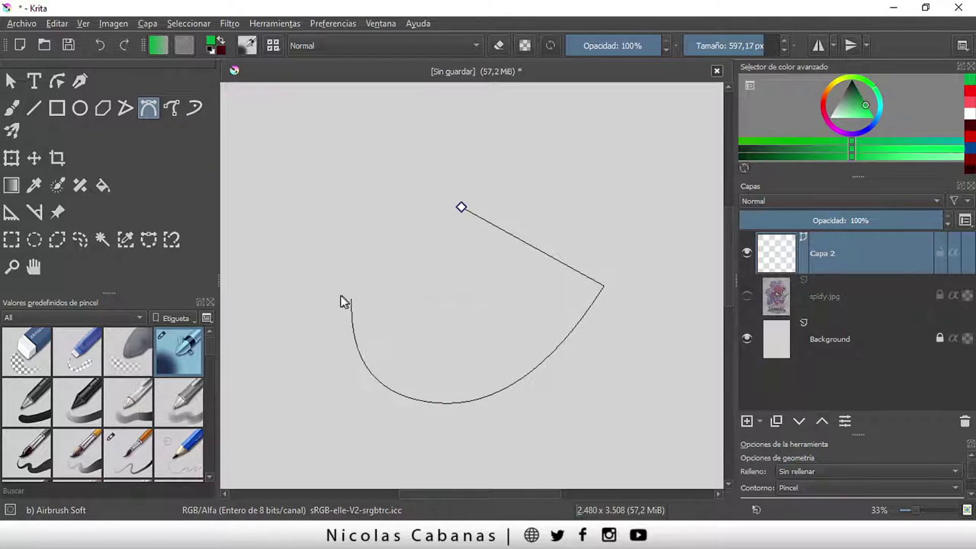
pyautogui.click(307, 304)
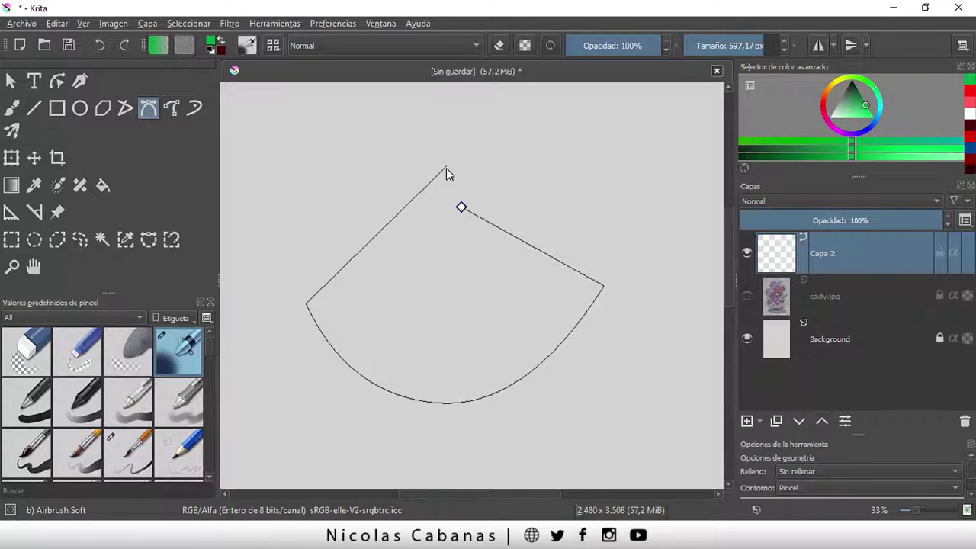
pyautogui.click(461, 206)
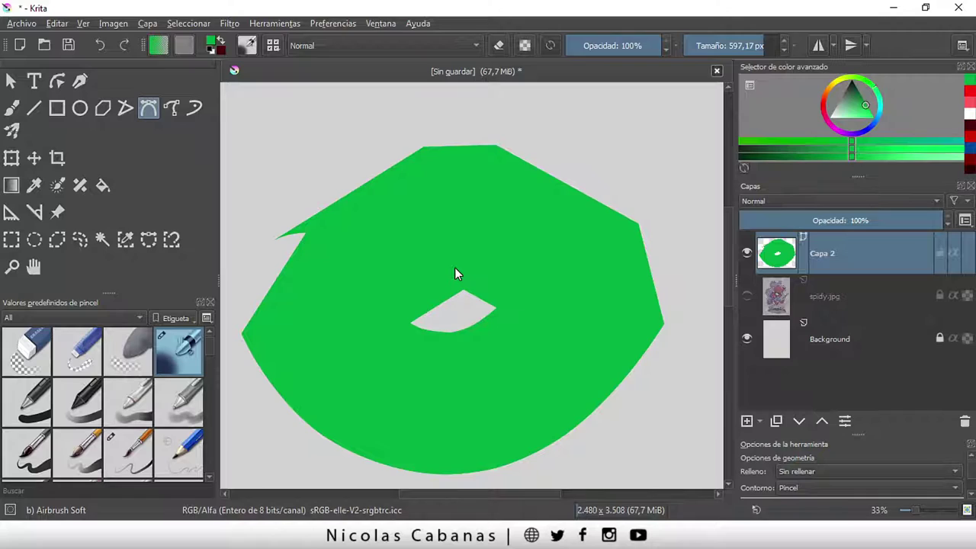
pyautogui.click(168, 347)
pyautogui.moveTo(734, 47); pyautogui.dragTo(744, 48)
# Undo the big green shape and set the brush size to 8,37 px
pyautogui.click(97, 48)
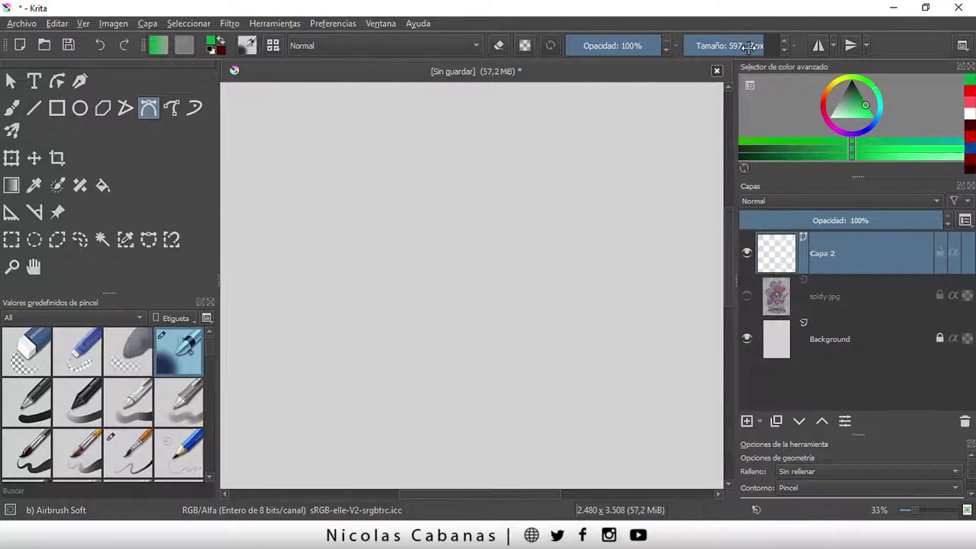
pyautogui.click(710, 47)
pyautogui.moveTo(709, 49); pyautogui.dragTo(704, 49)
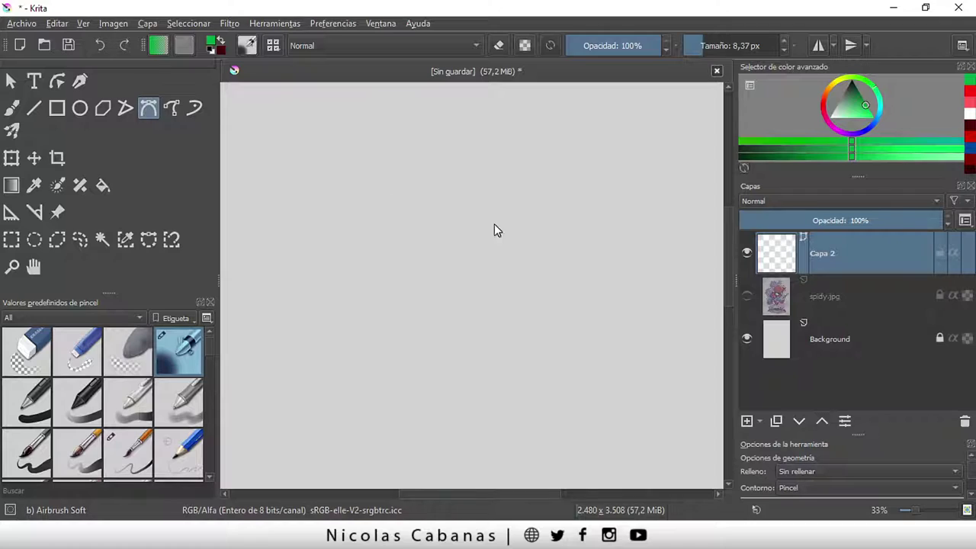
# Draw a thin closed green outline whose last edge is curved
pyautogui.click(575, 290)
pyautogui.click(530, 388)
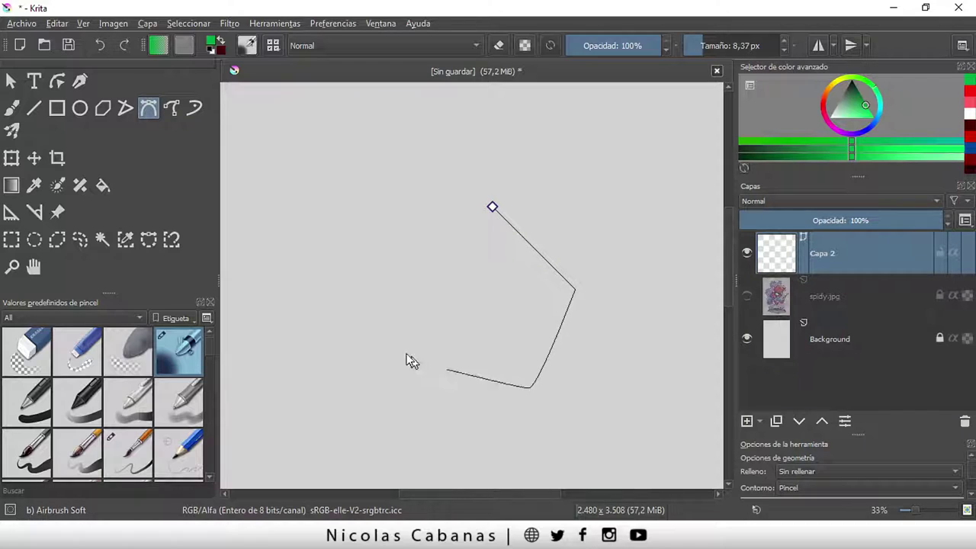
pyautogui.click(396, 347)
pyautogui.click(382, 245)
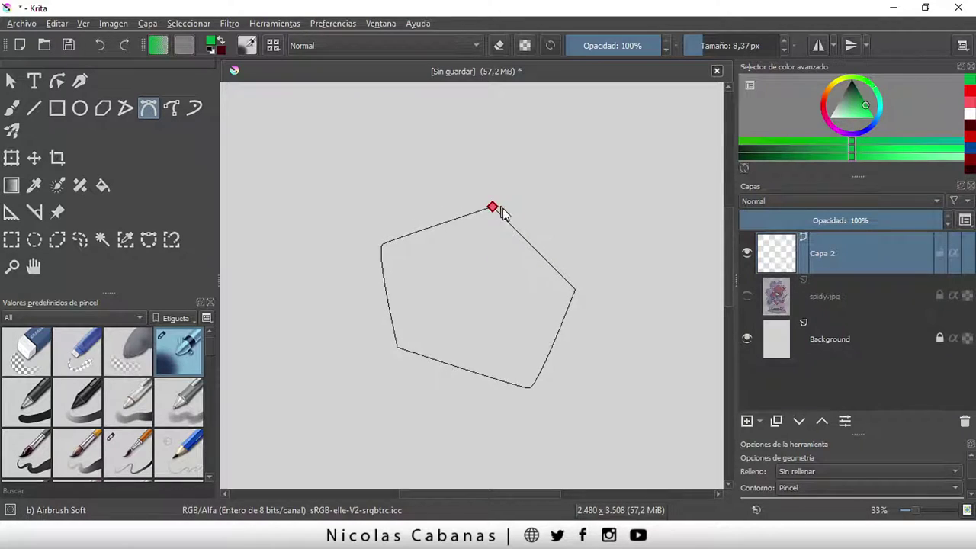
pyautogui.moveTo(493, 206); pyautogui.dragTo(573, 219)
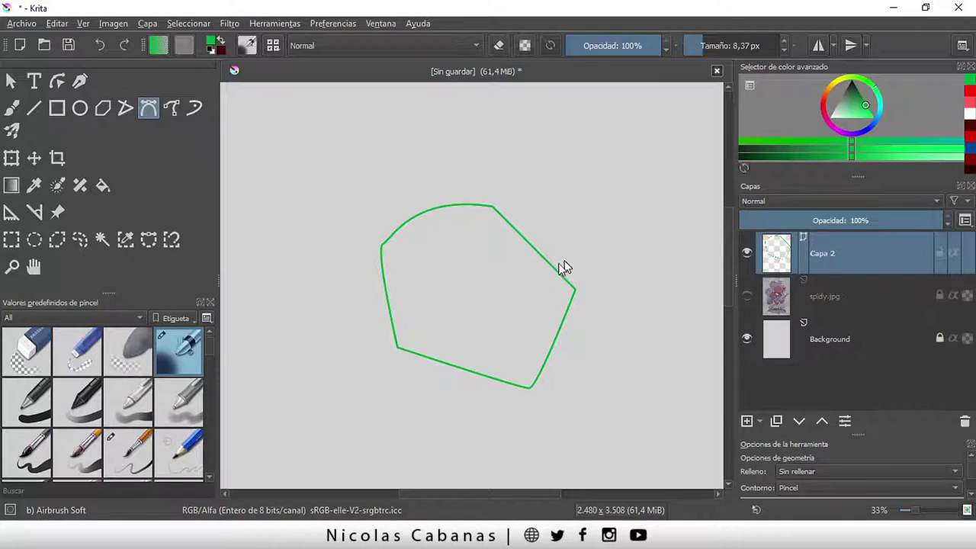
# Undo the thin outline and stroke a large closed path as a thick green ring at 581,32 px
pyautogui.click(99, 47)
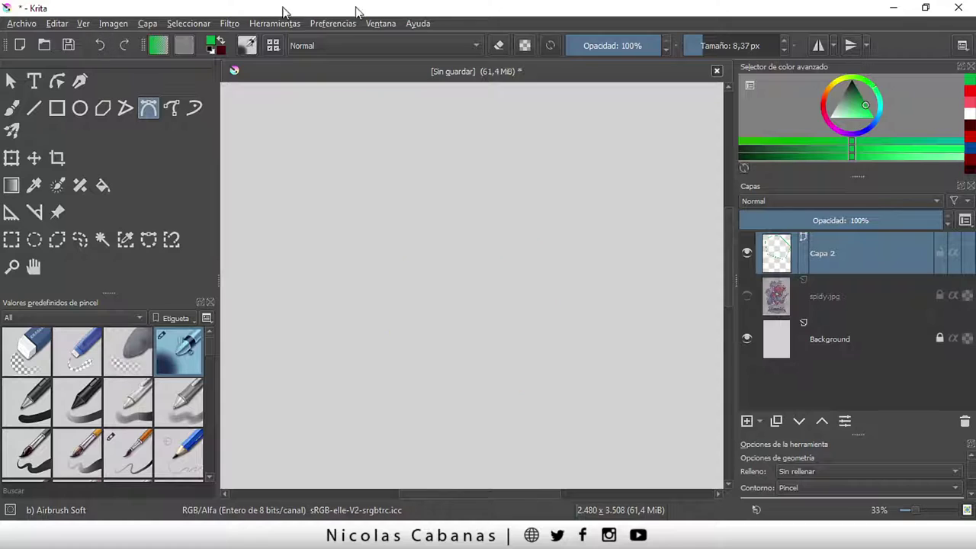
pyautogui.moveTo(691, 46); pyautogui.dragTo(769, 45)
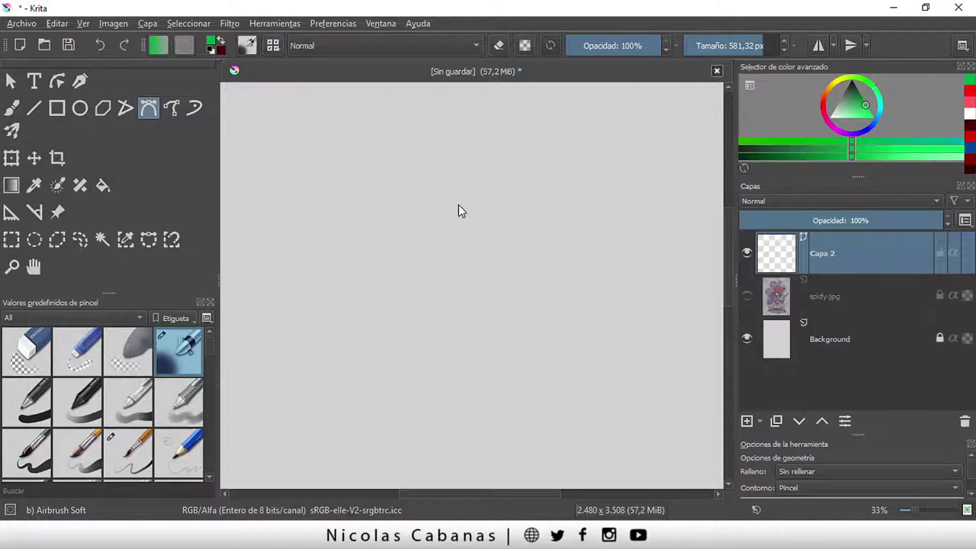
pyautogui.click(489, 180)
pyautogui.click(602, 239)
pyautogui.click(631, 342)
pyautogui.click(507, 396)
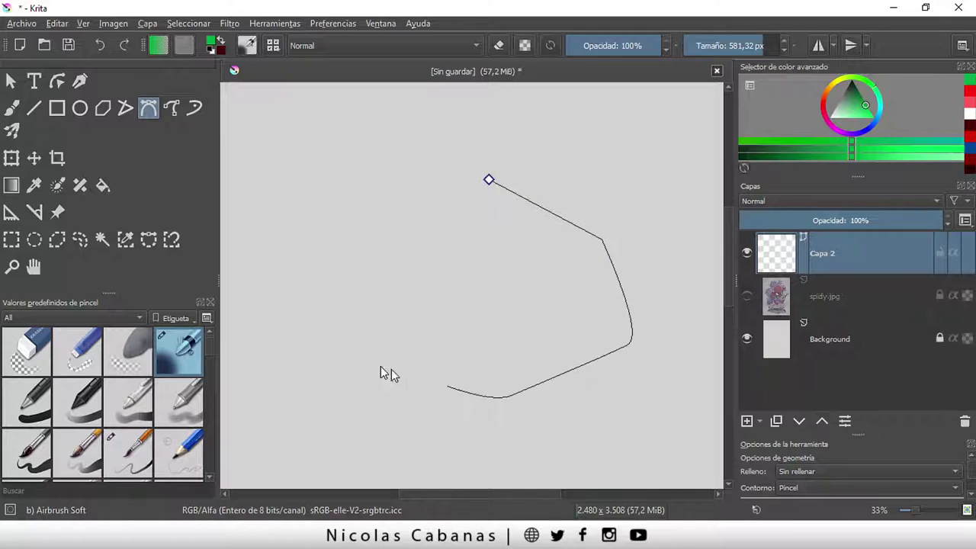
pyautogui.click(340, 355)
pyautogui.click(304, 301)
pyautogui.click(311, 203)
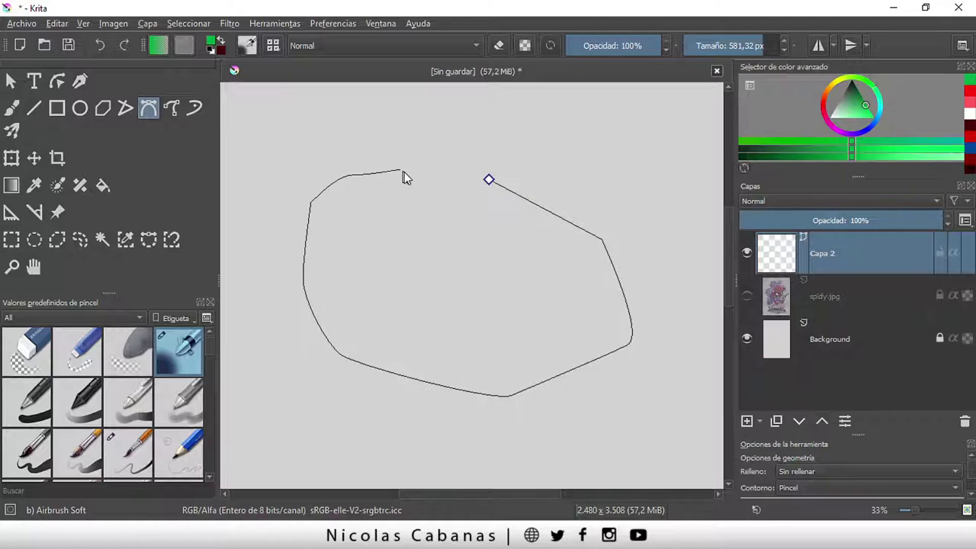
pyautogui.moveTo(489, 180); pyautogui.dragTo(505, 199)
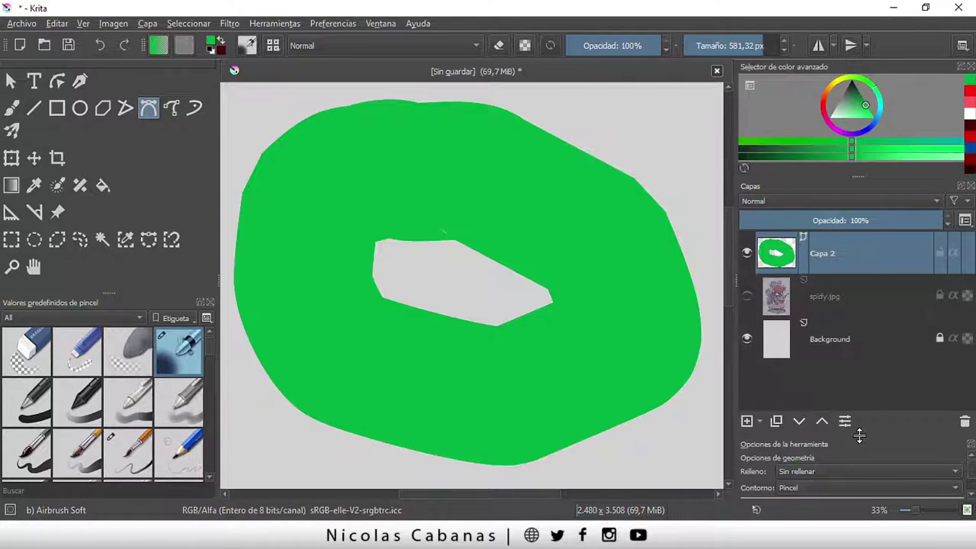
pyautogui.moveTo(860, 435); pyautogui.dragTo(874, 337)
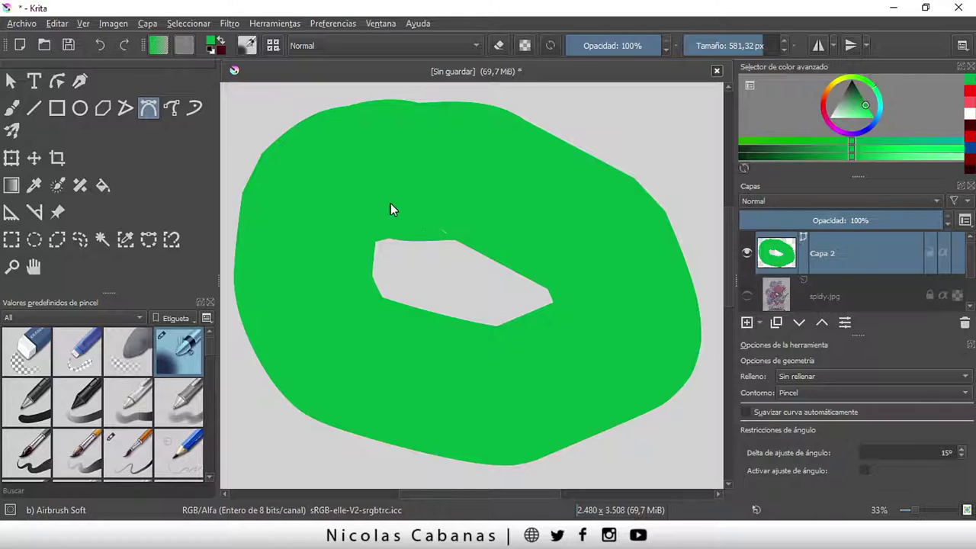
# Activate Select Shapes, enlarge Tool Options, toggle Mostrar paneles off and on, and browse Paneles
pyautogui.click(12, 82)
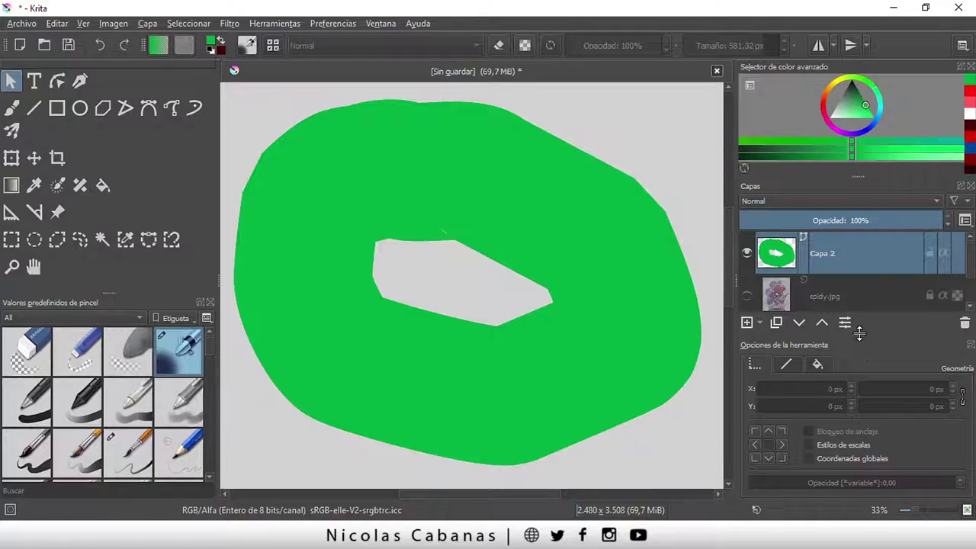
pyautogui.moveTo(861, 348); pyautogui.dragTo(824, 323)
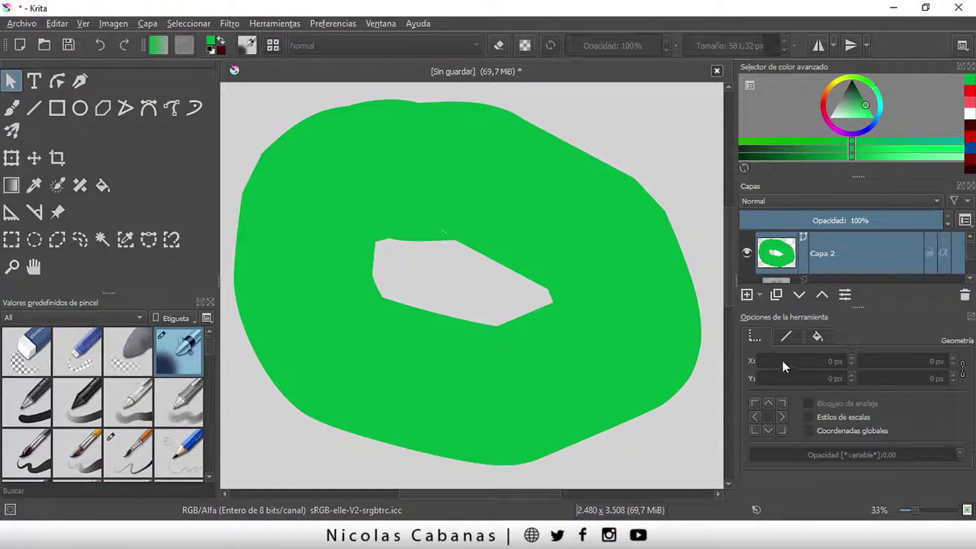
pyautogui.click(329, 24)
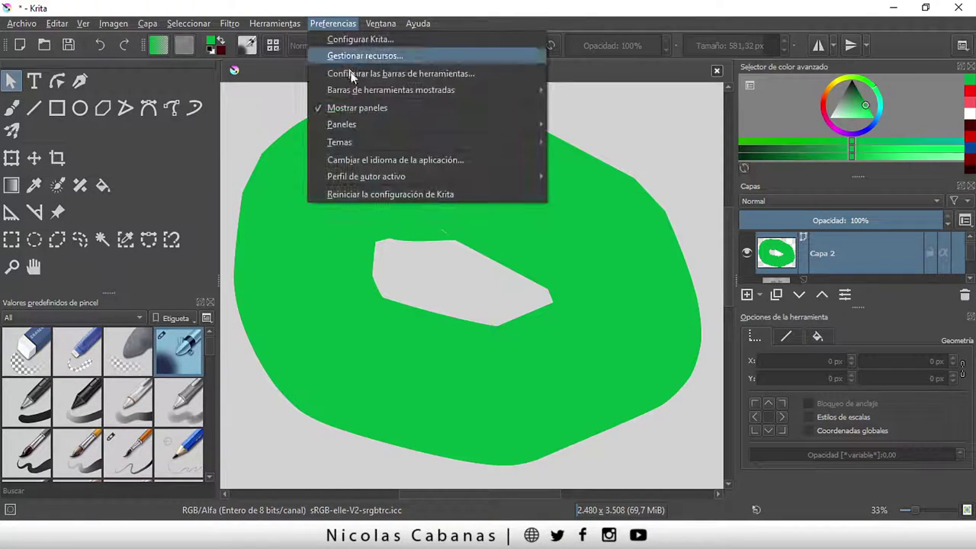
pyautogui.click(360, 115)
pyautogui.click(343, 24)
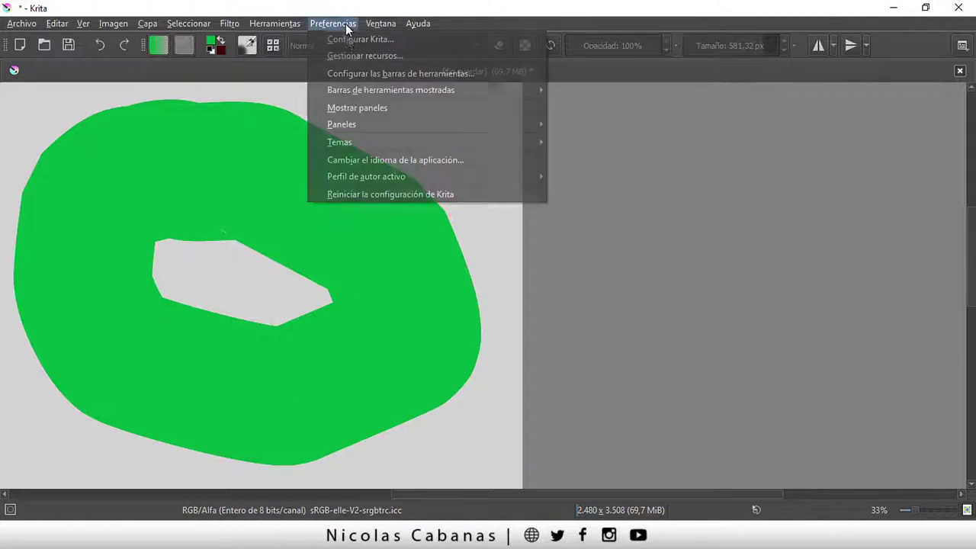
pyautogui.click(358, 107)
pyautogui.click(334, 23)
pyautogui.moveTo(342, 124)
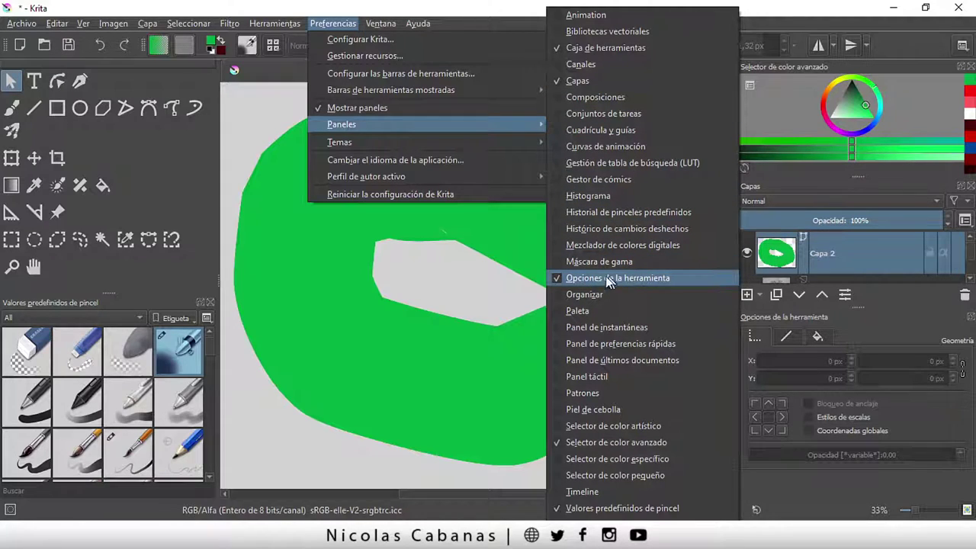
pyautogui.click(834, 333)
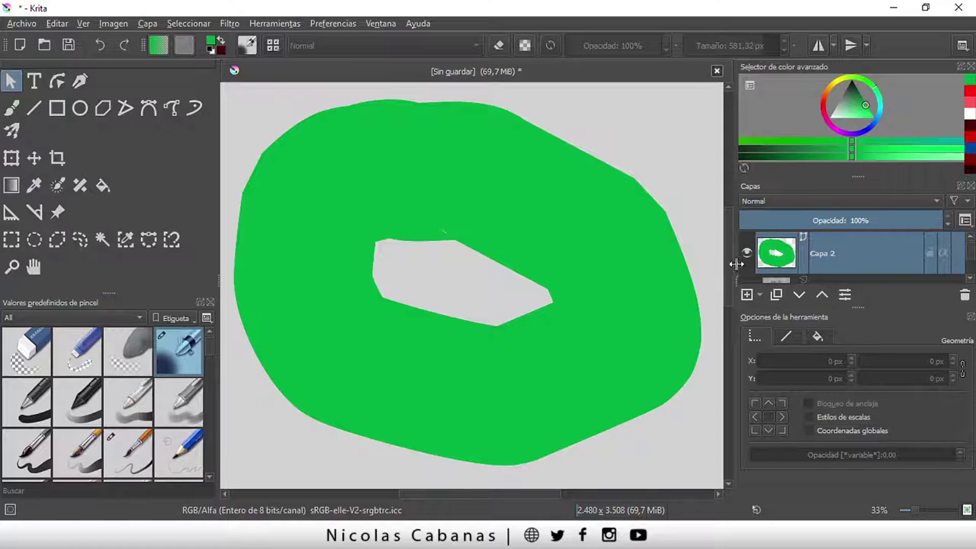
# Select the green shape and set its Trazo stroke width (Grosor) to 10 px
pyautogui.click(613, 257)
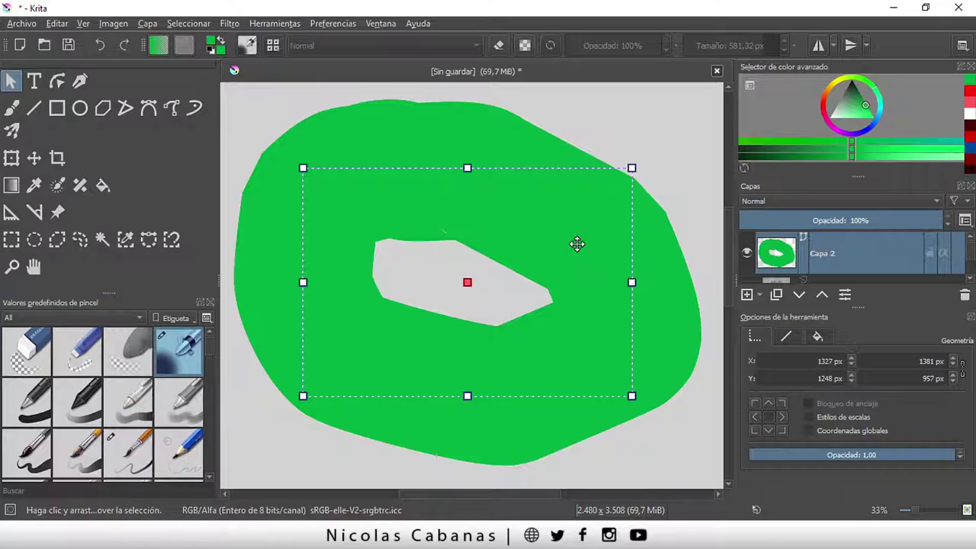
pyautogui.click(787, 338)
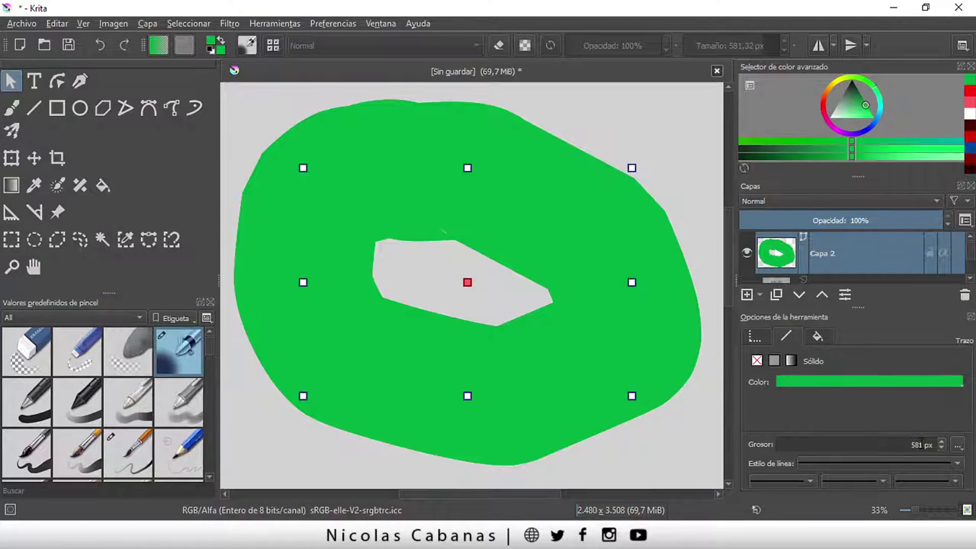
pyautogui.moveTo(924, 444); pyautogui.dragTo(892, 444)
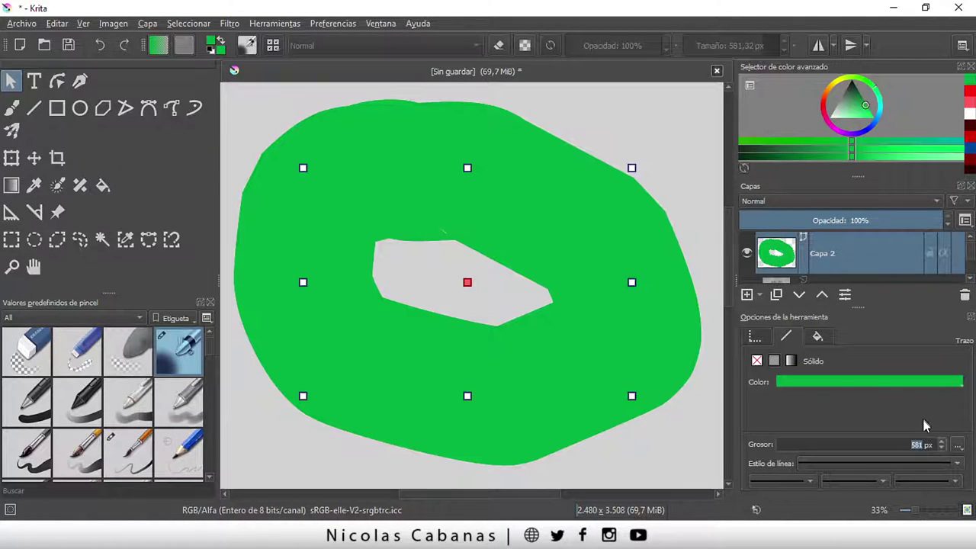
pyautogui.click(922, 444)
pyautogui.press('BackSpace')
pyautogui.press('BackSpace')
pyautogui.press('BackSpace')
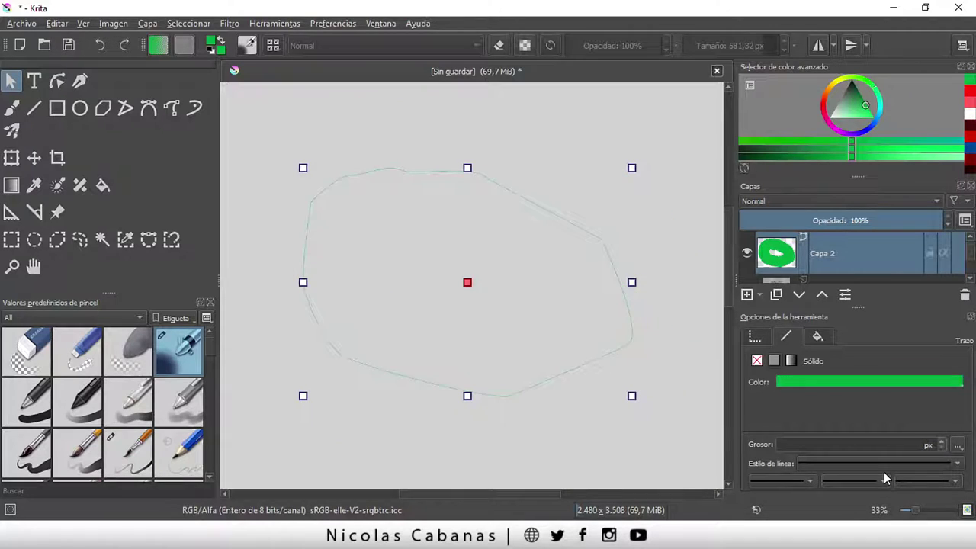
pyautogui.write('1')
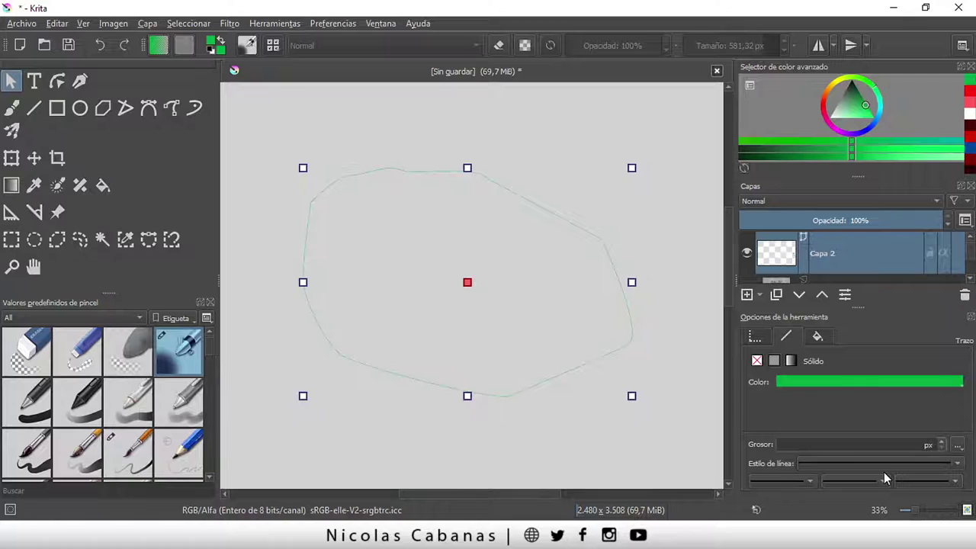
pyautogui.write('0')
pyautogui.press('Return')
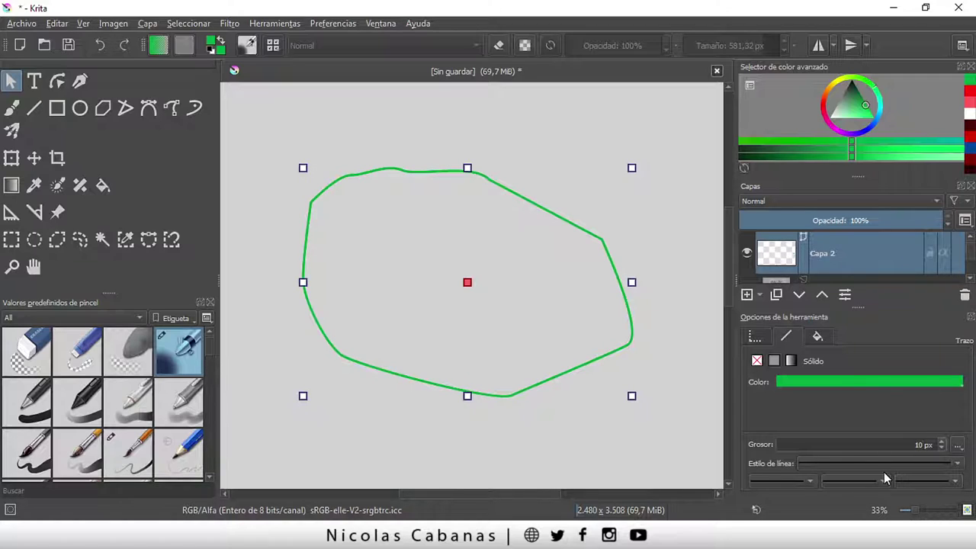
# Change the stroke width to 100 px, then settle on 50 px
pyautogui.press('Return')
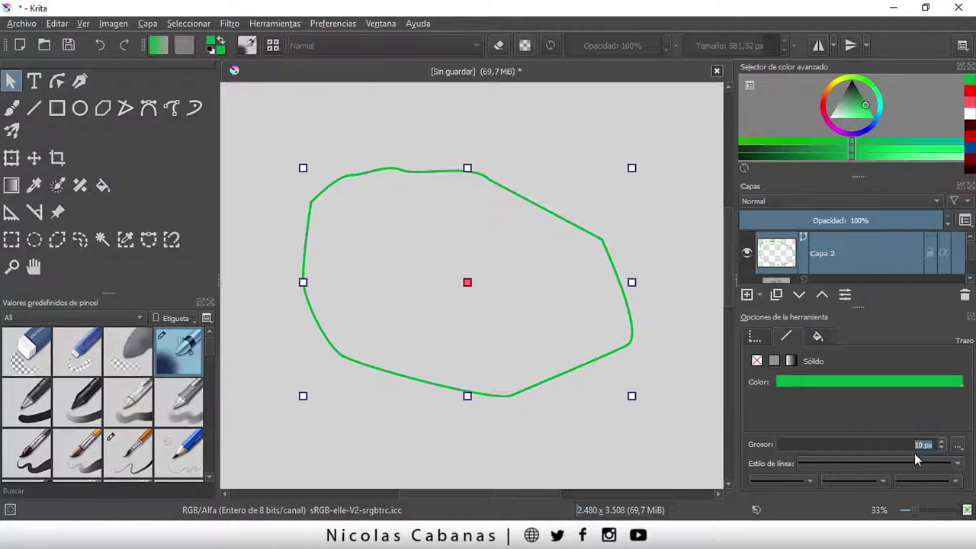
pyautogui.write('0')
pyautogui.press('Return')
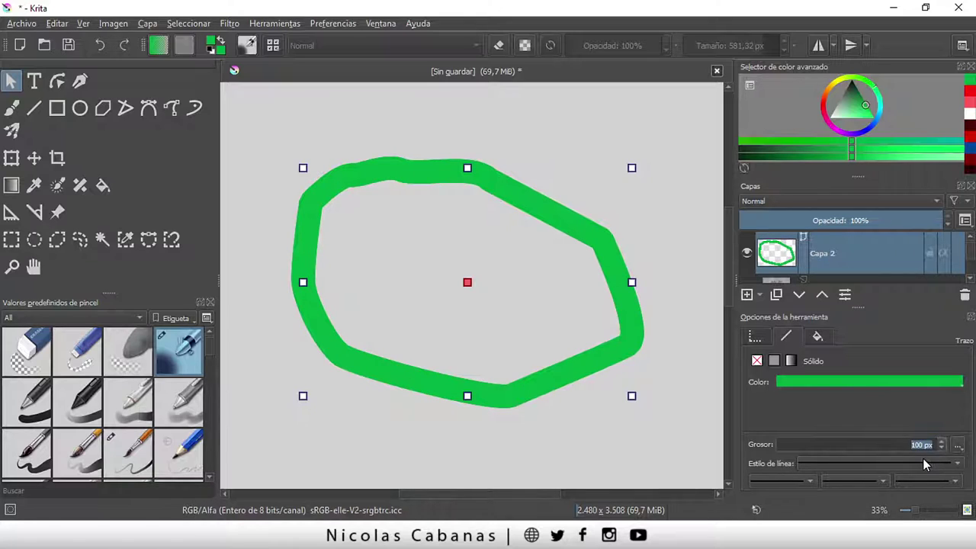
pyautogui.write('0')
pyautogui.press('Return')
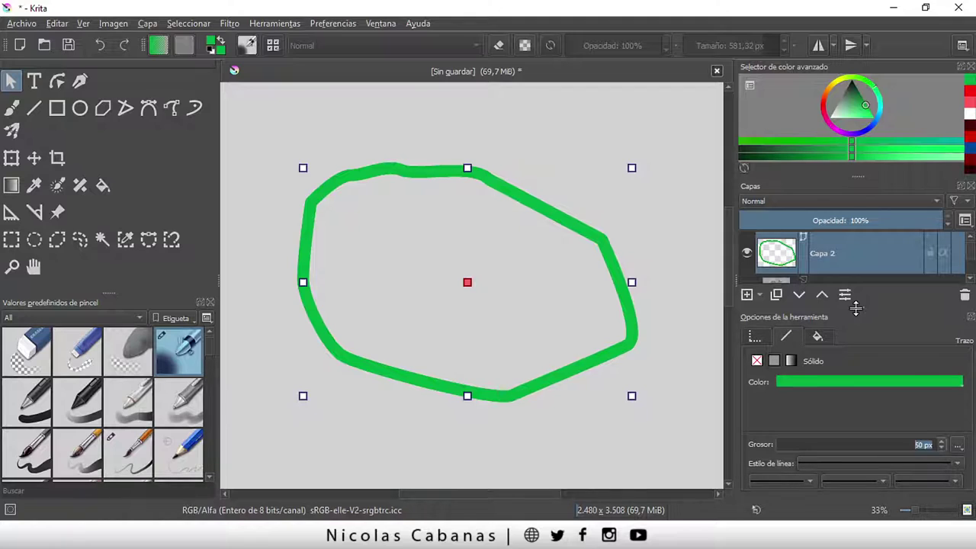
pyautogui.moveTo(858, 309); pyautogui.dragTo(859, 325)
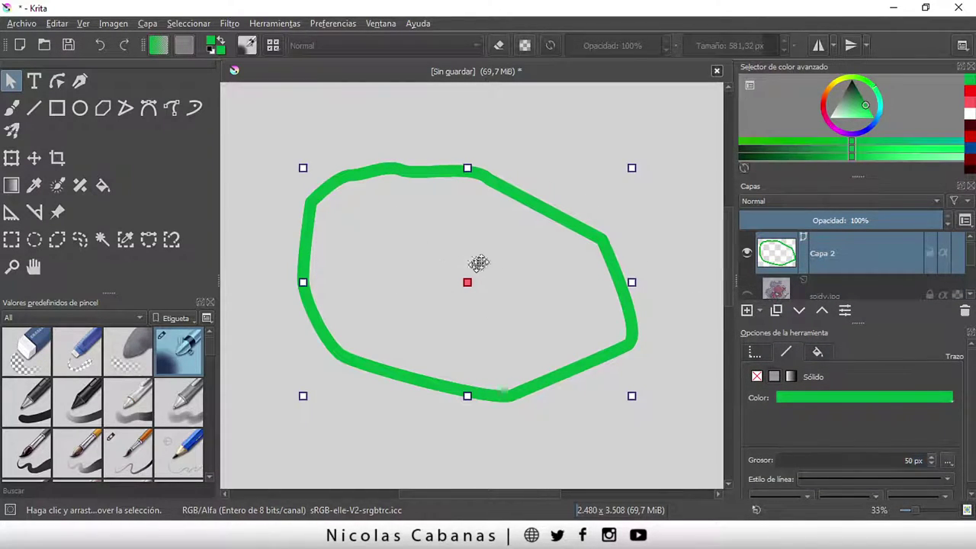
# Reshape the green outline by dragging its upper-right, top, left-edge and top-left nodes
pyautogui.click(59, 80)
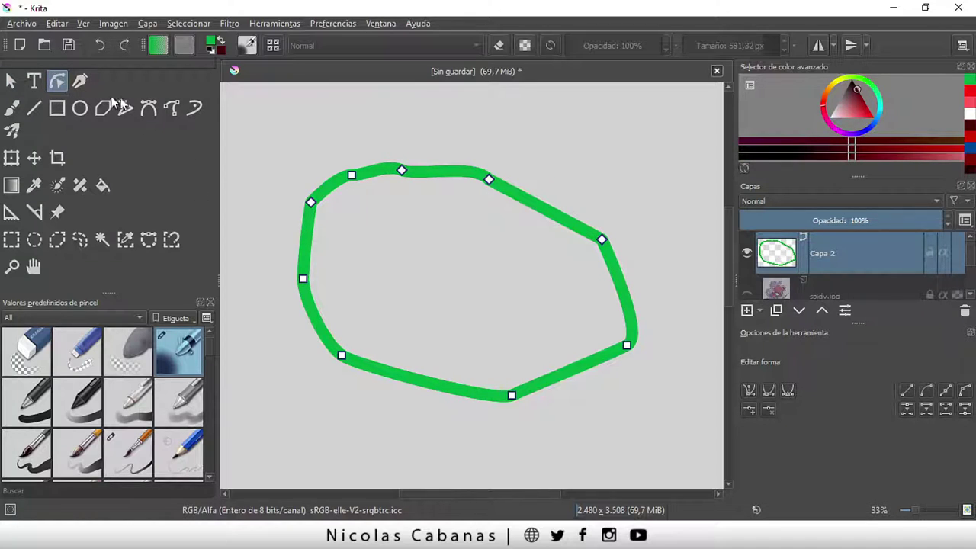
pyautogui.moveTo(490, 182); pyautogui.dragTo(555, 155)
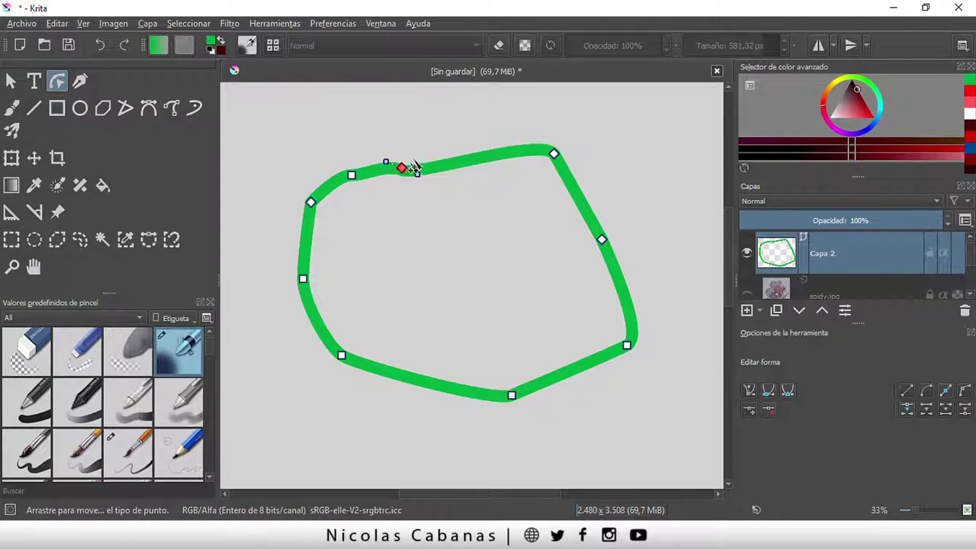
pyautogui.moveTo(403, 170); pyautogui.dragTo(455, 124)
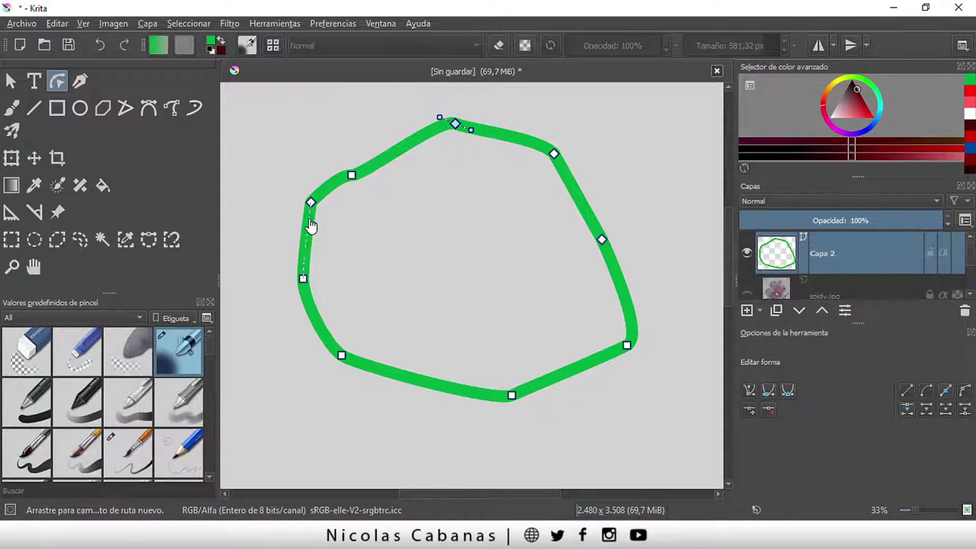
pyautogui.moveTo(305, 279); pyautogui.dragTo(371, 279)
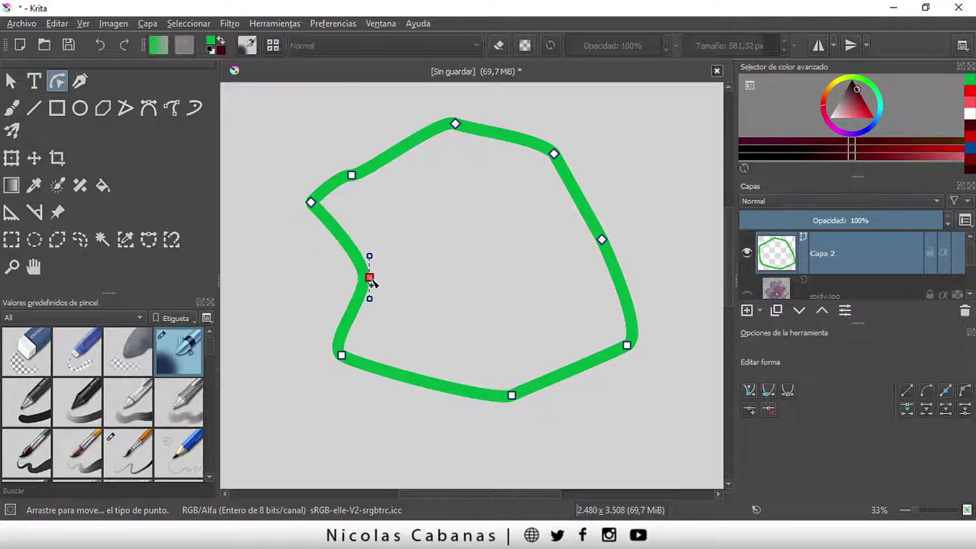
pyautogui.moveTo(342, 355); pyautogui.dragTo(415, 363)
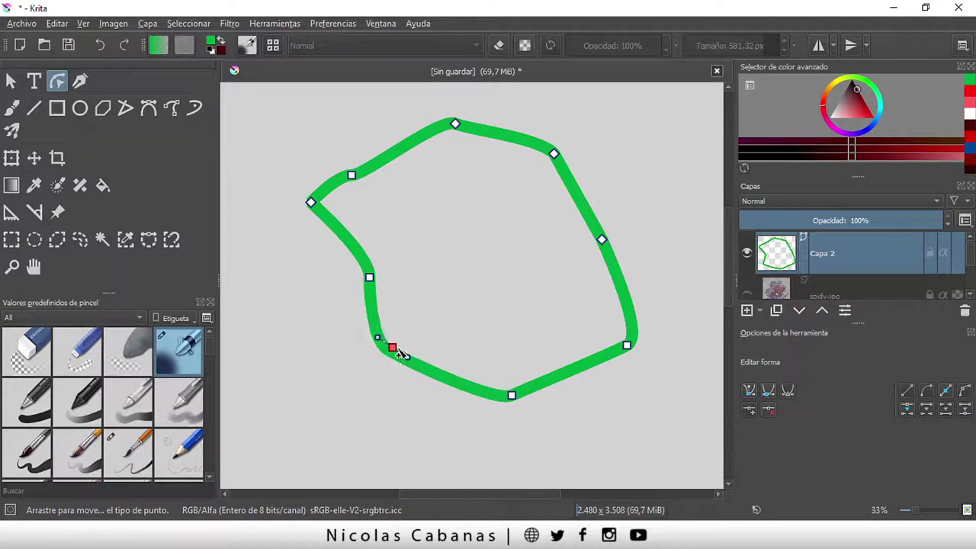
pyautogui.click(312, 204)
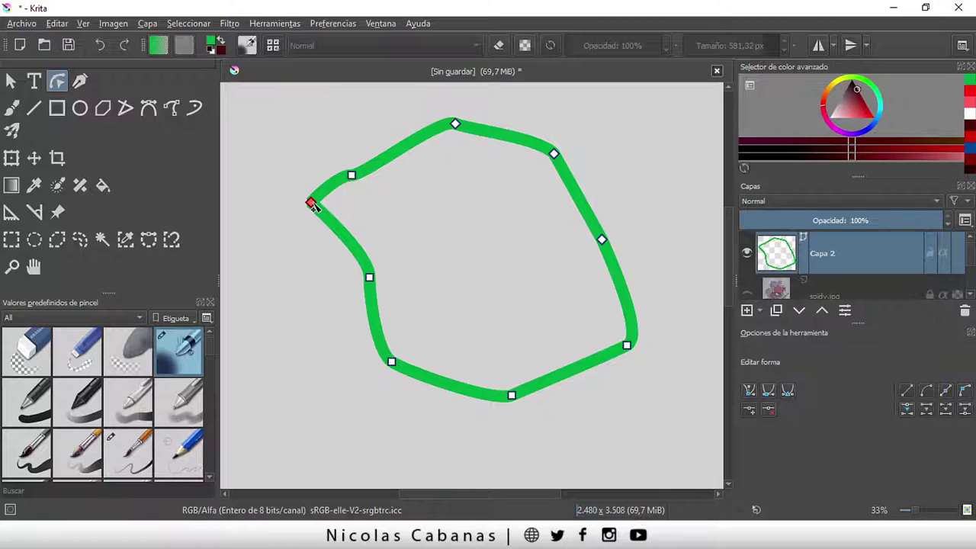
pyautogui.moveTo(312, 204); pyautogui.dragTo(321, 215)
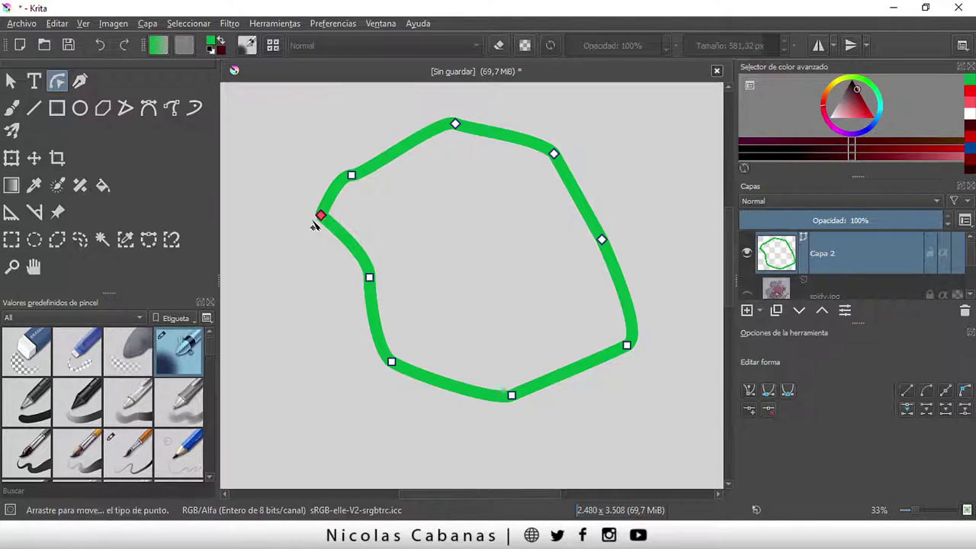
# Delete a left-side node, adjust the top-left corner, and leave spidy.jpg hidden
pyautogui.click(767, 412)
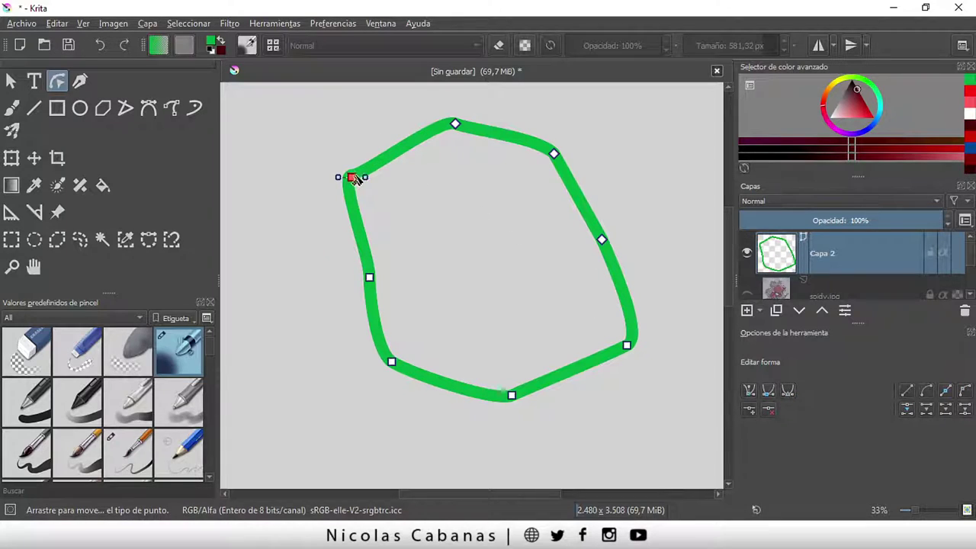
pyautogui.moveTo(351, 174); pyautogui.dragTo(364, 171)
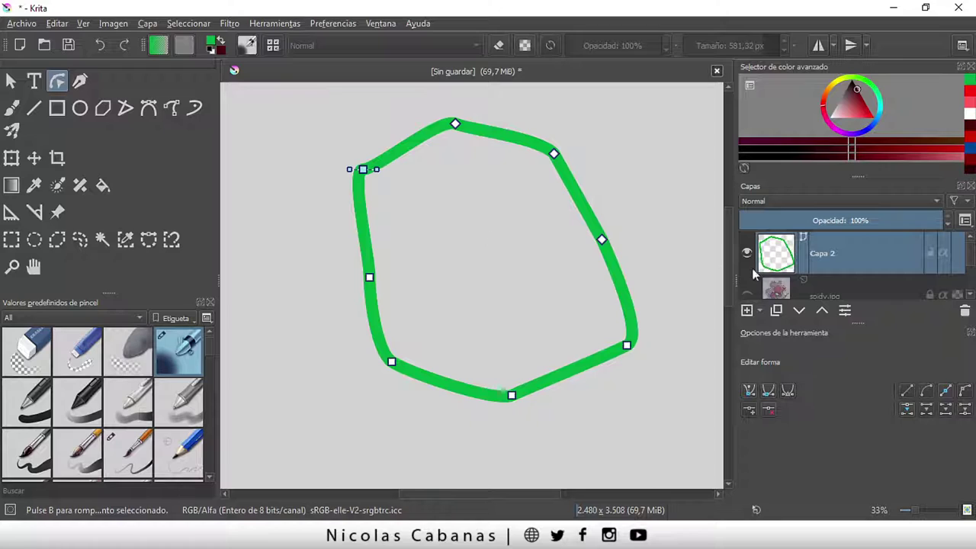
pyautogui.click(748, 295)
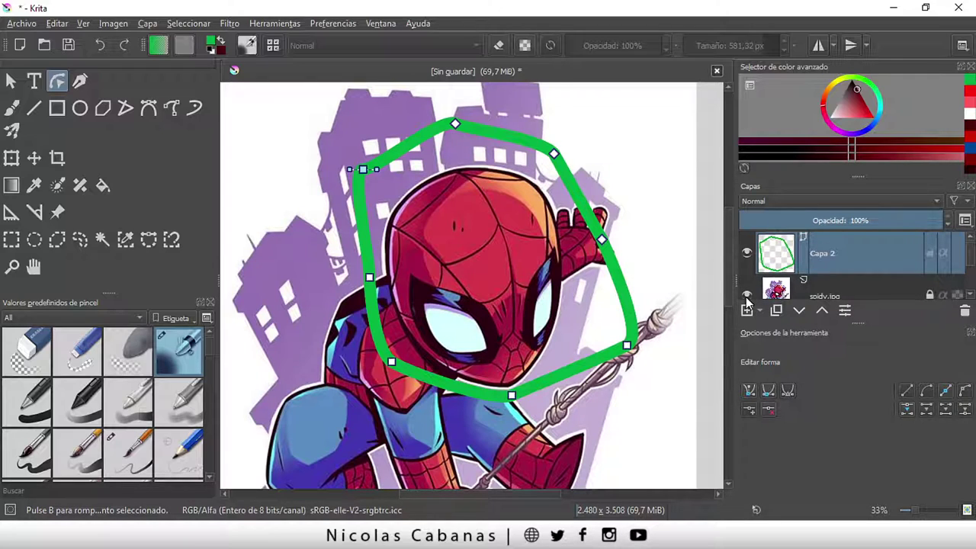
pyautogui.click(748, 297)
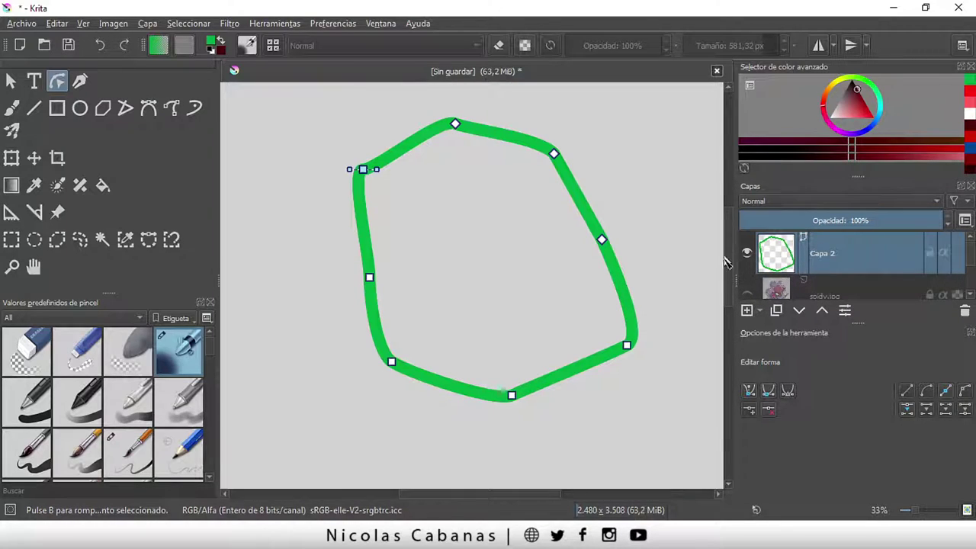
pyautogui.click(10, 81)
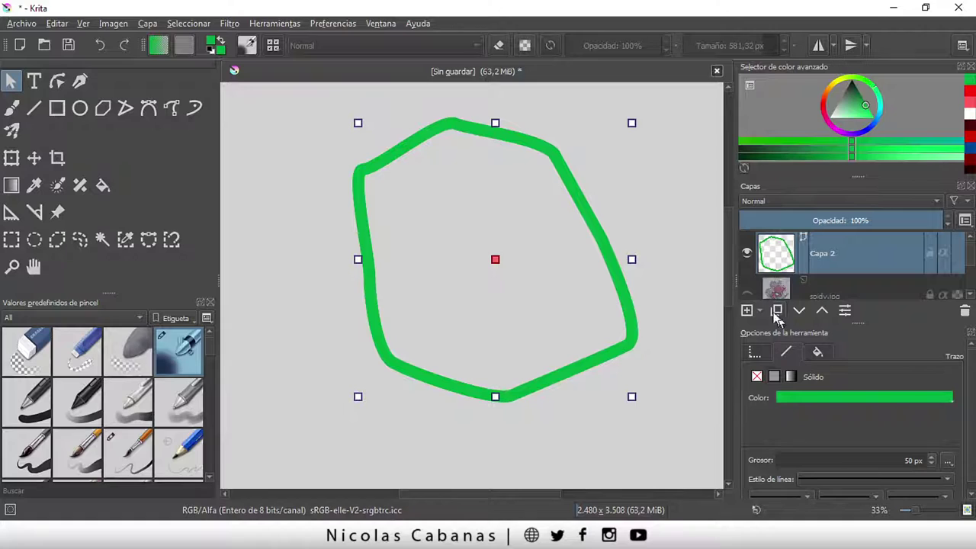
# Recheck against the reference, then change the outline's stroke colour from green to black
pyautogui.click(747, 296)
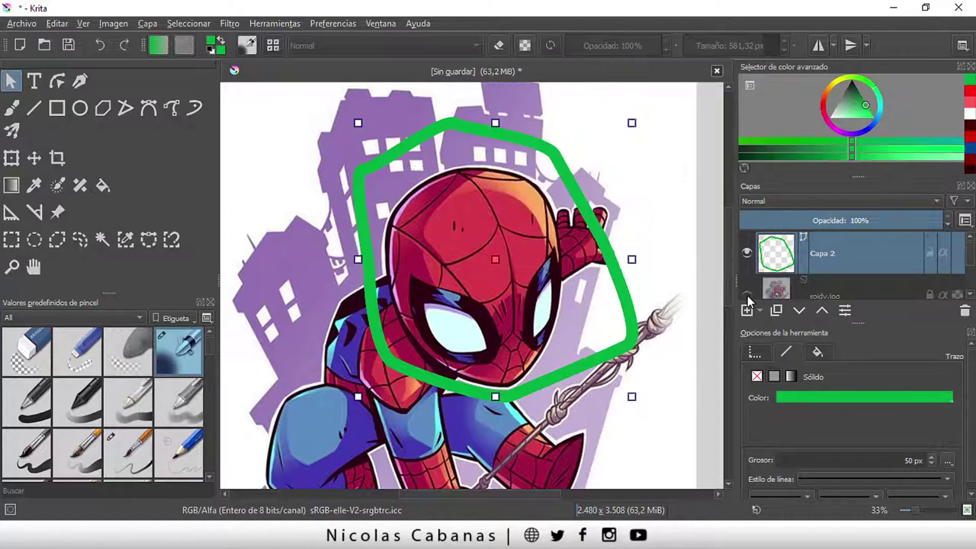
pyautogui.click(747, 296)
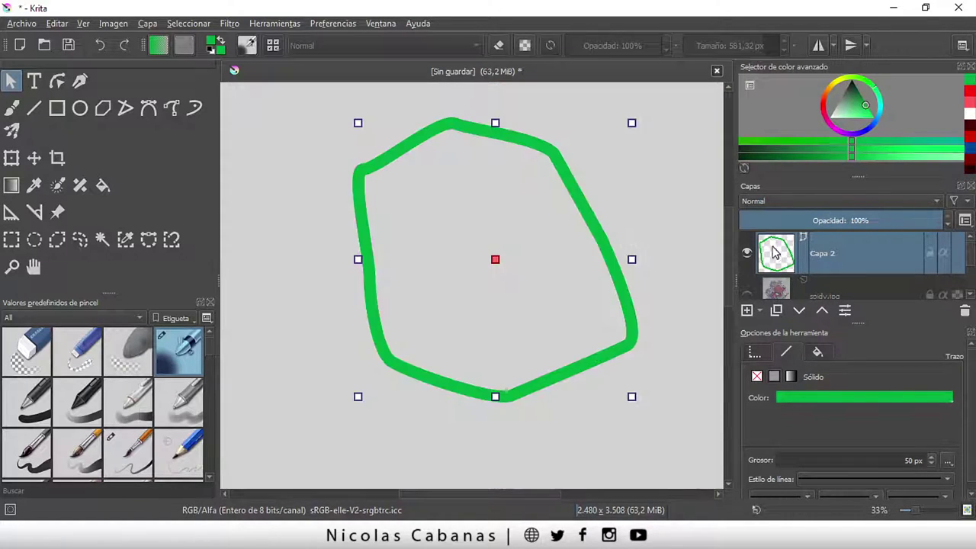
pyautogui.click(820, 402)
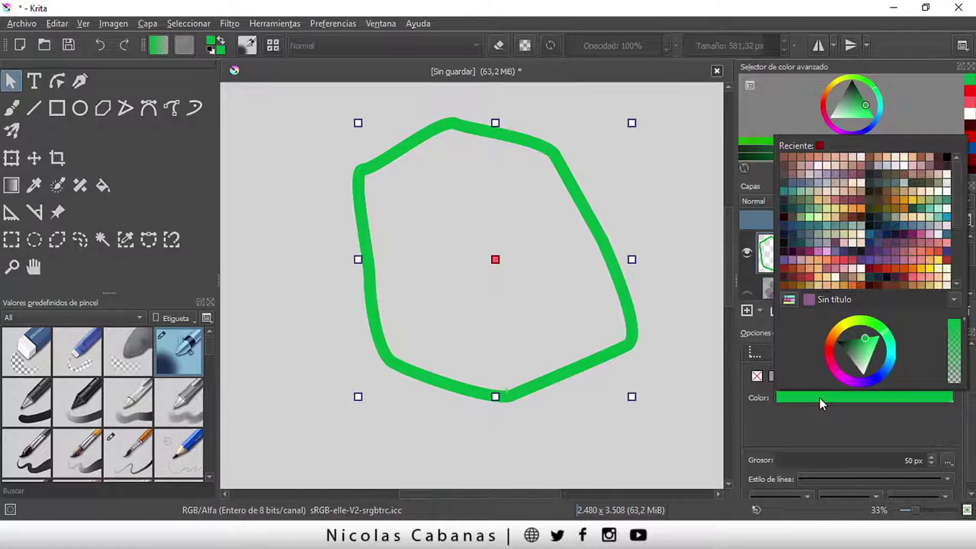
pyautogui.click(861, 342)
pyautogui.moveTo(861, 347); pyautogui.dragTo(836, 340)
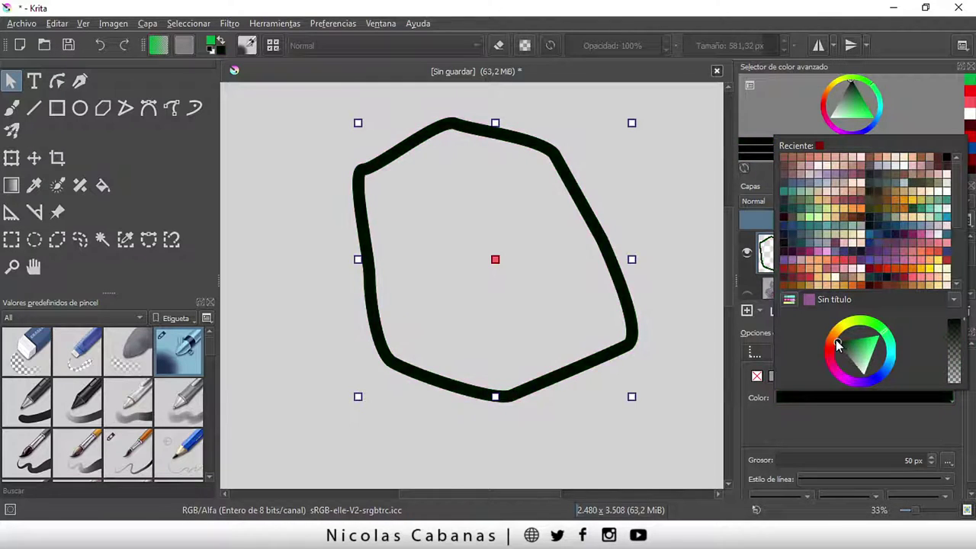
pyautogui.click(790, 438)
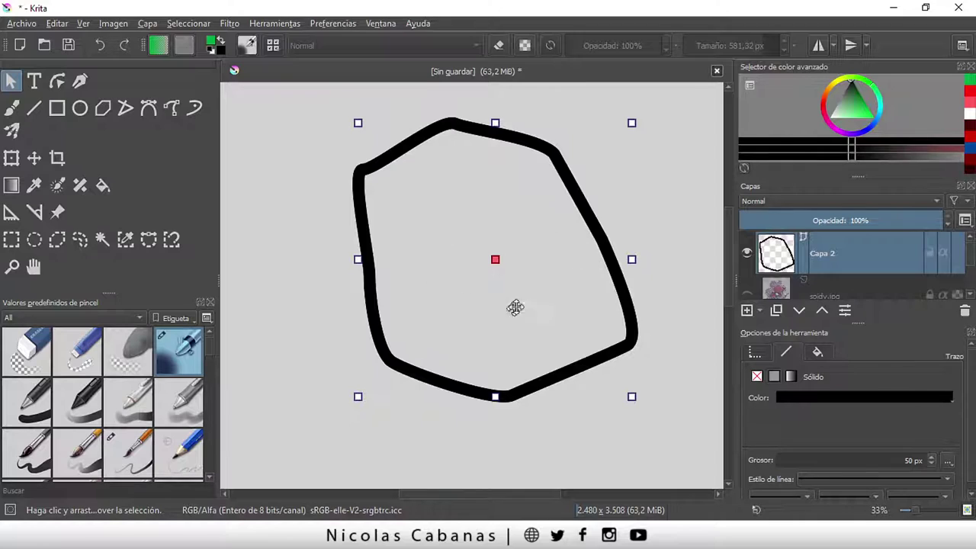
pyautogui.click(815, 352)
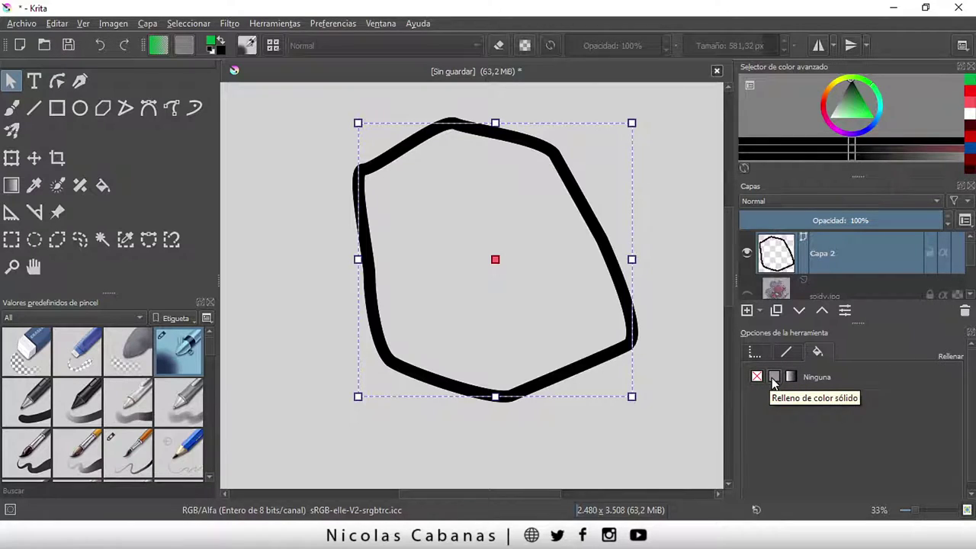
# Give the shape a solid dark red fill and enlarge the layer list to show all layers
pyautogui.click(773, 378)
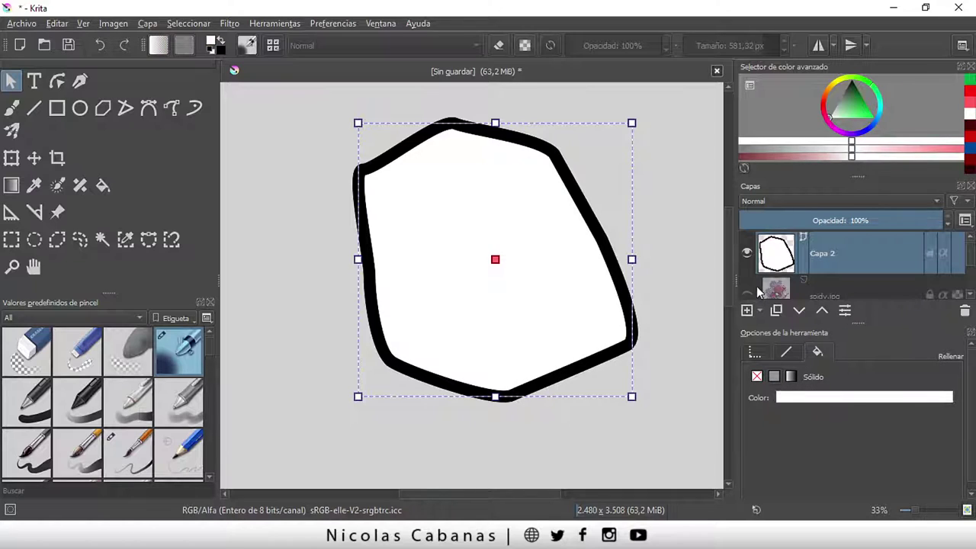
pyautogui.click(747, 292)
pyautogui.click(747, 291)
pyautogui.click(810, 397)
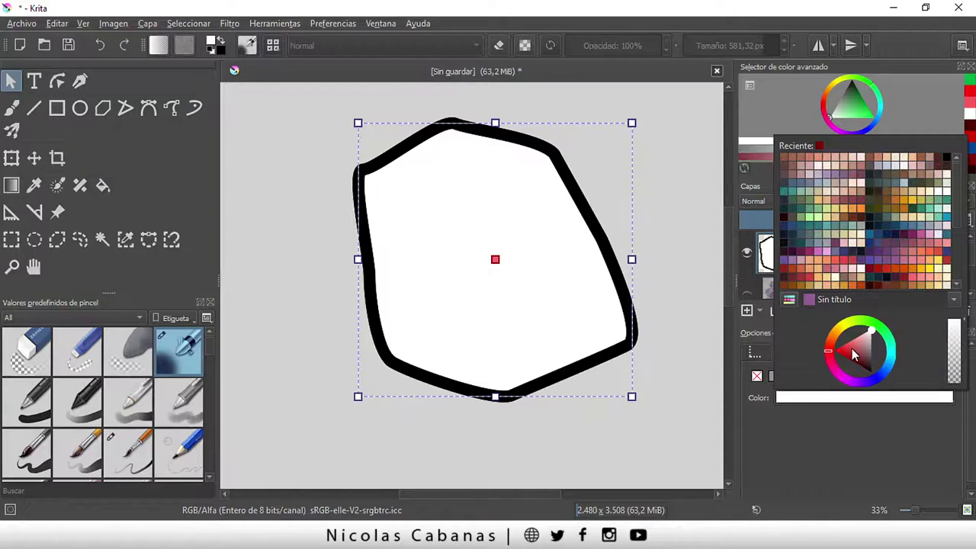
pyautogui.moveTo(852, 348); pyautogui.dragTo(845, 355)
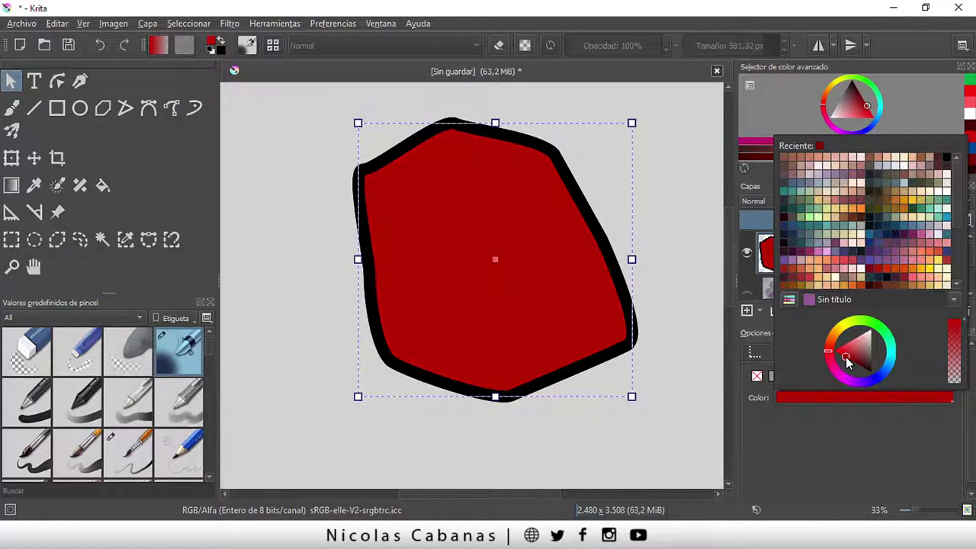
pyautogui.click(770, 490)
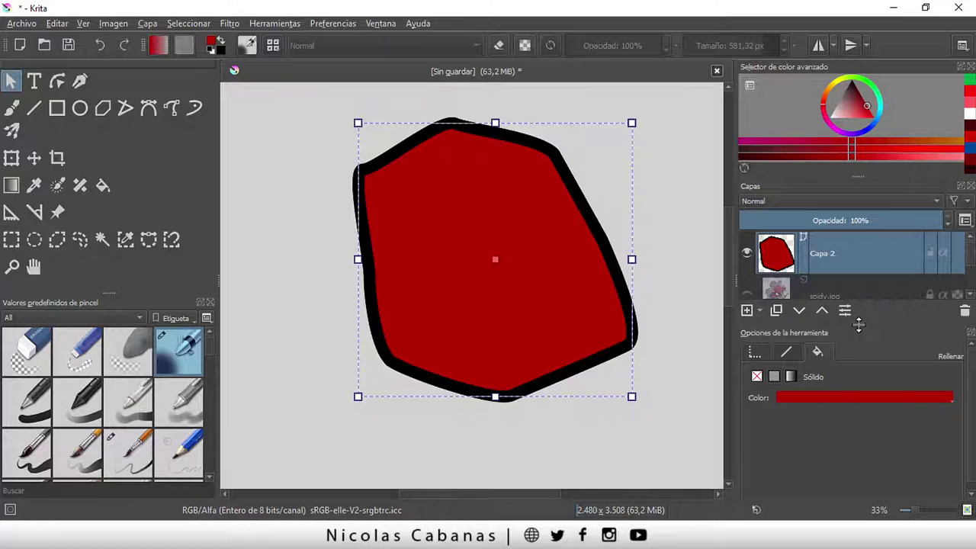
pyautogui.moveTo(858, 325); pyautogui.dragTo(855, 392)
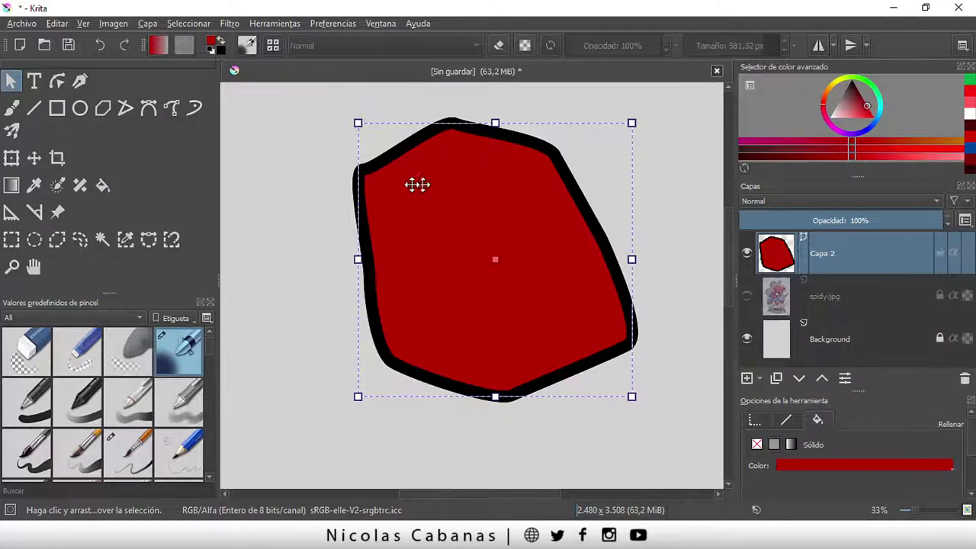
# Drag the red shape's top, right, upper-left and lower-right nodes and handles into a smoother outline
pyautogui.click(58, 86)
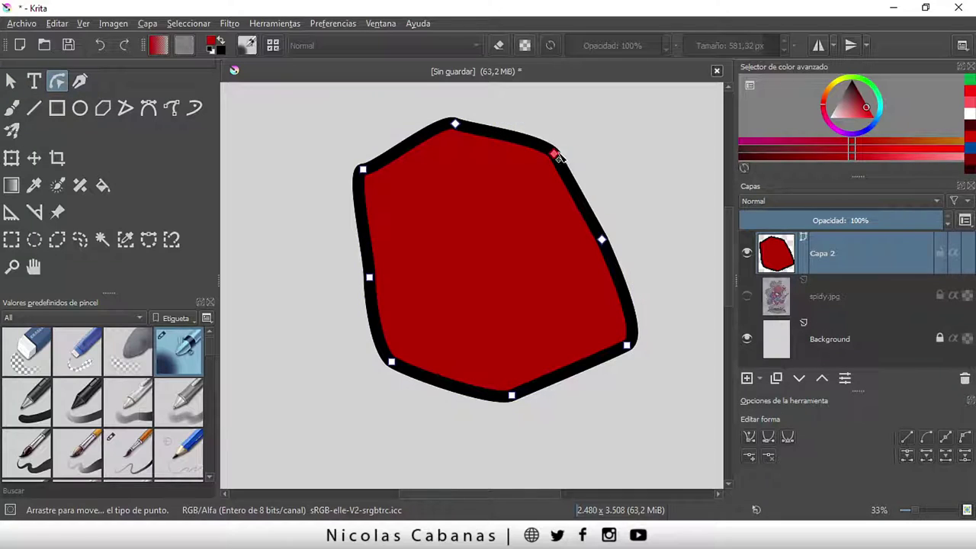
pyautogui.moveTo(554, 154); pyautogui.dragTo(580, 143)
pyautogui.moveTo(602, 240); pyautogui.dragTo(613, 234)
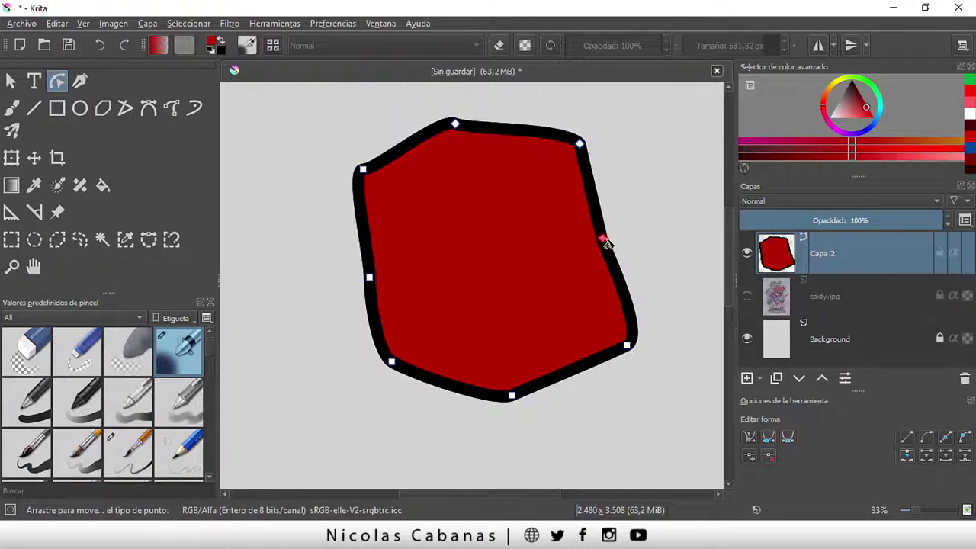
pyautogui.moveTo(454, 123)
pyautogui.mouseDown()
pyautogui.moveTo(466, 120)
pyautogui.moveTo(447, 117)
pyautogui.moveTo(501, 116)
pyautogui.moveTo(459, 113)
pyautogui.mouseUp()
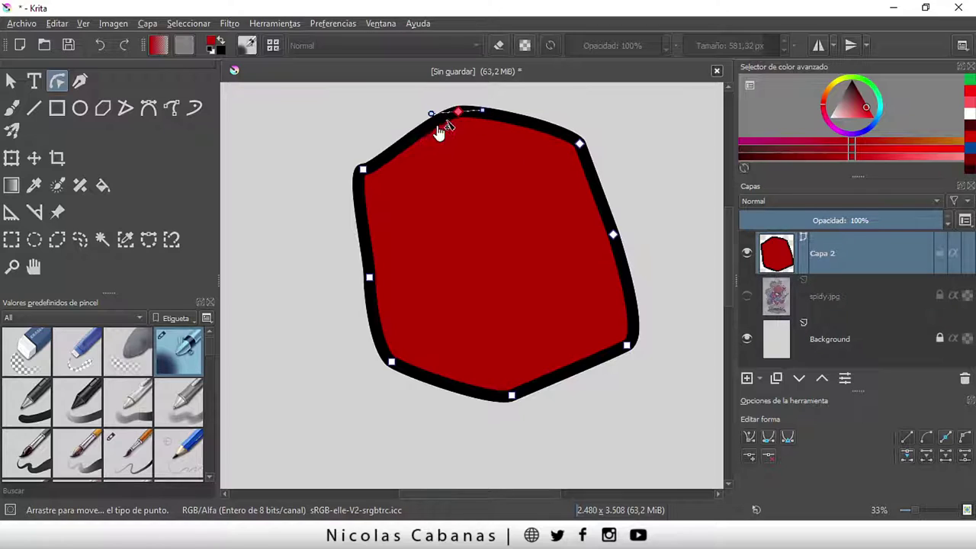
pyautogui.click(363, 168)
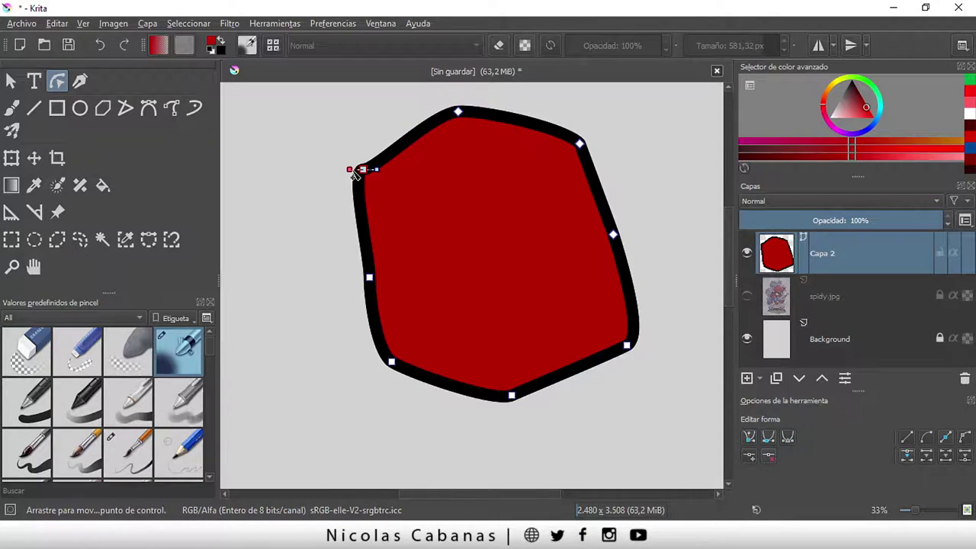
pyautogui.moveTo(347, 176); pyautogui.dragTo(345, 191)
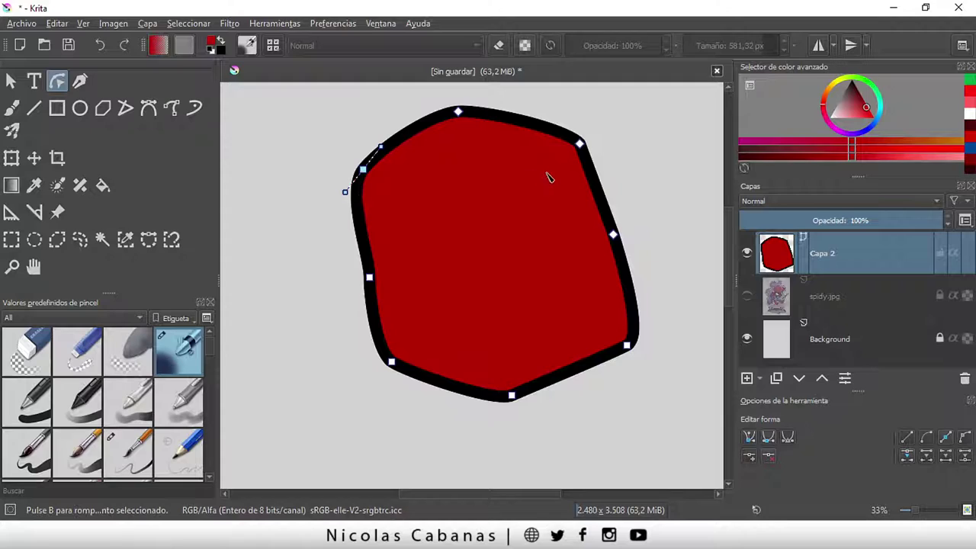
pyautogui.click(579, 144)
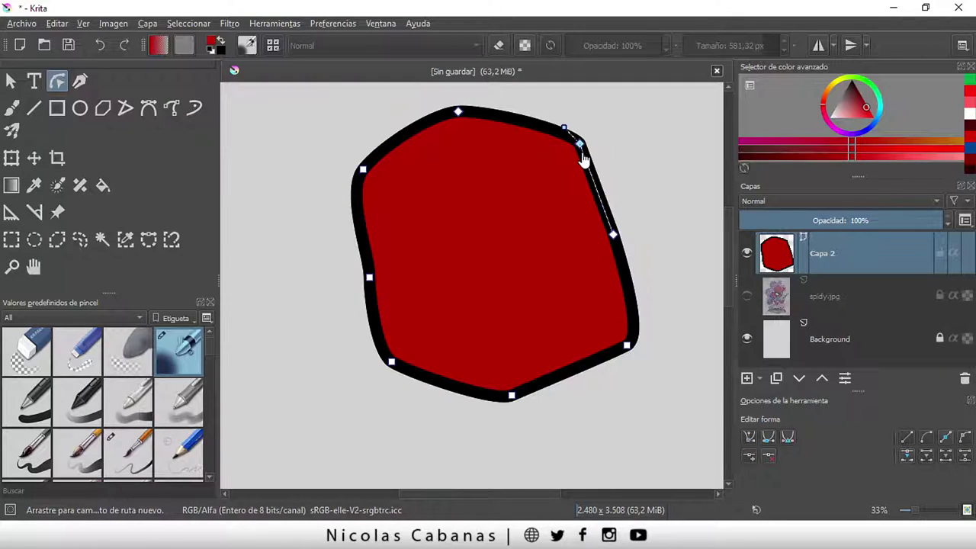
pyautogui.moveTo(581, 148); pyautogui.dragTo(587, 145)
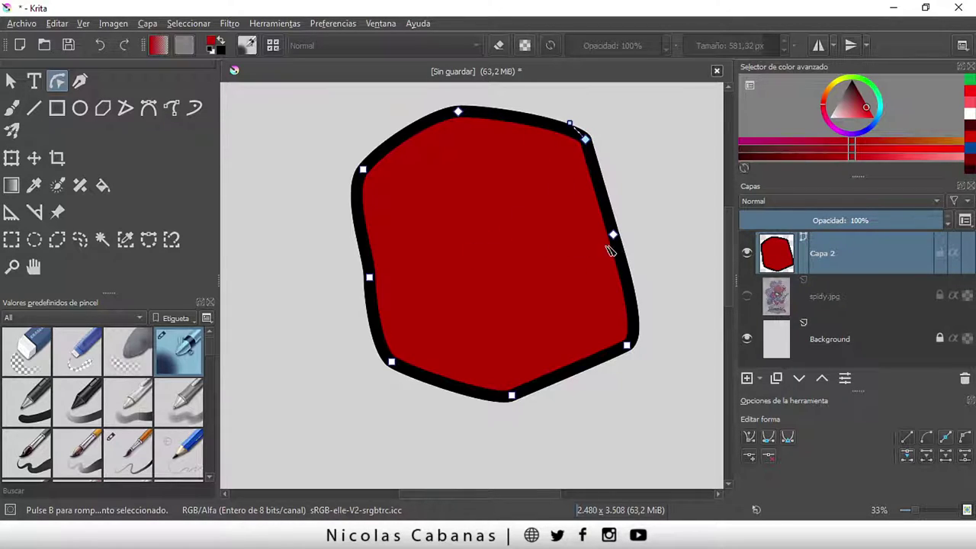
pyautogui.moveTo(627, 345)
pyautogui.mouseDown()
pyautogui.moveTo(628, 328)
pyautogui.moveTo(619, 335)
pyautogui.mouseUp()
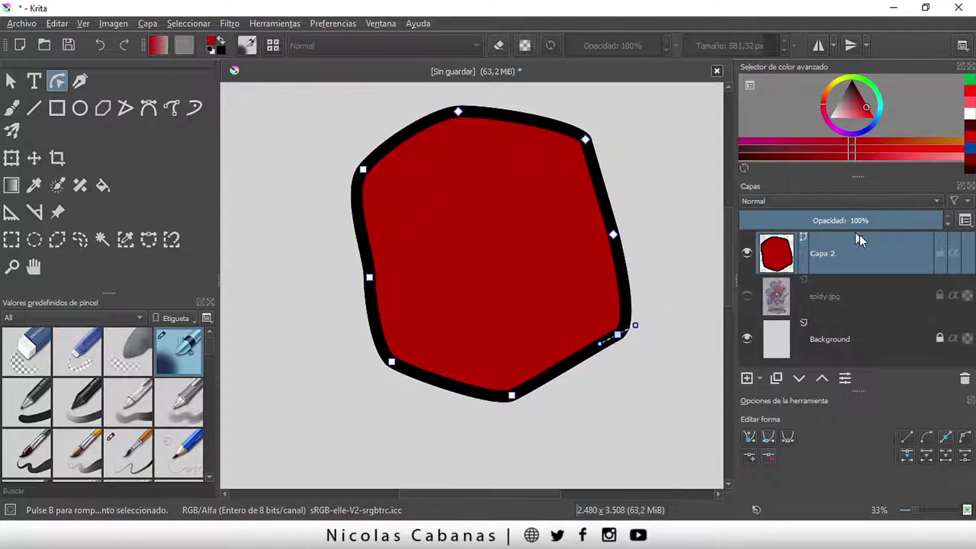
# Convert Capa 2 to a paint layer via Convertir > a capa de pintura
pyautogui.rightClick(873, 253)
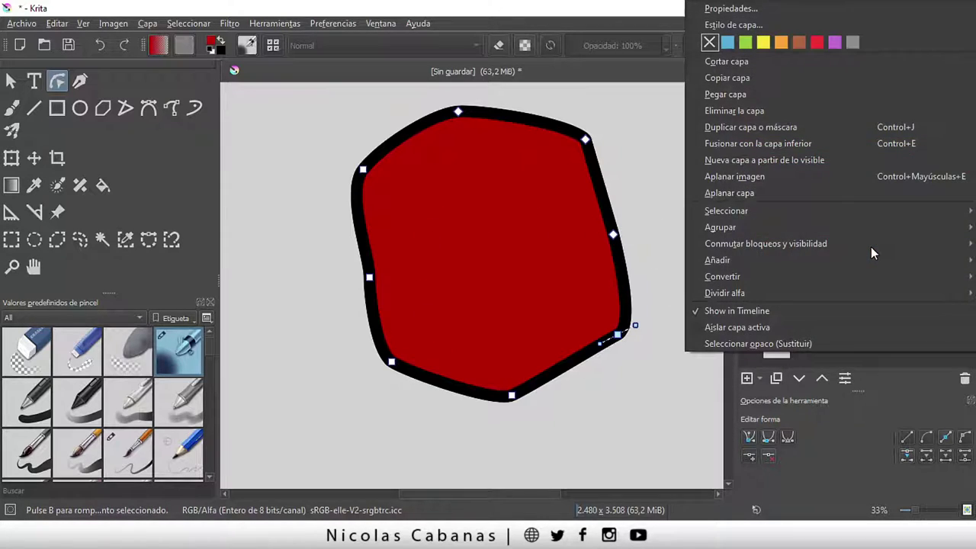
pyautogui.moveTo(723, 276)
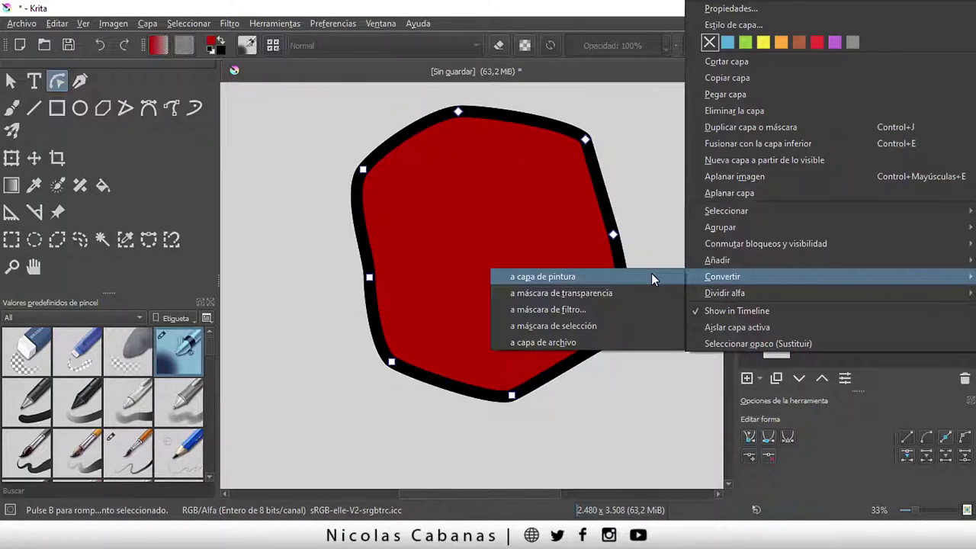
pyautogui.click(651, 276)
pyautogui.press('b')
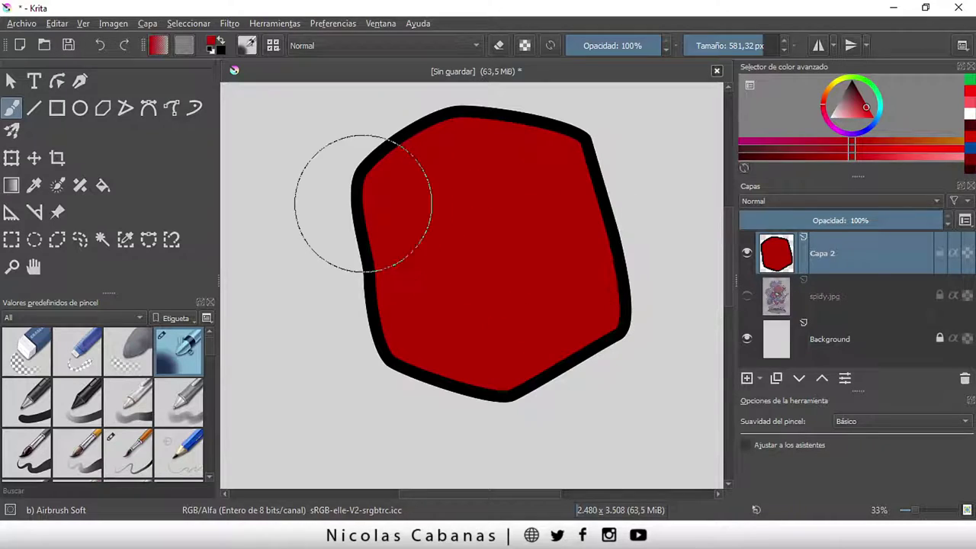
# Airbrush darker red shading over the shape with Airbrush Soft at 13% opacity
pyautogui.click(57, 81)
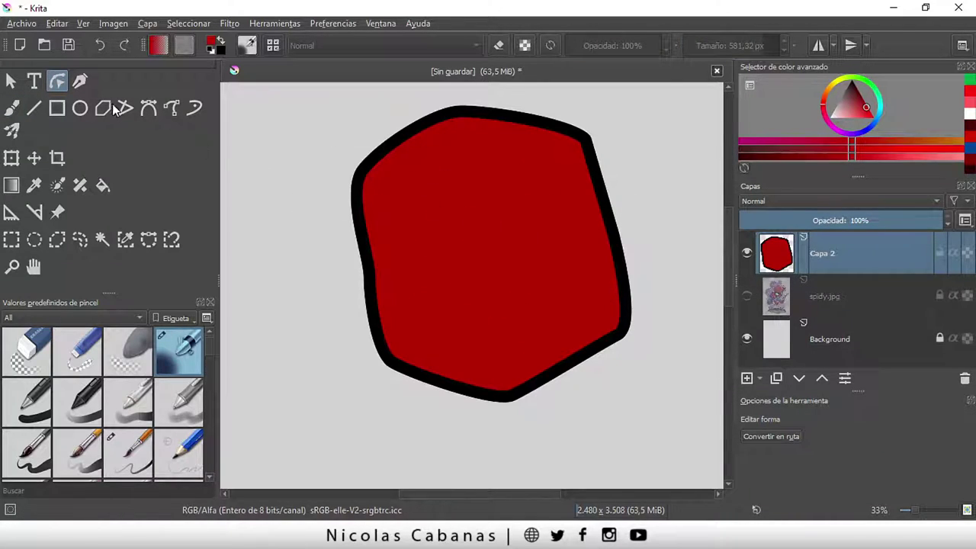
pyautogui.click(11, 107)
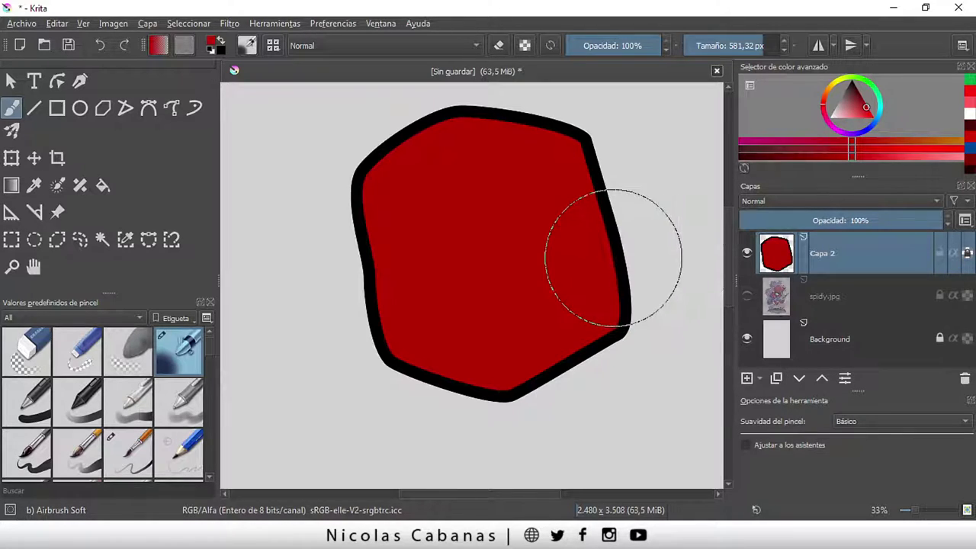
pyautogui.moveTo(863, 107); pyautogui.dragTo(862, 96)
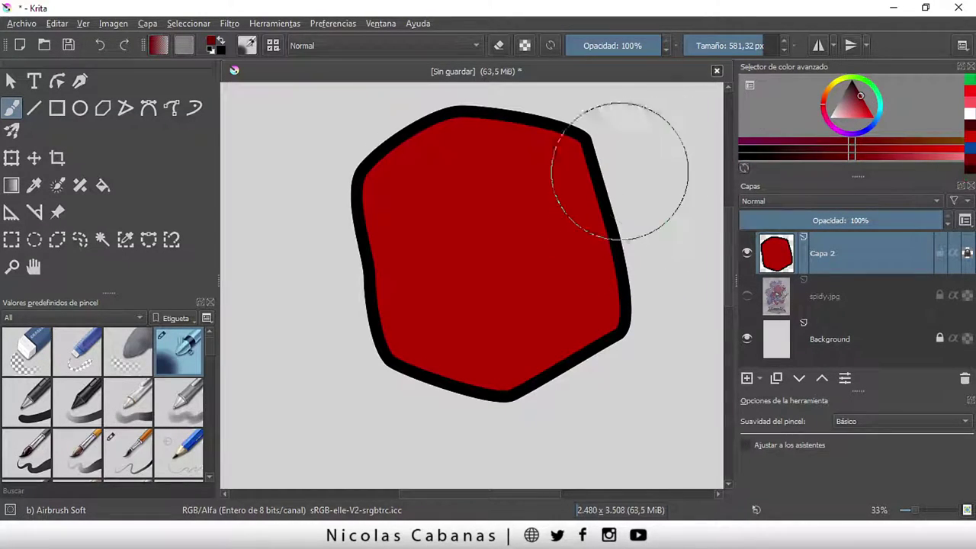
pyautogui.moveTo(648, 45); pyautogui.dragTo(575, 45)
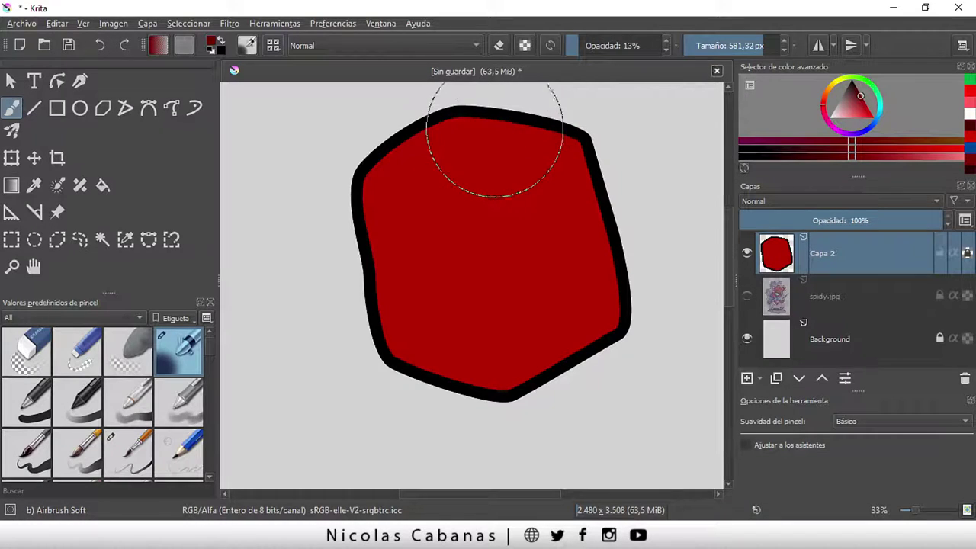
pyautogui.moveTo(495, 158)
pyautogui.mouseDown()
pyautogui.moveTo(526, 146)
pyautogui.moveTo(617, 222)
pyautogui.moveTo(575, 235)
pyautogui.moveTo(545, 348)
pyautogui.moveTo(543, 191)
pyautogui.moveTo(523, 409)
pyautogui.moveTo(569, 174)
pyautogui.moveTo(554, 366)
pyautogui.moveTo(471, 411)
pyautogui.moveTo(567, 191)
pyautogui.moveTo(534, 305)
pyautogui.moveTo(458, 359)
pyautogui.moveTo(611, 194)
pyautogui.moveTo(584, 322)
pyautogui.moveTo(436, 409)
pyautogui.moveTo(556, 218)
pyautogui.moveTo(568, 312)
pyautogui.moveTo(460, 386)
pyautogui.moveTo(585, 240)
pyautogui.moveTo(571, 355)
pyautogui.moveTo(608, 218)
pyautogui.moveTo(588, 215)
pyautogui.moveTo(562, 358)
pyautogui.moveTo(608, 273)
pyautogui.moveTo(517, 348)
pyautogui.moveTo(584, 292)
pyautogui.moveTo(621, 222)
pyautogui.moveTo(596, 335)
pyautogui.moveTo(525, 313)
pyautogui.moveTo(588, 196)
pyautogui.moveTo(603, 252)
pyautogui.moveTo(513, 402)
pyautogui.moveTo(588, 186)
pyautogui.moveTo(556, 142)
pyautogui.moveTo(600, 283)
pyautogui.moveTo(521, 159)
pyautogui.moveTo(501, 152)
pyautogui.moveTo(550, 397)
pyautogui.moveTo(549, 160)
pyautogui.moveTo(556, 255)
pyautogui.moveTo(397, 392)
pyautogui.mouseUp()
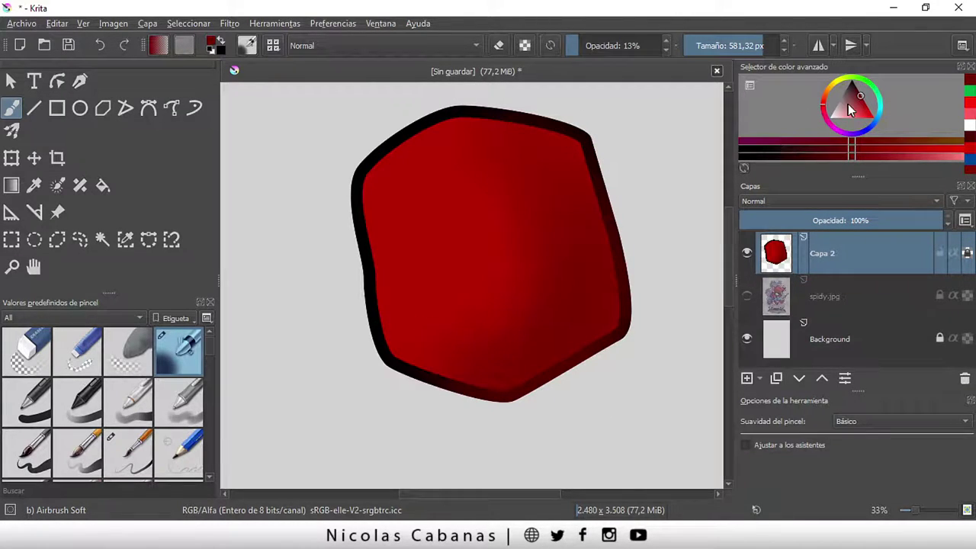
# Pick lighter reds and pinks and airbrush a soft highlight on the shape's upper-left
pyautogui.moveTo(856, 107)
pyautogui.mouseDown()
pyautogui.moveTo(835, 108)
pyautogui.moveTo(855, 112)
pyautogui.mouseUp()
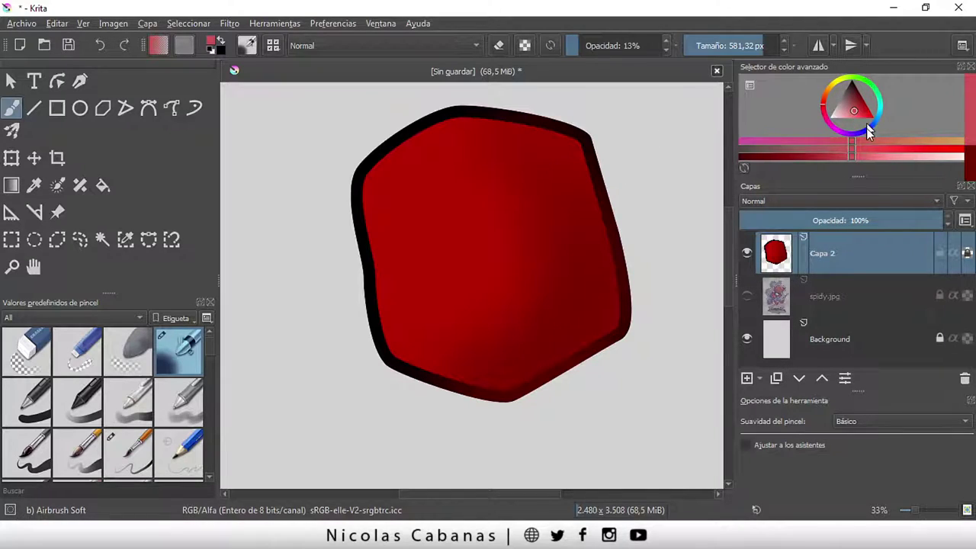
pyautogui.moveTo(857, 155); pyautogui.dragTo(872, 149)
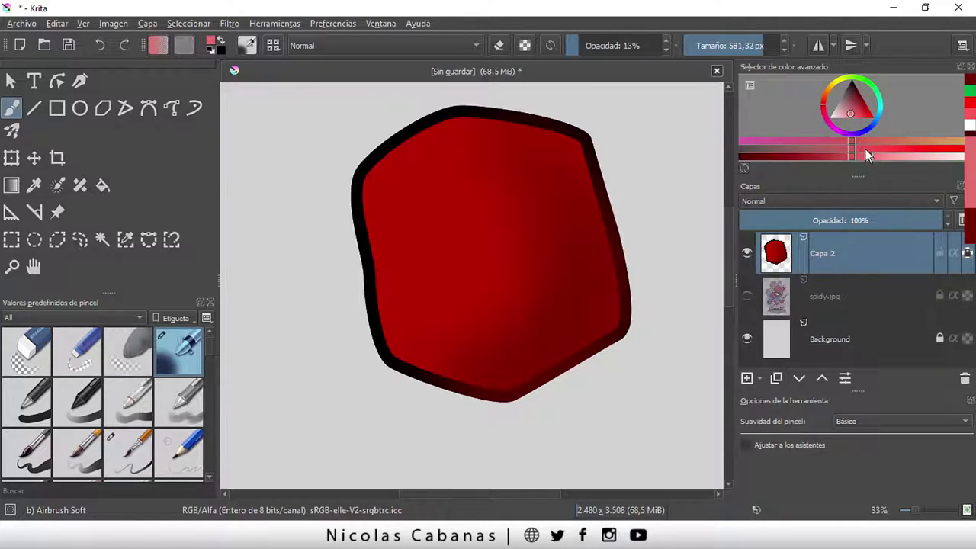
pyautogui.click(904, 147)
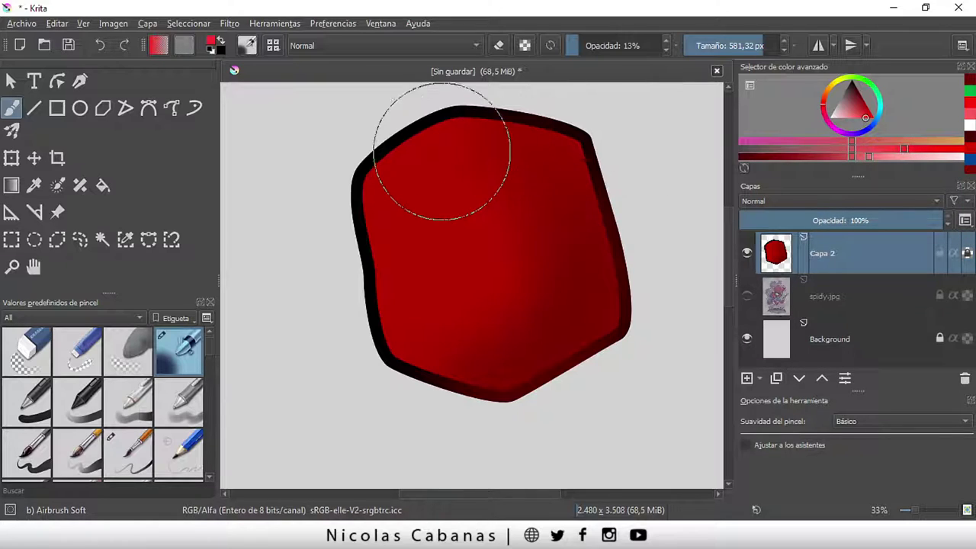
pyautogui.moveTo(415, 192); pyautogui.dragTo(404, 164)
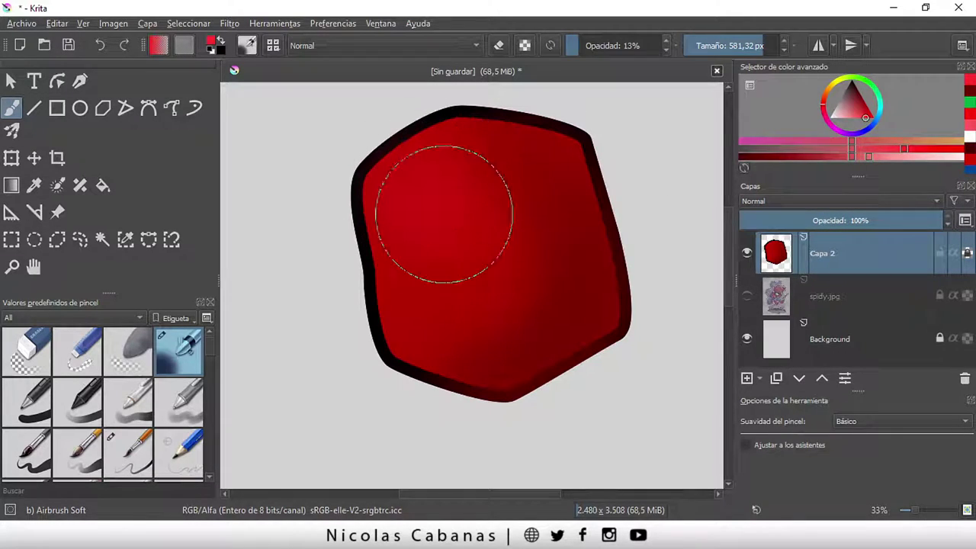
pyautogui.moveTo(880, 157); pyautogui.dragTo(894, 157)
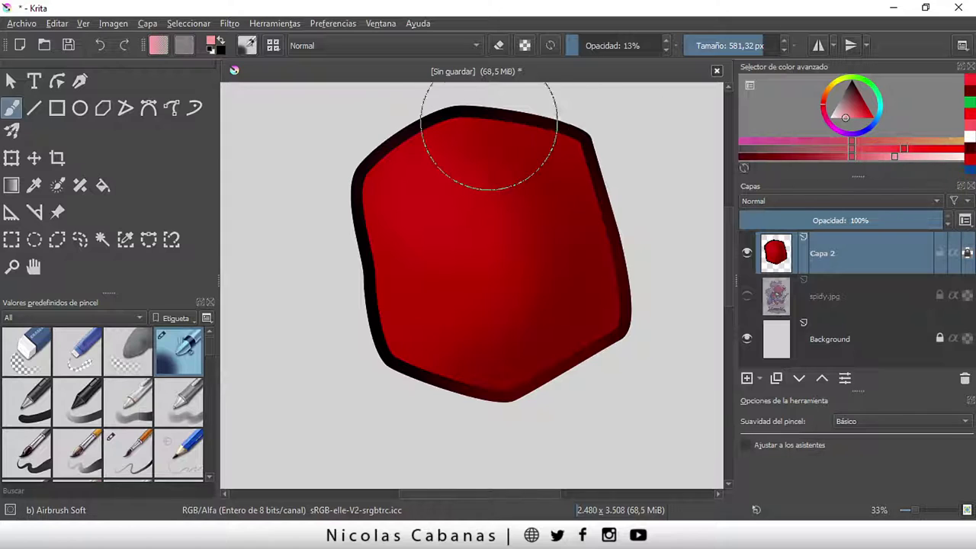
pyautogui.moveTo(489, 136)
pyautogui.mouseDown()
pyautogui.moveTo(401, 170)
pyautogui.moveTo(430, 167)
pyautogui.moveTo(434, 216)
pyautogui.moveTo(377, 156)
pyautogui.moveTo(450, 218)
pyautogui.moveTo(435, 192)
pyautogui.moveTo(450, 214)
pyautogui.mouseUp()
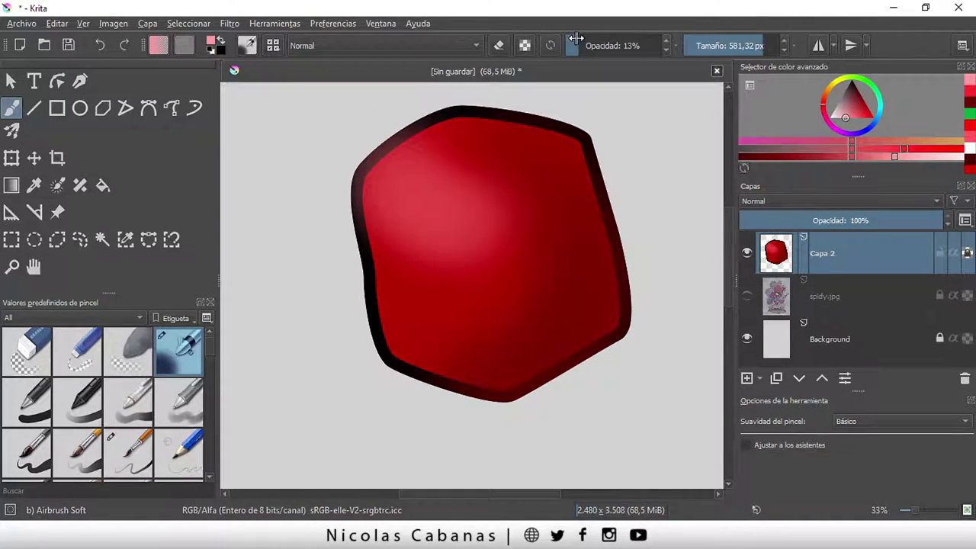
# Set brush opacity to 12% and strengthen the upper-left pink highlight
pyautogui.moveTo(576, 38); pyautogui.dragTo(585, 41)
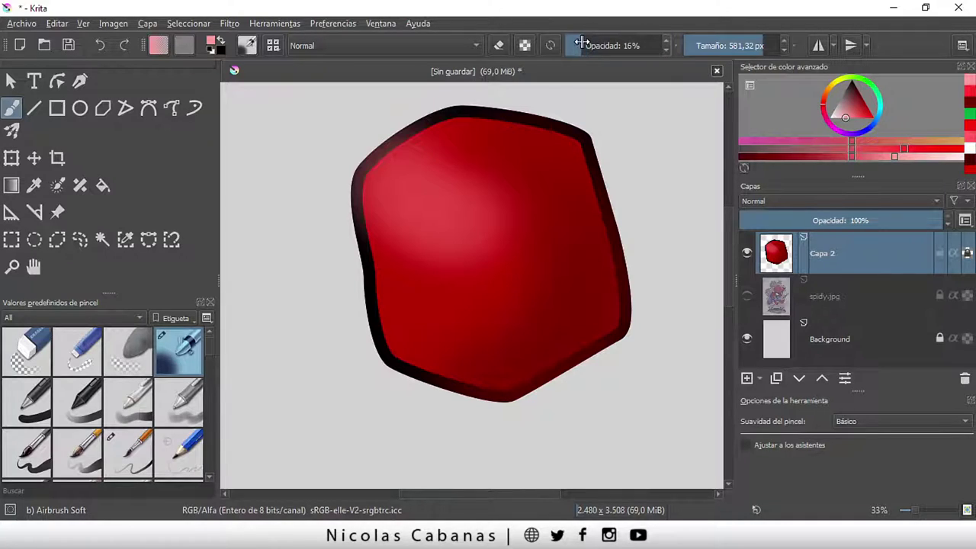
pyautogui.moveTo(592, 40)
pyautogui.mouseDown()
pyautogui.moveTo(615, 41)
pyautogui.moveTo(578, 40)
pyautogui.mouseUp()
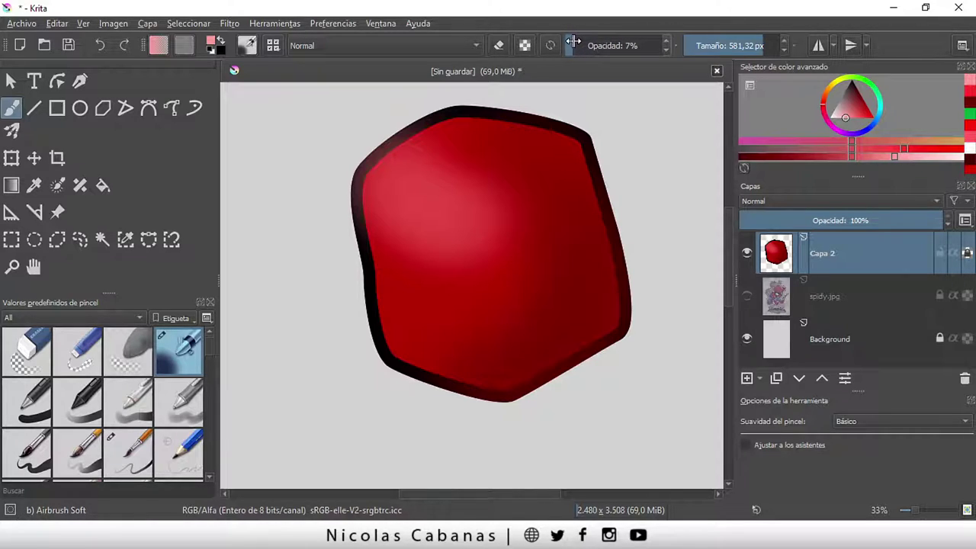
pyautogui.moveTo(573, 41); pyautogui.dragTo(569, 45)
pyautogui.moveTo(578, 45); pyautogui.dragTo(578, 45)
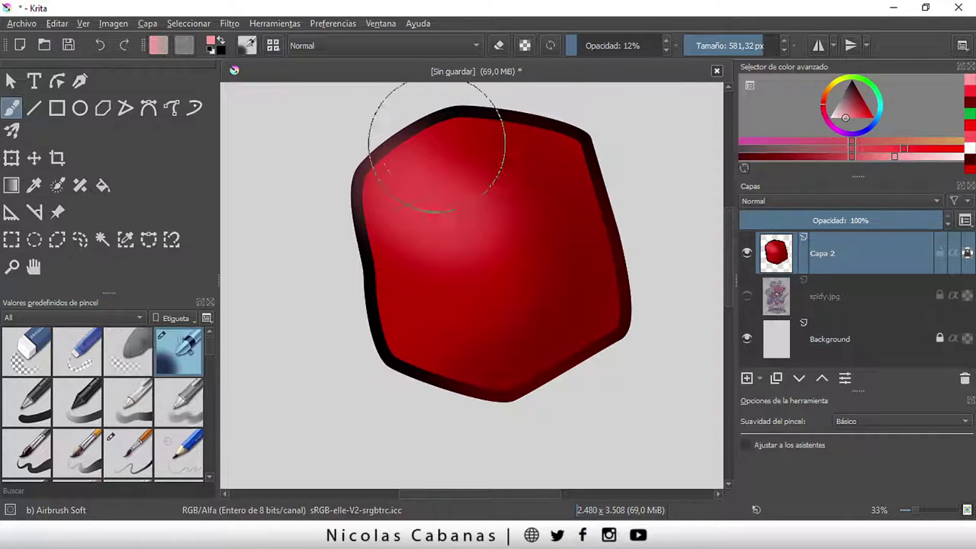
pyautogui.moveTo(414, 170)
pyautogui.mouseDown()
pyautogui.moveTo(438, 219)
pyautogui.moveTo(396, 191)
pyautogui.moveTo(399, 175)
pyautogui.moveTo(414, 261)
pyautogui.moveTo(374, 236)
pyautogui.mouseUp()
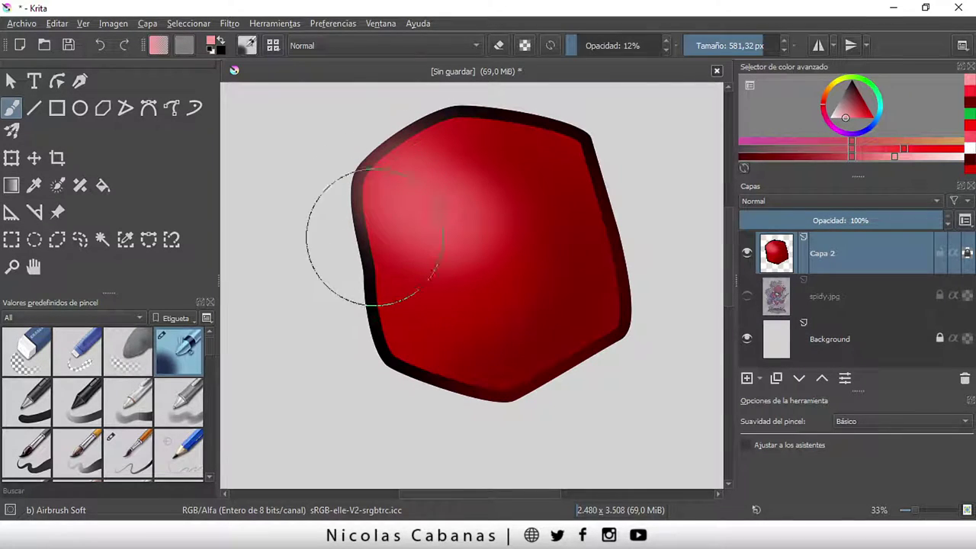
# Airbrush dark purplish-blue shading along the shape's upper-right edge at 9% opacity
pyautogui.click(875, 134)
pyautogui.moveTo(858, 114); pyautogui.dragTo(865, 103)
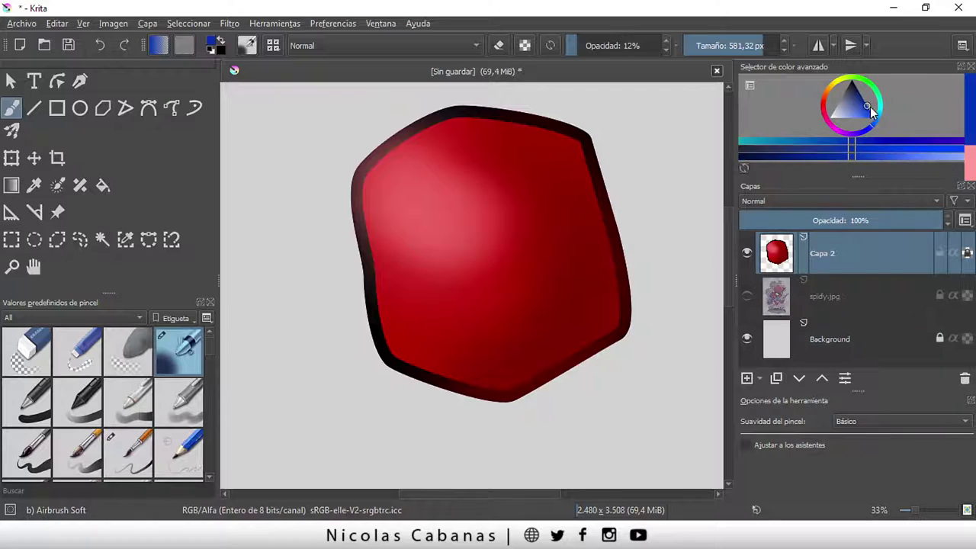
pyautogui.moveTo(526, 135); pyautogui.dragTo(626, 164)
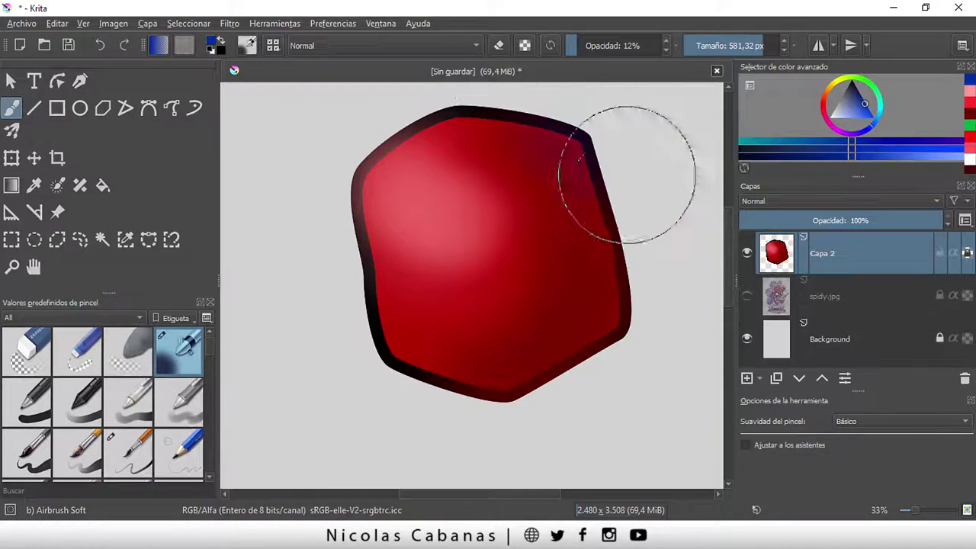
pyautogui.click(576, 48)
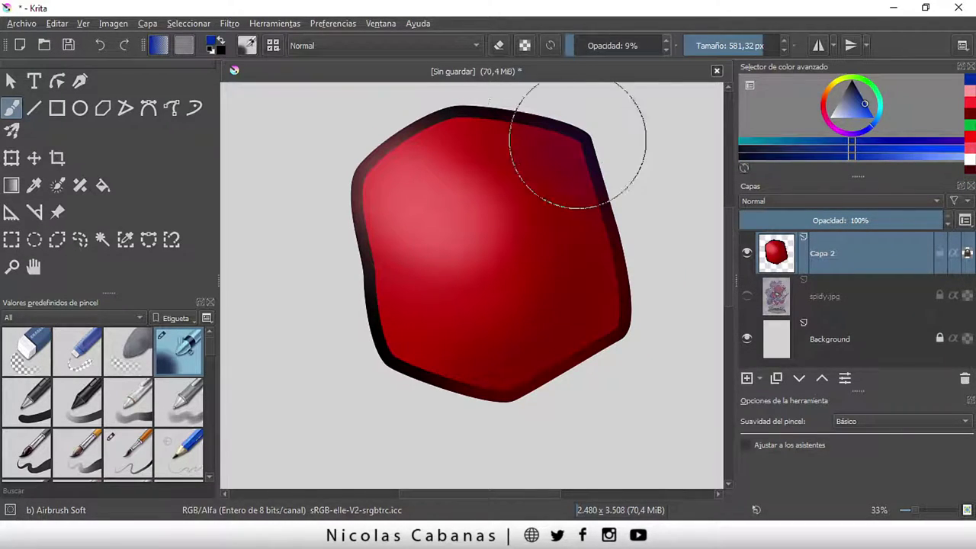
pyautogui.moveTo(578, 135)
pyautogui.mouseDown()
pyautogui.moveTo(612, 202)
pyautogui.moveTo(588, 164)
pyautogui.moveTo(582, 179)
pyautogui.moveTo(626, 262)
pyautogui.moveTo(624, 290)
pyautogui.moveTo(527, 404)
pyautogui.moveTo(613, 348)
pyautogui.moveTo(495, 399)
pyautogui.moveTo(636, 330)
pyautogui.moveTo(632, 305)
pyautogui.moveTo(523, 405)
pyautogui.moveTo(612, 231)
pyautogui.moveTo(620, 296)
pyautogui.moveTo(458, 410)
pyautogui.moveTo(614, 283)
pyautogui.moveTo(397, 410)
pyautogui.mouseUp()
pyautogui.moveTo(559, 259); pyautogui.dragTo(600, 183)
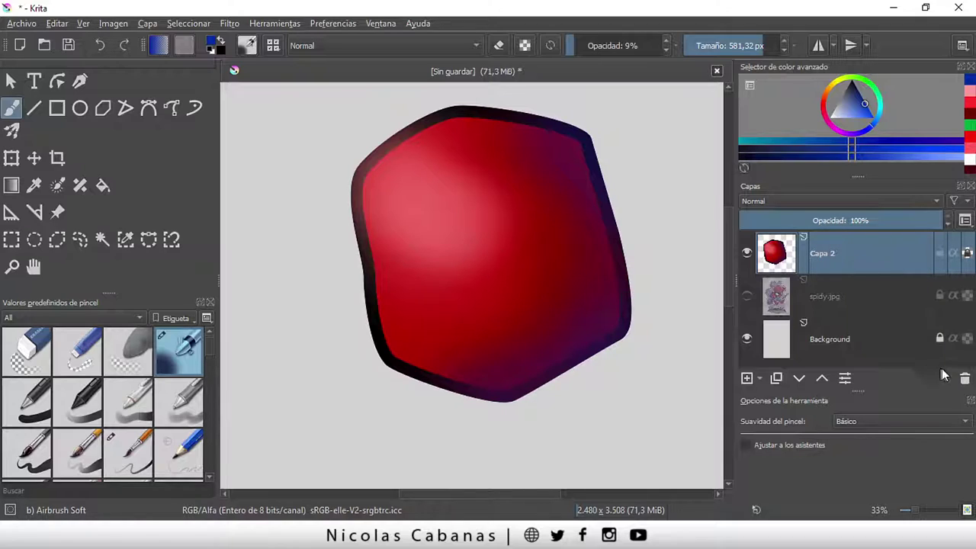
# Delete Capa 2, show spidy.jpg, and add a new vector layer, Capa 3
pyautogui.click(965, 379)
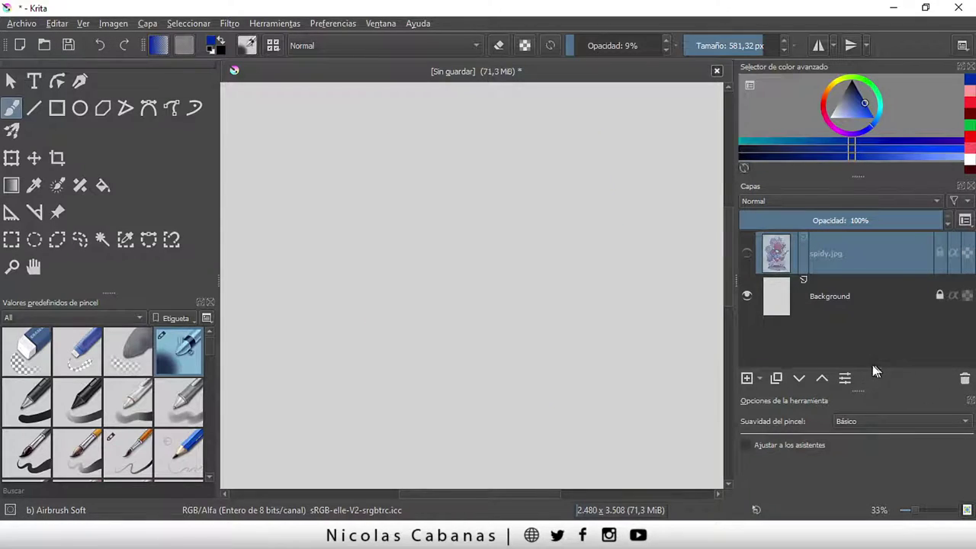
pyautogui.click(747, 252)
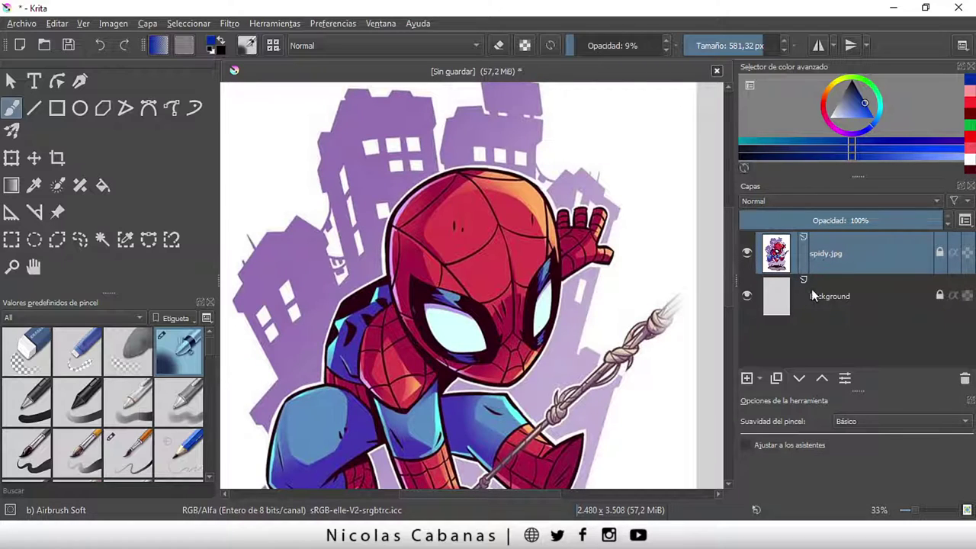
pyautogui.click(761, 376)
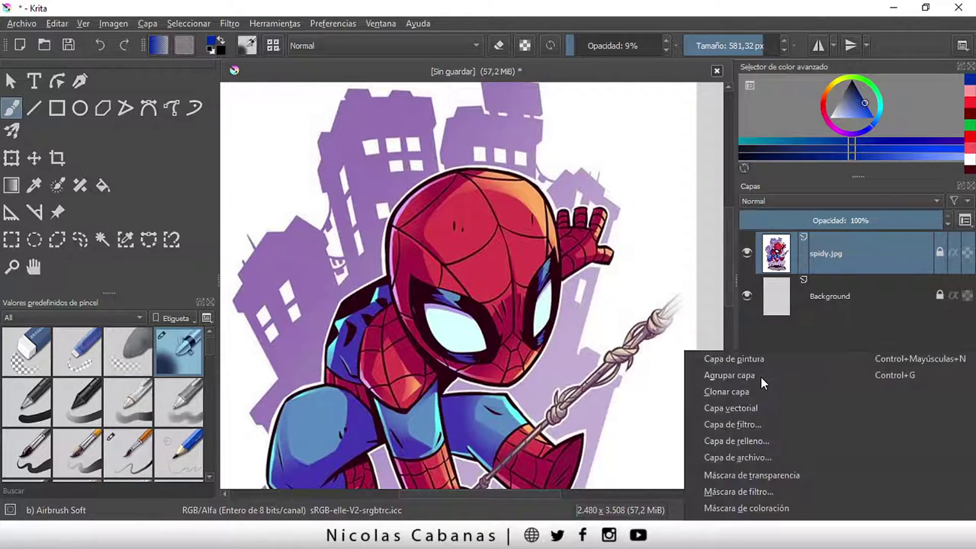
pyautogui.click(815, 329)
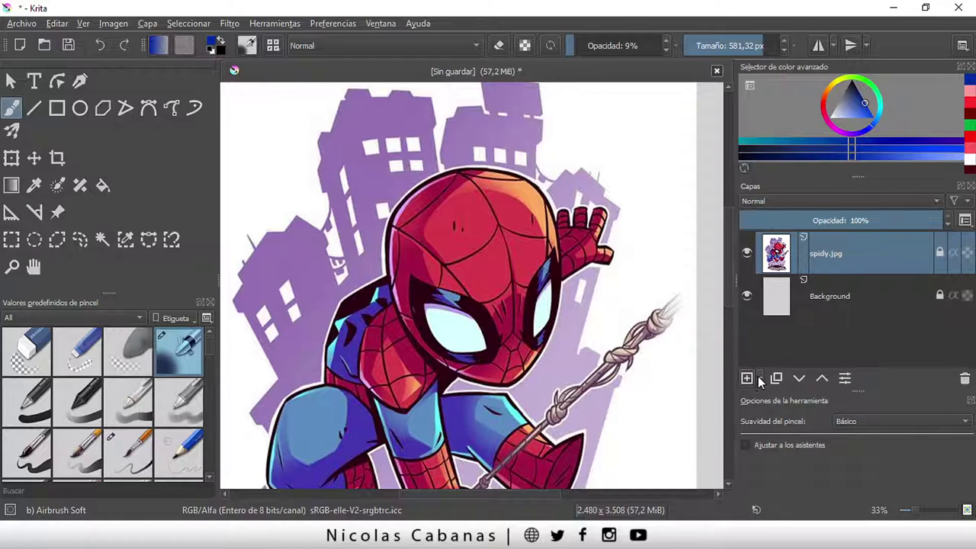
pyautogui.click(761, 378)
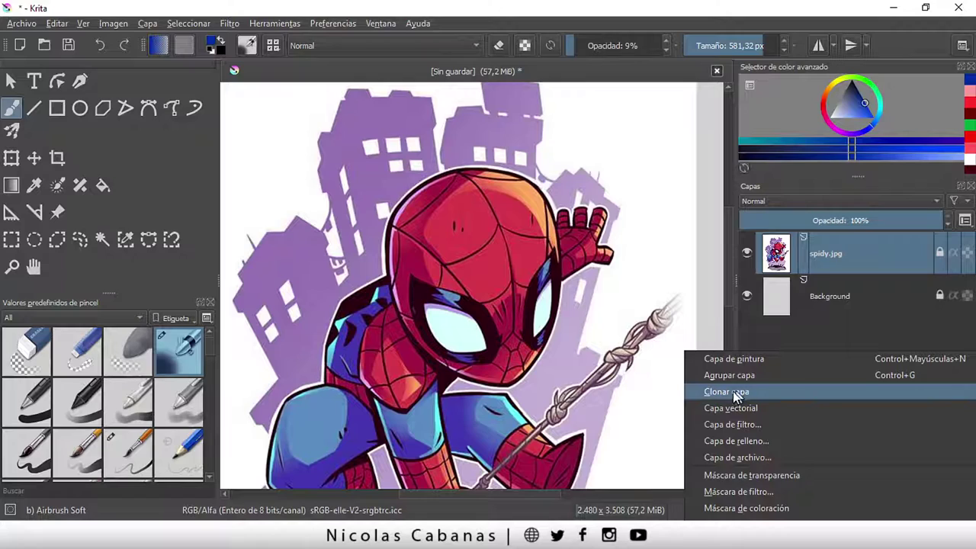
pyautogui.click(783, 408)
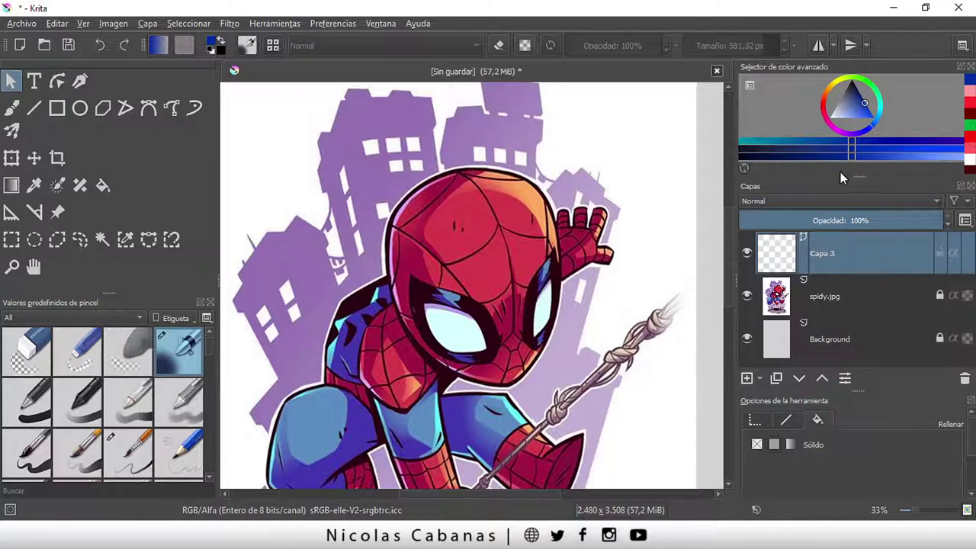
# Enlarge the Layers docker and drag Capa 3 below Background to the bottom of the stack
pyautogui.moveTo(855, 176); pyautogui.dragTo(855, 159)
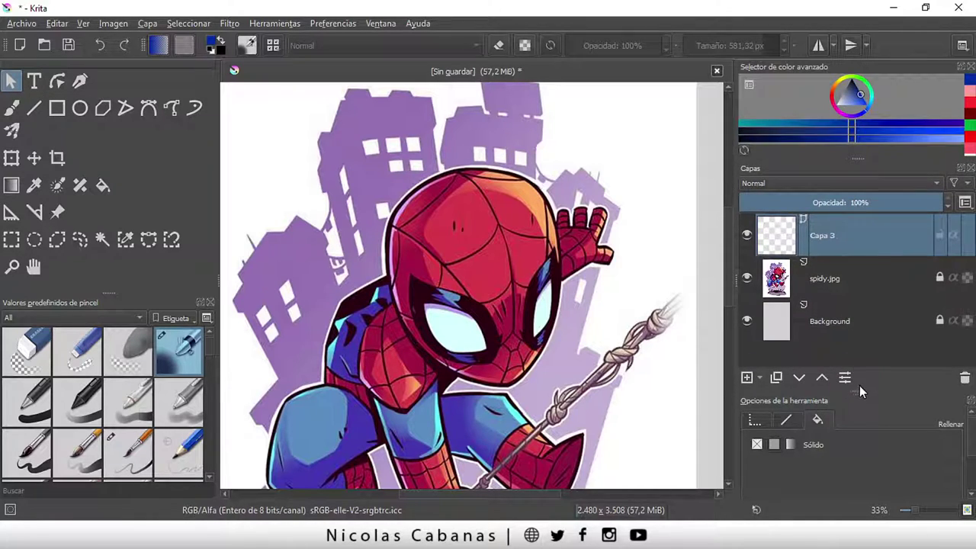
pyautogui.moveTo(858, 390); pyautogui.dragTo(858, 418)
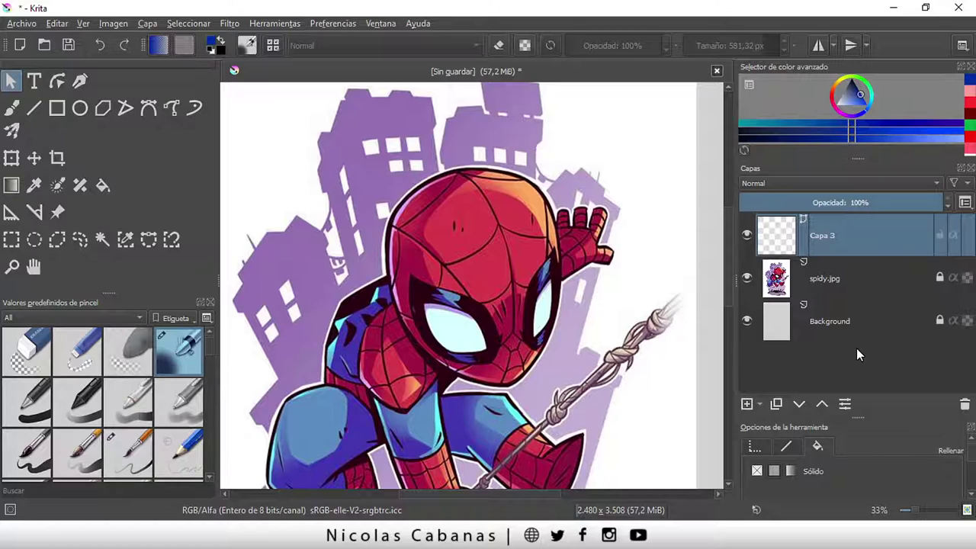
pyautogui.click(830, 286)
pyautogui.click(826, 315)
pyautogui.click(830, 276)
pyautogui.click(830, 245)
pyautogui.moveTo(827, 235)
pyautogui.mouseDown()
pyautogui.moveTo(829, 303)
pyautogui.moveTo(842, 220)
pyautogui.moveTo(853, 355)
pyautogui.mouseUp()
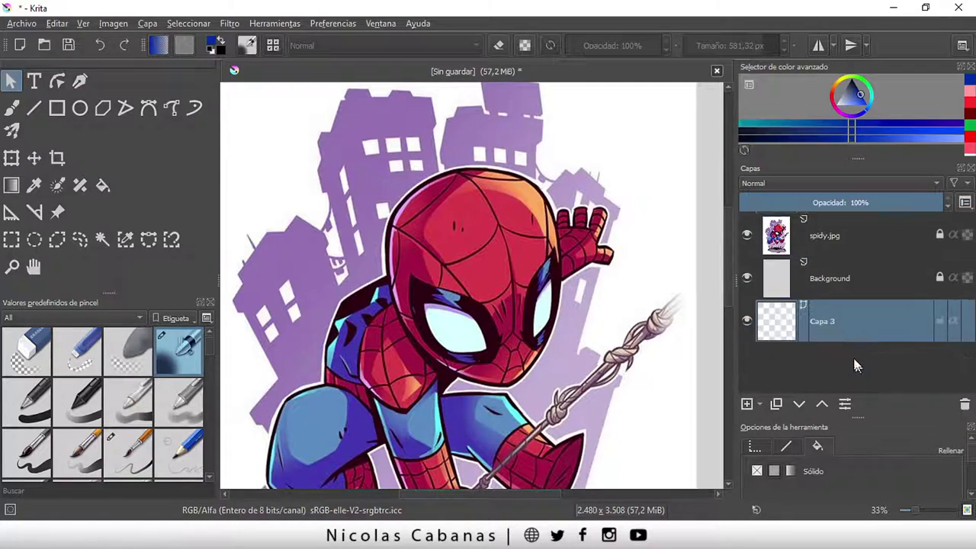
# Select the Background and Capa 3 layers in turn and zoom the canvas out
pyautogui.click(833, 280)
pyautogui.press('b')
pyautogui.click(827, 321)
pyautogui.click(833, 280)
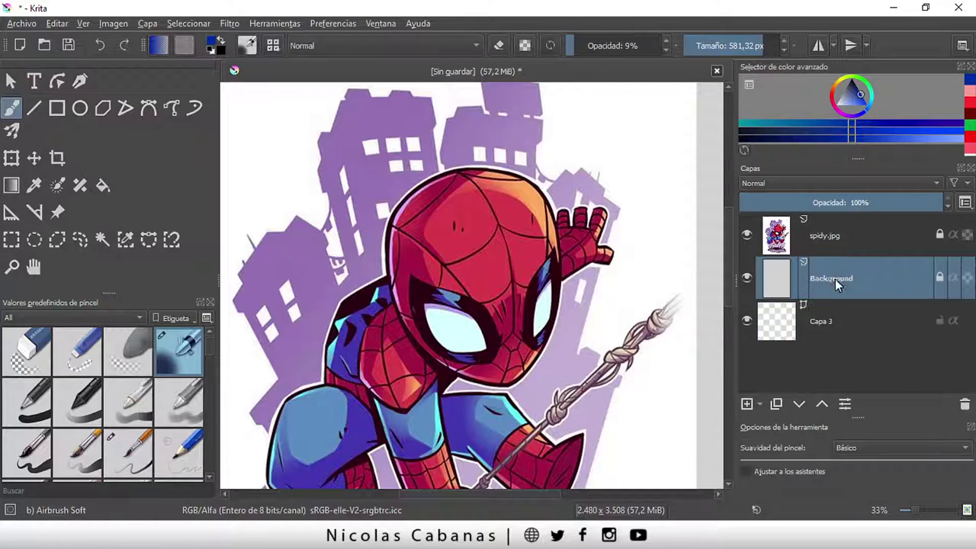
pyautogui.click(801, 327)
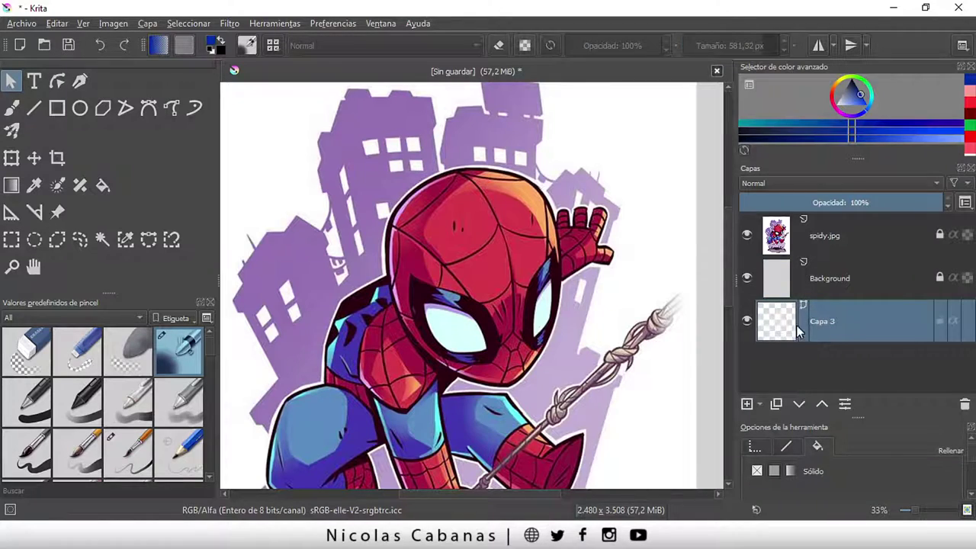
pyautogui.scroll(-1, 527, 342)
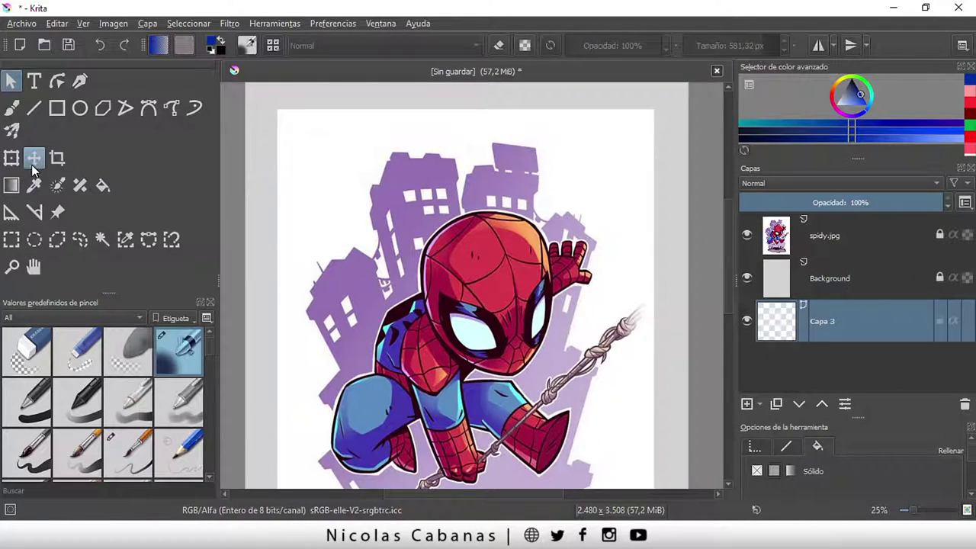
# Try the airbrush on vector layer Capa 3, then add paint layer Capa 4 above it
pyautogui.click(11, 107)
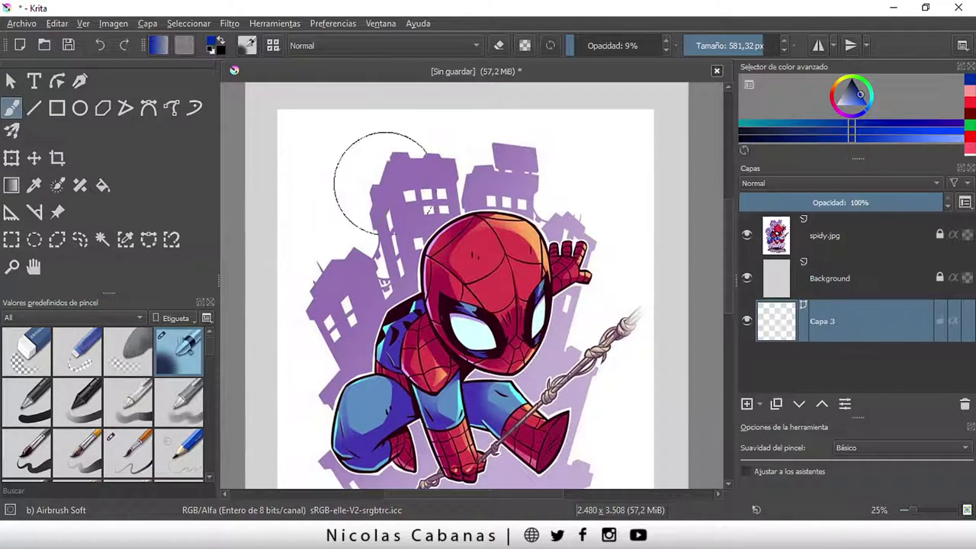
pyautogui.click(597, 172)
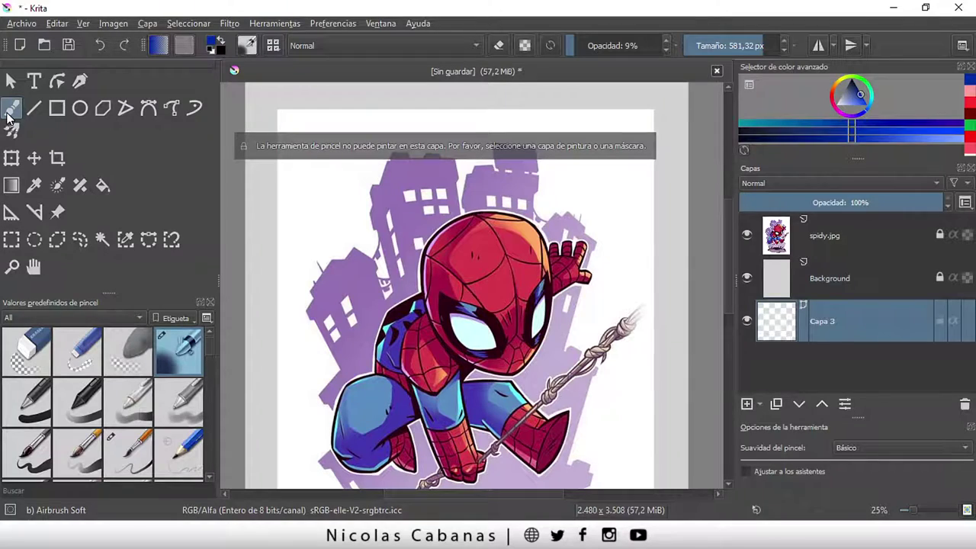
pyautogui.click(587, 237)
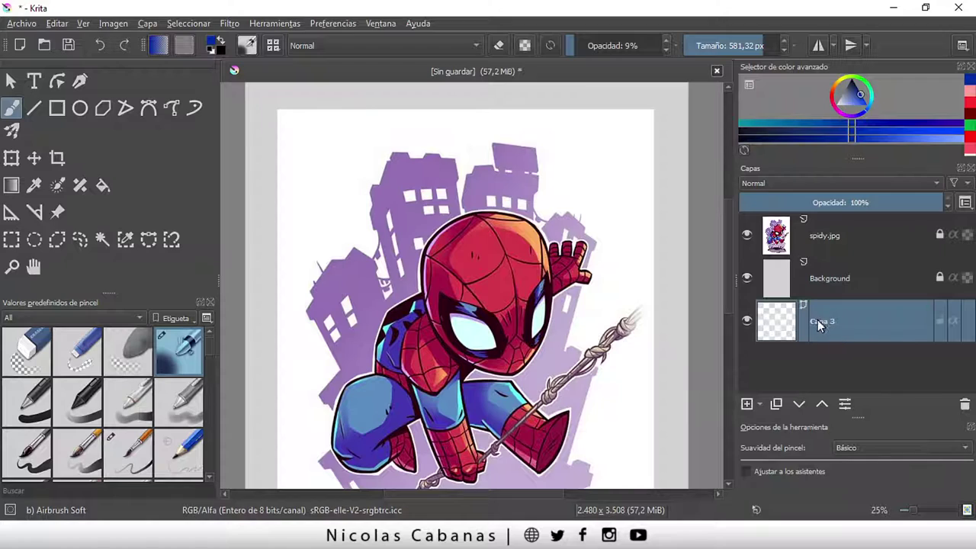
pyautogui.click(759, 406)
pyautogui.click(755, 362)
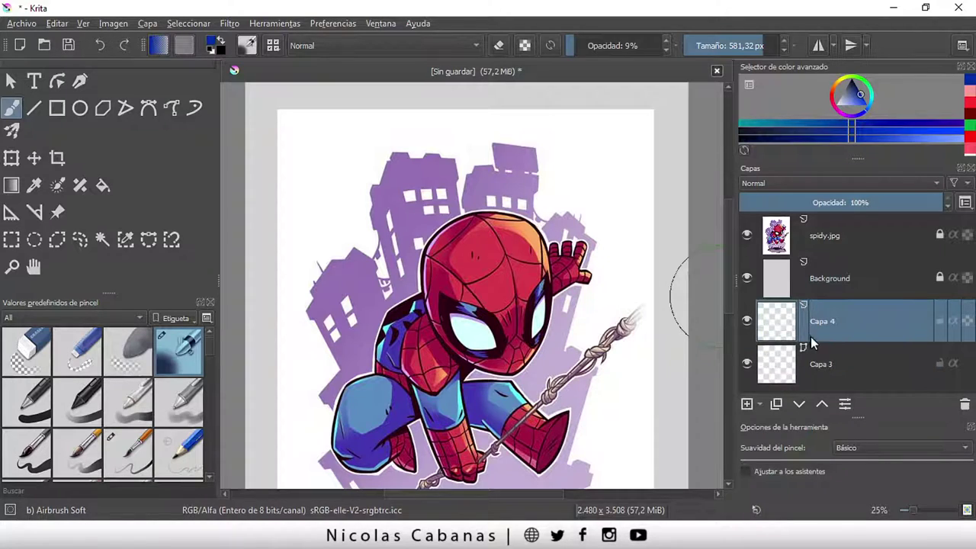
# Paint a test stroke on Capa 4 and hide the spidy.jpg and Background layers
pyautogui.moveTo(632, 211)
pyautogui.mouseDown()
pyautogui.moveTo(653, 283)
pyautogui.moveTo(686, 305)
pyautogui.mouseUp()
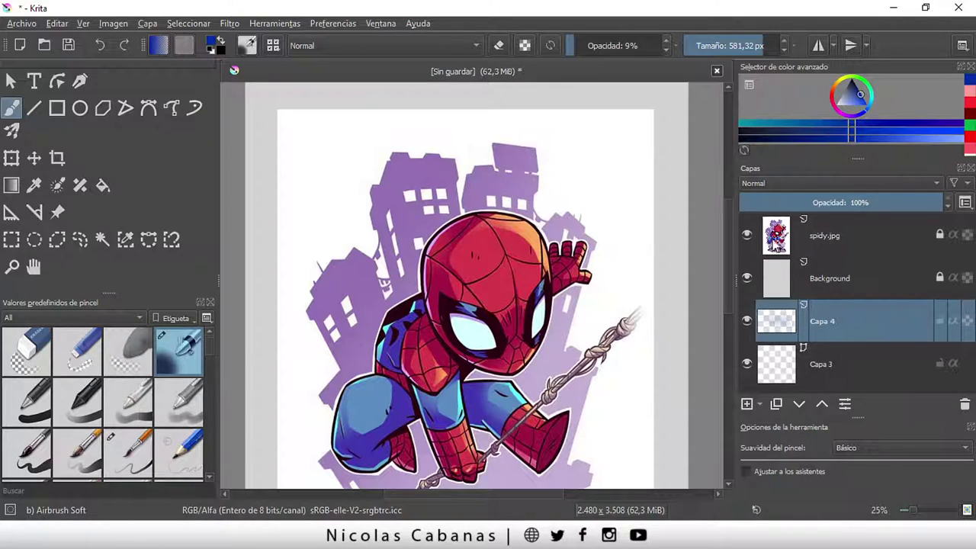
pyautogui.click(747, 234)
pyautogui.click(747, 278)
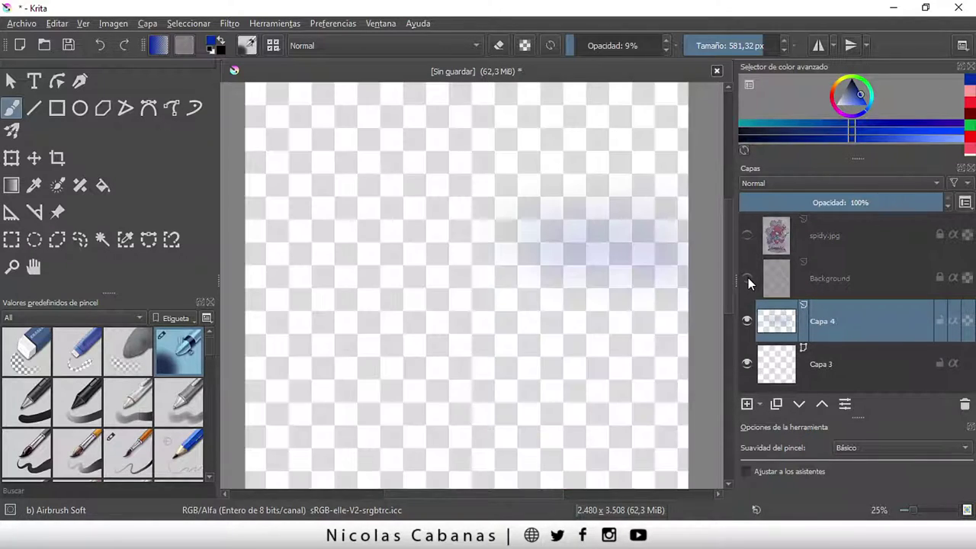
# At 100% opacity, airbrush a dark blue blob, then show Background and spidy.jpg again
pyautogui.moveTo(591, 44); pyautogui.dragTo(686, 44)
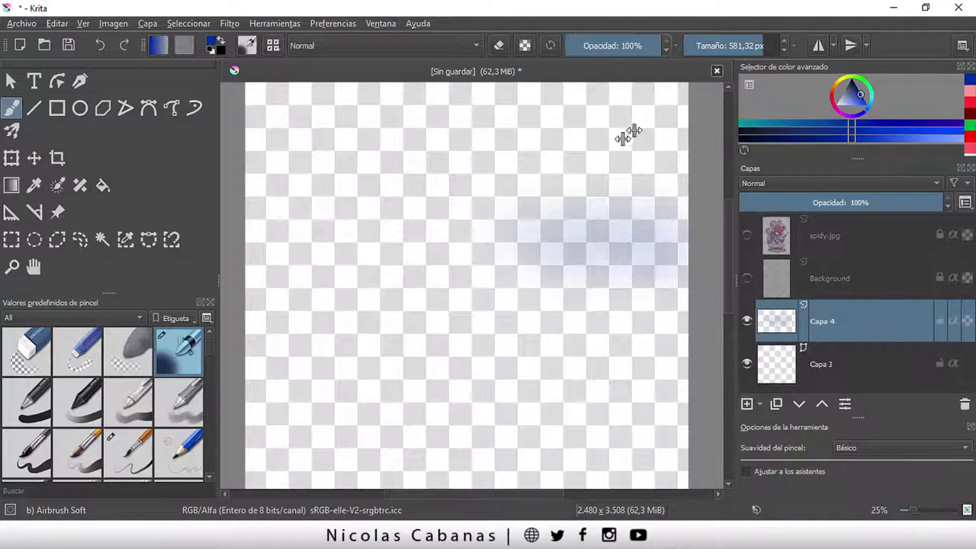
pyautogui.moveTo(550, 229)
pyautogui.mouseDown()
pyautogui.moveTo(545, 236)
pyautogui.moveTo(630, 239)
pyautogui.mouseUp()
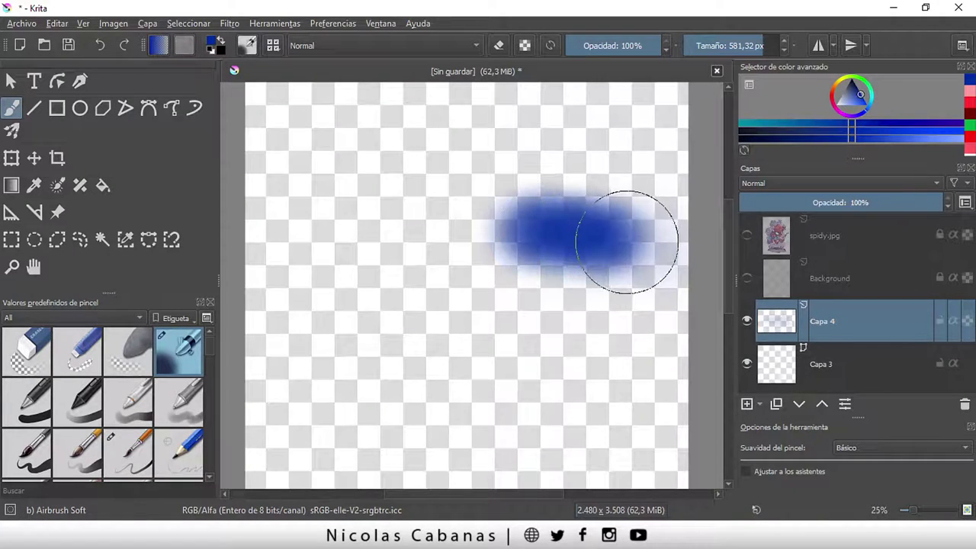
pyautogui.click(747, 277)
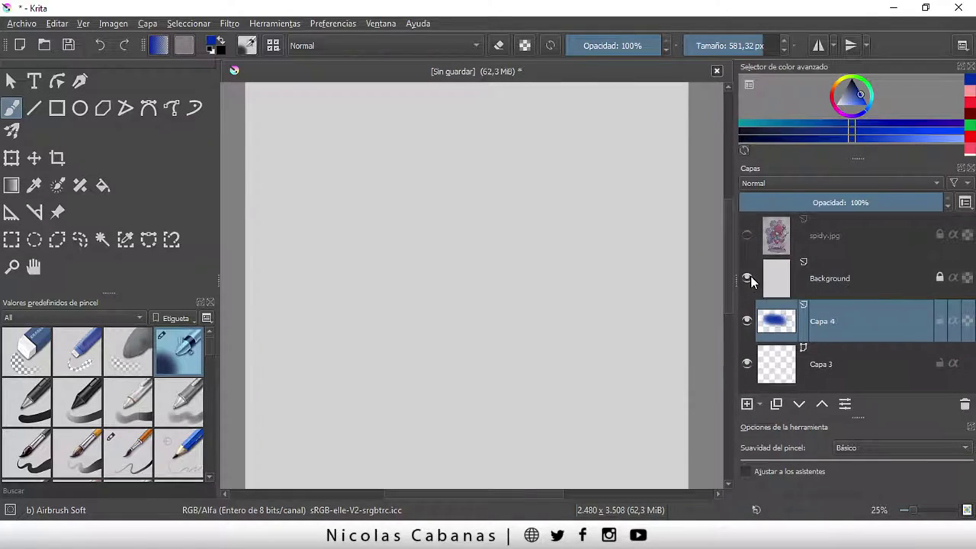
pyautogui.click(747, 235)
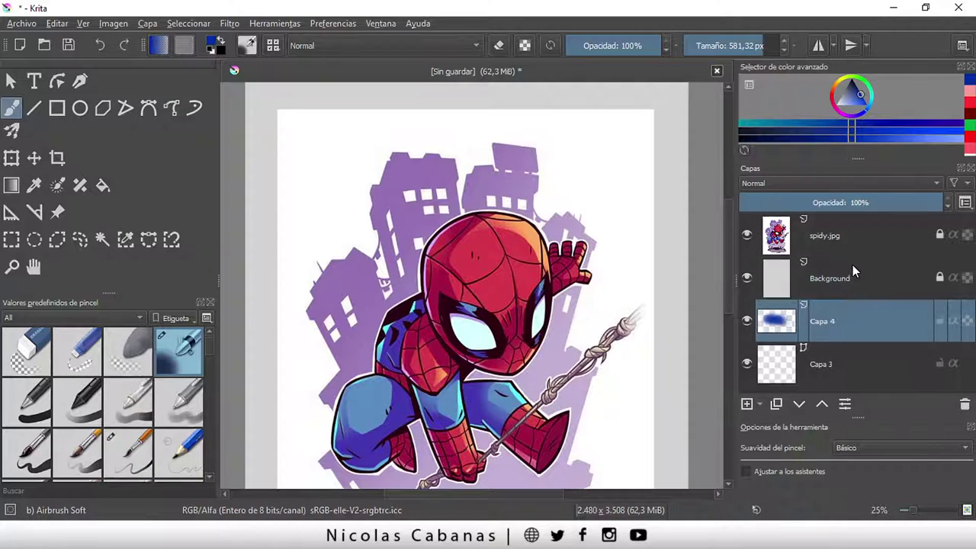
# Compare the layers, then drag Capa 4 to the top of the stack above spidy.jpg
pyautogui.click(850, 252)
pyautogui.click(846, 278)
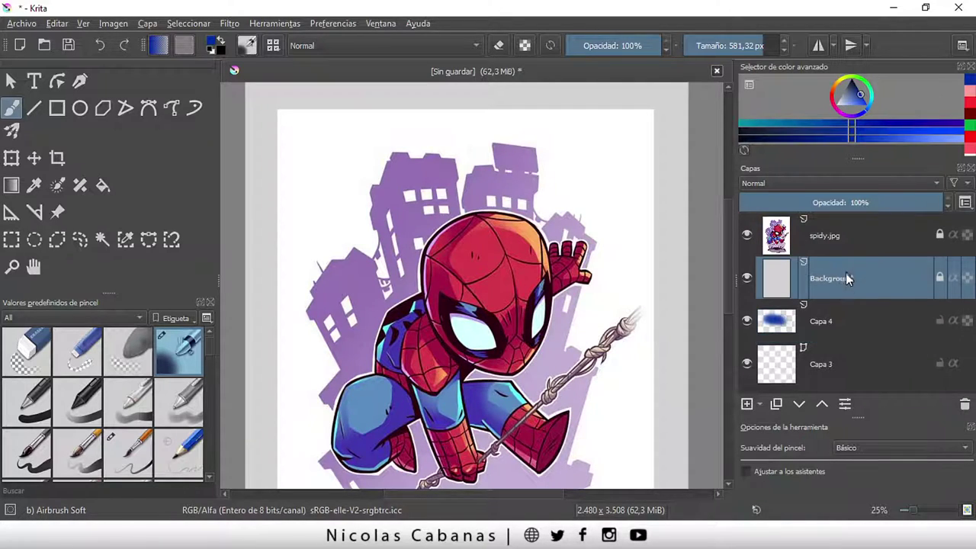
pyautogui.click(850, 319)
pyautogui.click(843, 365)
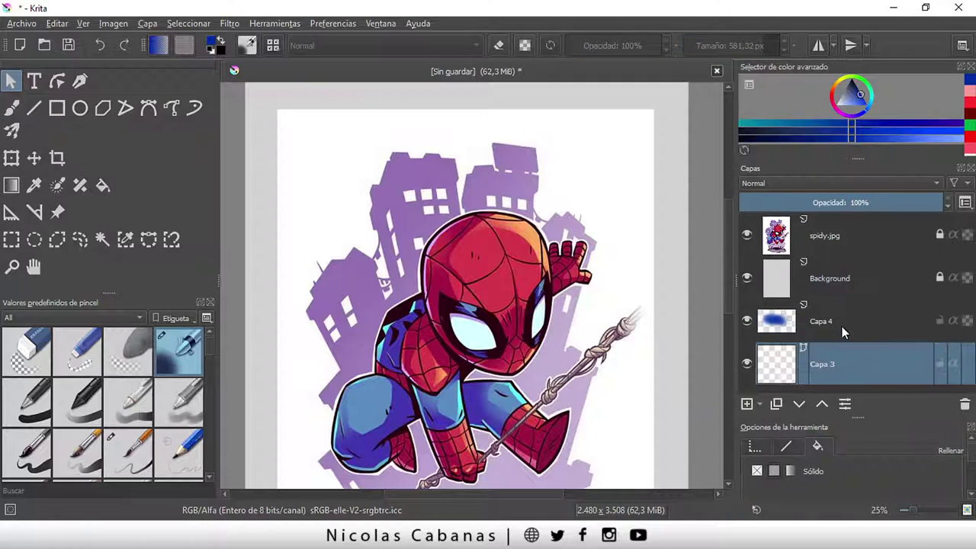
pyautogui.click(842, 326)
pyautogui.click(833, 347)
pyautogui.click(838, 326)
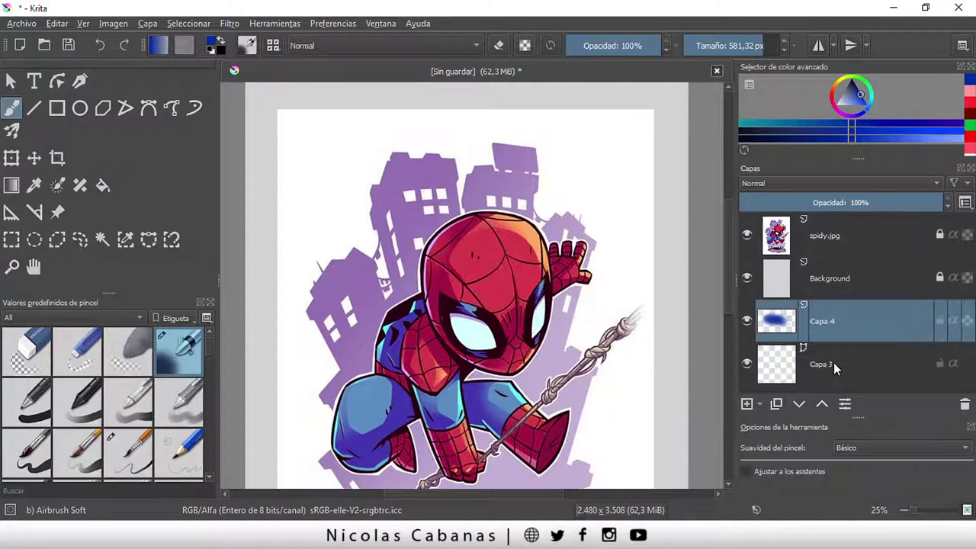
pyautogui.click(834, 360)
pyautogui.click(835, 321)
pyautogui.moveTo(830, 320); pyautogui.dragTo(828, 254)
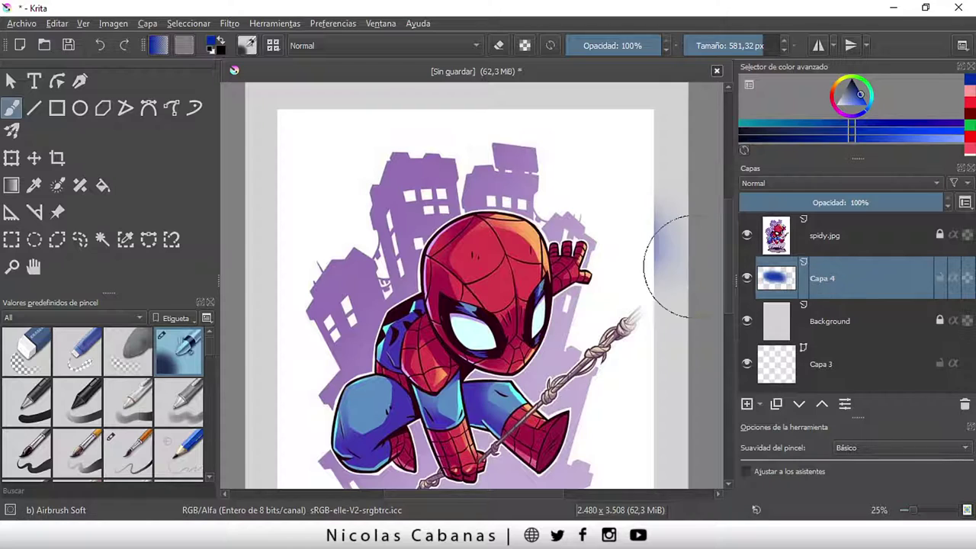
pyautogui.moveTo(829, 281); pyautogui.dragTo(840, 224)
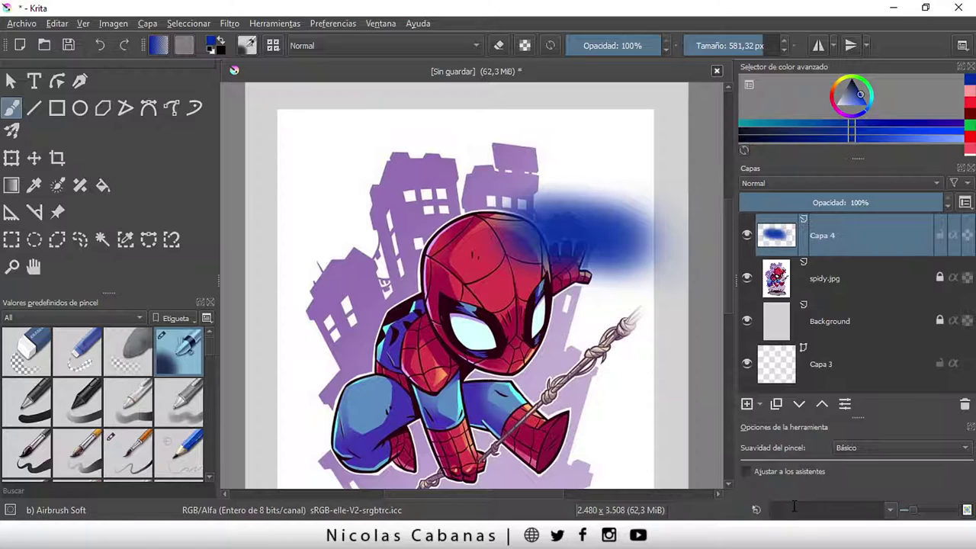
# Delete the vector layer Capa 3 and reselect Capa 4
pyautogui.click(832, 370)
pyautogui.click(965, 406)
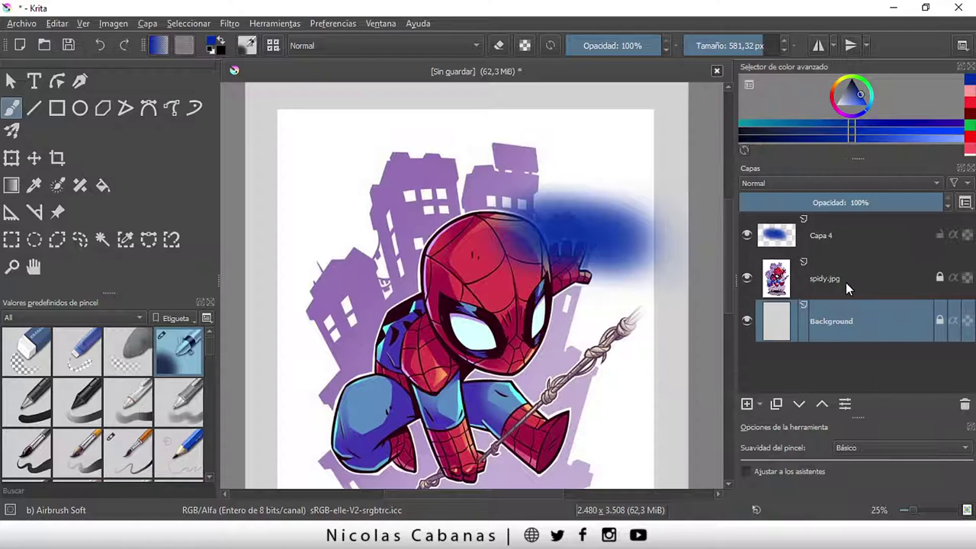
pyautogui.click(843, 237)
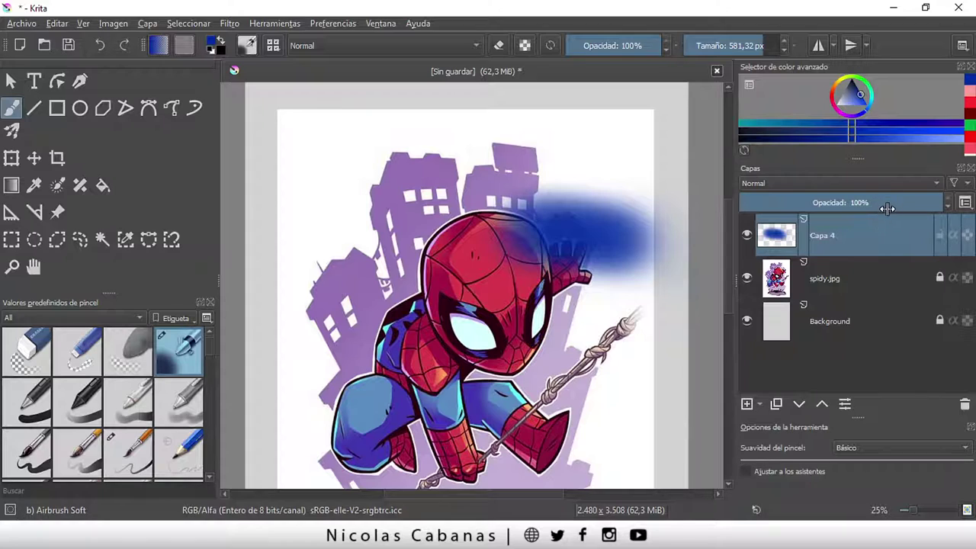
# Delete blue-blob layer Capa 4 and add new vector layer Capa 5 above spidy.jpg
pyautogui.click(965, 404)
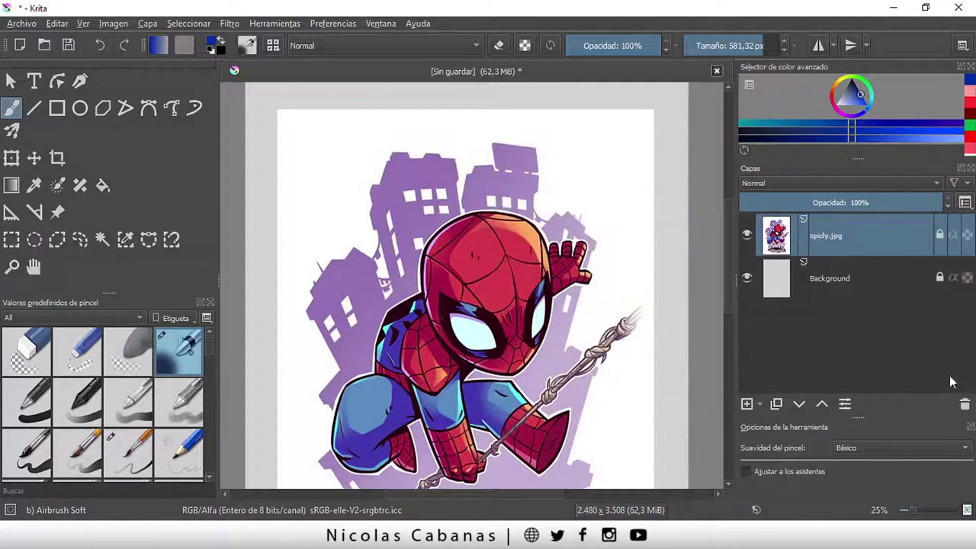
pyautogui.click(761, 406)
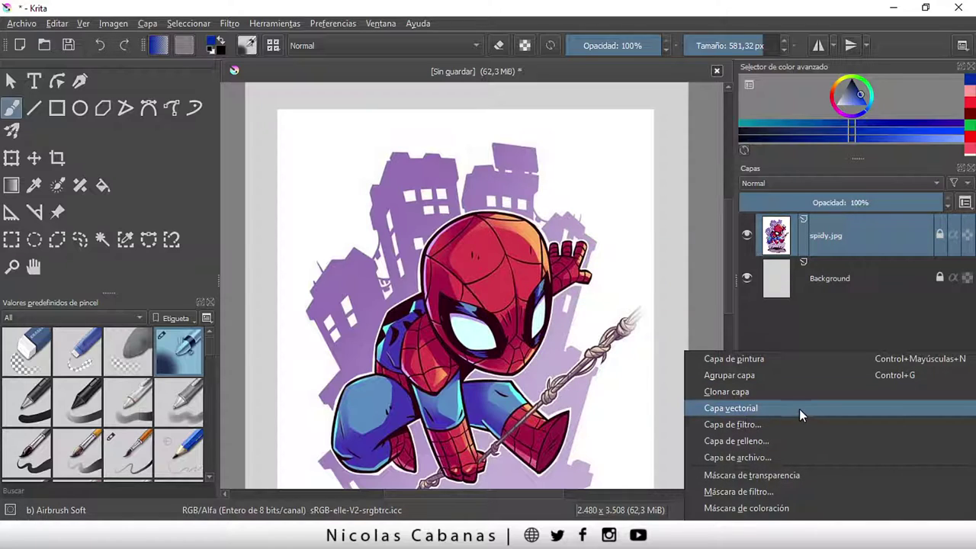
pyautogui.click(801, 409)
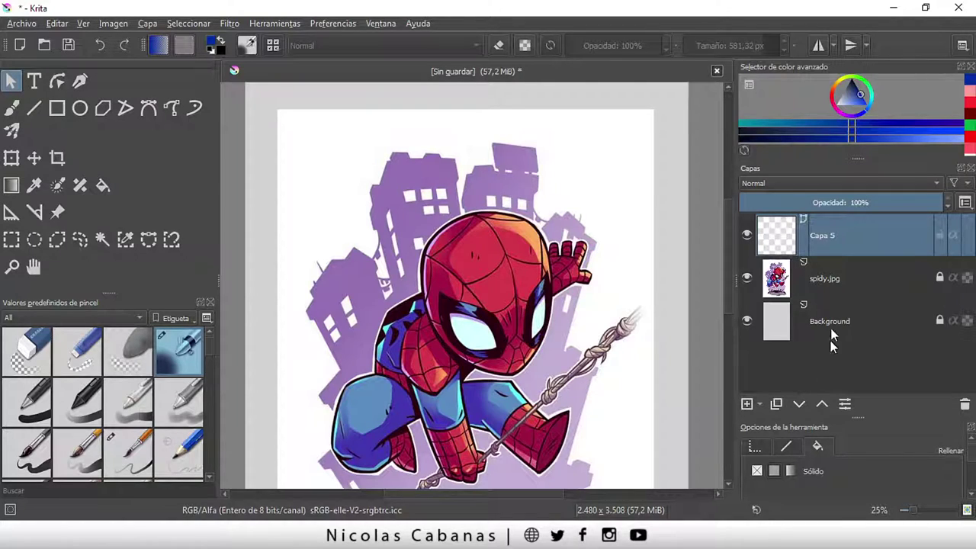
pyautogui.moveTo(729, 265); pyautogui.dragTo(730, 288)
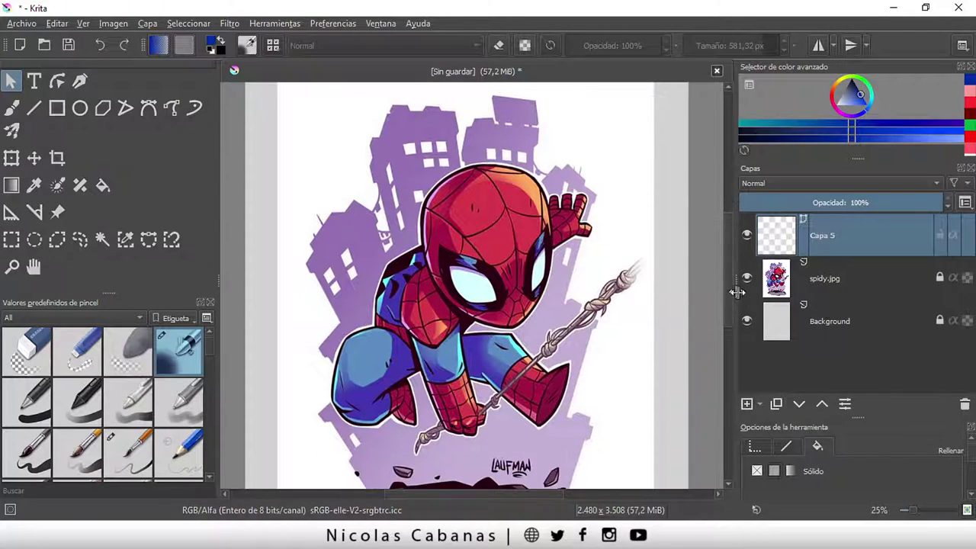
pyautogui.keyDown('ctrl'); pyautogui.scroll(1, 513, 236); pyautogui.keyUp('ctrl')
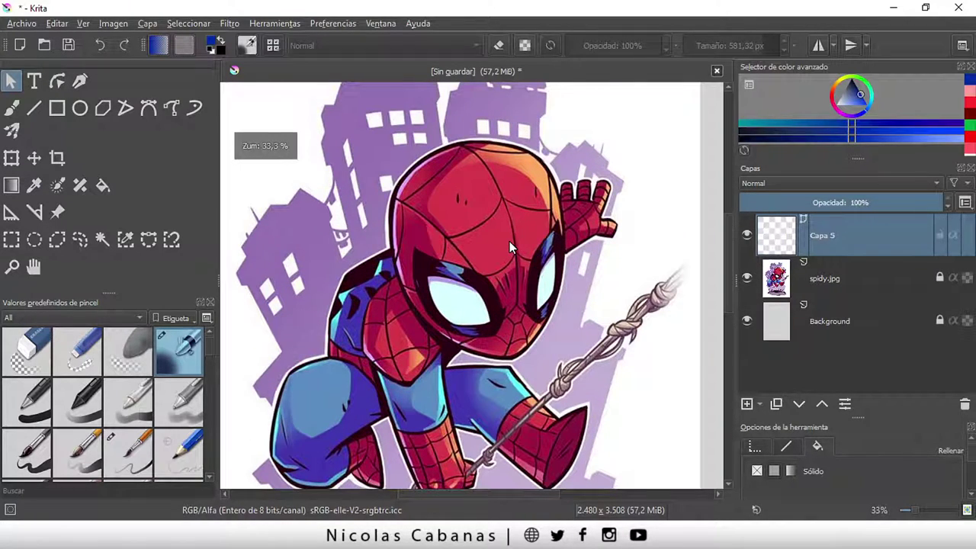
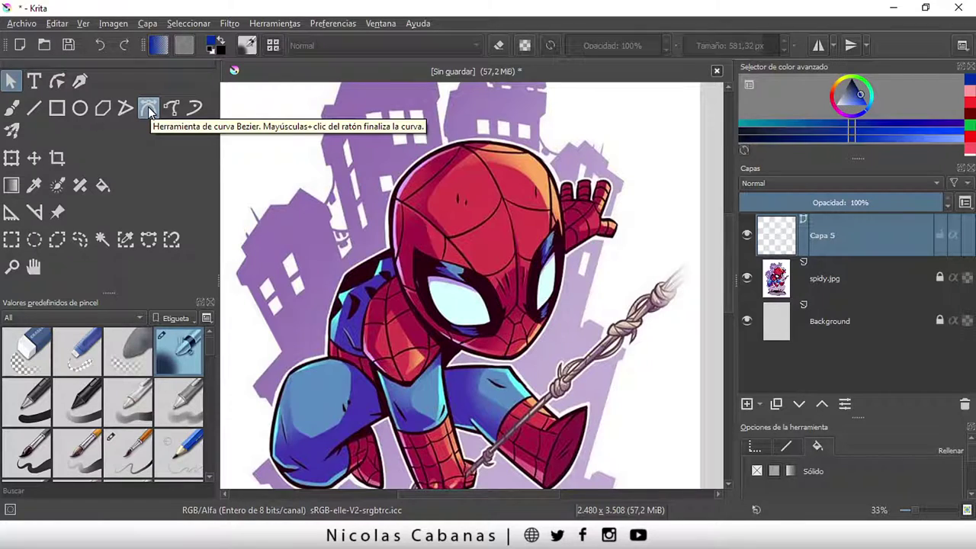
# Select the Bezier Curve tool with the Basic-1 brush at 11.48 px
pyautogui.click(150, 109)
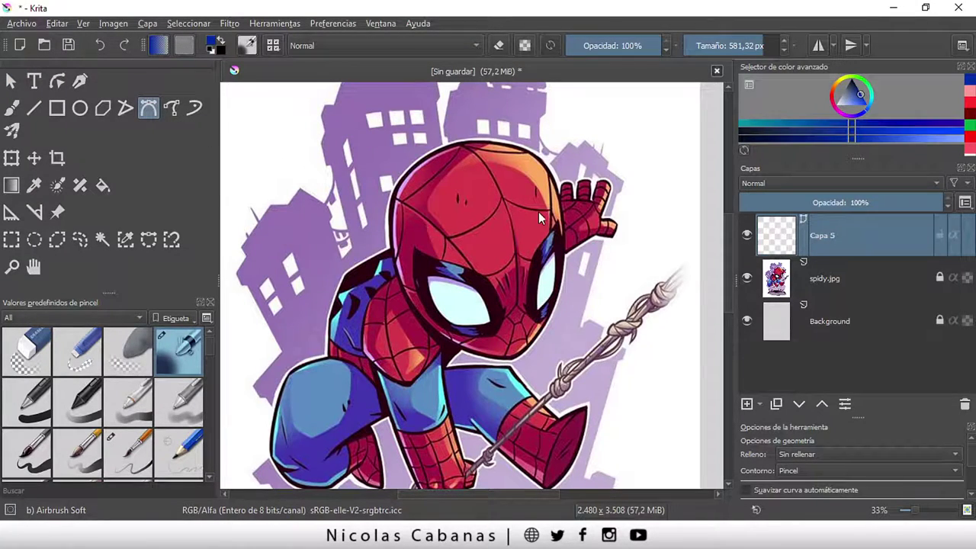
pyautogui.keyDown('ctrl'); pyautogui.scroll(1, 539, 212); pyautogui.keyUp('ctrl')
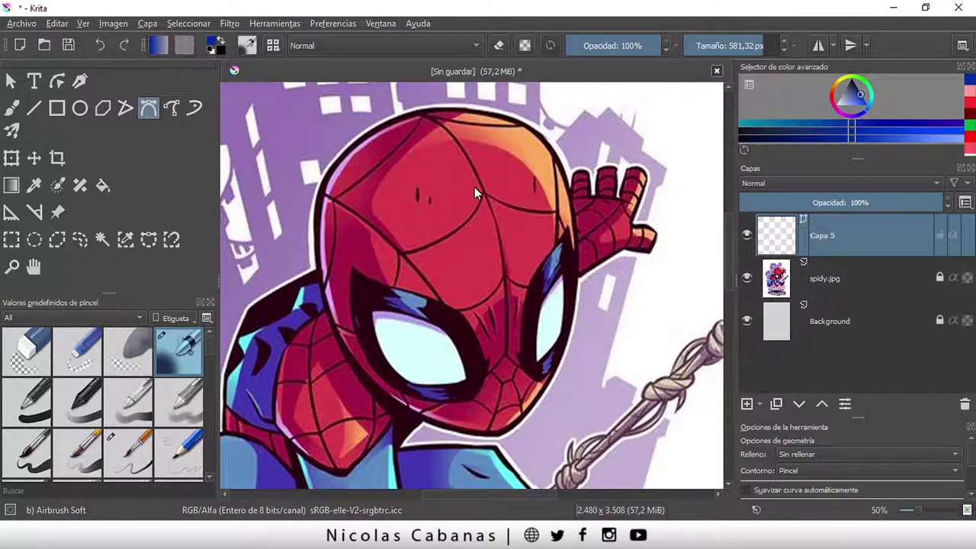
pyautogui.click(38, 412)
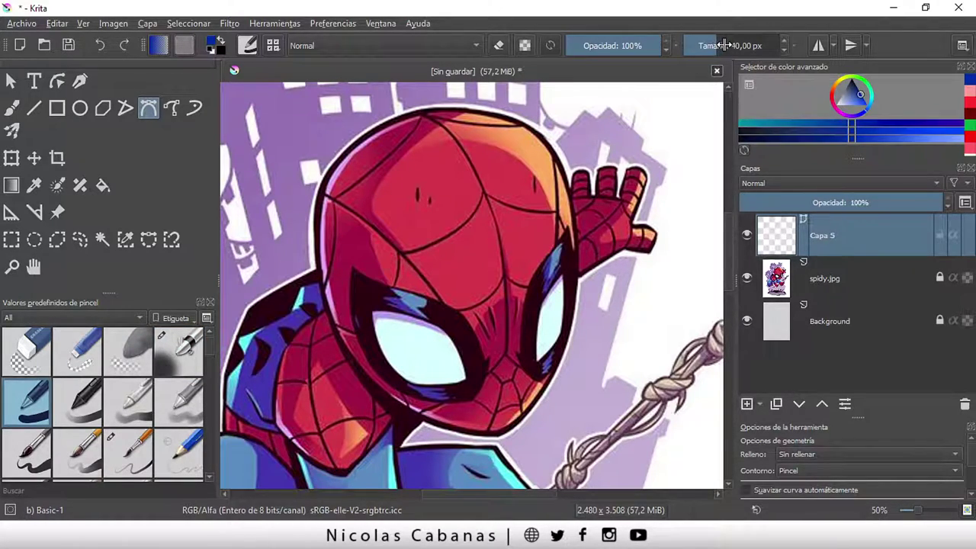
pyautogui.moveTo(713, 48); pyautogui.dragTo(702, 47)
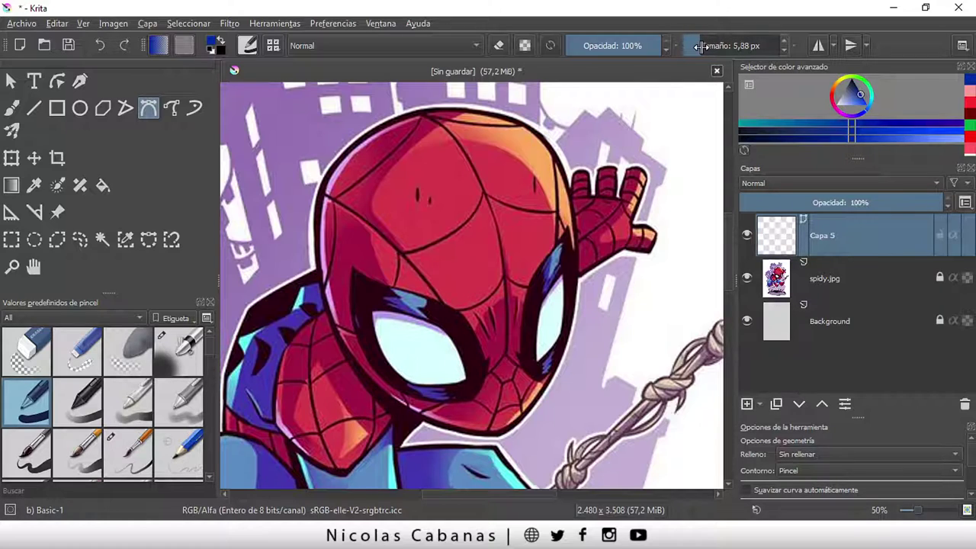
pyautogui.scroll(4, 702, 47)
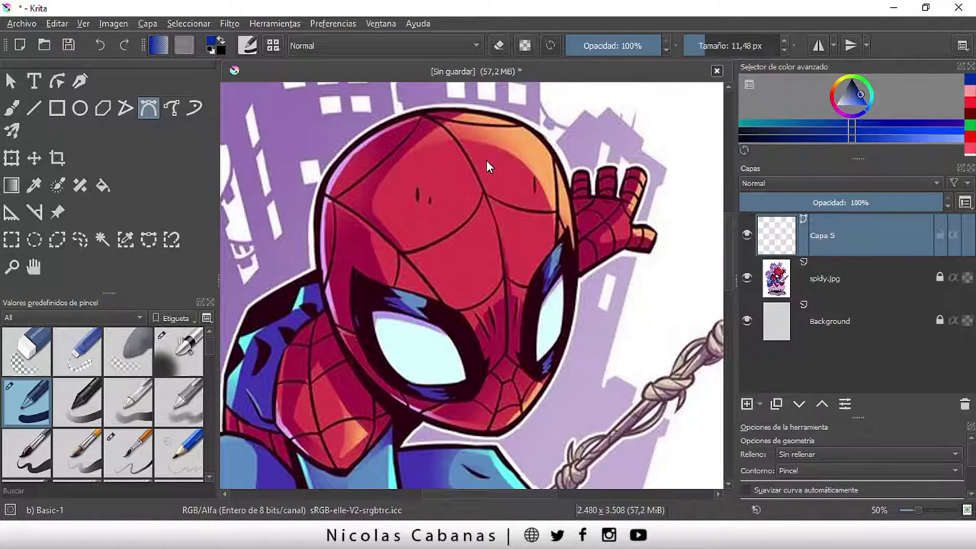
# Draw a closed angular polygon outline around Spider-Man's head on Capa 5
pyautogui.click(375, 201)
pyautogui.click(352, 331)
pyautogui.click(555, 330)
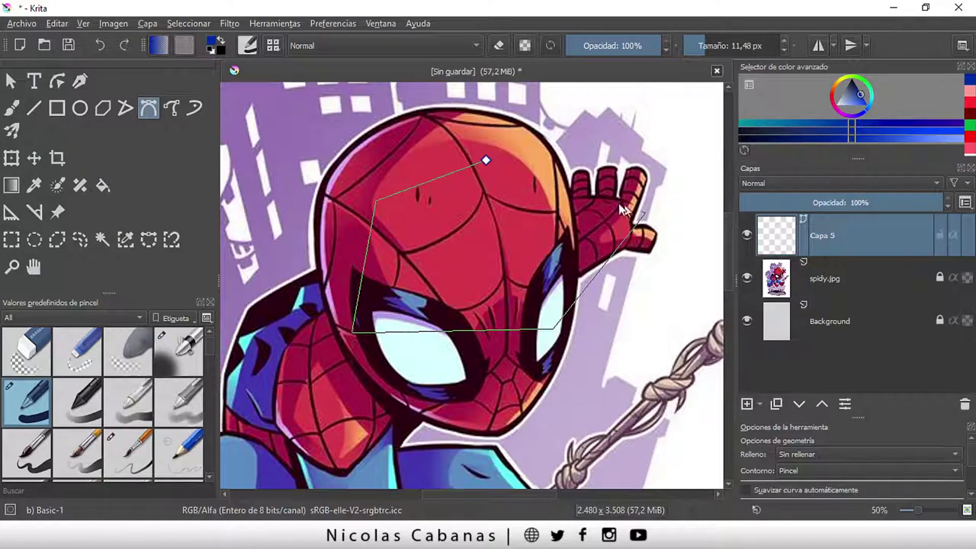
pyautogui.click(645, 214)
pyautogui.click(483, 160)
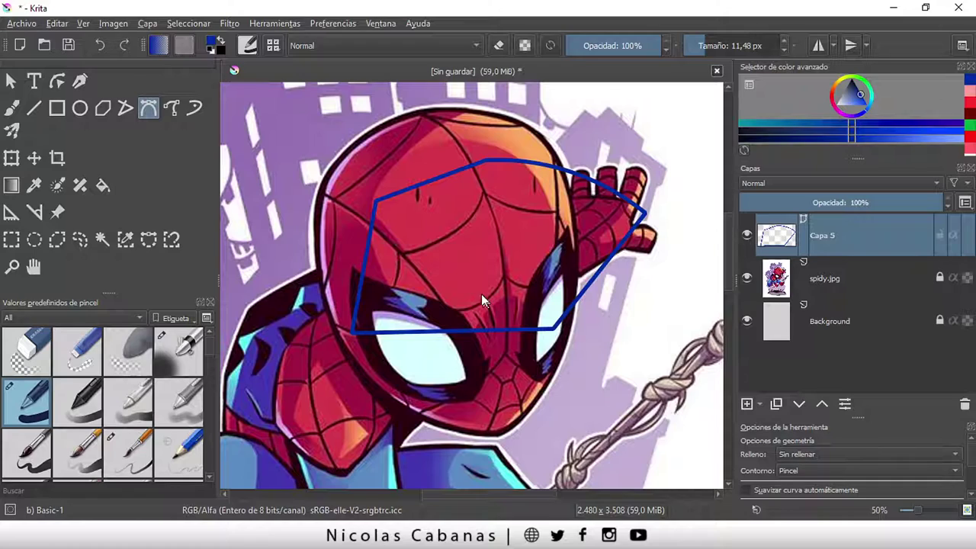
# Undo the angular polygon outline
pyautogui.click(104, 46)
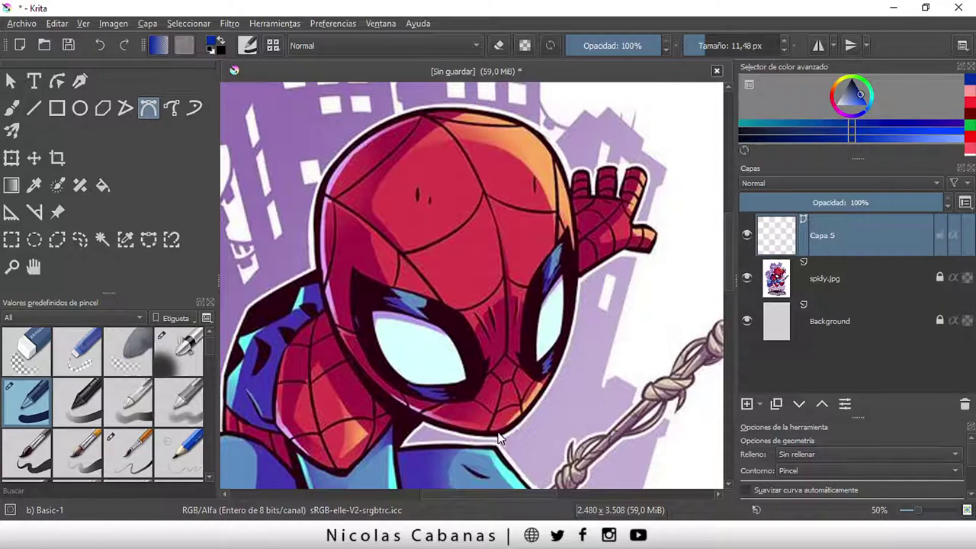
pyautogui.scroll(1, 518, 425)
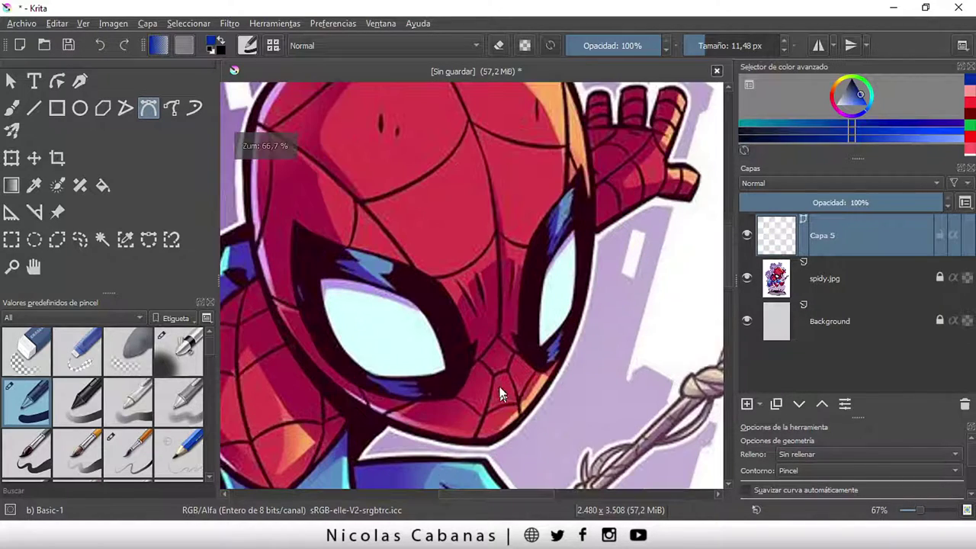
pyautogui.scroll(-1, 491, 348)
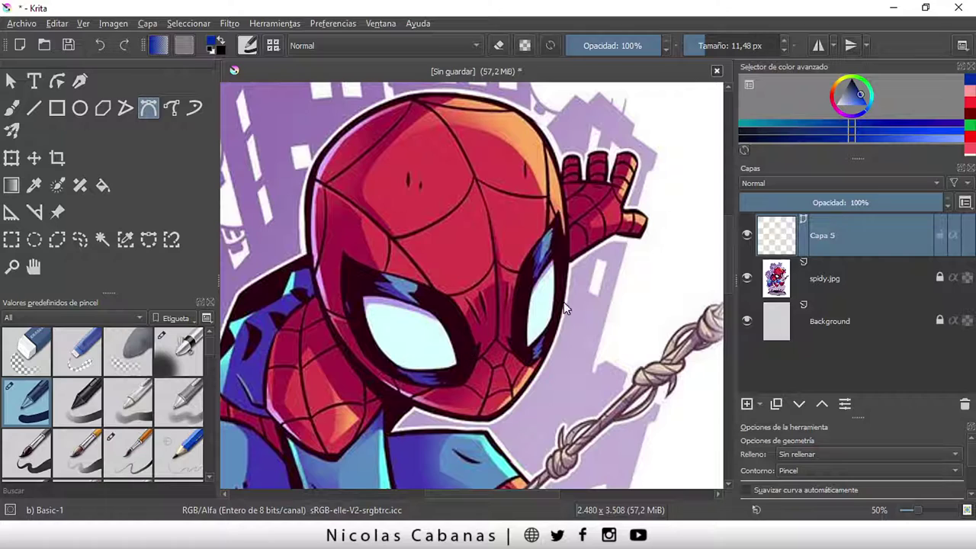
# Trace a smooth closed Bezier curve around the head, from chin through top and back
pyautogui.click(488, 419)
pyautogui.moveTo(530, 388); pyautogui.dragTo(534, 389)
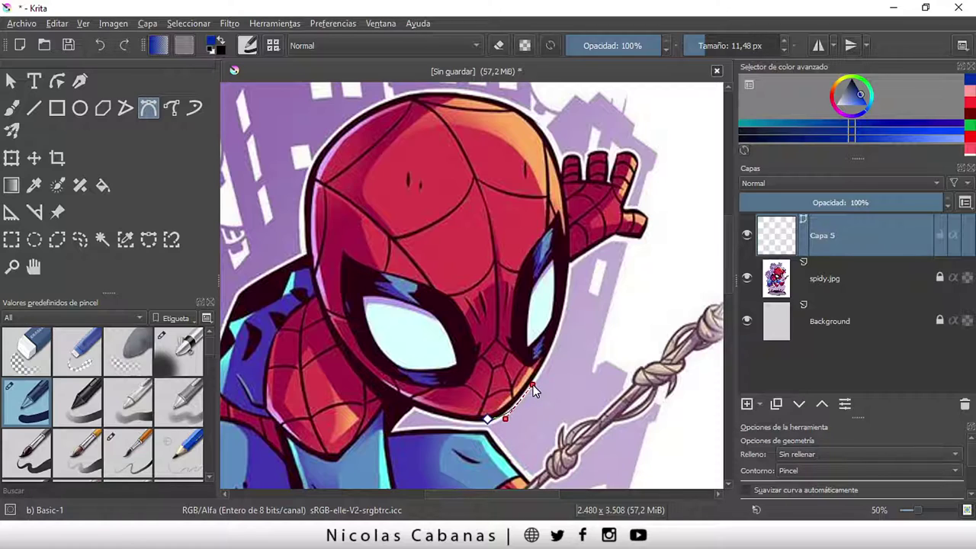
pyautogui.moveTo(555, 353); pyautogui.dragTo(558, 329)
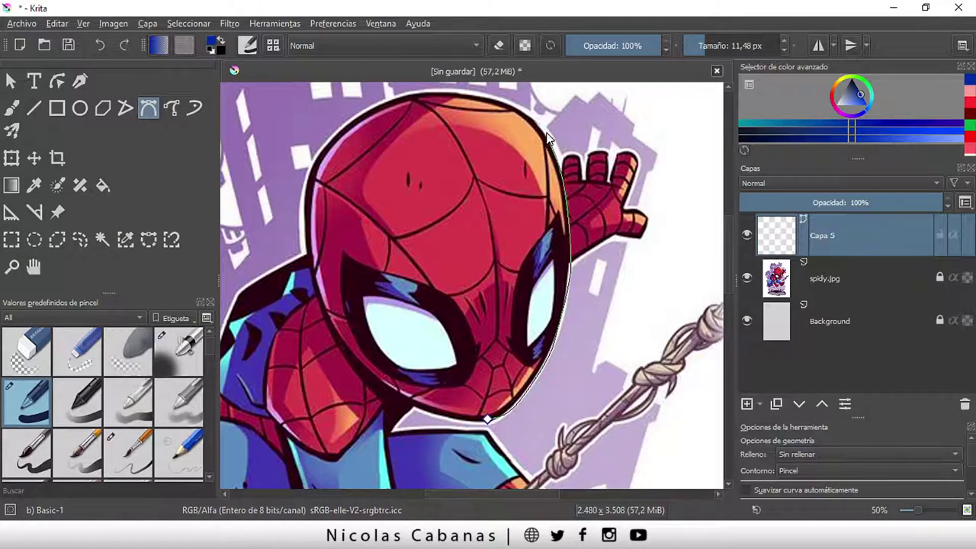
pyautogui.moveTo(473, 97)
pyautogui.mouseDown()
pyautogui.moveTo(439, 101)
pyautogui.moveTo(423, 89)
pyautogui.mouseUp()
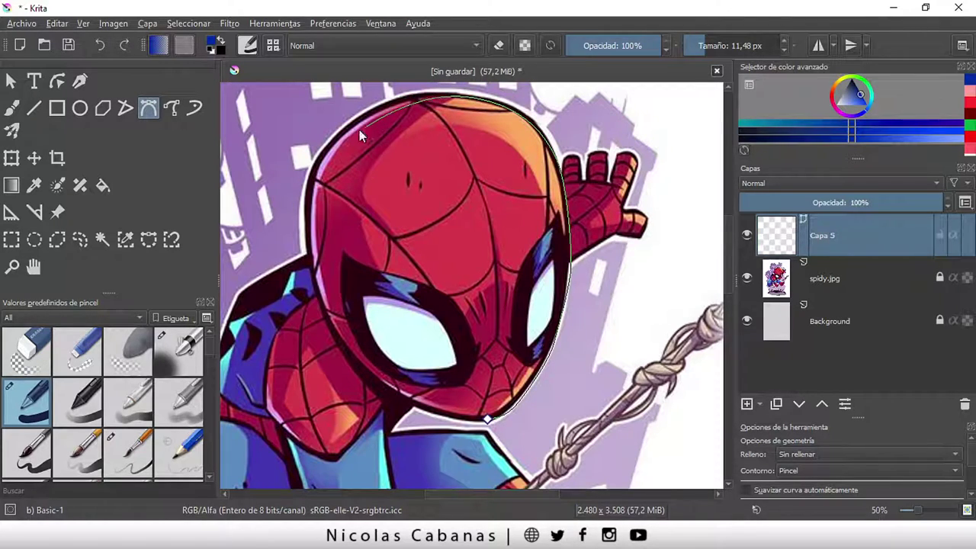
pyautogui.moveTo(307, 176); pyautogui.dragTo(309, 179)
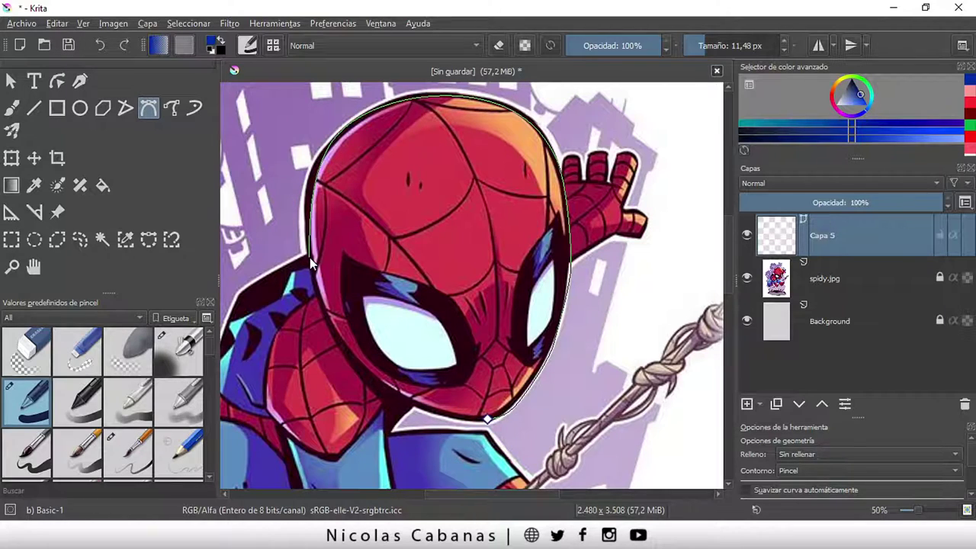
pyautogui.moveTo(310, 257); pyautogui.dragTo(325, 315)
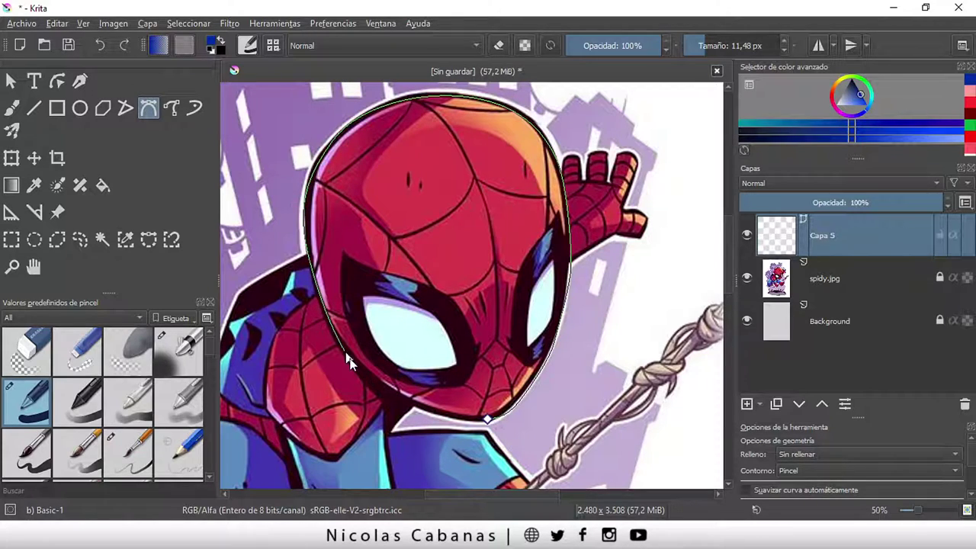
pyautogui.moveTo(348, 360); pyautogui.dragTo(418, 416)
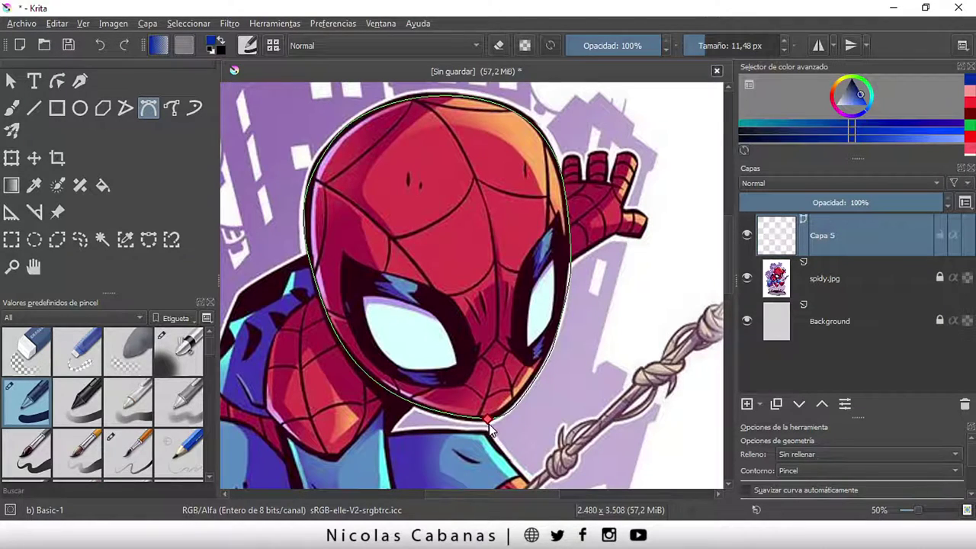
pyautogui.moveTo(488, 421); pyautogui.dragTo(514, 425)
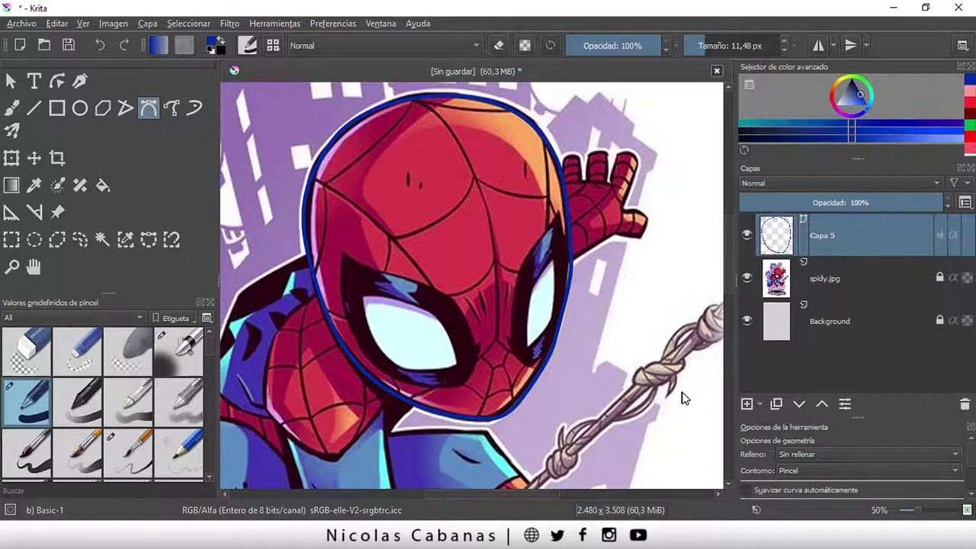
# Check against spidy.jpg, then reshape the outline's left-side node with Edit Shapes and deselect
pyautogui.click(747, 278)
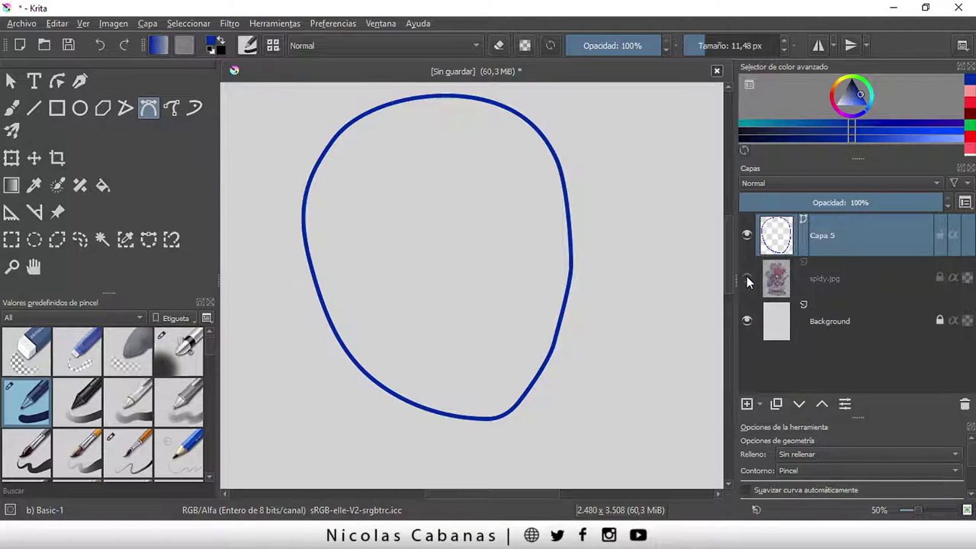
pyautogui.click(747, 279)
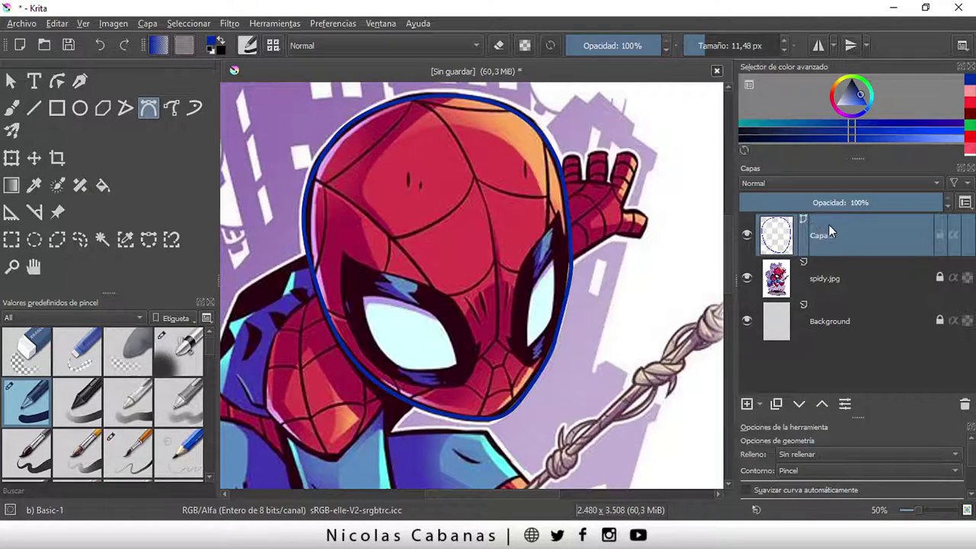
pyautogui.click(56, 81)
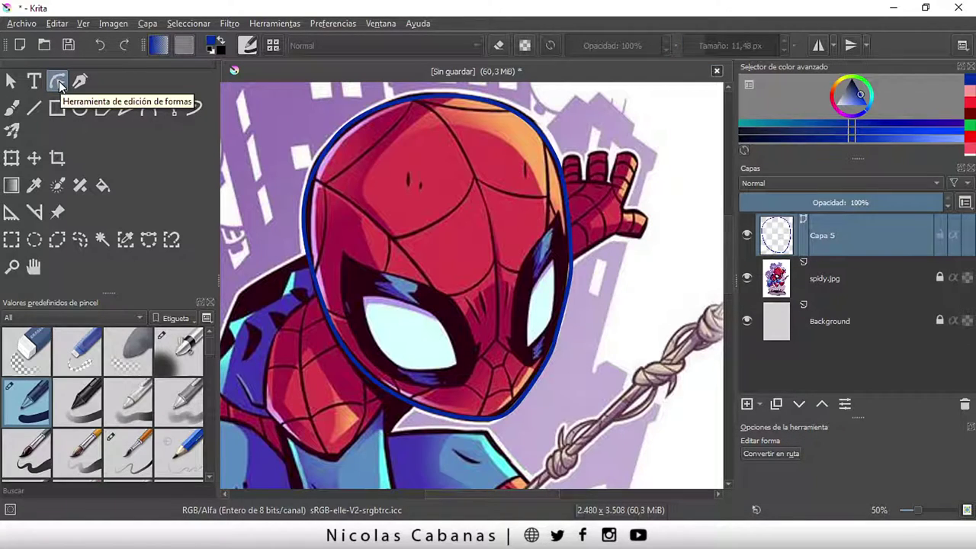
pyautogui.click(409, 107)
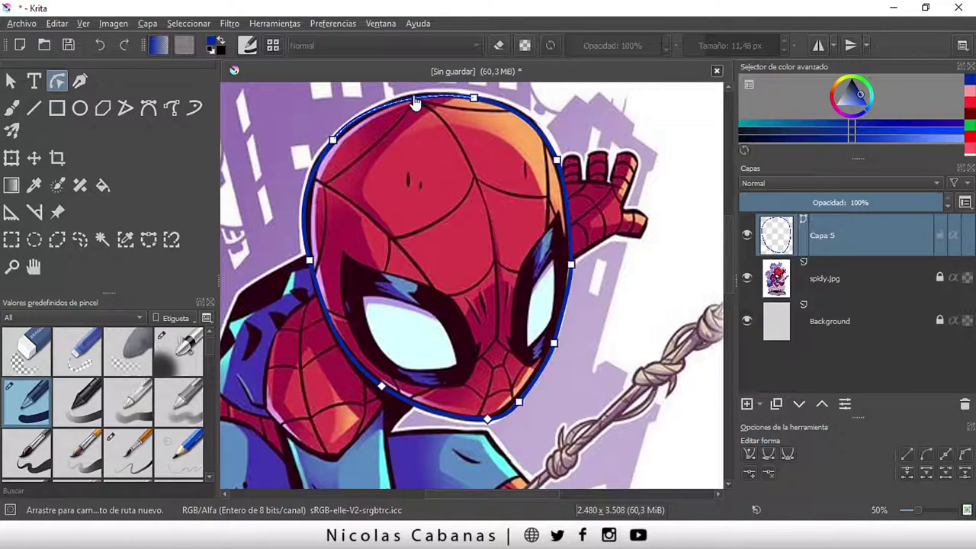
pyautogui.click(567, 274)
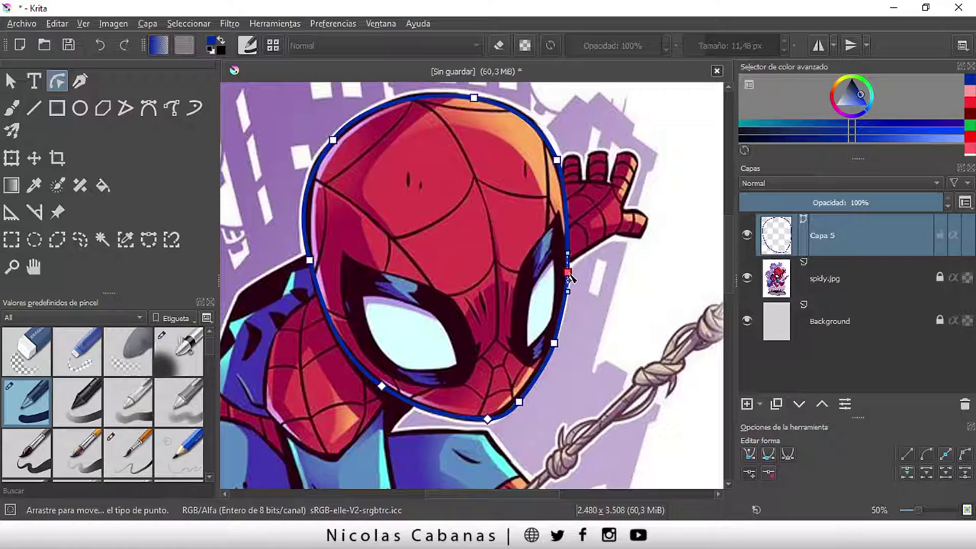
pyautogui.click(310, 261)
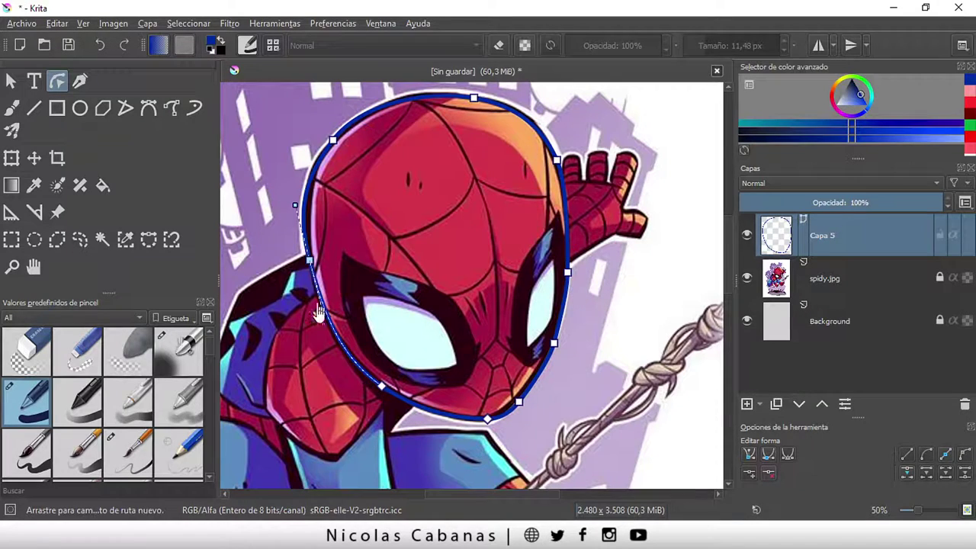
pyautogui.moveTo(313, 267); pyautogui.dragTo(326, 315)
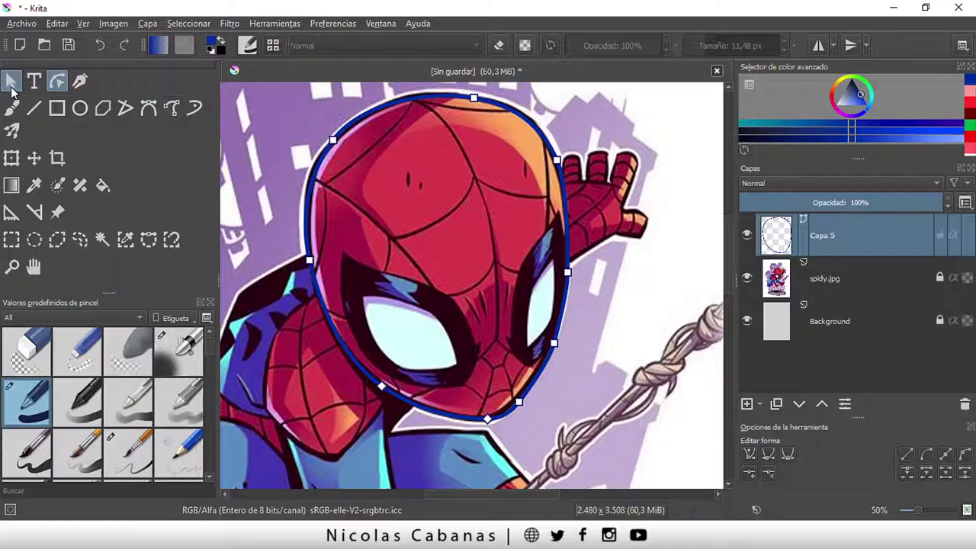
pyautogui.click(10, 81)
pyautogui.click(675, 298)
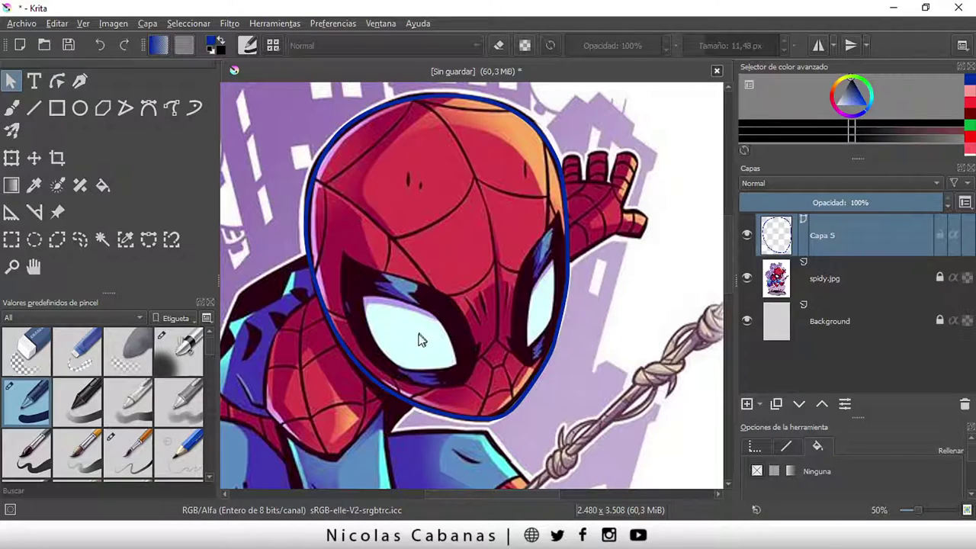
# Rename layer Capa 5 to CABEZA
pyautogui.click(440, 359)
pyautogui.scroll(1, 403, 371)
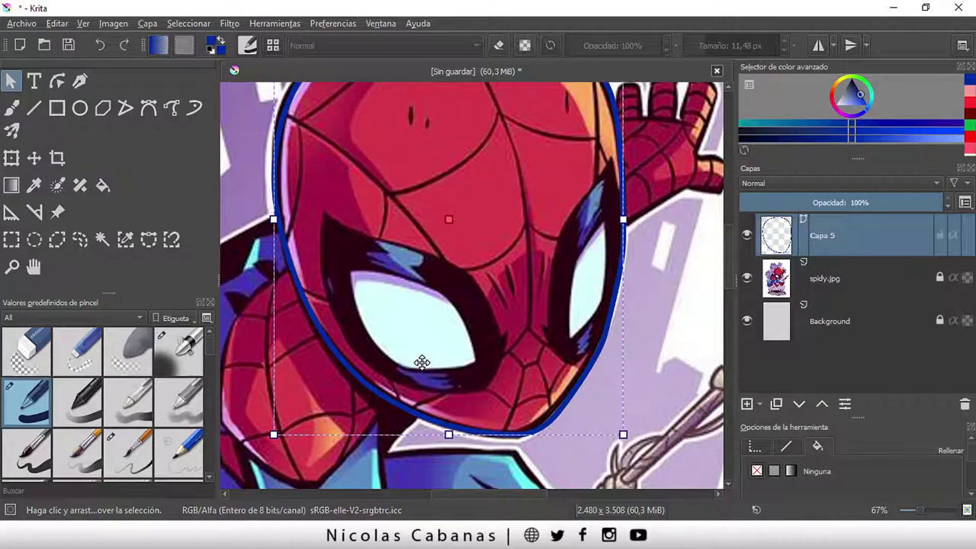
pyautogui.doubleClick(823, 238)
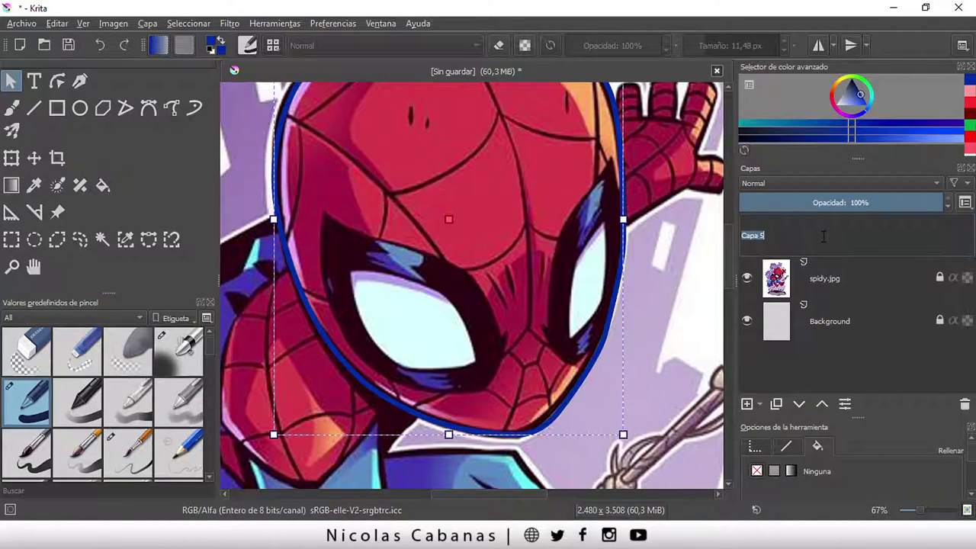
pyautogui.write('CABEZA')
pyautogui.press('Return')
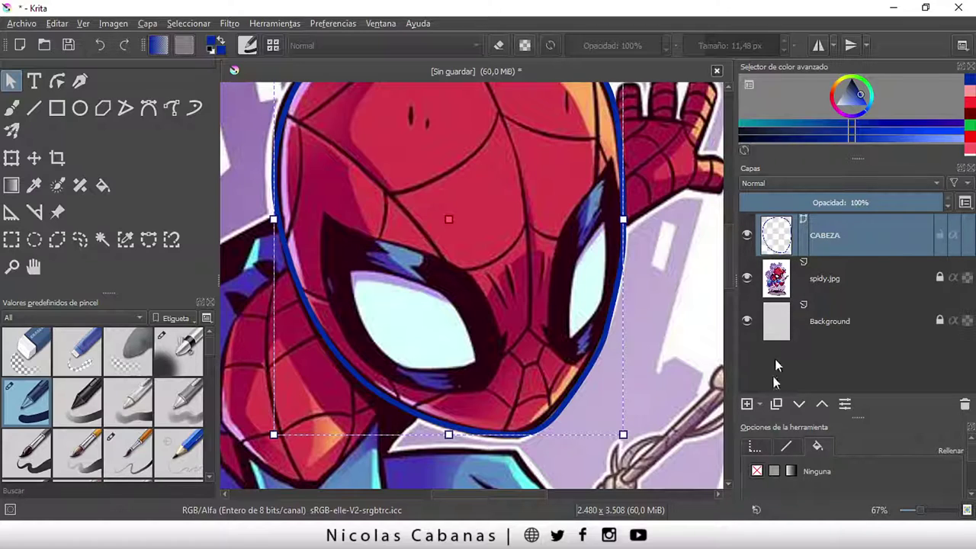
# Add a new vector layer above CABEZA and name it ojos
pyautogui.click(761, 404)
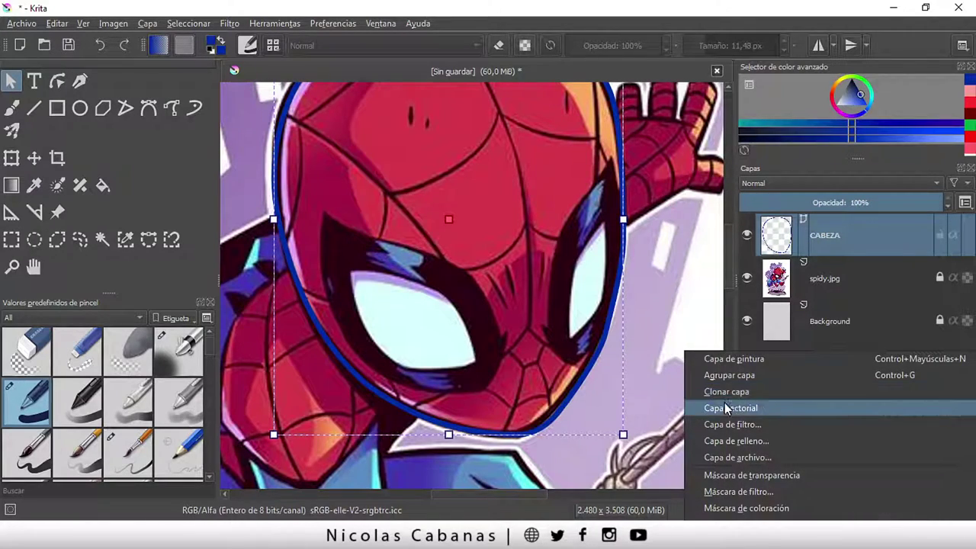
pyautogui.click(788, 408)
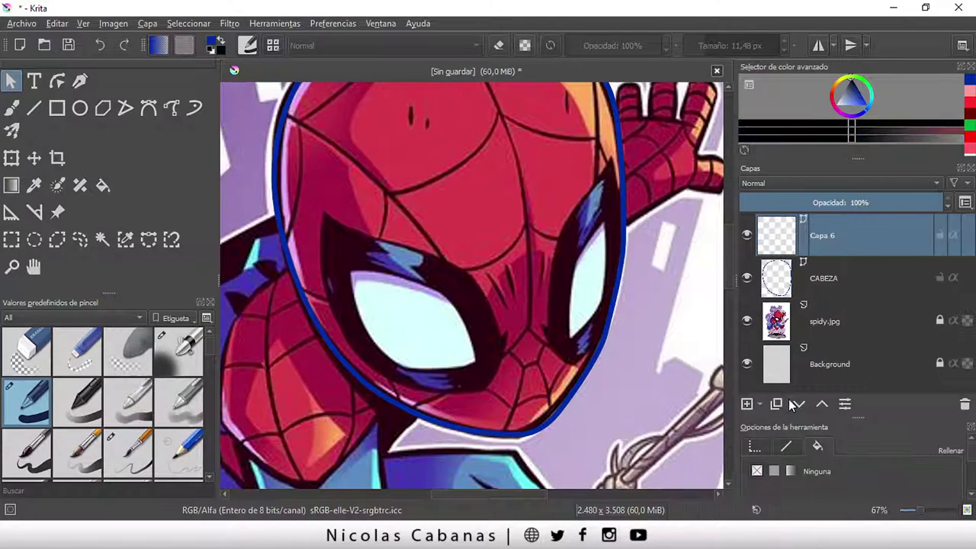
pyautogui.doubleClick(829, 234)
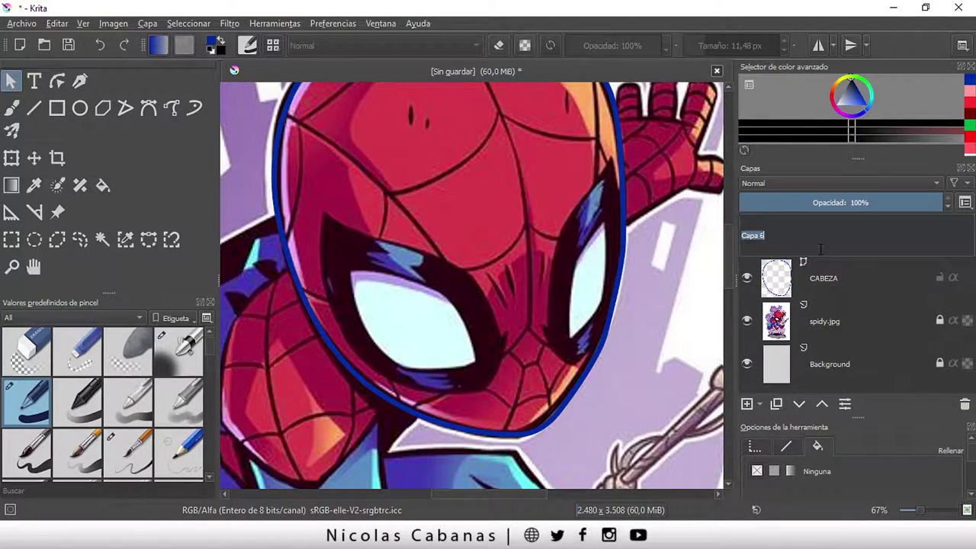
pyautogui.write('l')
pyautogui.write('jos')
pyautogui.press('Return')
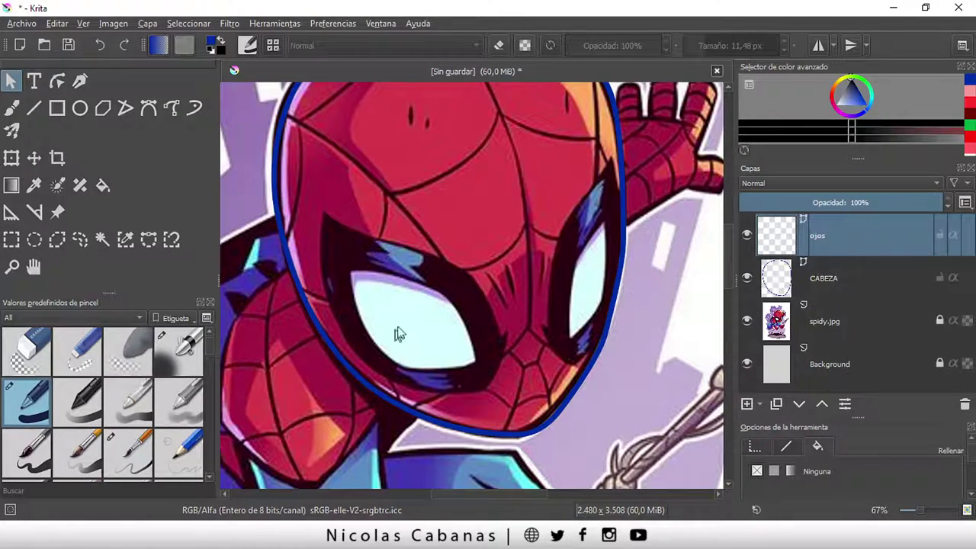
# Trace a Bezier outline around the left eye's black mask and stroke it on ojos
pyautogui.click(147, 110)
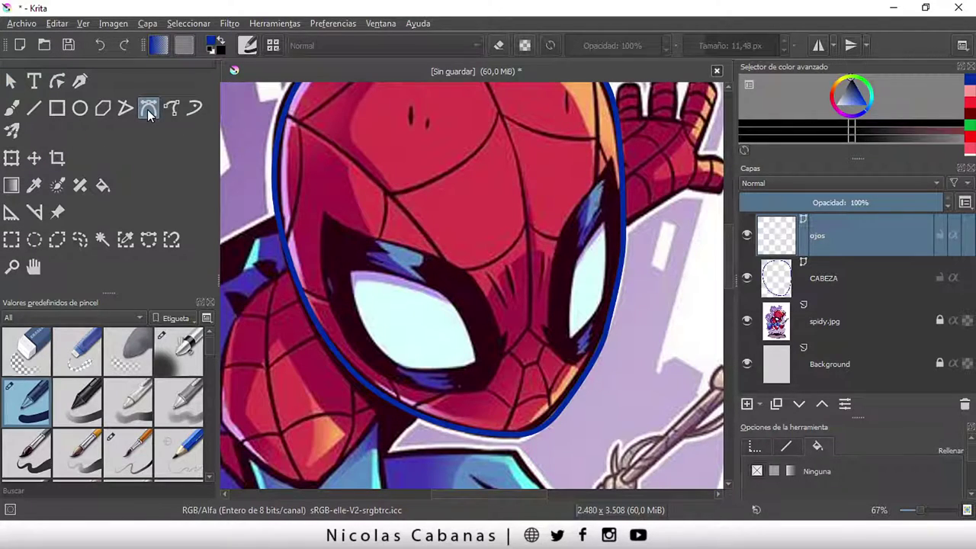
pyautogui.keyDown('ctrl'); pyautogui.scroll(1, 459, 365); pyautogui.keyUp('ctrl')
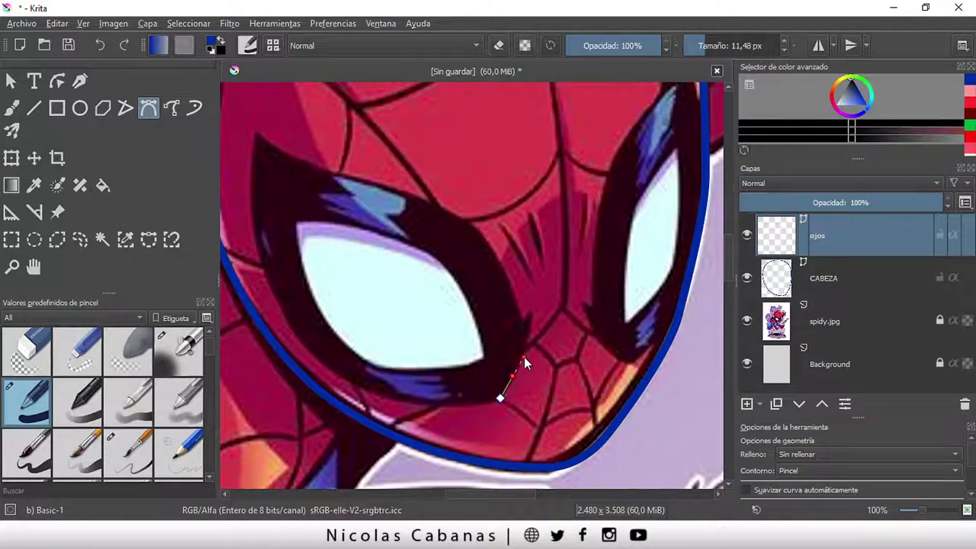
pyautogui.moveTo(519, 373); pyautogui.dragTo(524, 357)
pyautogui.moveTo(523, 322)
pyautogui.mouseDown()
pyautogui.moveTo(521, 291)
pyautogui.moveTo(495, 252)
pyautogui.mouseUp()
pyautogui.moveTo(419, 195); pyautogui.dragTo(393, 189)
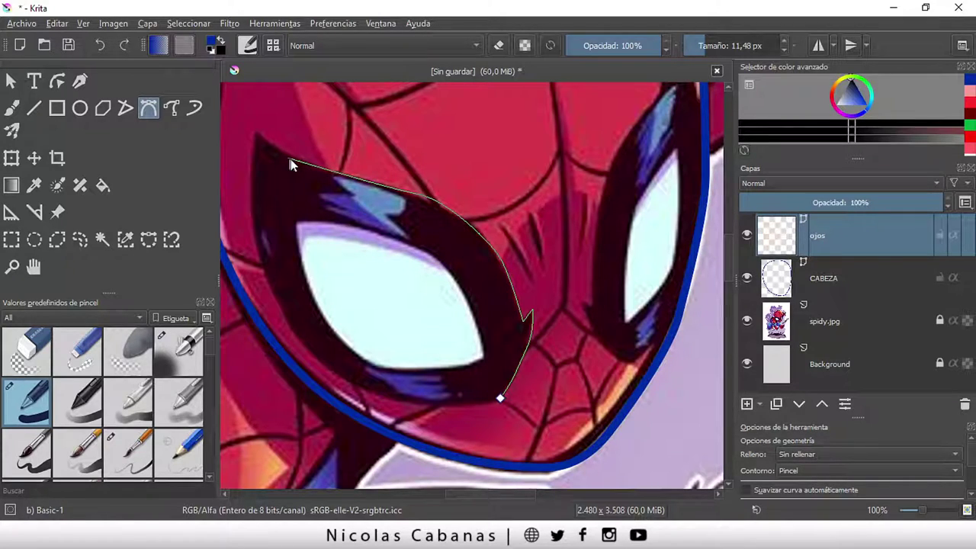
pyautogui.click(252, 123)
pyautogui.click(250, 217)
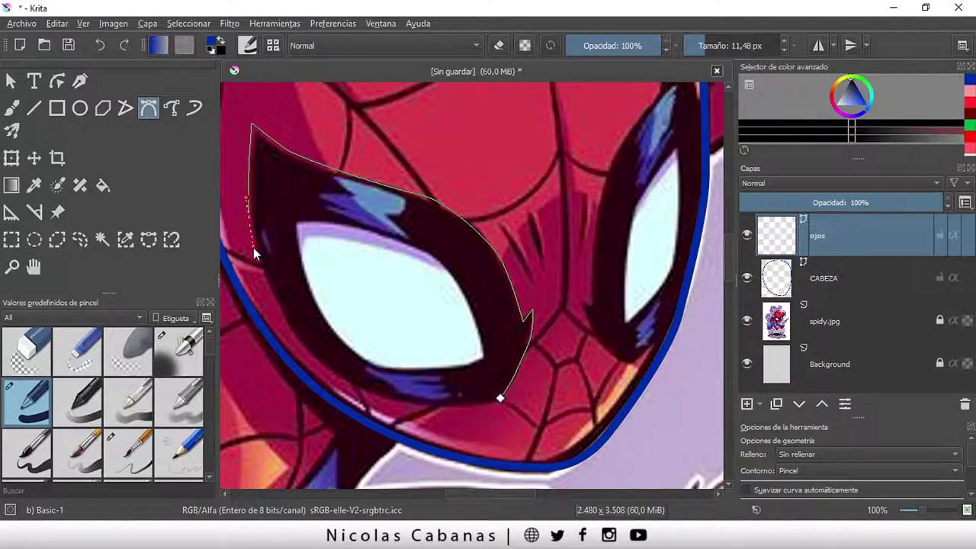
pyautogui.moveTo(323, 366)
pyautogui.mouseDown()
pyautogui.moveTo(348, 393)
pyautogui.moveTo(362, 389)
pyautogui.mouseUp()
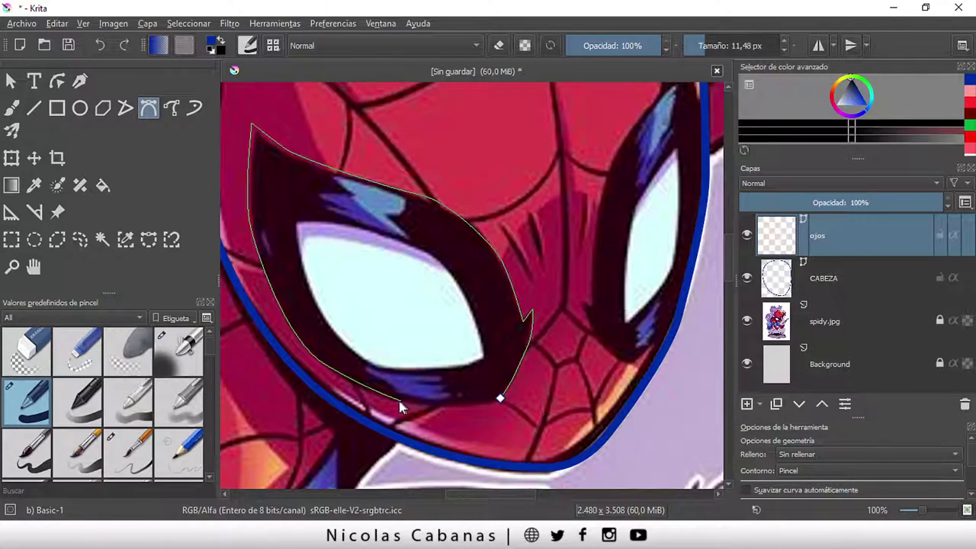
pyautogui.moveTo(395, 401); pyautogui.dragTo(427, 405)
pyautogui.moveTo(501, 402); pyautogui.dragTo(522, 391)
pyautogui.press('Return')
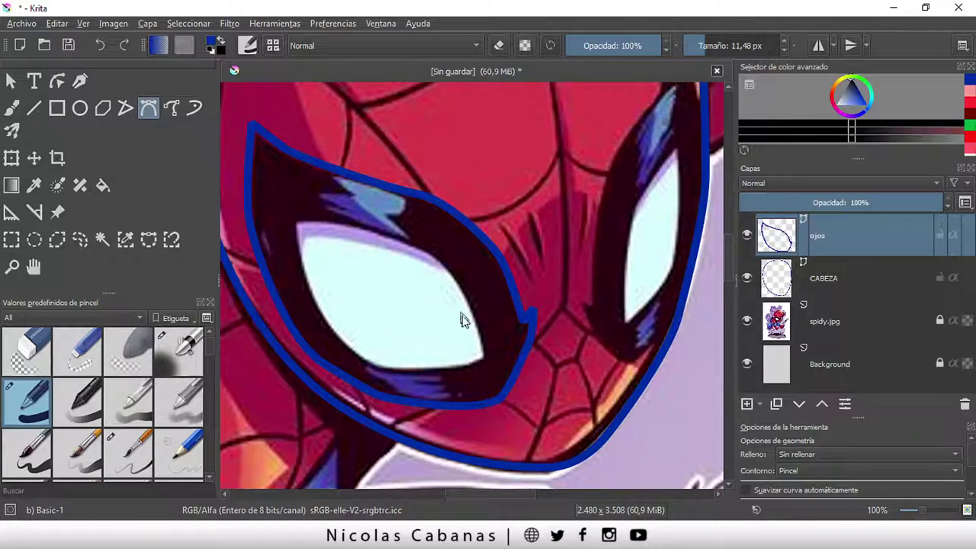
# Outline the white centre of the left eye with a closed Bezier path
pyautogui.click(297, 221)
pyautogui.moveTo(472, 308); pyautogui.dragTo(479, 330)
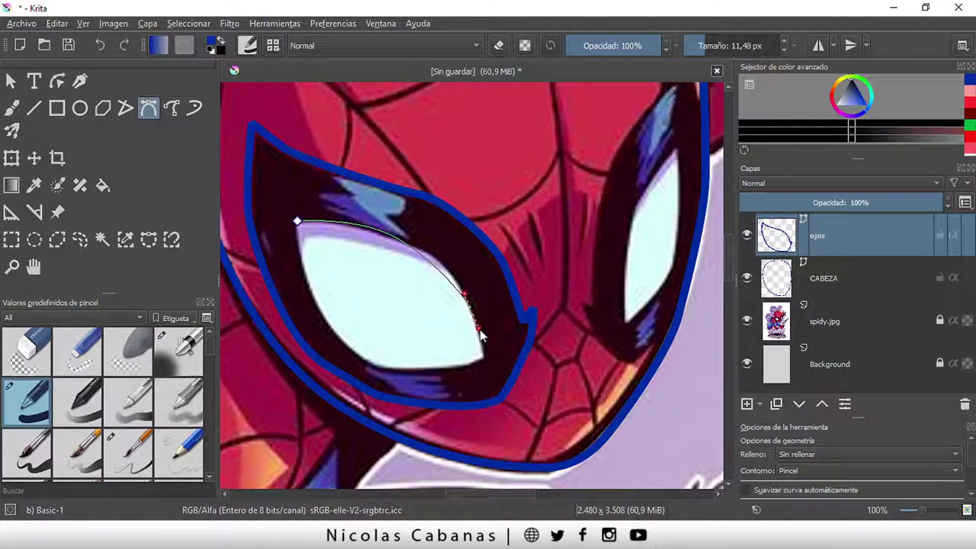
pyautogui.click(484, 356)
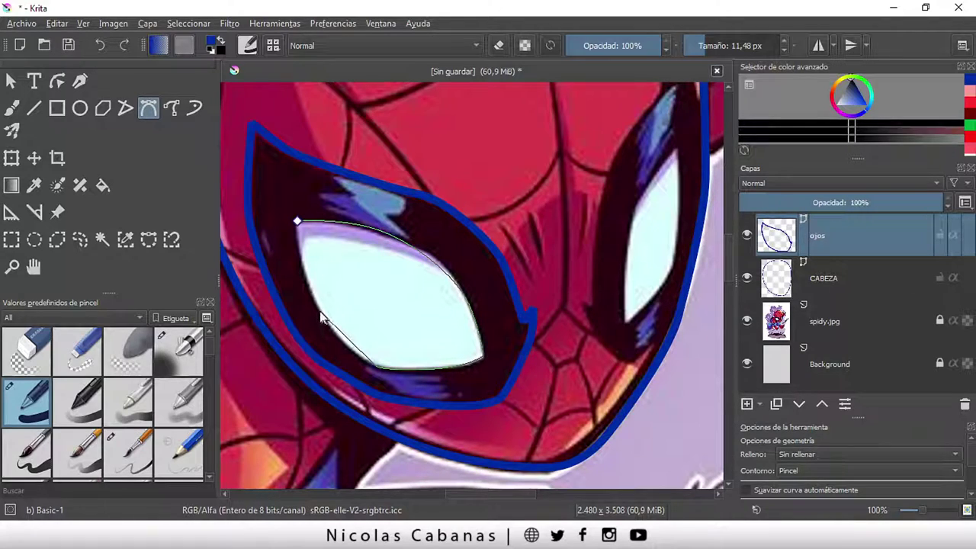
pyautogui.click(298, 224)
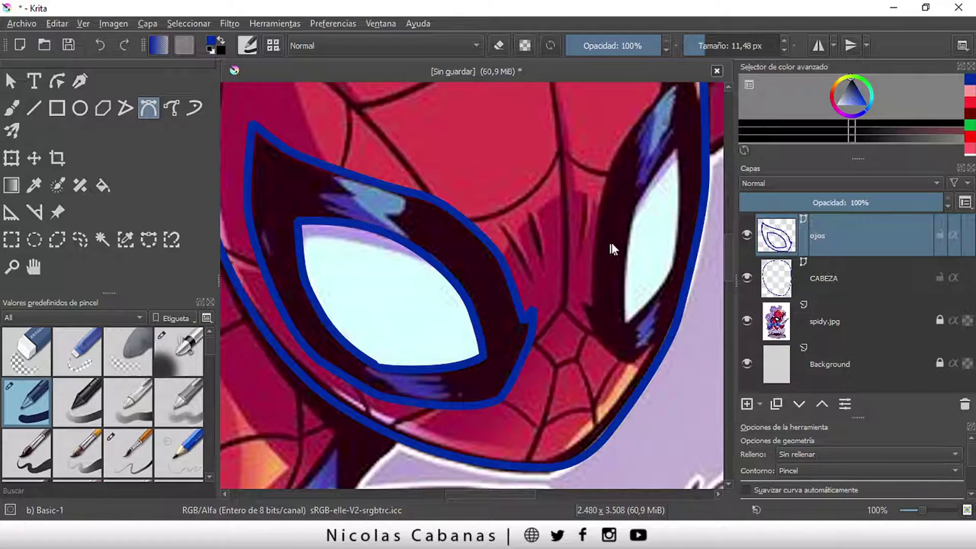
# Outline the right eye's black mask, then hide the CABEZA layer
pyautogui.moveTo(478, 495); pyautogui.dragTo(495, 501)
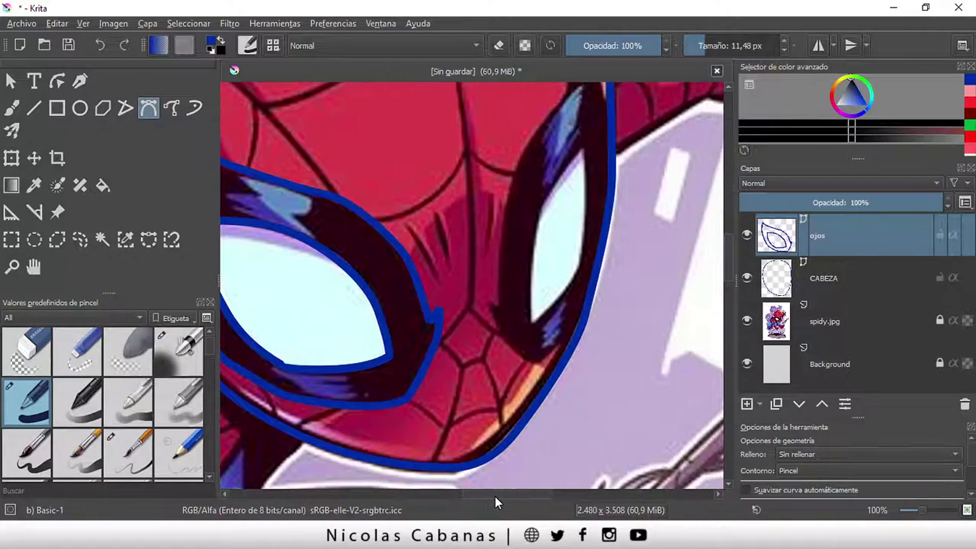
pyautogui.scroll(2, 728, 261)
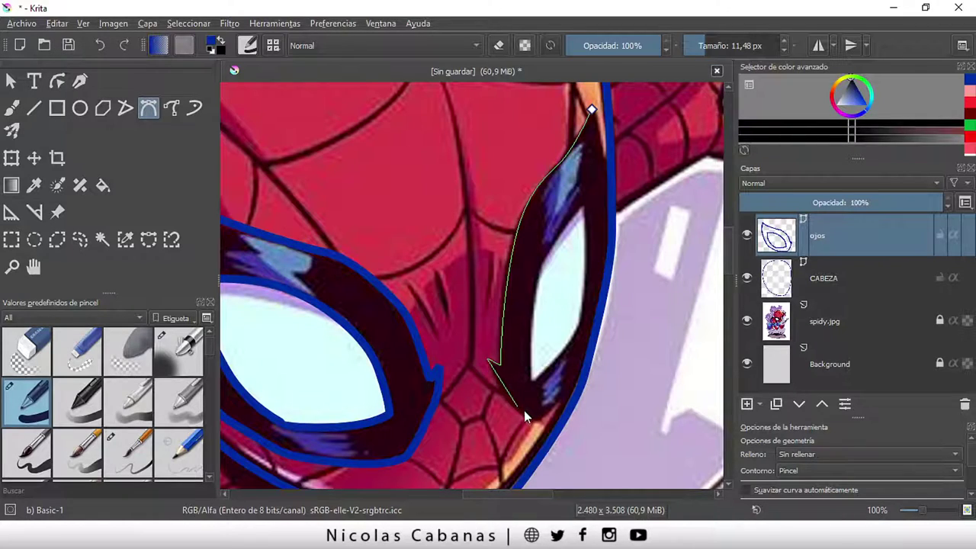
pyautogui.click(544, 416)
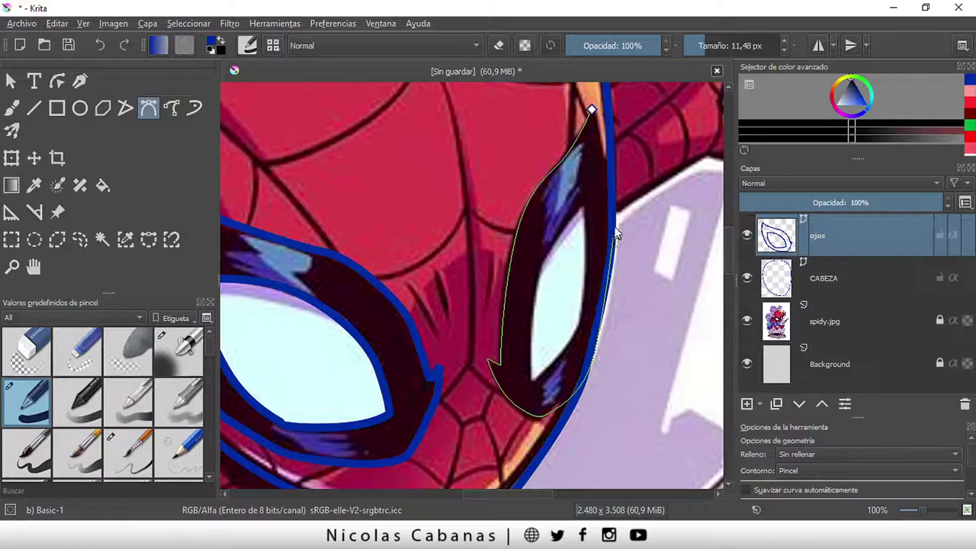
pyautogui.click(593, 111)
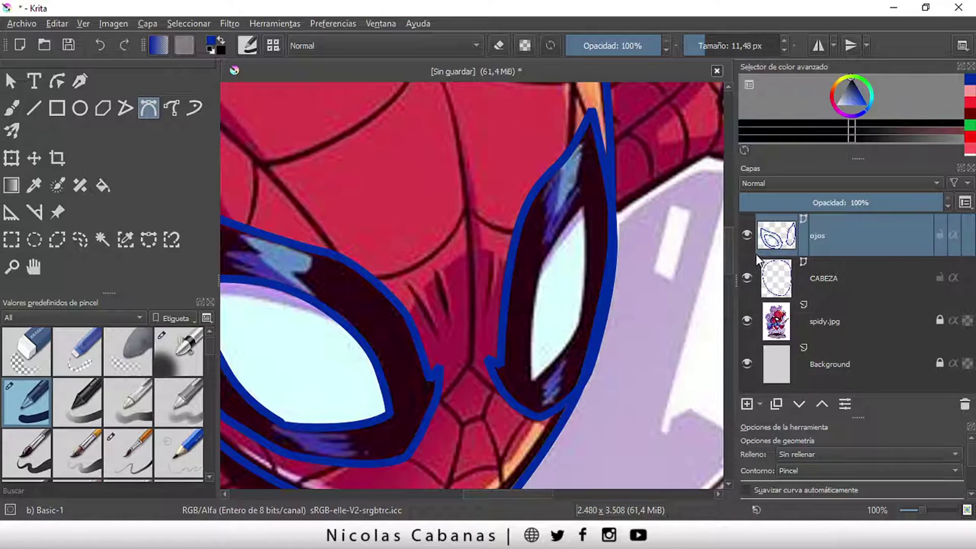
pyautogui.click(747, 280)
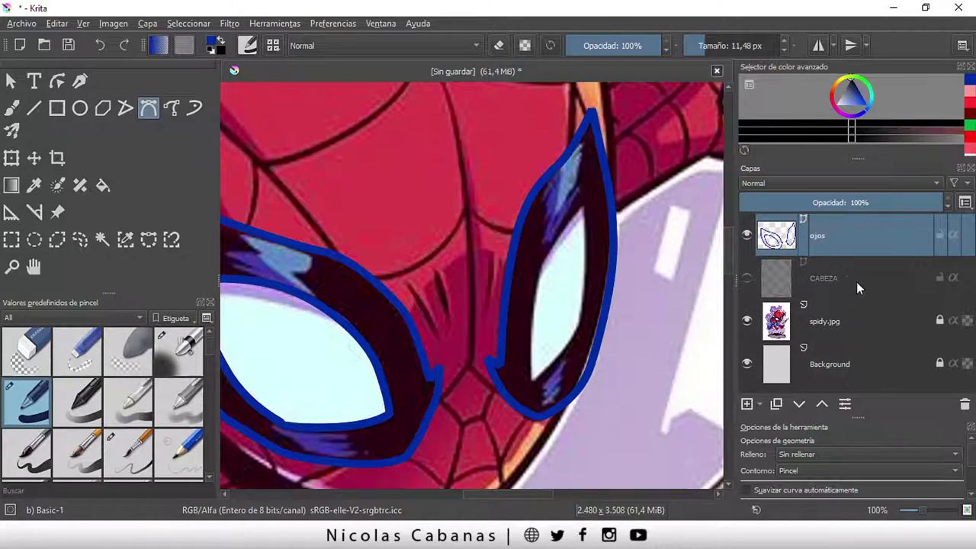
# Compare outlines by toggling spidy.jpg and CABEZA visibility, ending with all layers visible
pyautogui.click(747, 321)
pyautogui.click(746, 279)
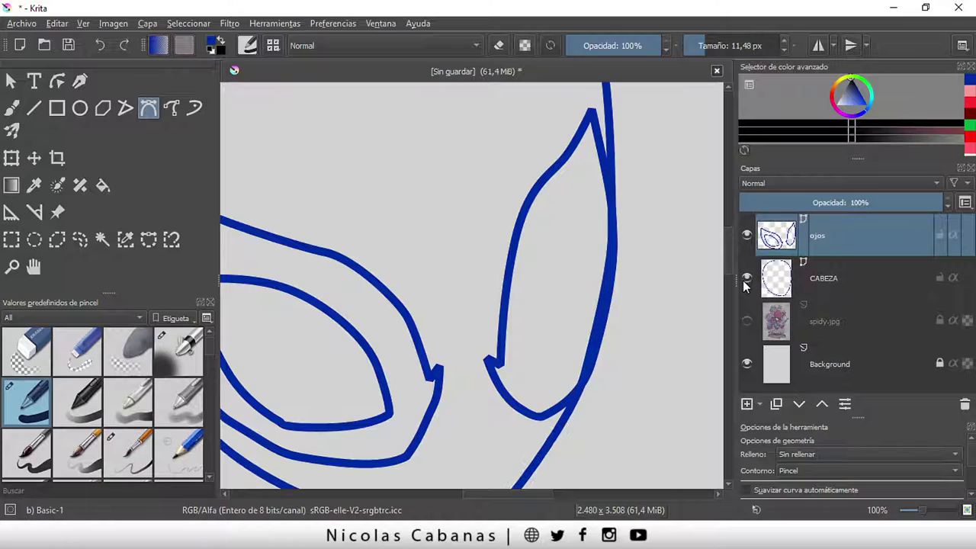
pyautogui.press('-')
pyautogui.press('-')
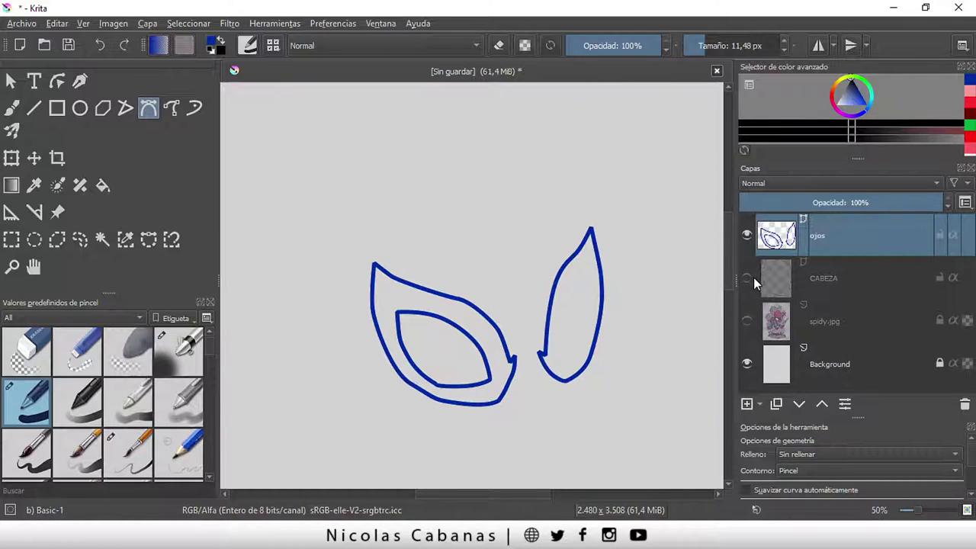
pyautogui.click(752, 277)
pyautogui.click(752, 278)
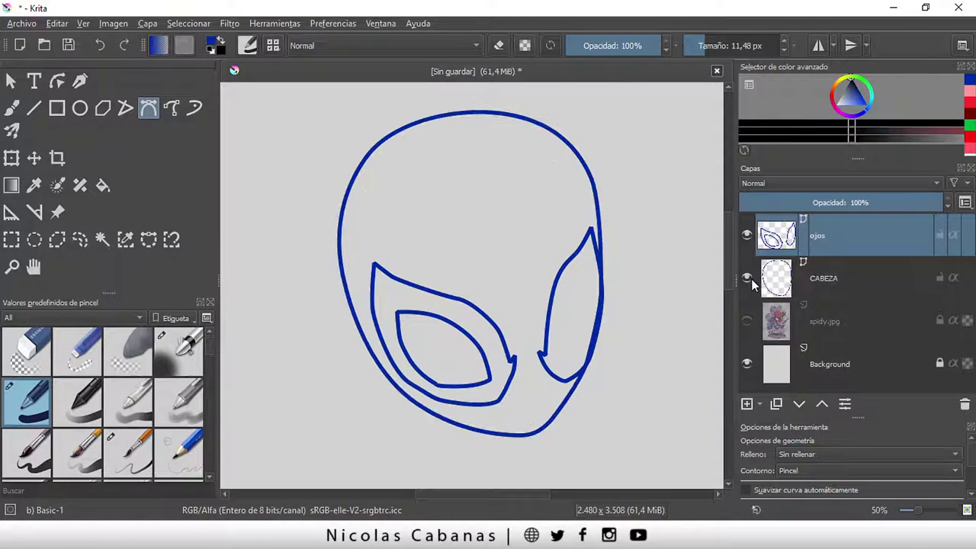
pyautogui.click(751, 278)
pyautogui.click(748, 322)
# Trace a closed Bezier outline around the right eye's white centre
pyautogui.scroll(1, 596, 294)
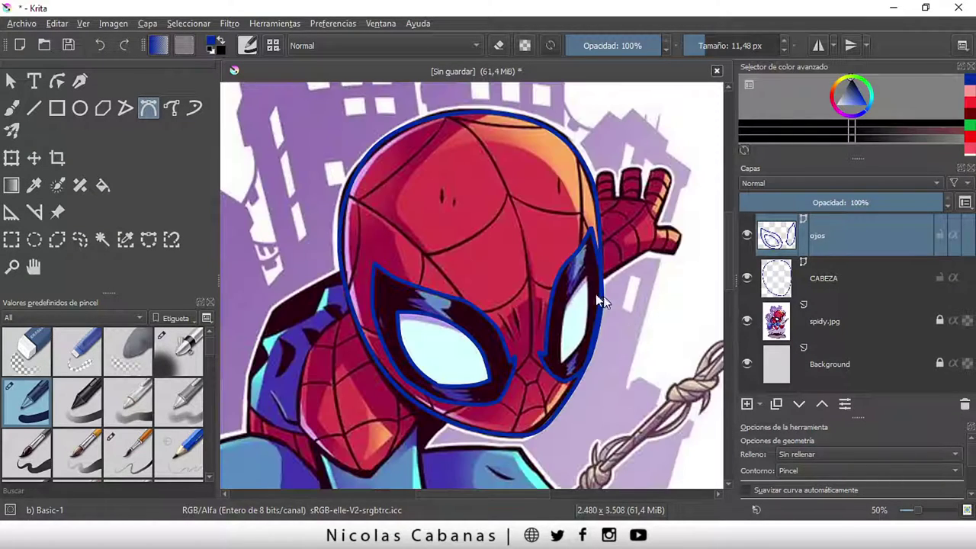
pyautogui.scroll(1, 586, 336)
pyautogui.scroll(1, 572, 366)
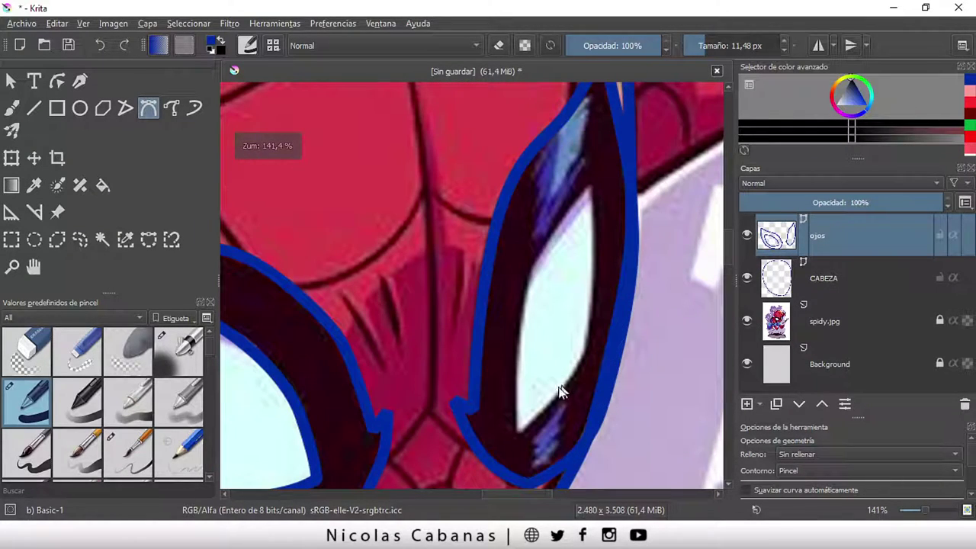
pyautogui.click(518, 433)
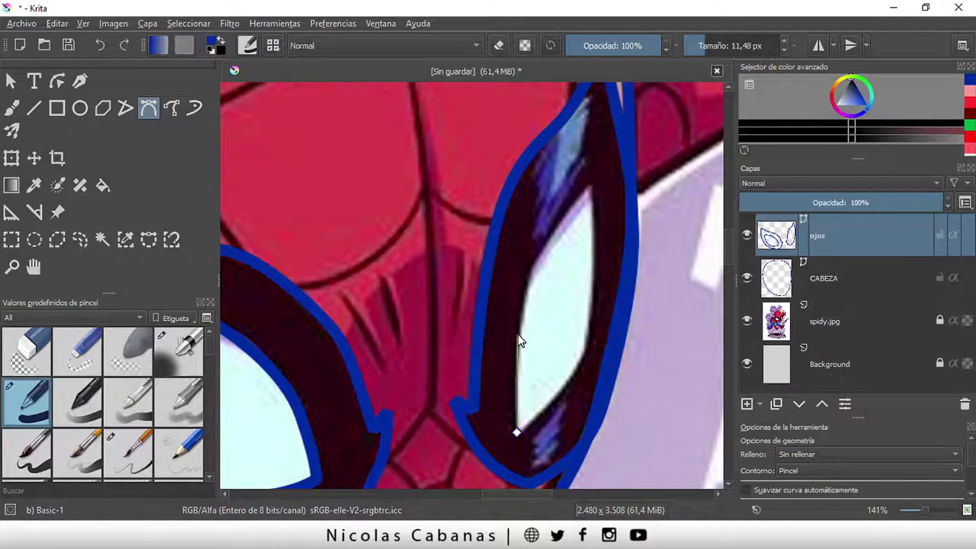
pyautogui.moveTo(531, 267); pyautogui.dragTo(560, 242)
pyautogui.click(593, 183)
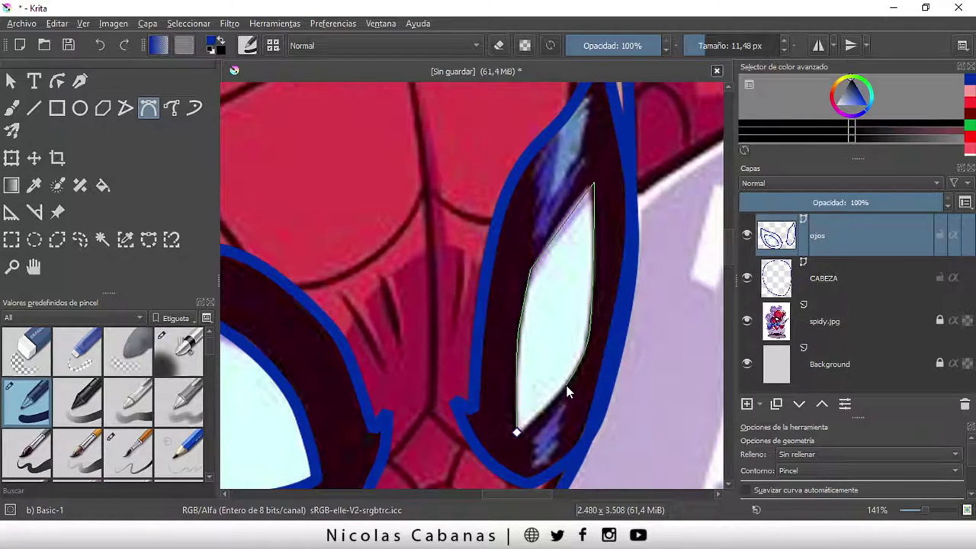
pyautogui.click(518, 432)
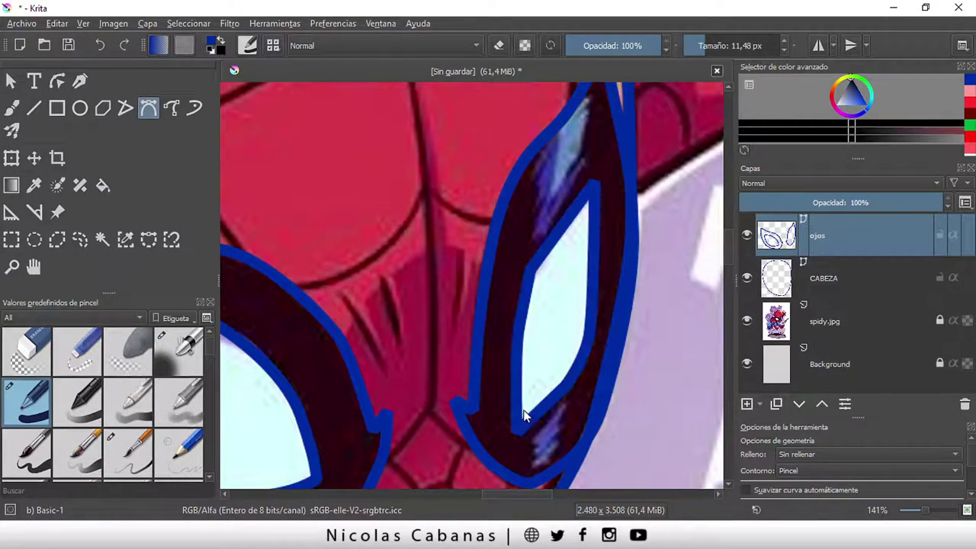
pyautogui.scroll(-1, 476, 440)
pyautogui.scroll(-1, 476, 441)
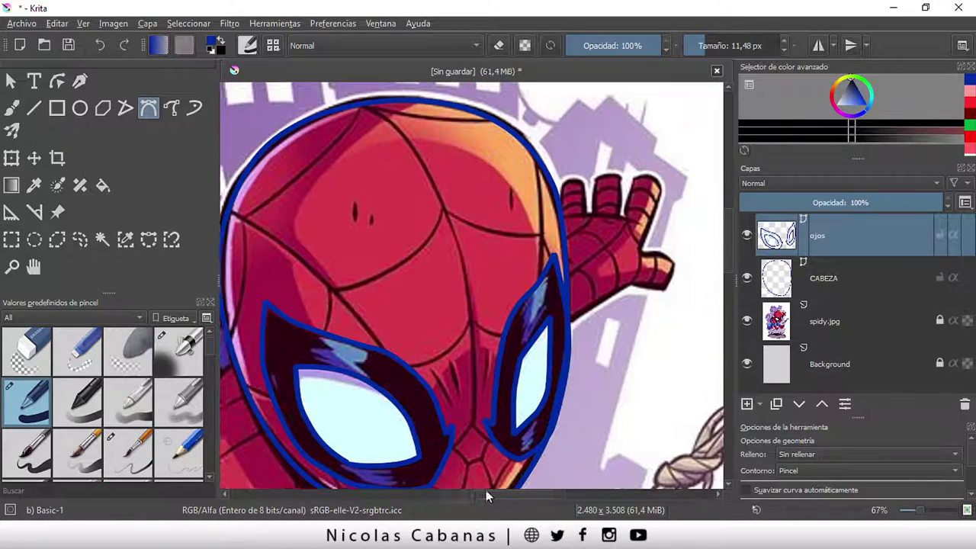
pyautogui.scroll(-1, 511, 431)
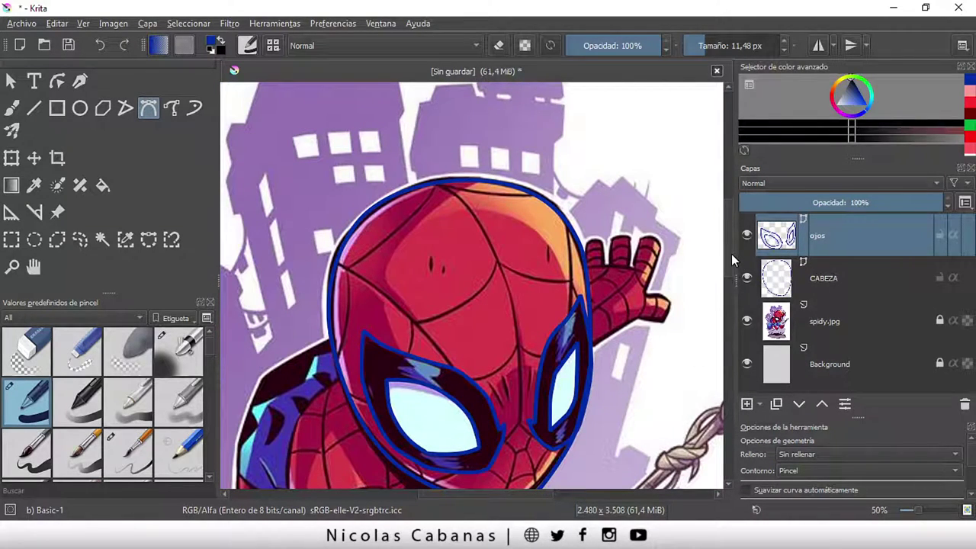
pyautogui.moveTo(729, 266); pyautogui.dragTo(727, 280)
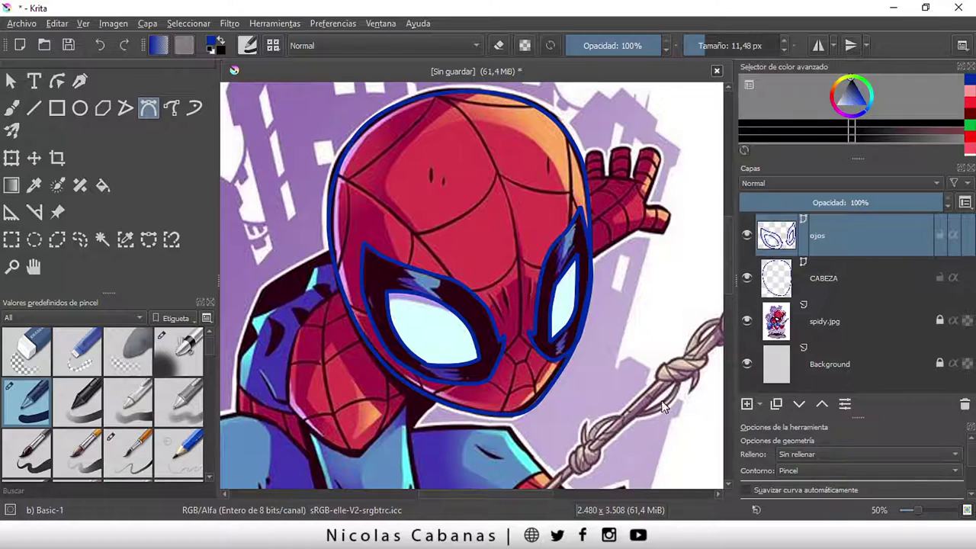
# Hide spidy.jpg, enlarge layer thumbnails, resize the dockers, and pick the Select Shapes tool
pyautogui.click(747, 320)
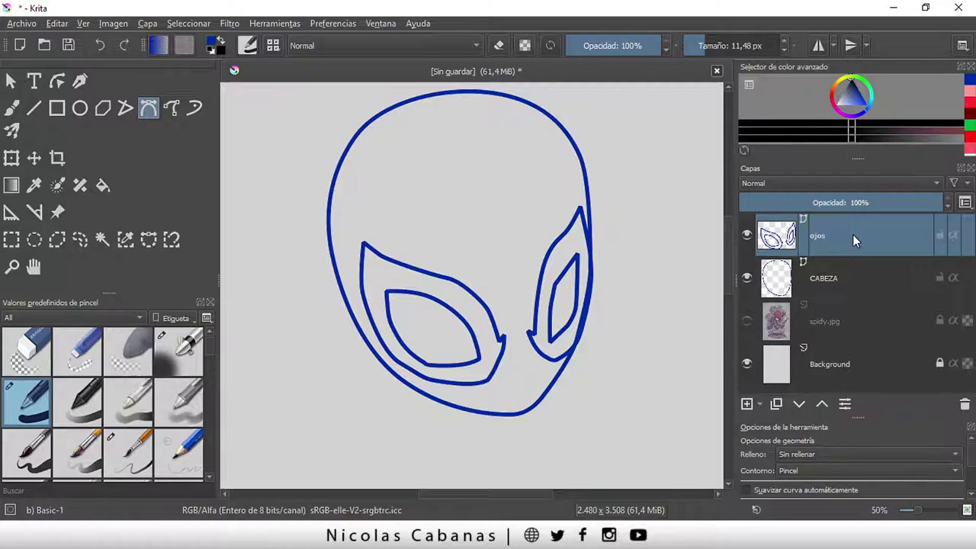
pyautogui.click(965, 201)
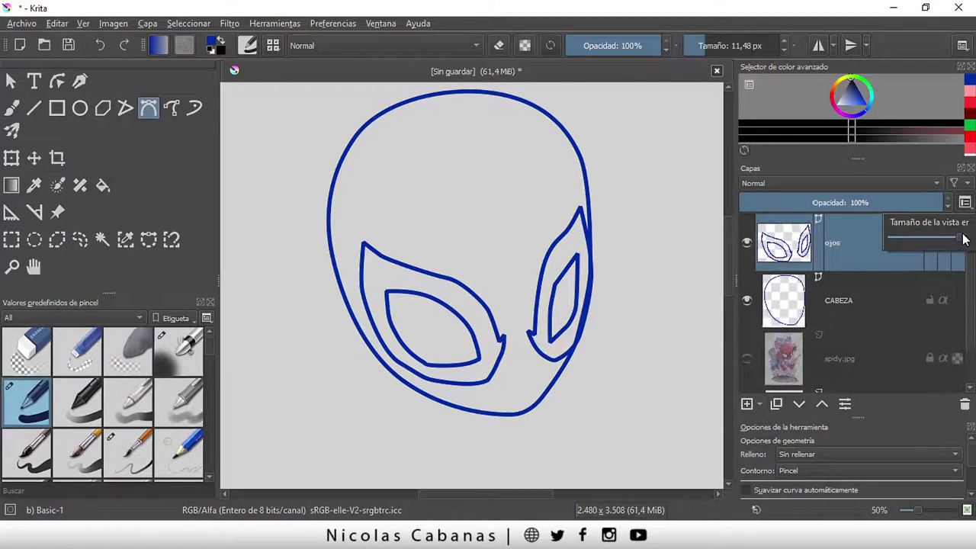
pyautogui.moveTo(942, 241); pyautogui.dragTo(930, 233)
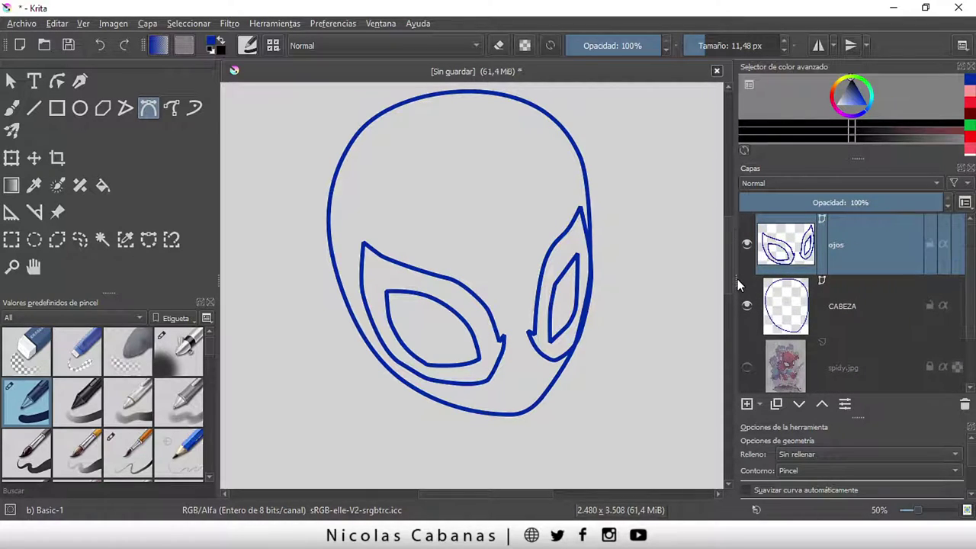
pyautogui.moveTo(734, 279); pyautogui.dragTo(610, 281)
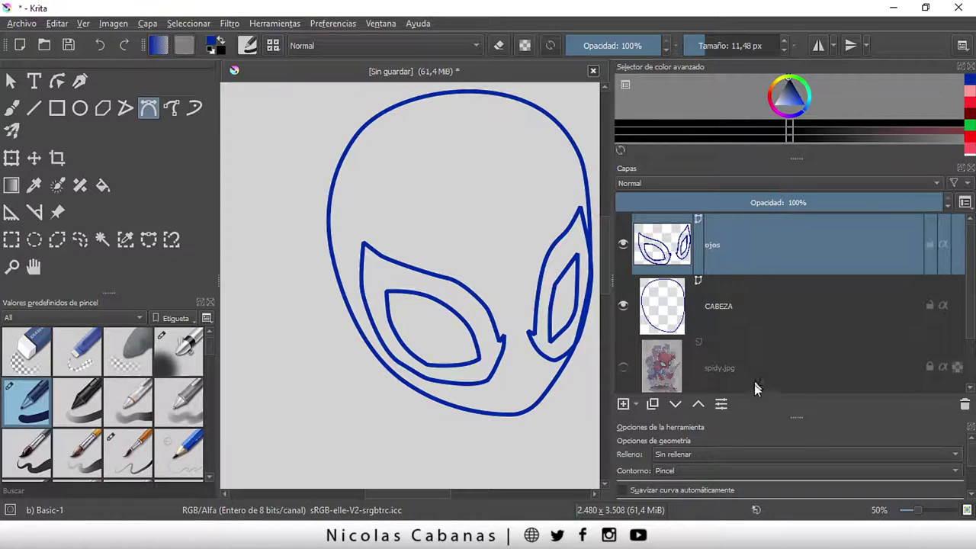
pyautogui.moveTo(799, 416); pyautogui.dragTo(801, 363)
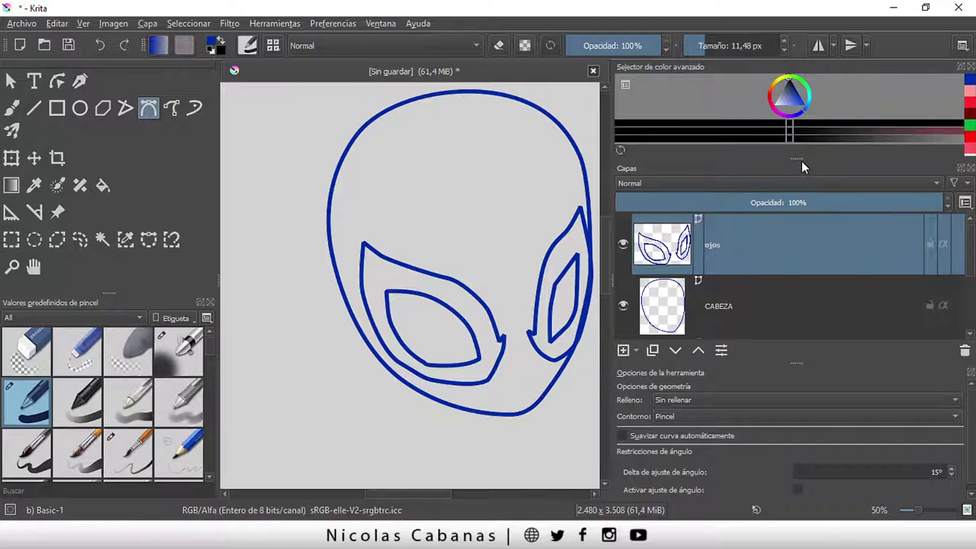
pyautogui.moveTo(800, 159); pyautogui.dragTo(796, 145)
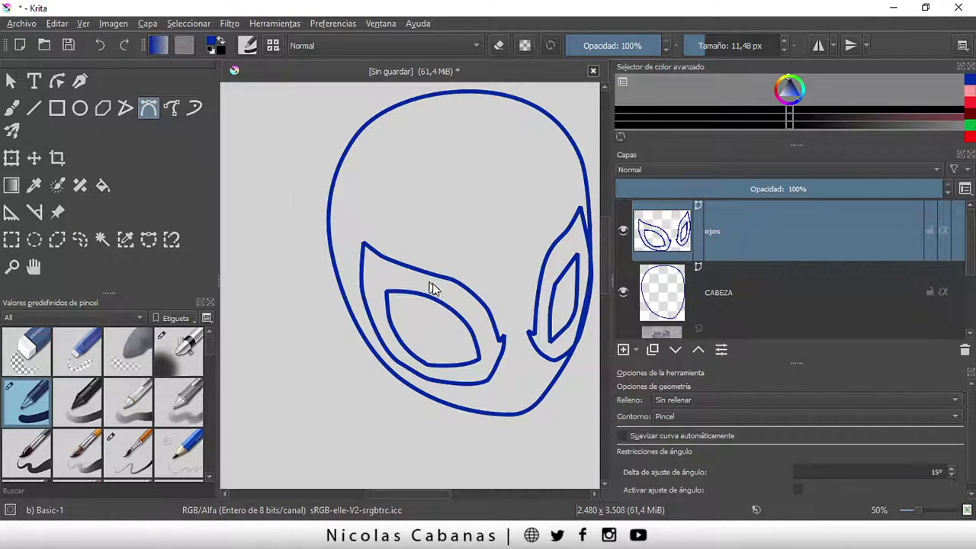
pyautogui.scroll(1, 427, 284)
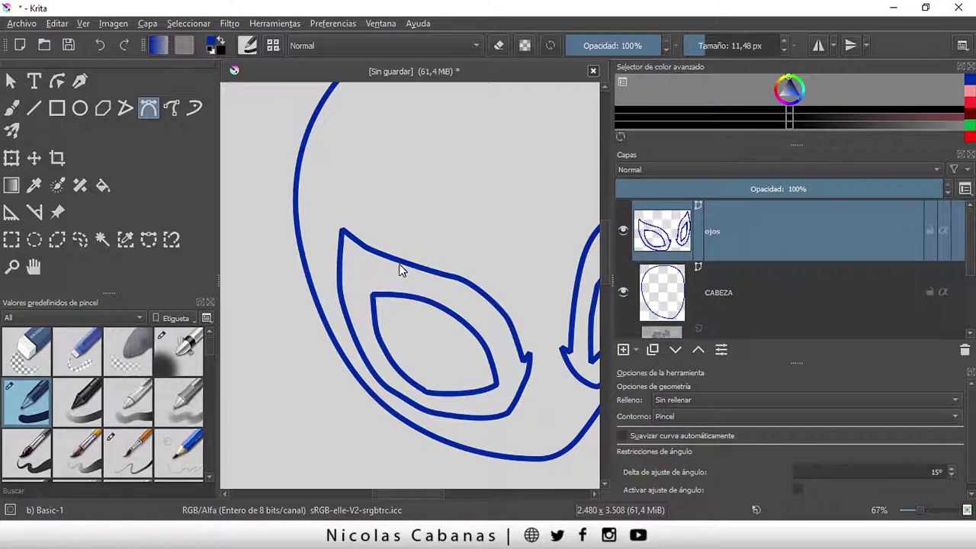
pyautogui.click(11, 81)
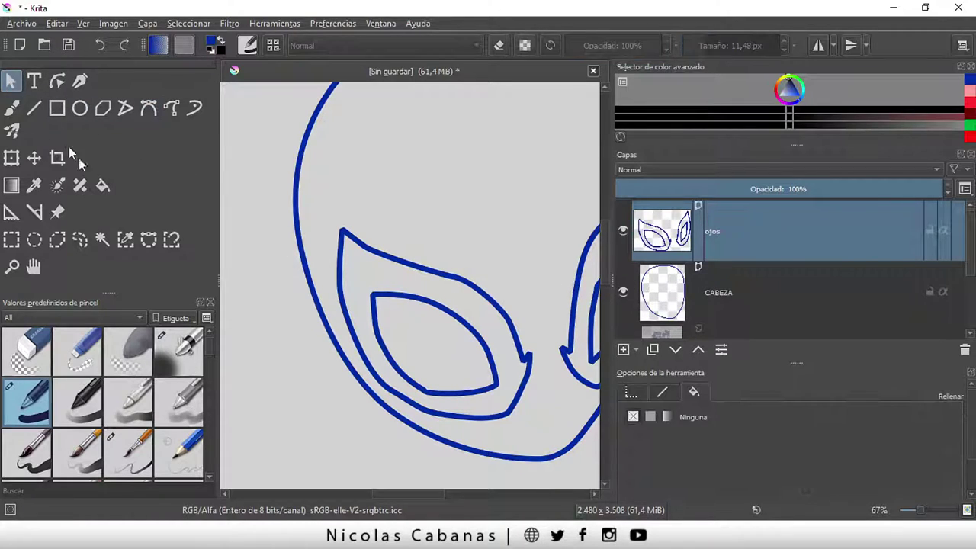
# Select the left eye's inner outline and reveal its stroke thickness setting
pyautogui.moveTo(387, 496); pyautogui.dragTo(420, 497)
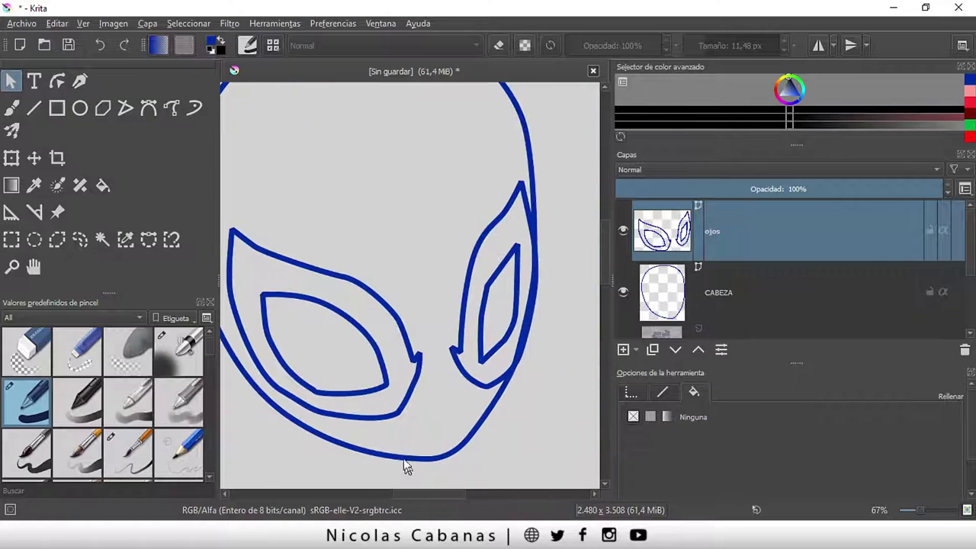
pyautogui.click(327, 325)
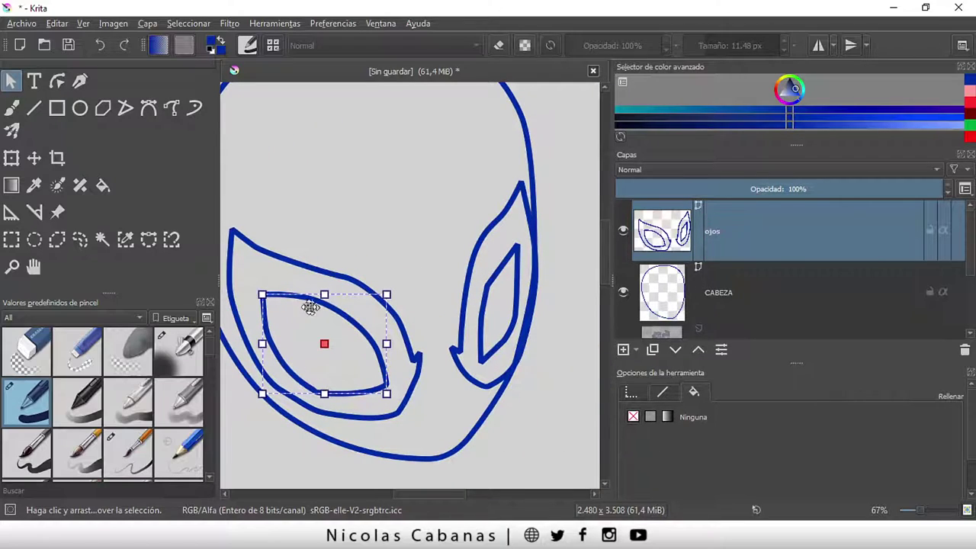
pyautogui.click(665, 392)
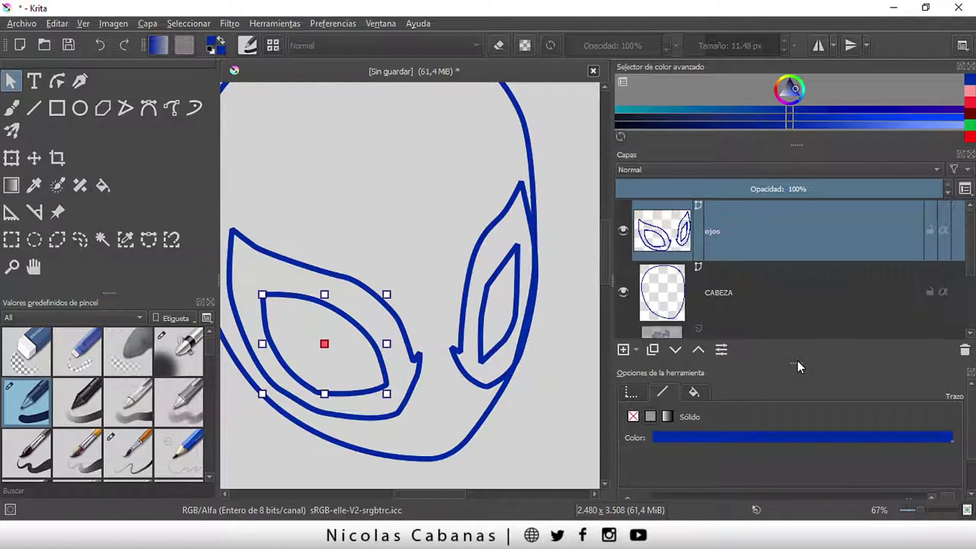
pyautogui.moveTo(800, 363); pyautogui.dragTo(800, 351)
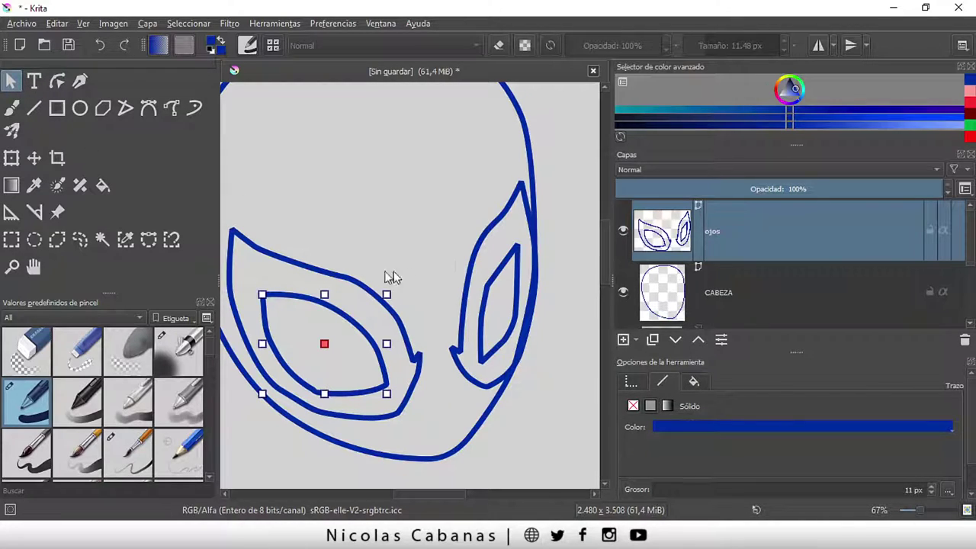
# Reselect the left eye's inner outline and set its stroke thickness to 8 px
pyautogui.click(480, 263)
pyautogui.click(317, 267)
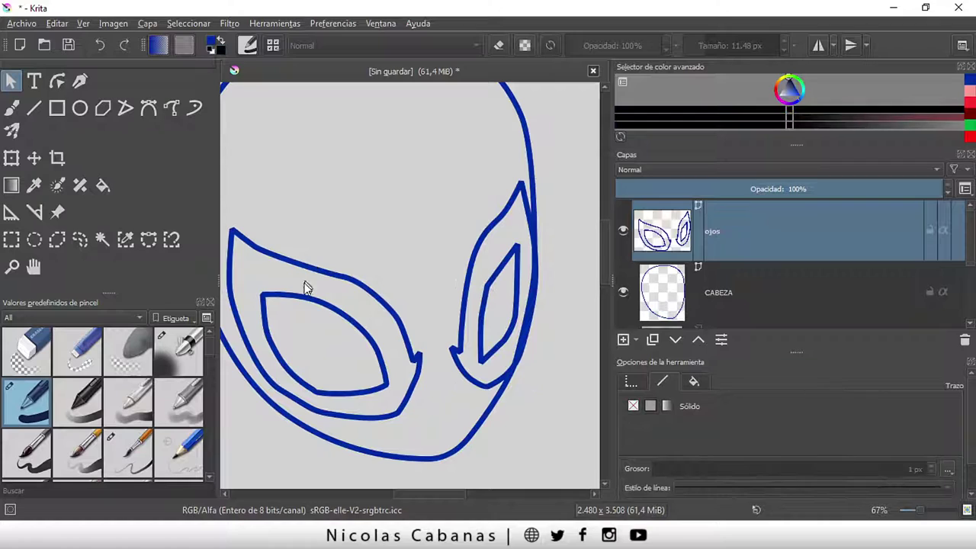
pyautogui.click(305, 279)
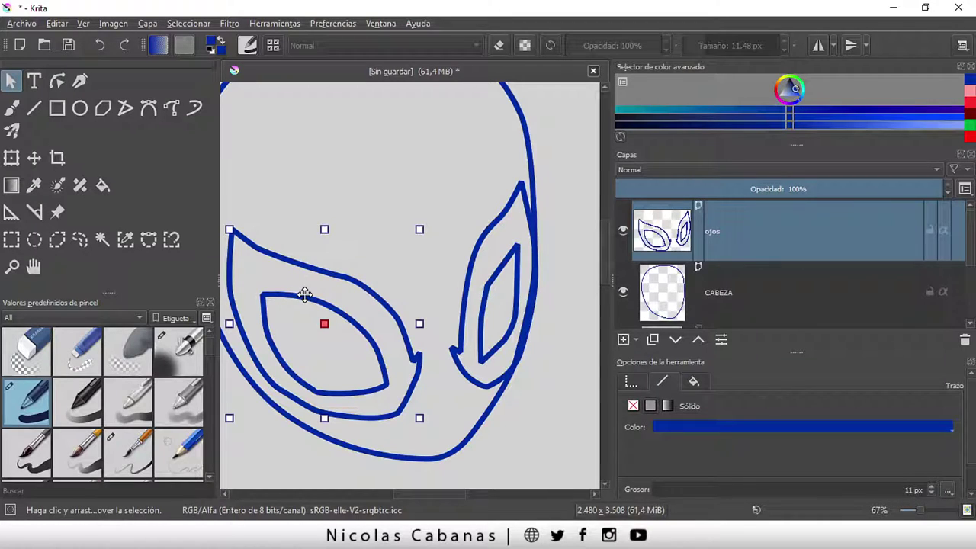
pyautogui.click(535, 424)
pyautogui.click(341, 396)
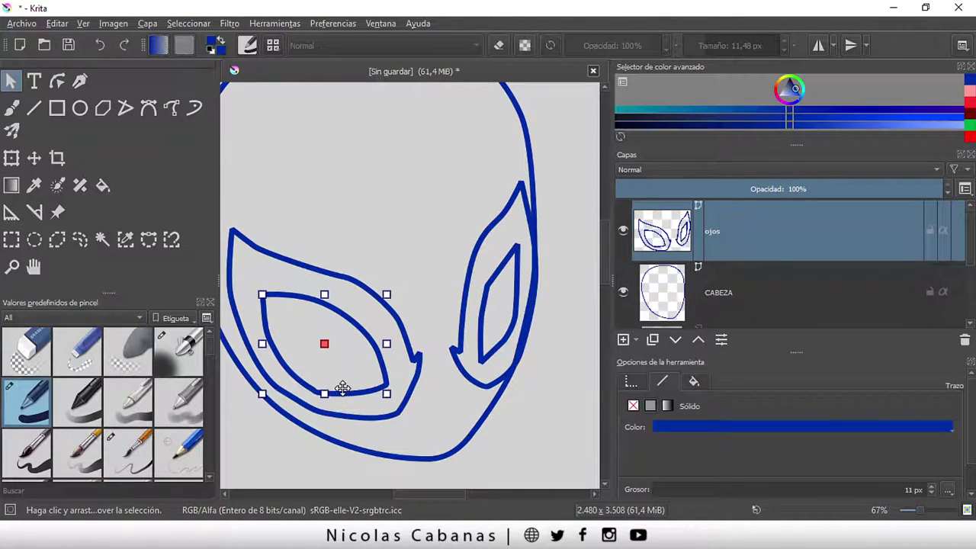
pyautogui.click(546, 401)
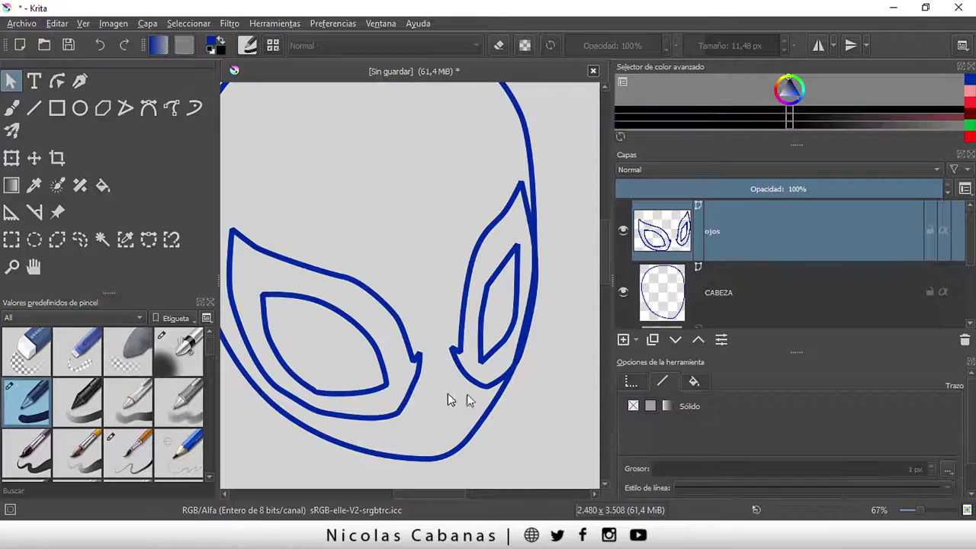
pyautogui.click(402, 404)
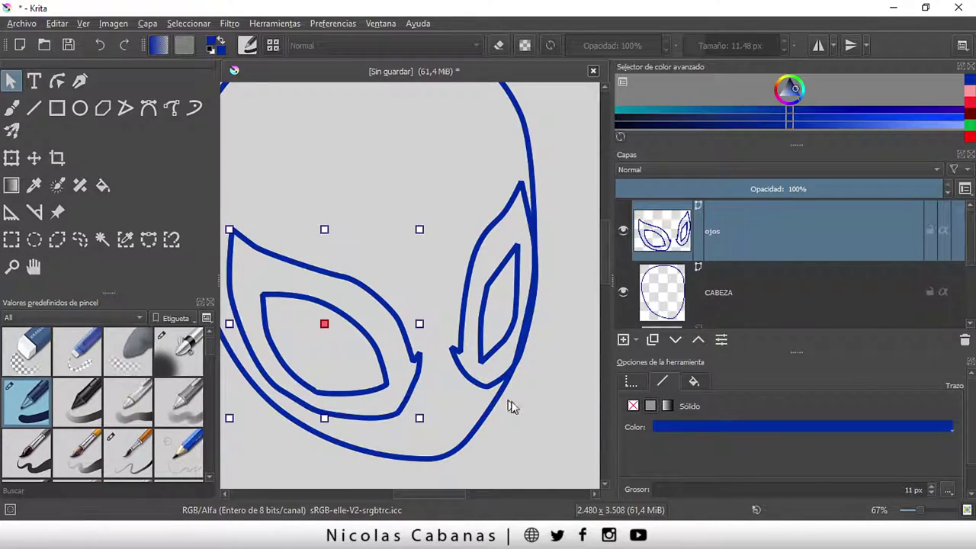
pyautogui.click(553, 411)
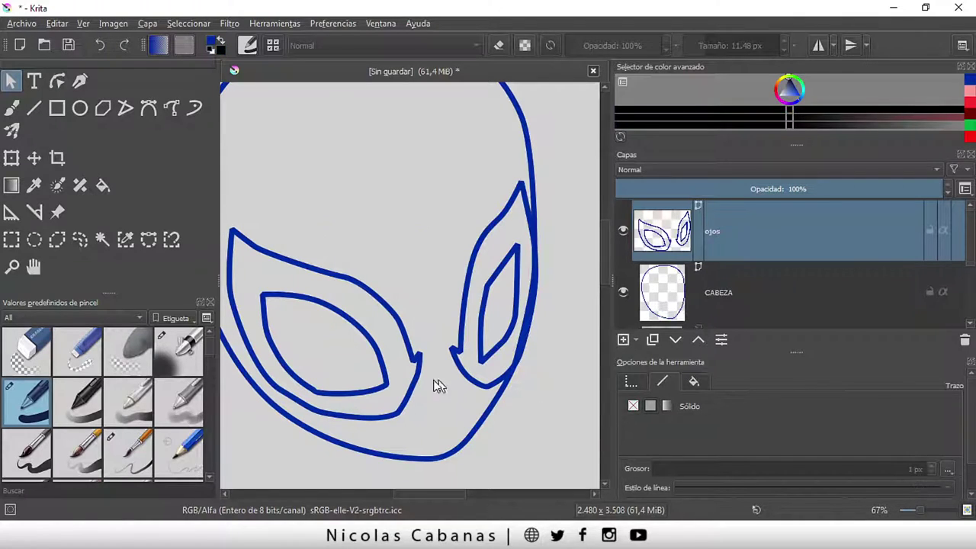
pyautogui.click(380, 396)
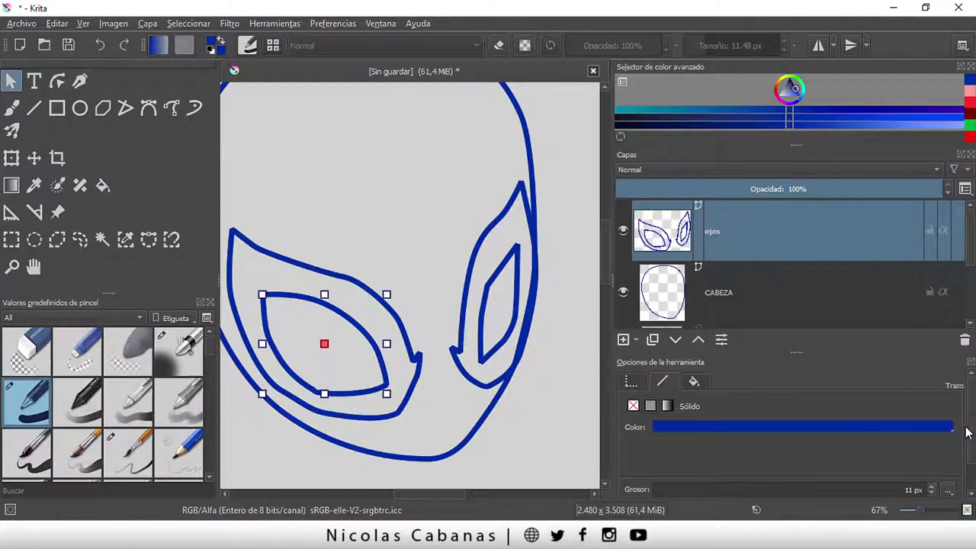
pyautogui.scroll(-2, 965, 458)
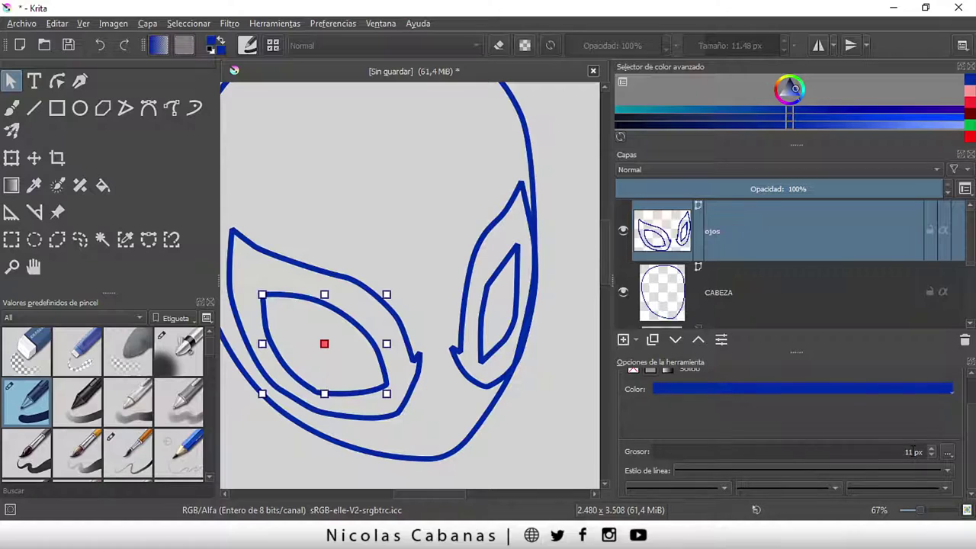
pyautogui.doubleClick(883, 452)
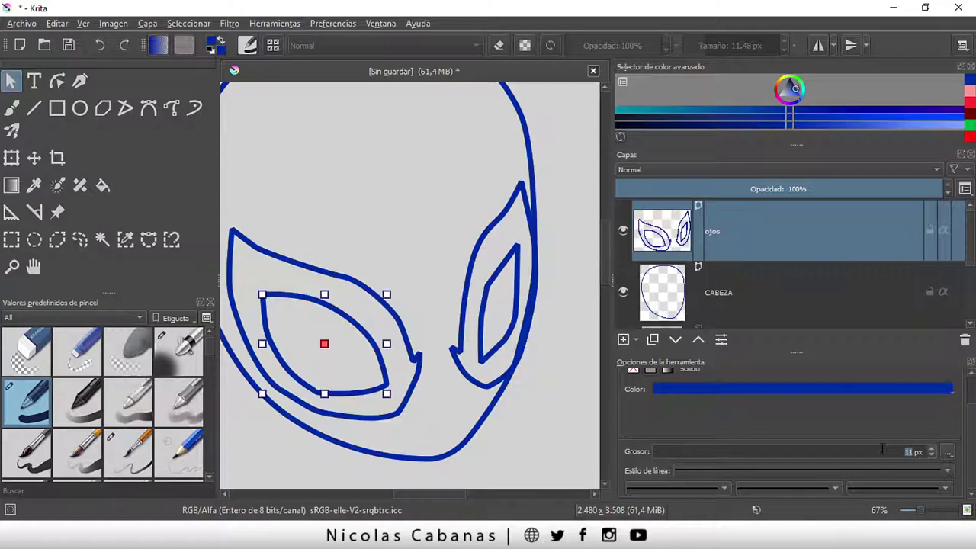
pyautogui.write('8')
pyautogui.press('Return')
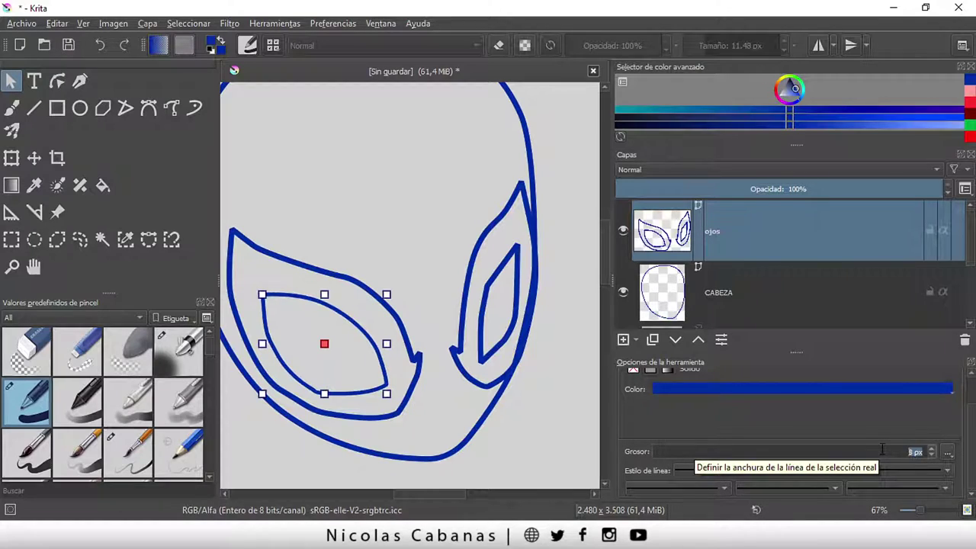
# Set the right eye's inner outline stroke to 8 px and deselect it
pyautogui.click(509, 344)
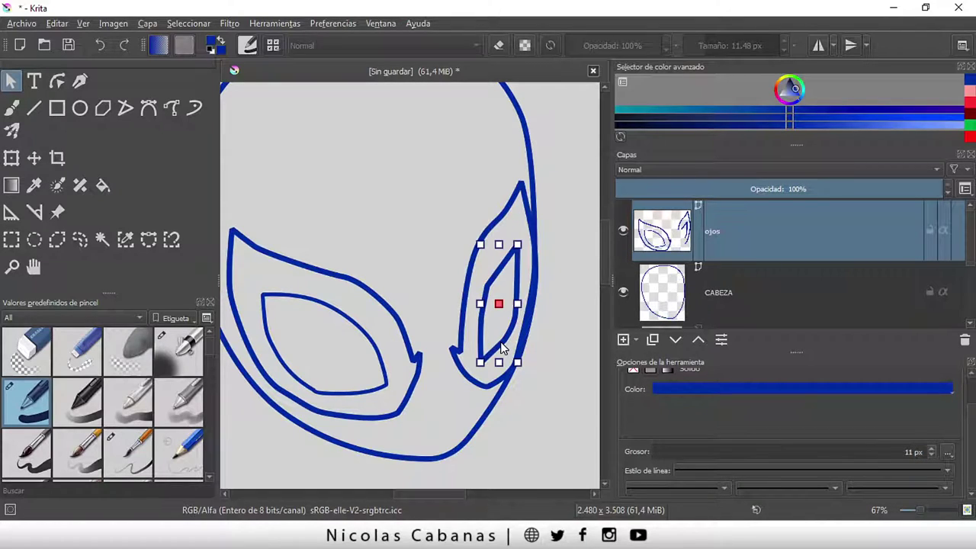
pyautogui.click(907, 452)
pyautogui.doubleClick(896, 456)
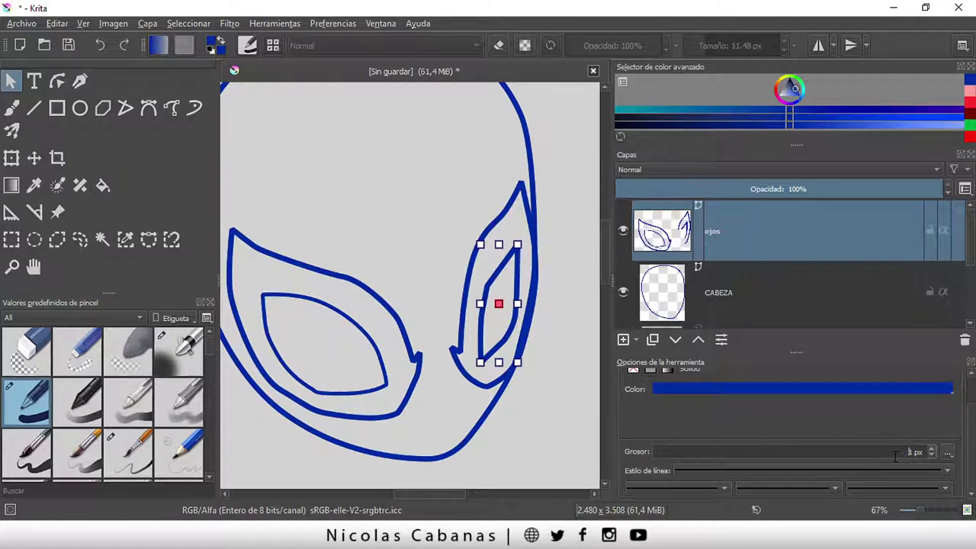
pyautogui.write('8')
pyautogui.press('Return')
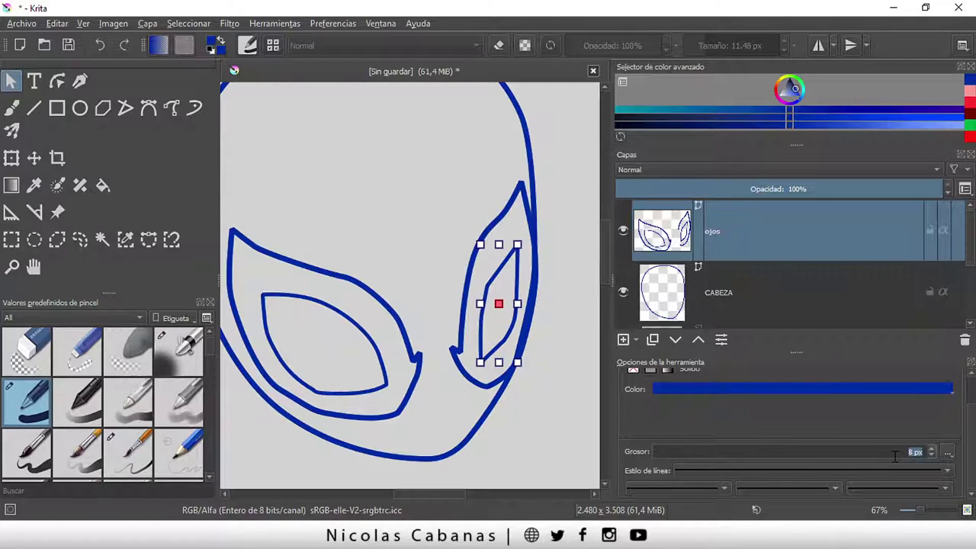
pyautogui.click(526, 436)
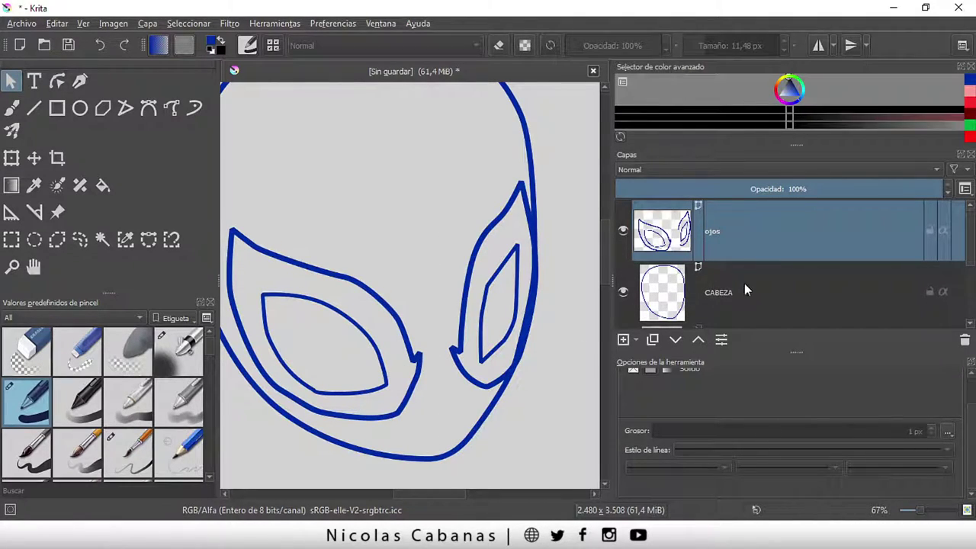
# Make the CABEZA layer active and select its head outline shape
pyautogui.click(765, 287)
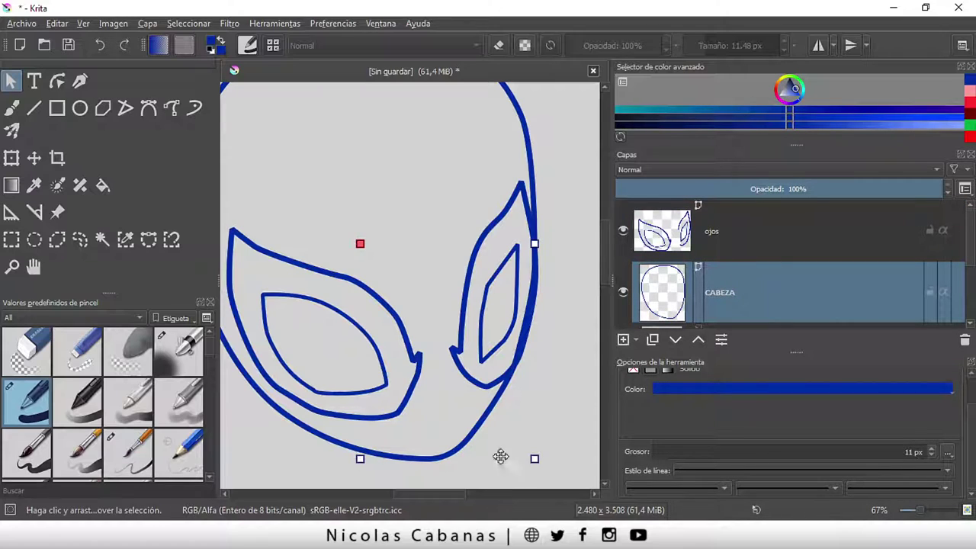
pyautogui.scroll(-1, 481, 366)
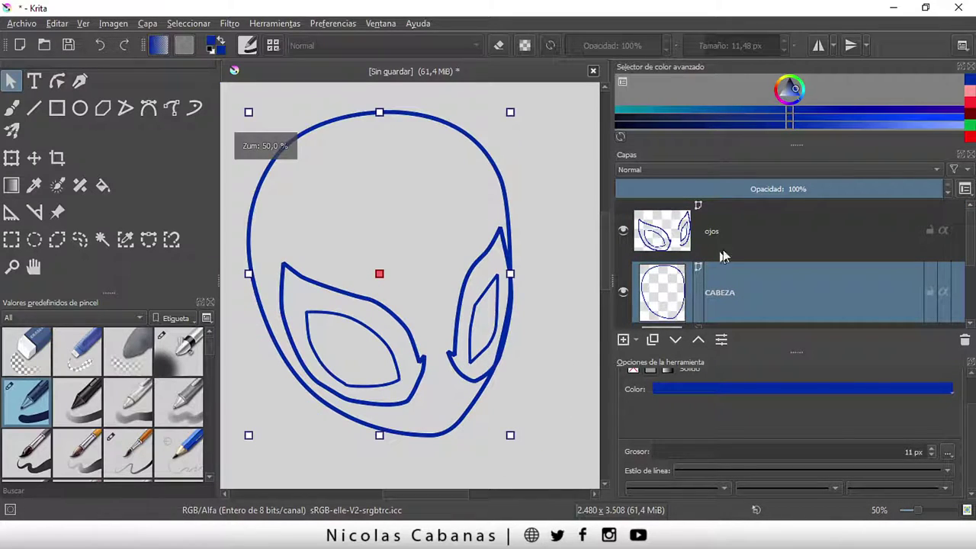
pyautogui.click(523, 171)
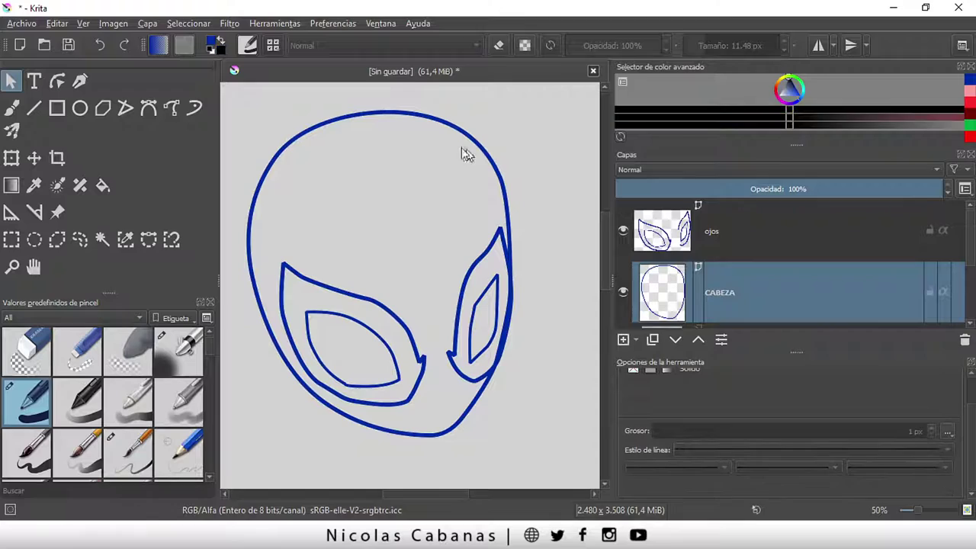
pyautogui.click(360, 116)
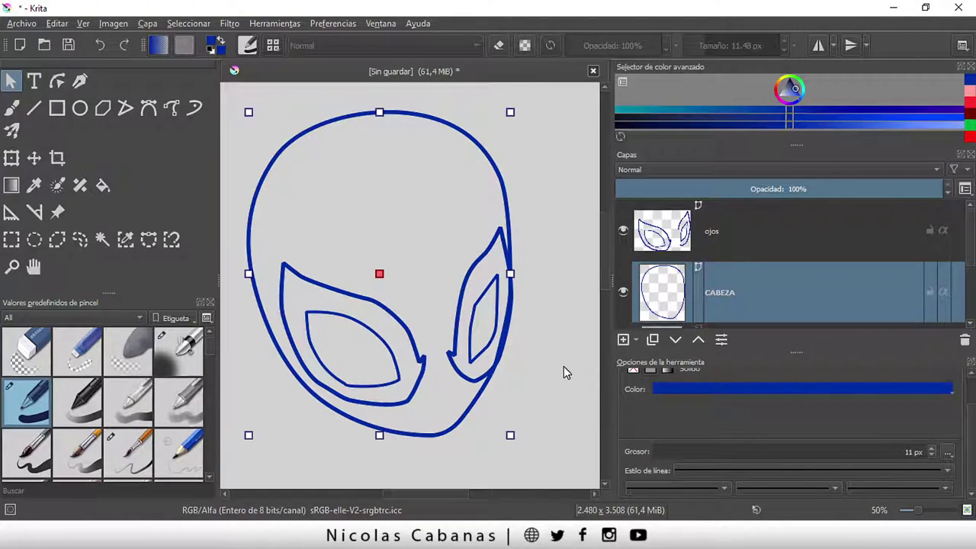
# Briefly show and hide the spidy.jpg reference, then bring ojos and CABEZA into view
pyautogui.scroll(-2, 744, 296)
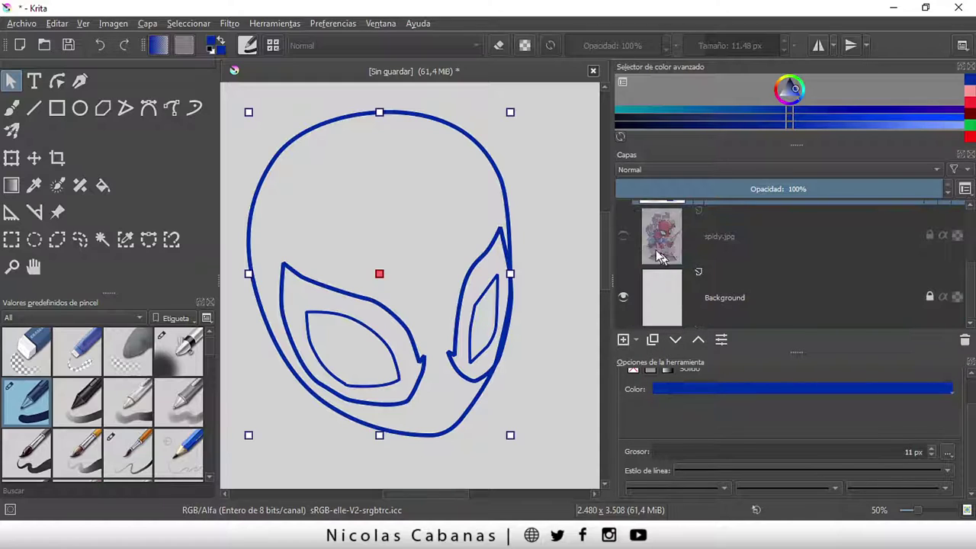
pyautogui.click(623, 236)
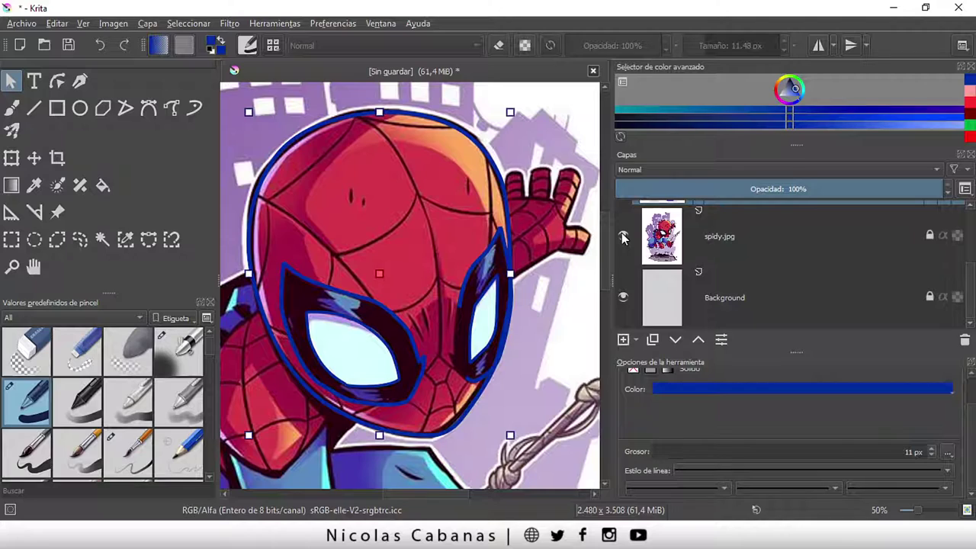
pyautogui.click(623, 236)
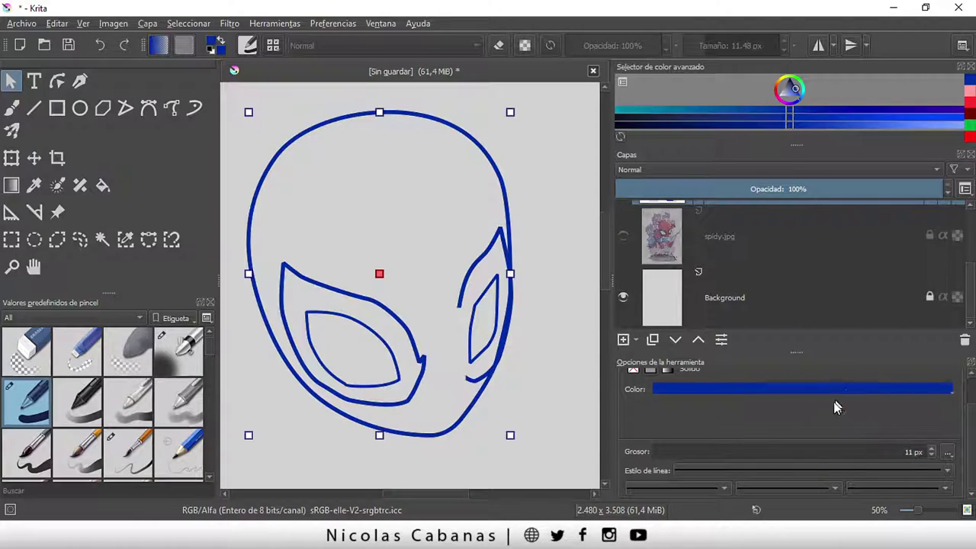
pyautogui.scroll(2, 834, 402)
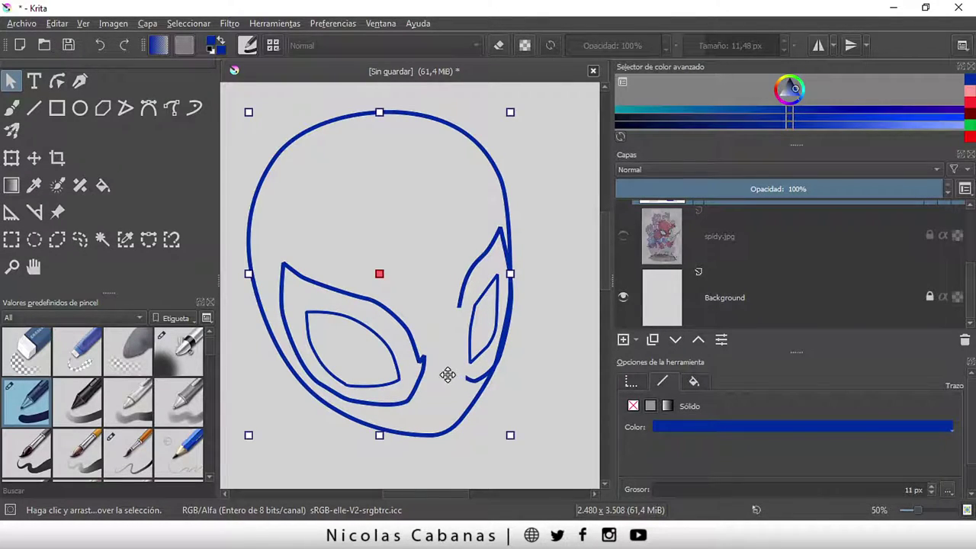
pyautogui.scroll(1, 447, 375)
pyautogui.scroll(-1, 447, 388)
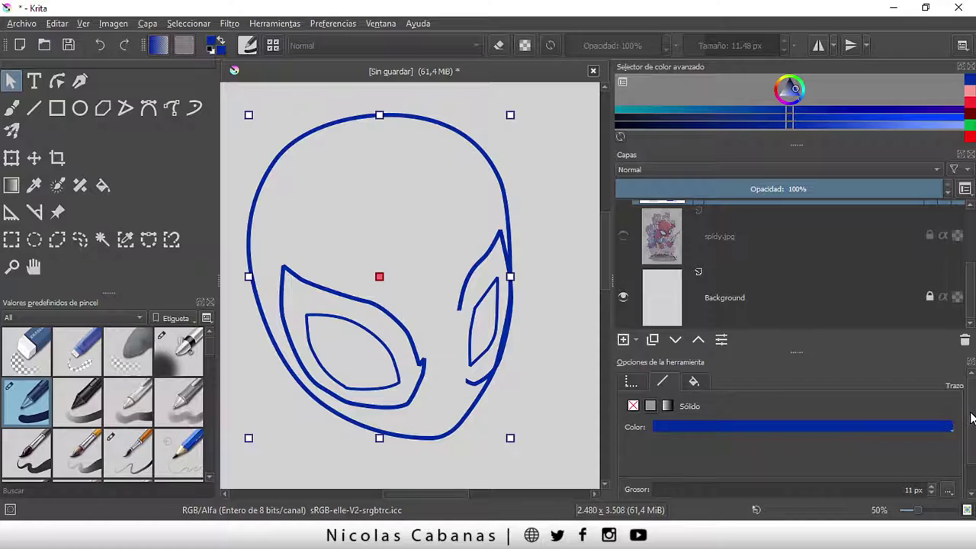
pyautogui.scroll(-2, 922, 425)
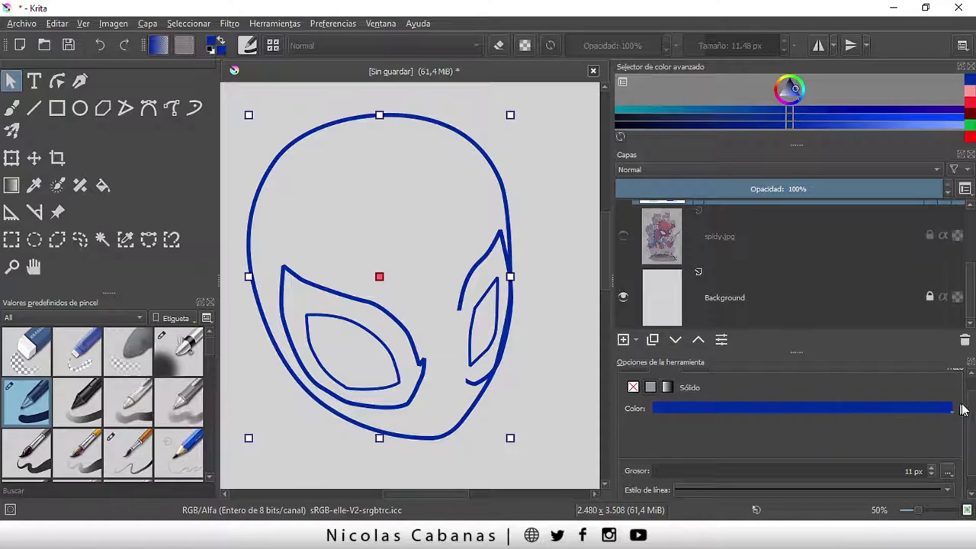
pyautogui.scroll(2, 900, 397)
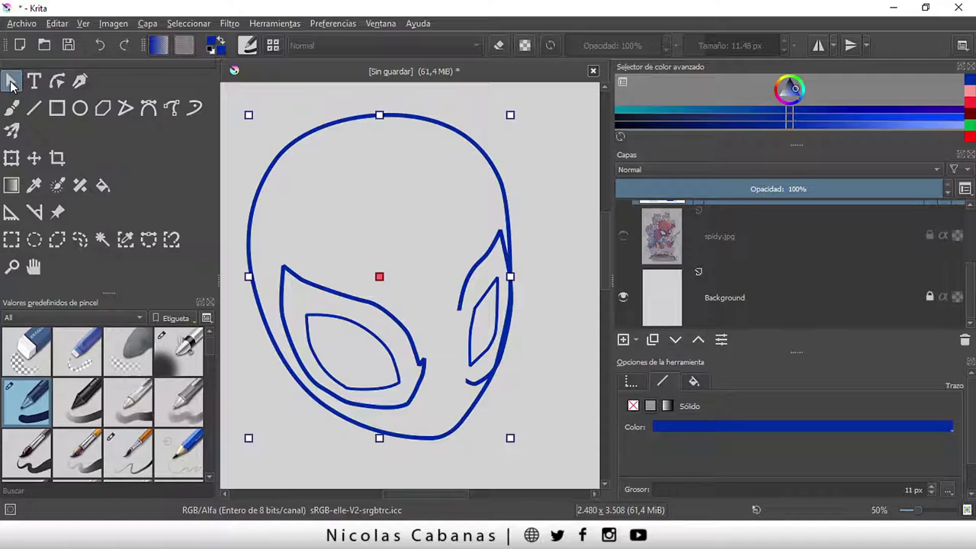
pyautogui.scroll(2, 768, 257)
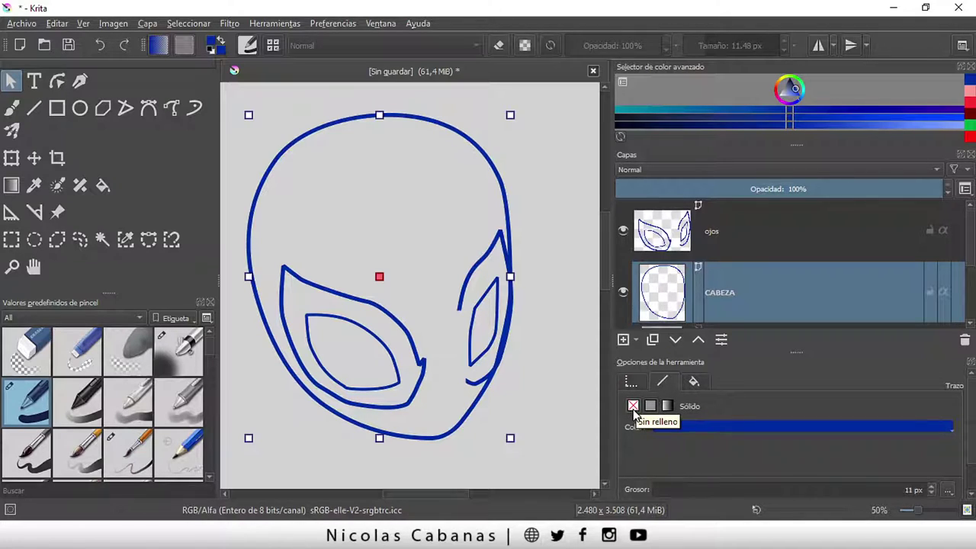
# Remove the head shape's stroke and give it a solid red fill
pyautogui.click(633, 407)
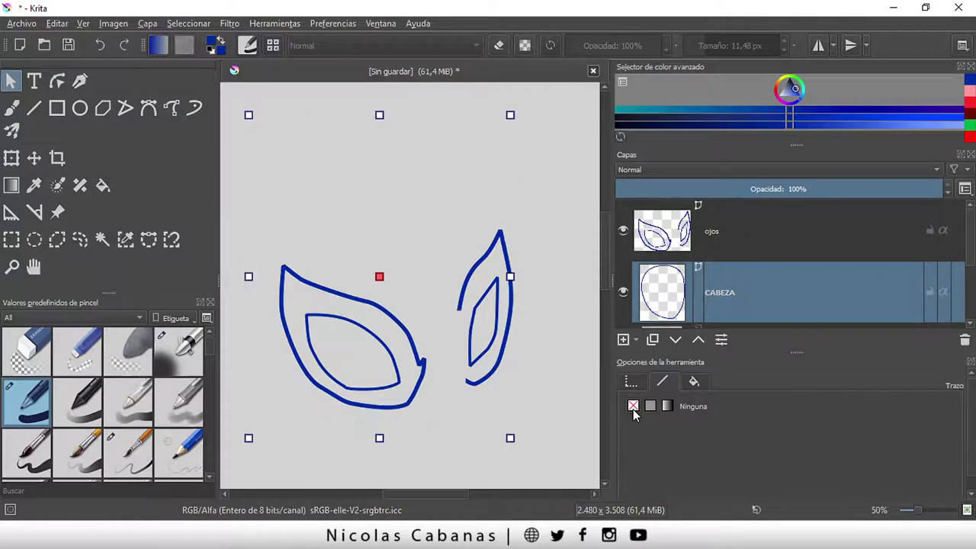
pyautogui.click(694, 381)
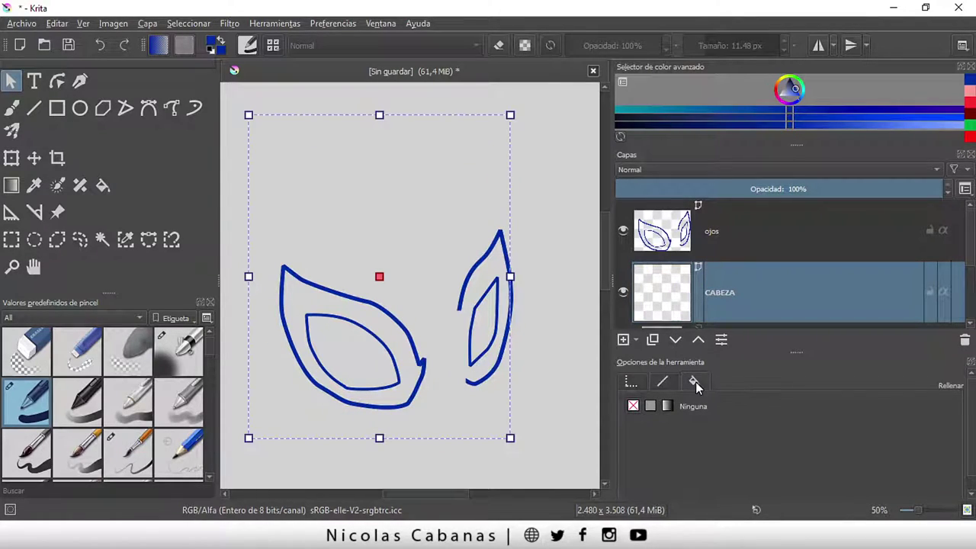
pyautogui.click(653, 407)
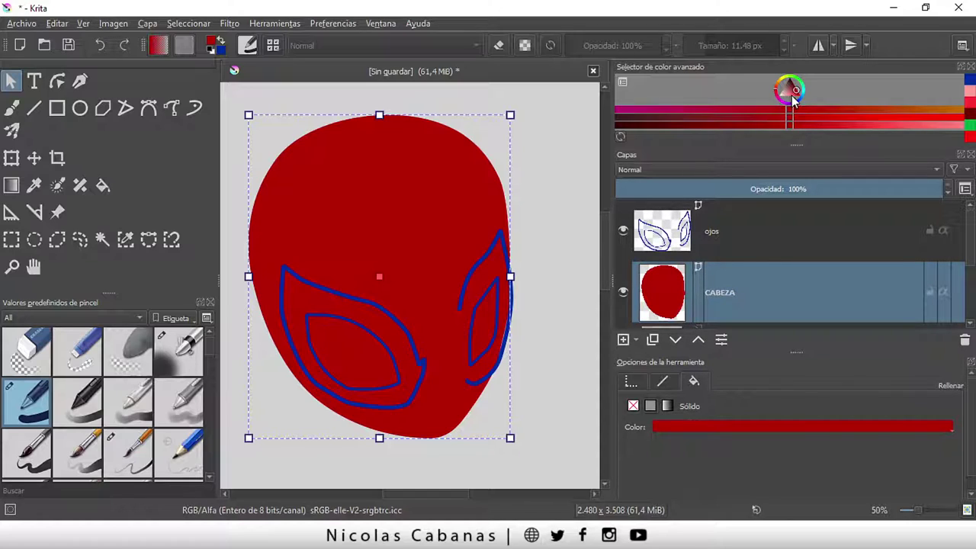
pyautogui.click(758, 427)
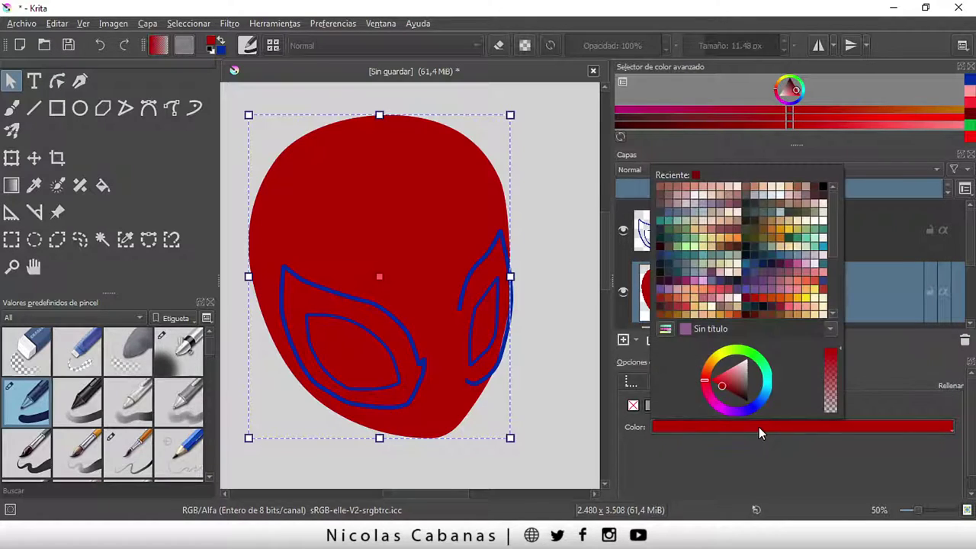
pyautogui.moveTo(723, 385); pyautogui.dragTo(728, 394)
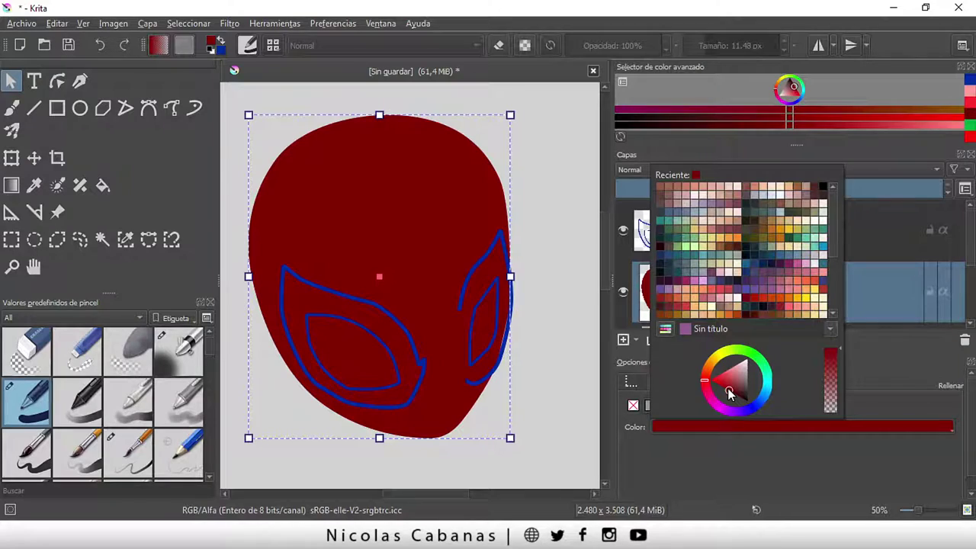
pyautogui.click(738, 466)
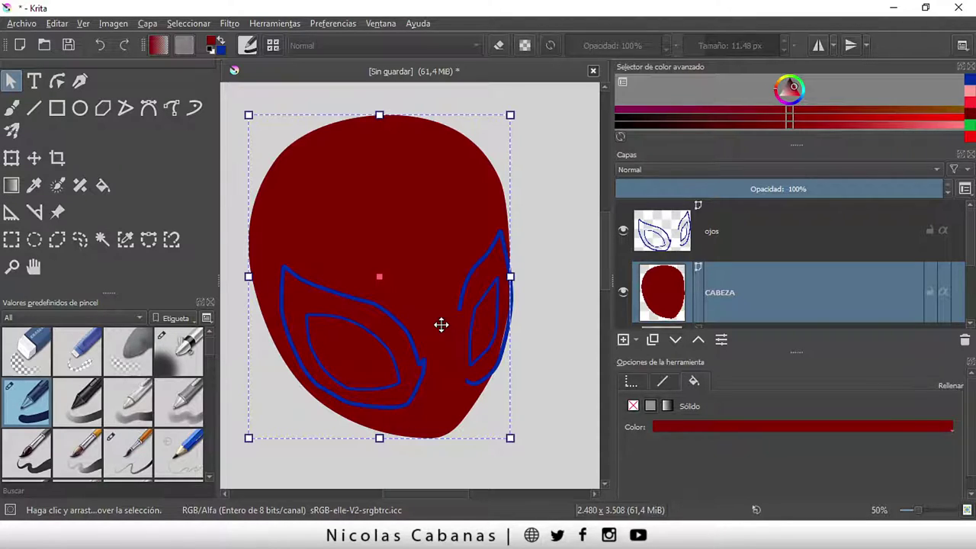
# Darken the head's solid fill to a deeper dark red
pyautogui.click(730, 429)
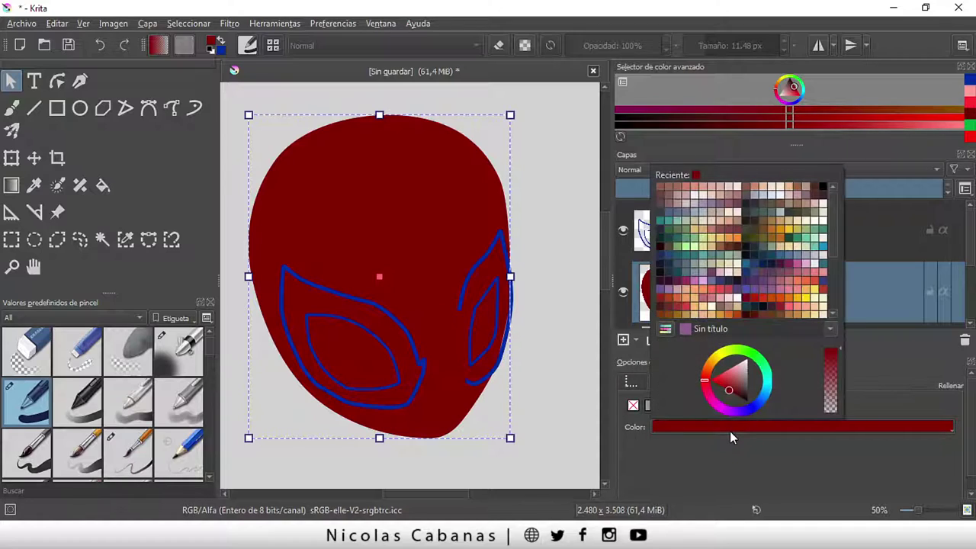
pyautogui.click(726, 387)
pyautogui.click(728, 389)
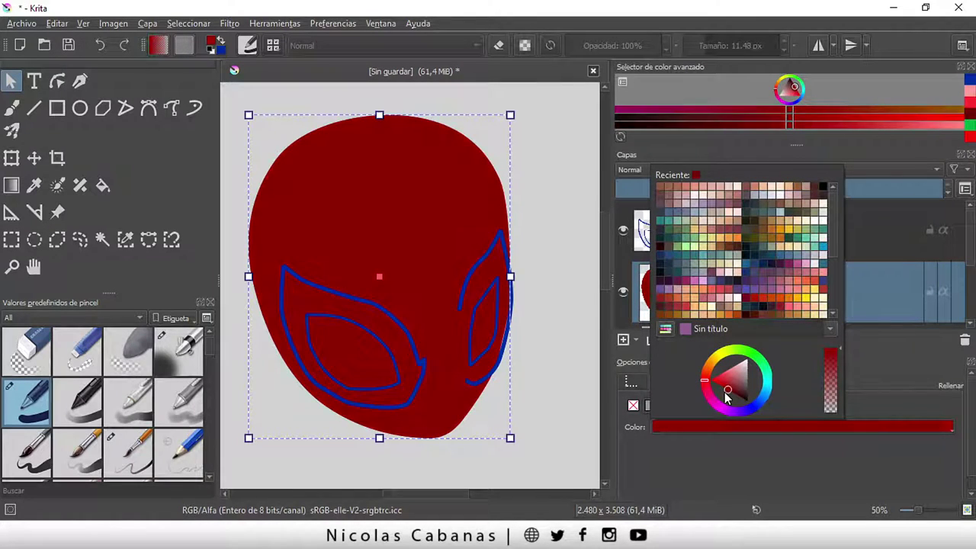
pyautogui.moveTo(723, 397); pyautogui.dragTo(725, 401)
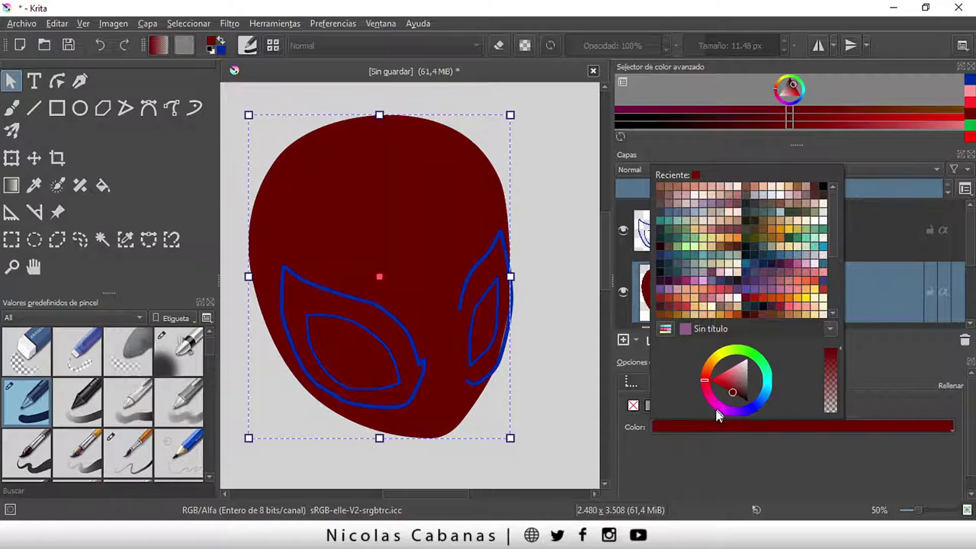
pyautogui.click(711, 462)
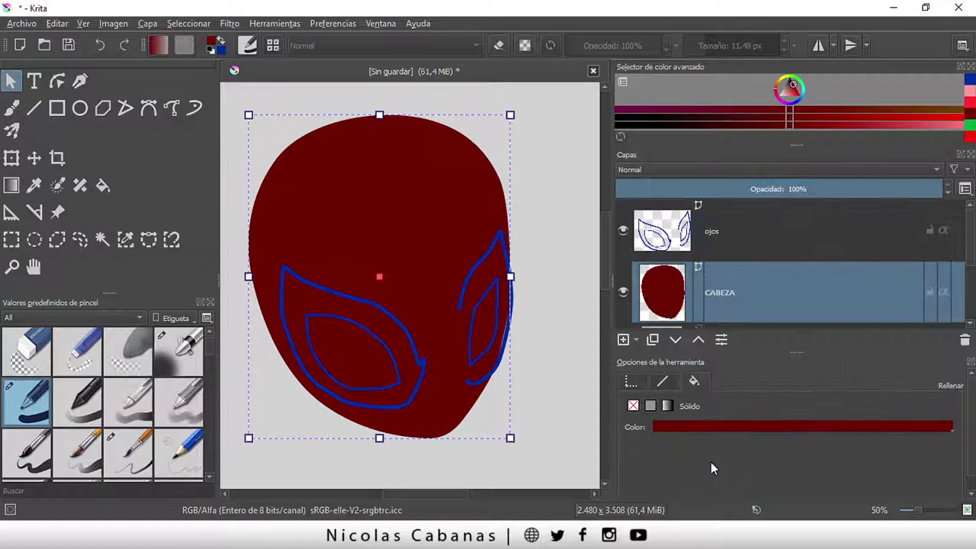
pyautogui.click(669, 386)
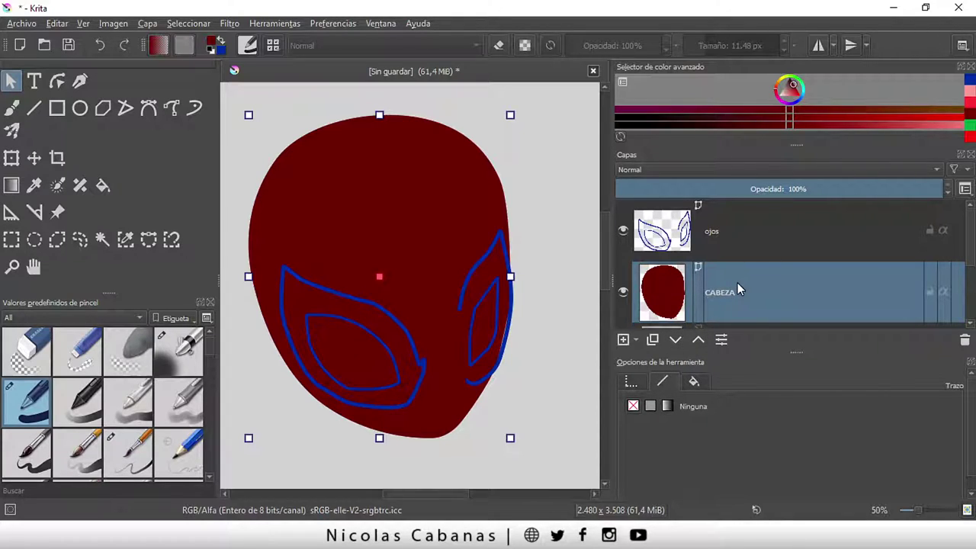
# Convert the CABEZA vector layer into a paint layer via Convertir > a capa de pintura
pyautogui.rightClick(737, 289)
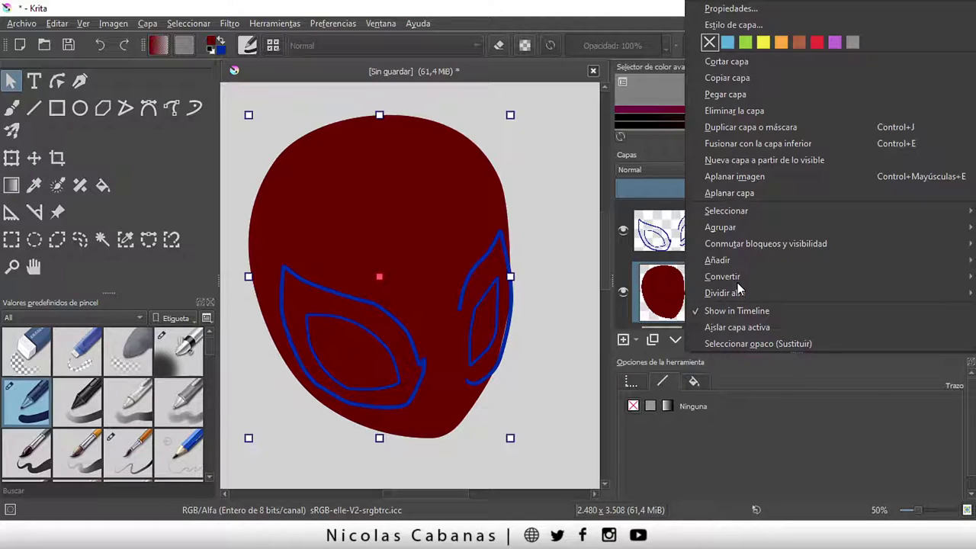
pyautogui.click(754, 389)
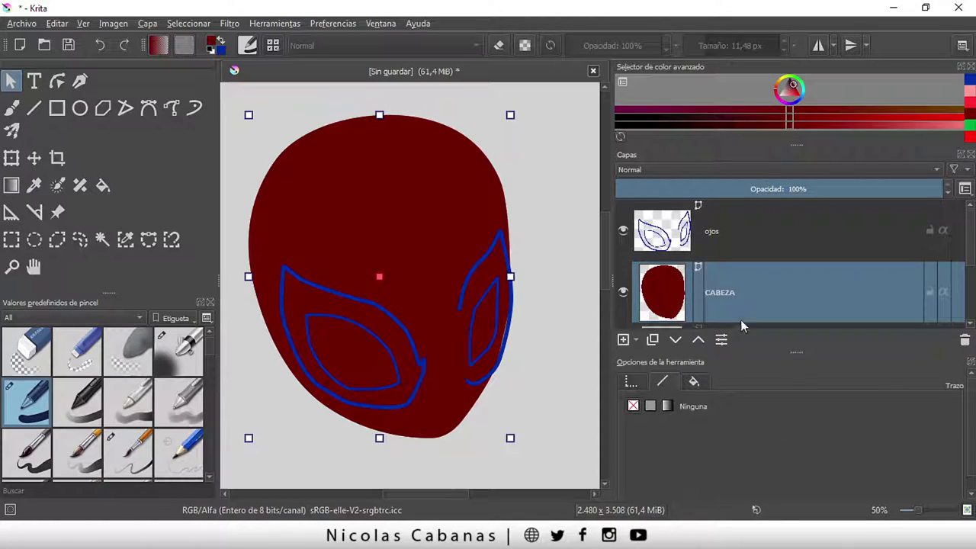
pyautogui.rightClick(722, 278)
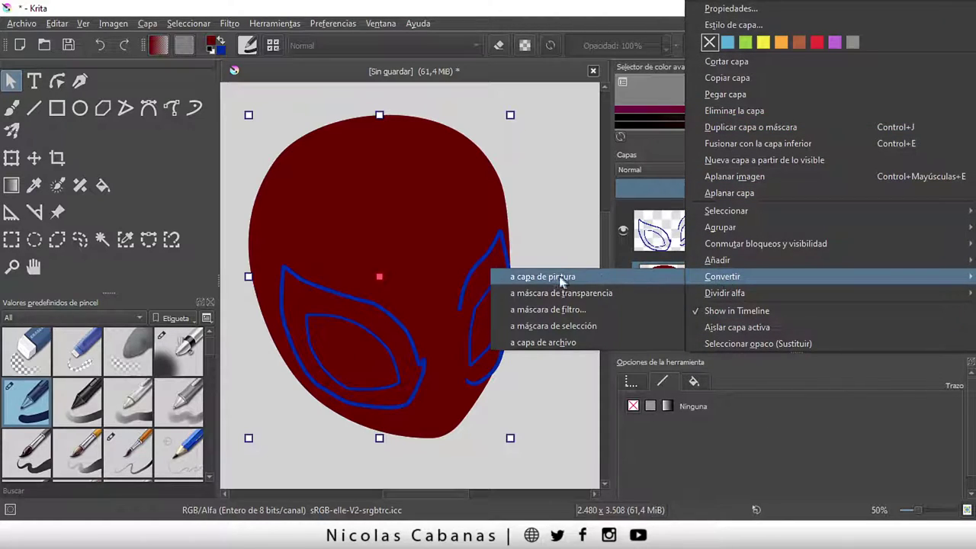
pyautogui.click(553, 276)
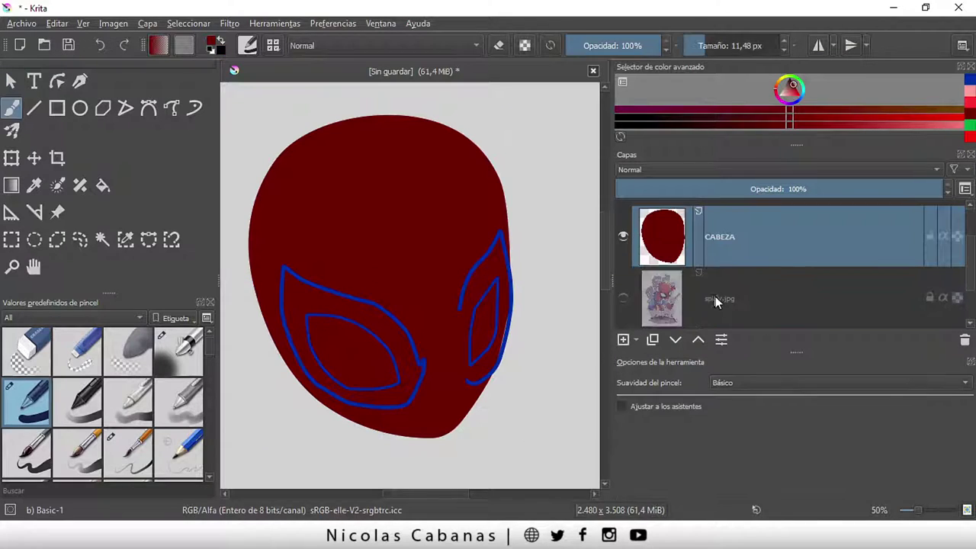
pyautogui.scroll(1, 724, 245)
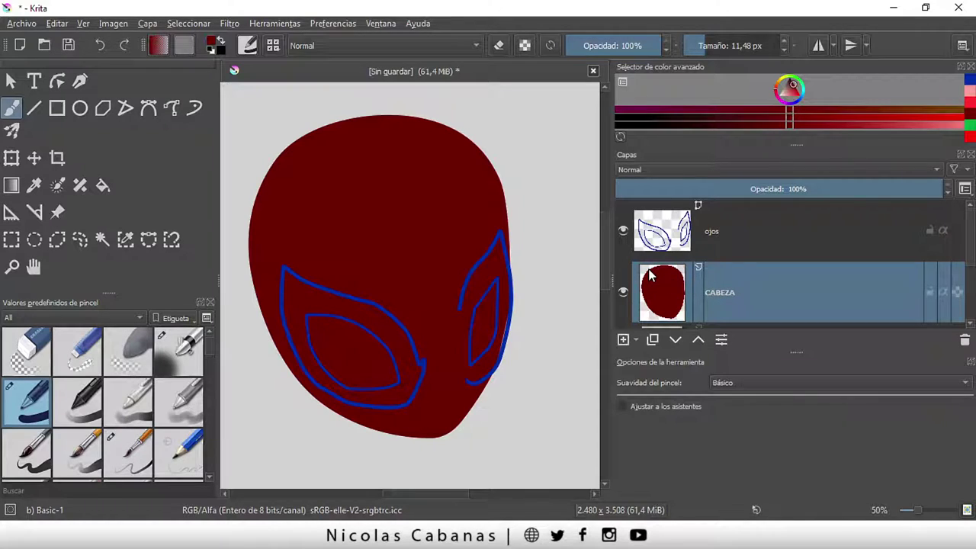
# Save the drawing as the .kra file 'spidy - clase transparencia'
pyautogui.click(22, 24)
pyautogui.click(68, 106)
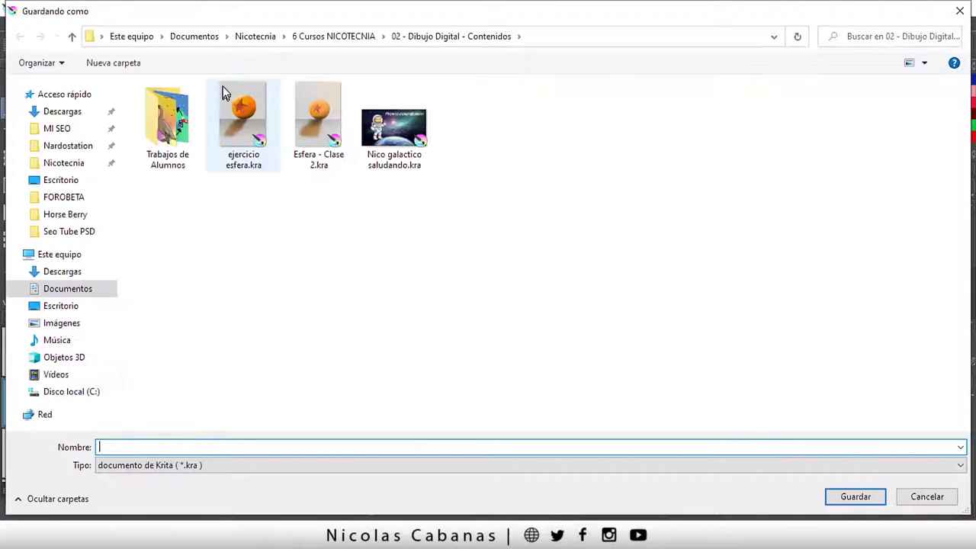
pyautogui.click(13, 94)
pyautogui.click(165, 448)
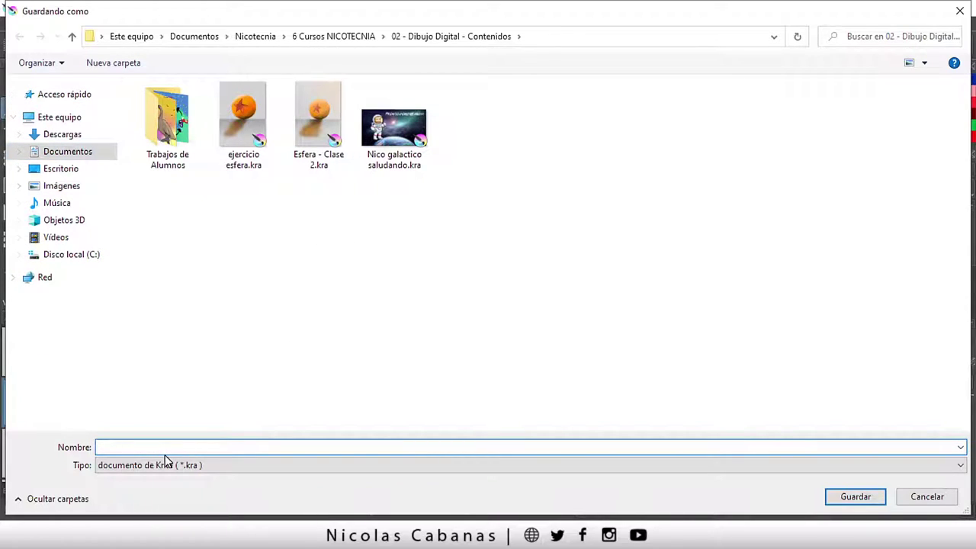
pyautogui.write('s')
pyautogui.write('- clase ')
pyautogui.write('de dibujo')
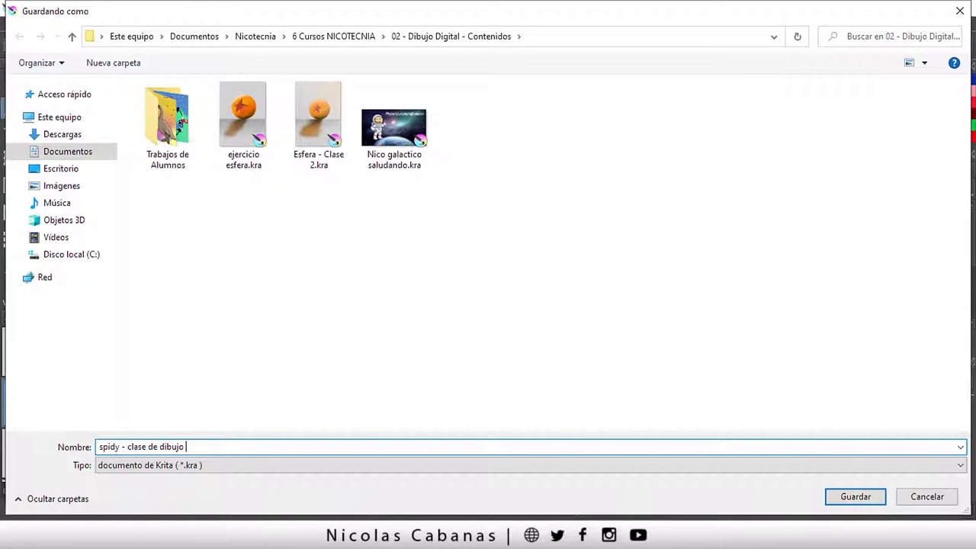
pyautogui.press('BackSpace')
pyautogui.press('BackSpace')
pyautogui.press('BackSpace')
pyautogui.write('pin')
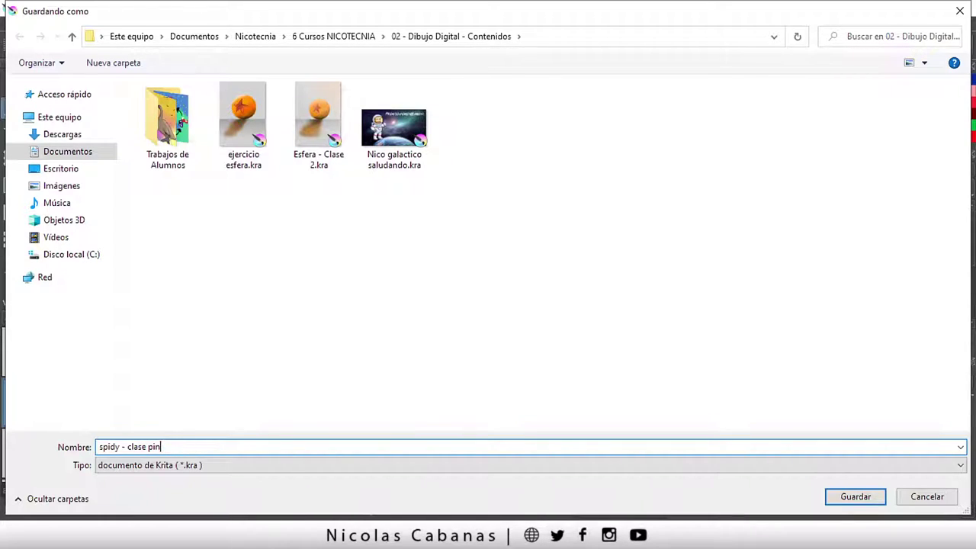
pyautogui.press('BackSpace')
pyautogui.press('BackSpace')
pyautogui.press('BackSpace')
pyautogui.write('transparenc')
pyautogui.write('ia')
pyautogui.click(855, 497)
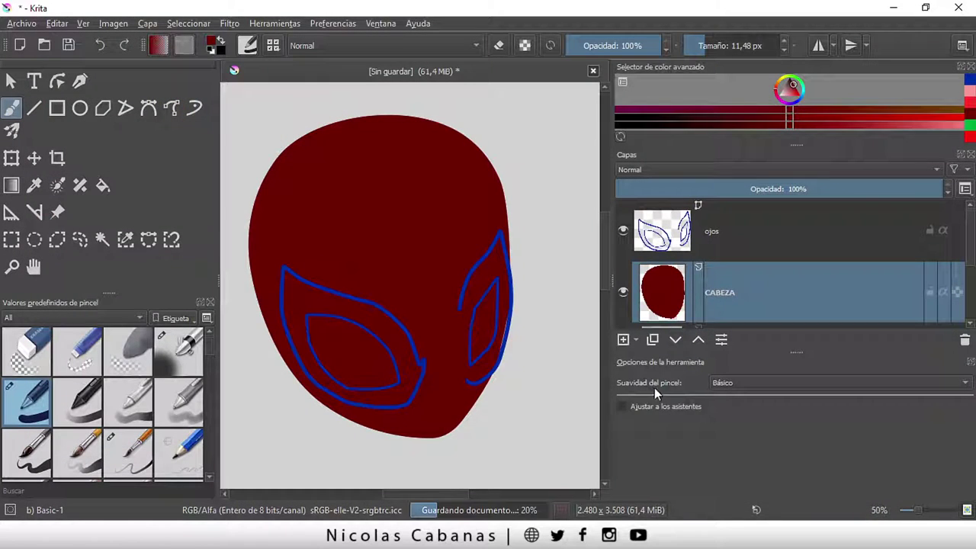
pyautogui.click(622, 289)
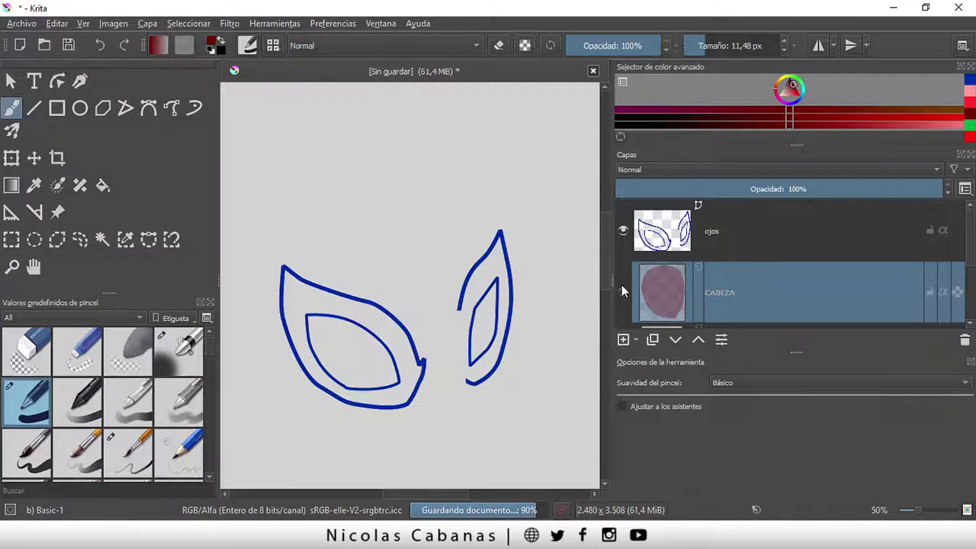
pyautogui.click(731, 242)
pyautogui.scroll(1, 416, 403)
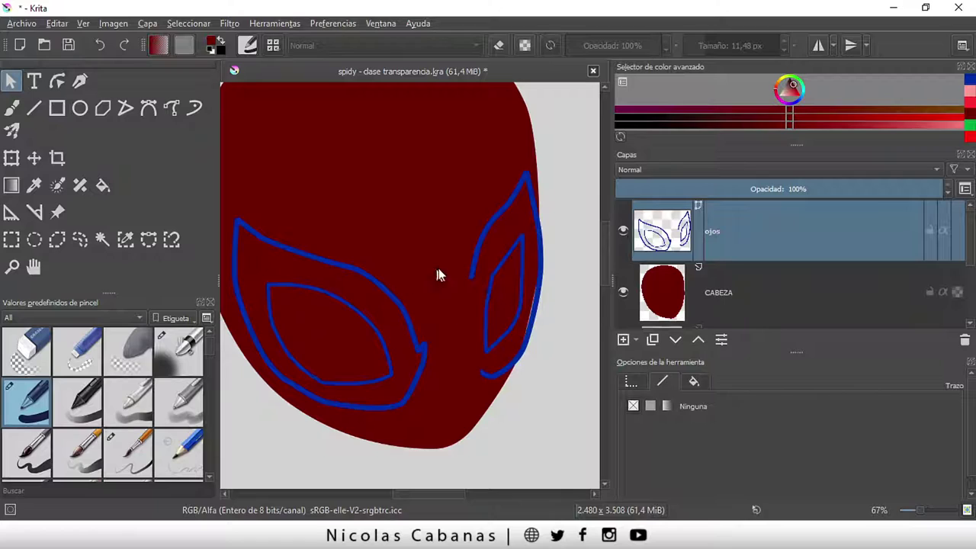
pyautogui.click(473, 271)
pyautogui.scroll(2, 573, 316)
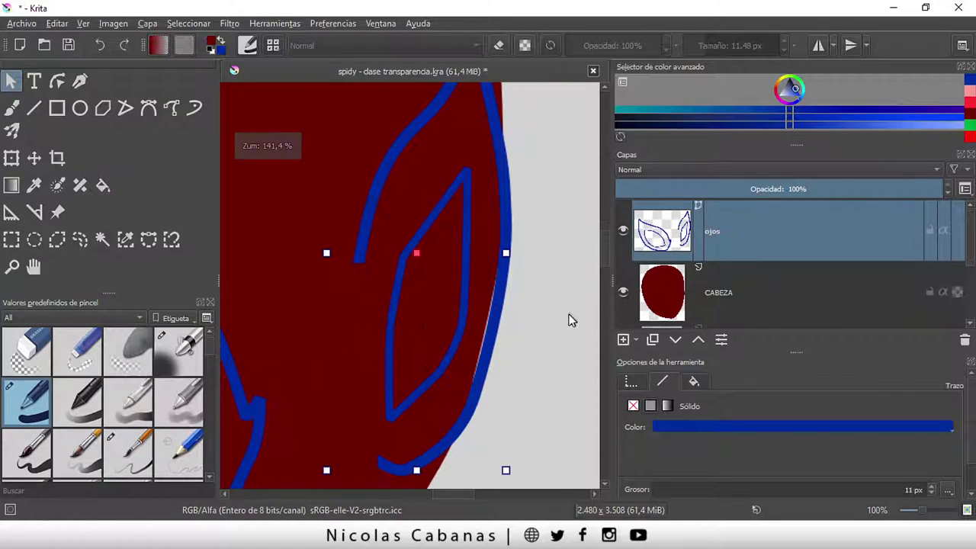
pyautogui.click(452, 328)
pyautogui.click(491, 355)
pyautogui.scroll(-3, 526, 304)
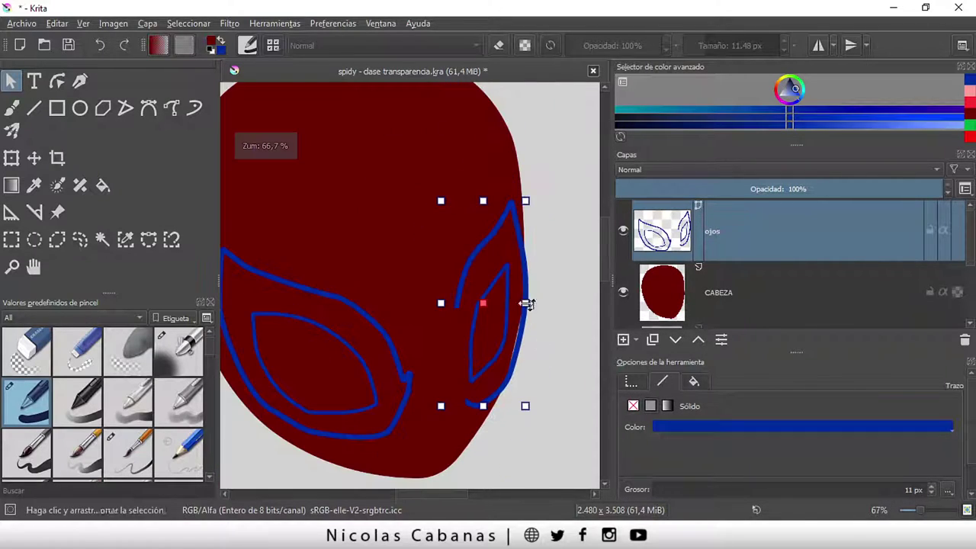
pyautogui.moveTo(519, 279); pyautogui.dragTo(523, 282)
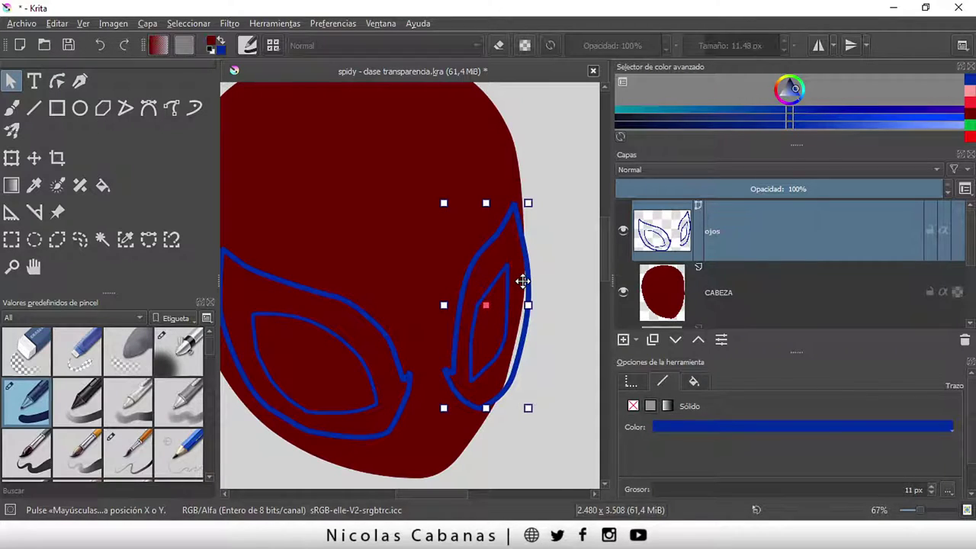
pyautogui.click(564, 280)
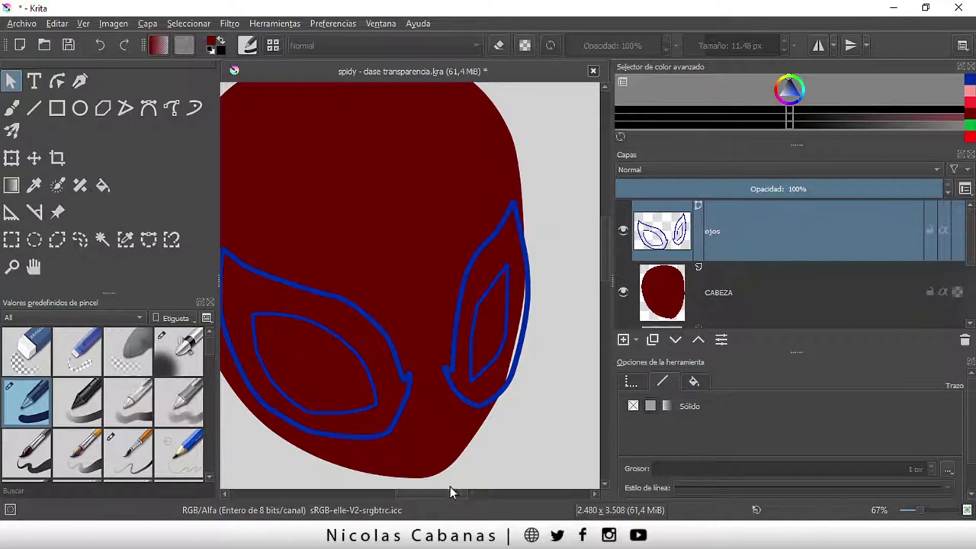
pyautogui.moveTo(438, 495); pyautogui.dragTo(425, 495)
pyautogui.scroll(-1, 471, 468)
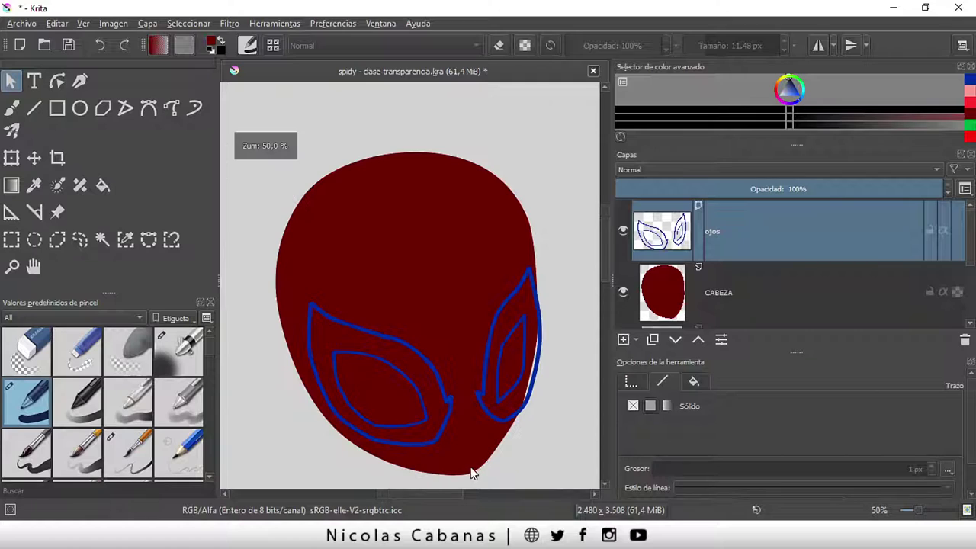
pyautogui.scroll(1, 507, 473)
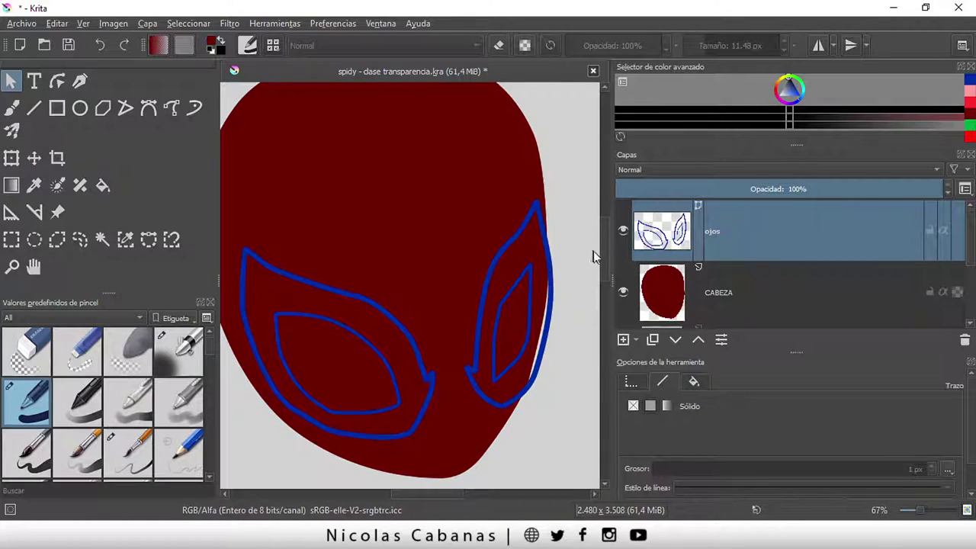
pyautogui.moveTo(604, 262); pyautogui.dragTo(606, 269)
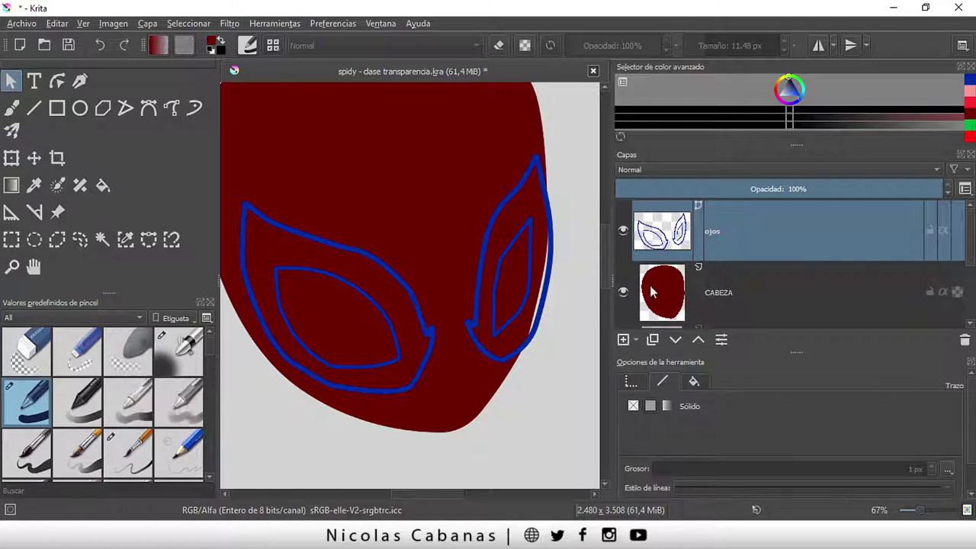
pyautogui.click(728, 293)
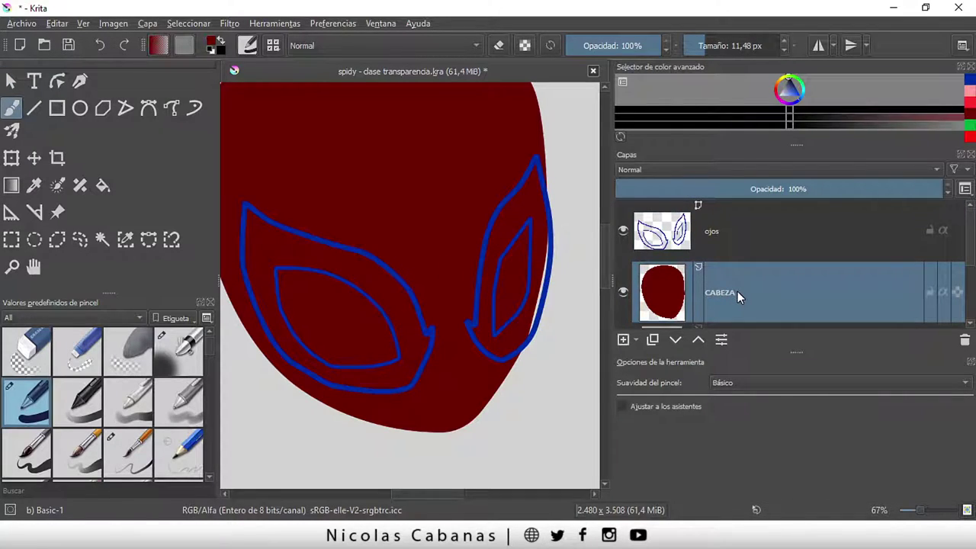
pyautogui.moveTo(720, 293)
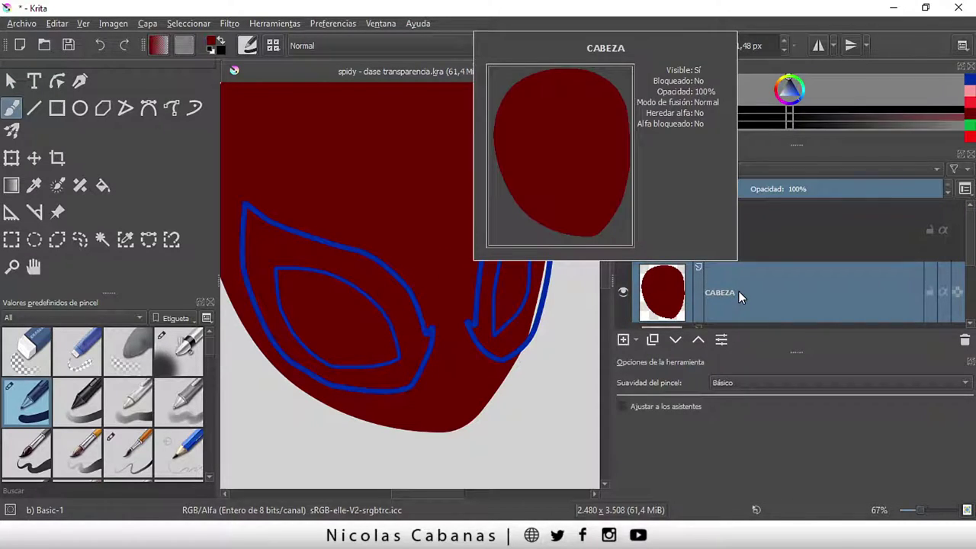
pyautogui.click(730, 236)
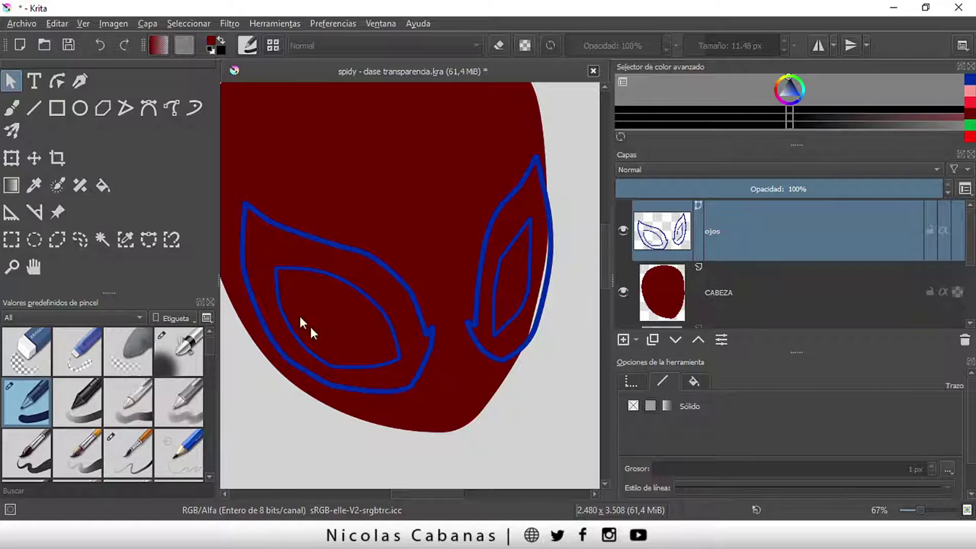
pyautogui.click(383, 275)
pyautogui.click(404, 438)
pyautogui.click(397, 358)
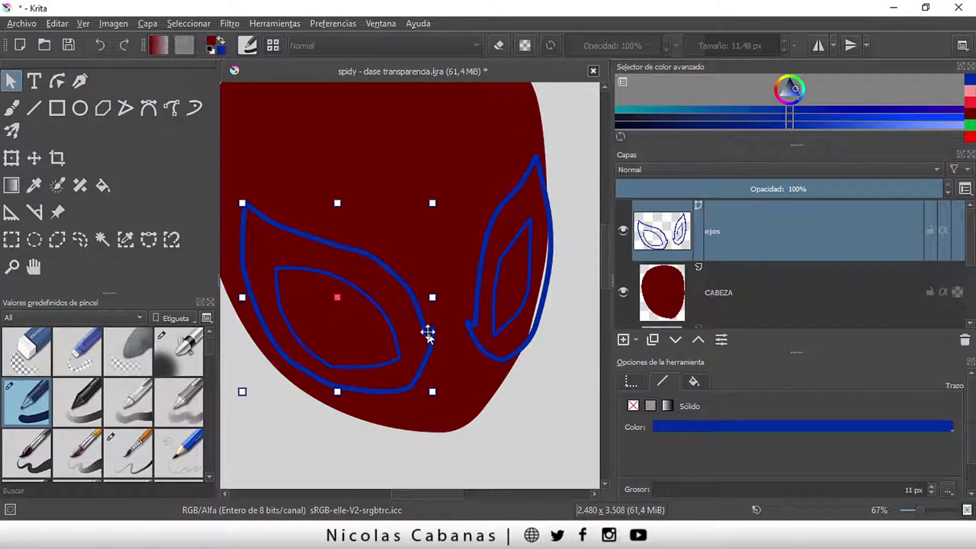
pyautogui.click(494, 328)
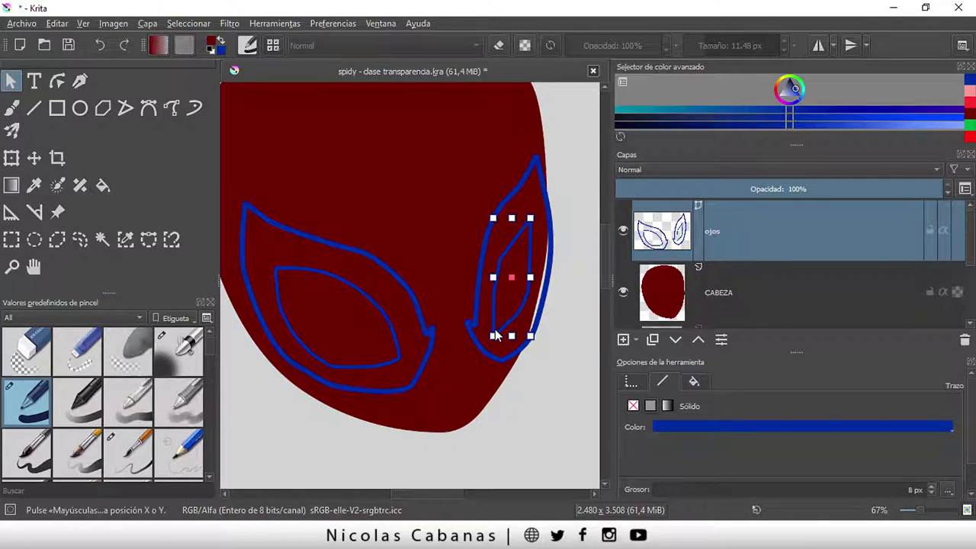
pyautogui.click(515, 195)
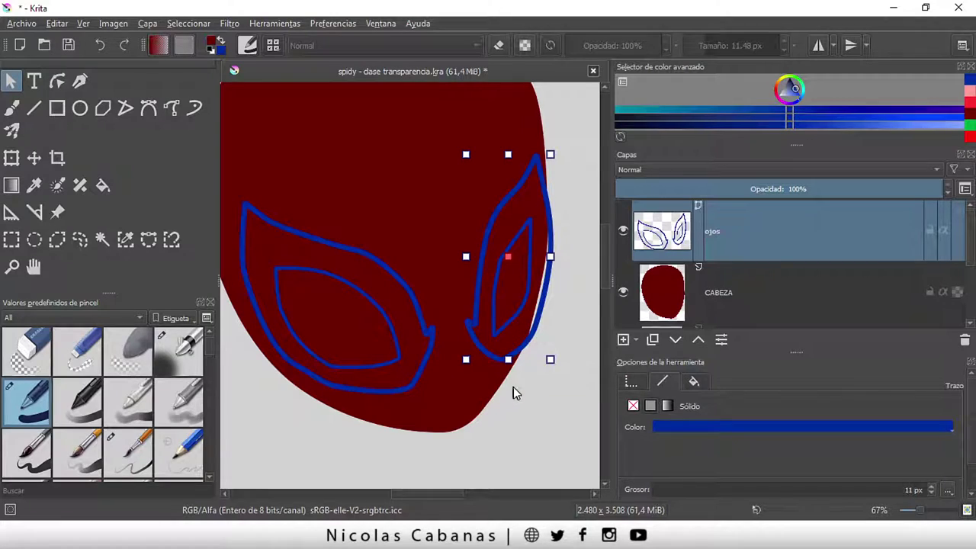
pyautogui.click(423, 233)
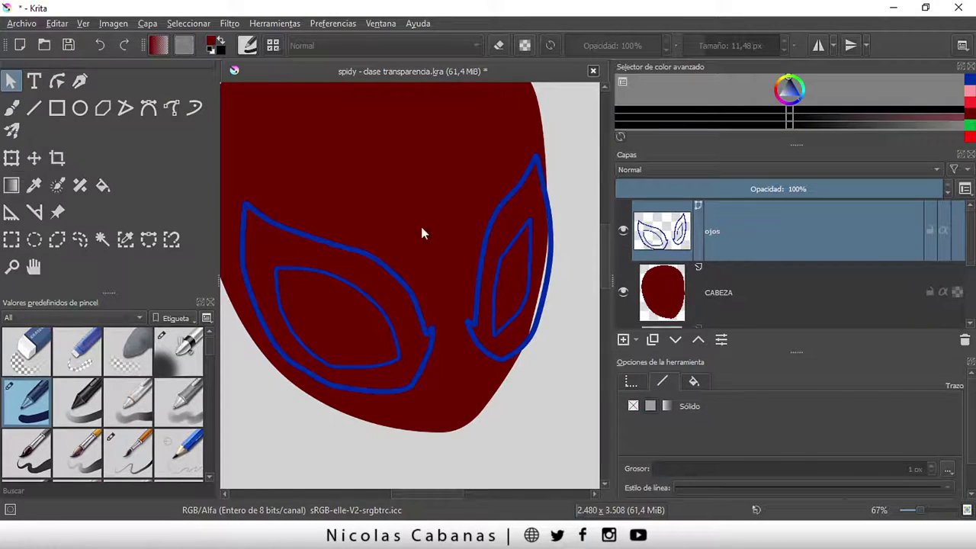
pyautogui.click(350, 286)
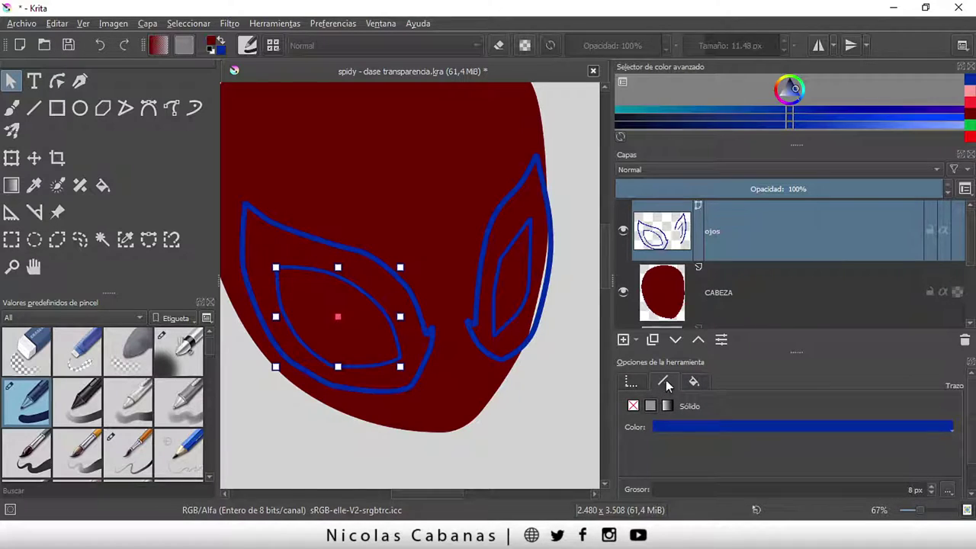
# Remove the inner left eye's blue stroke and fill it solid white
pyautogui.click(633, 405)
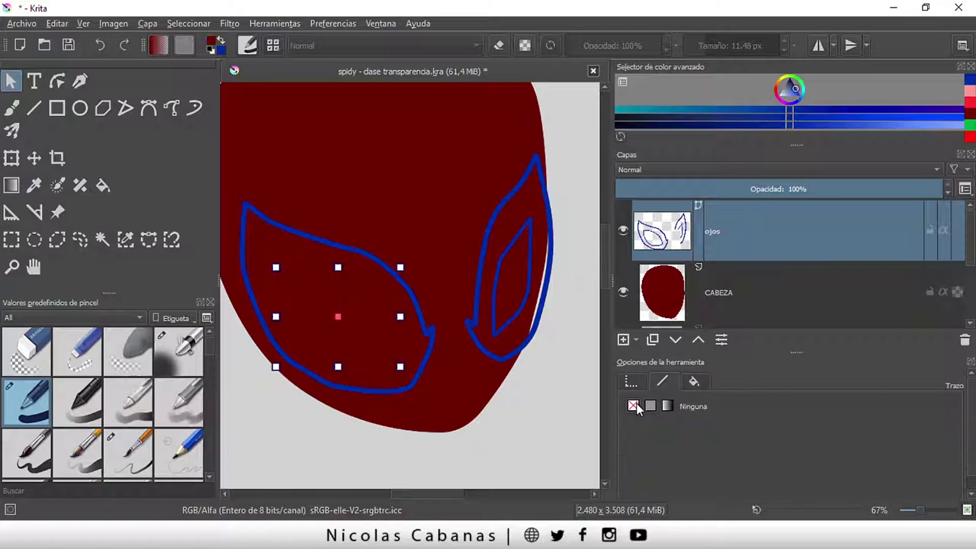
pyautogui.click(694, 383)
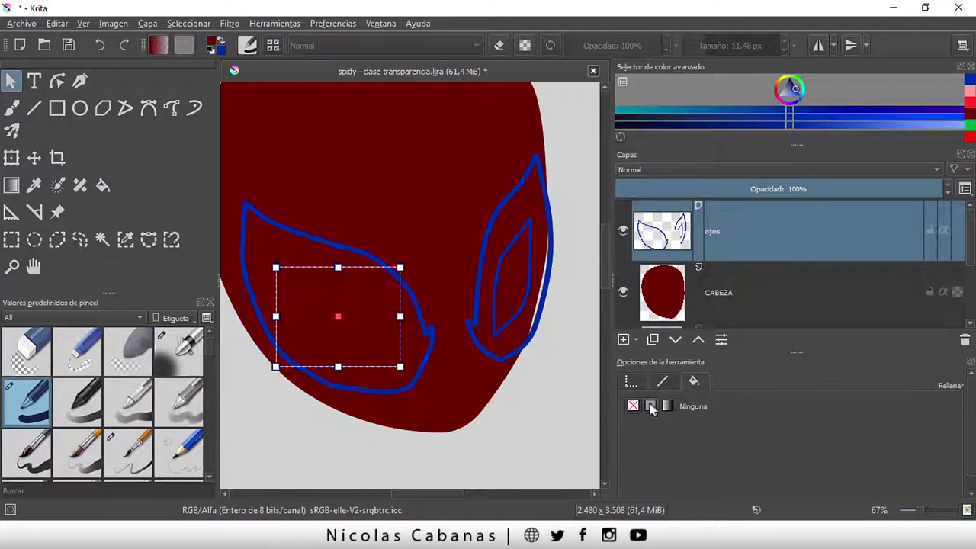
pyautogui.click(651, 405)
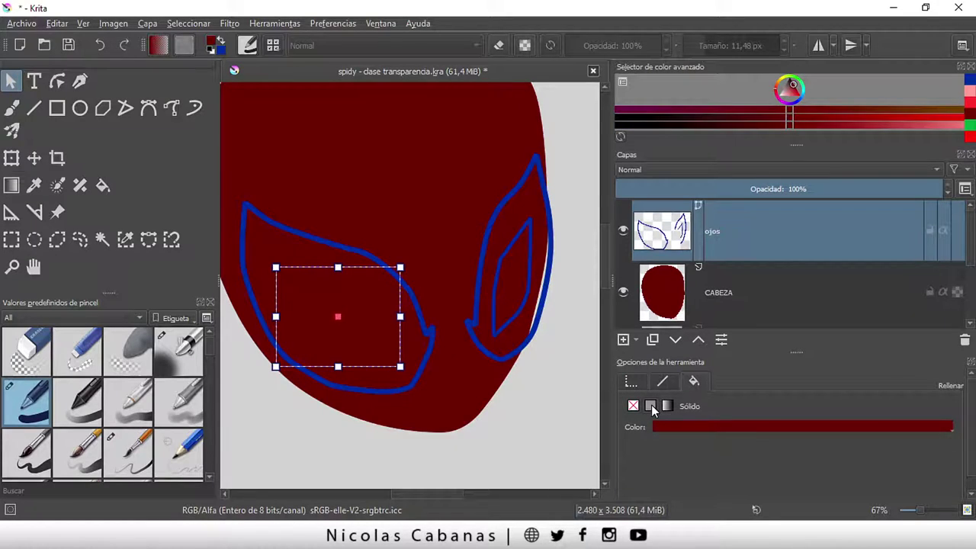
pyautogui.click(684, 427)
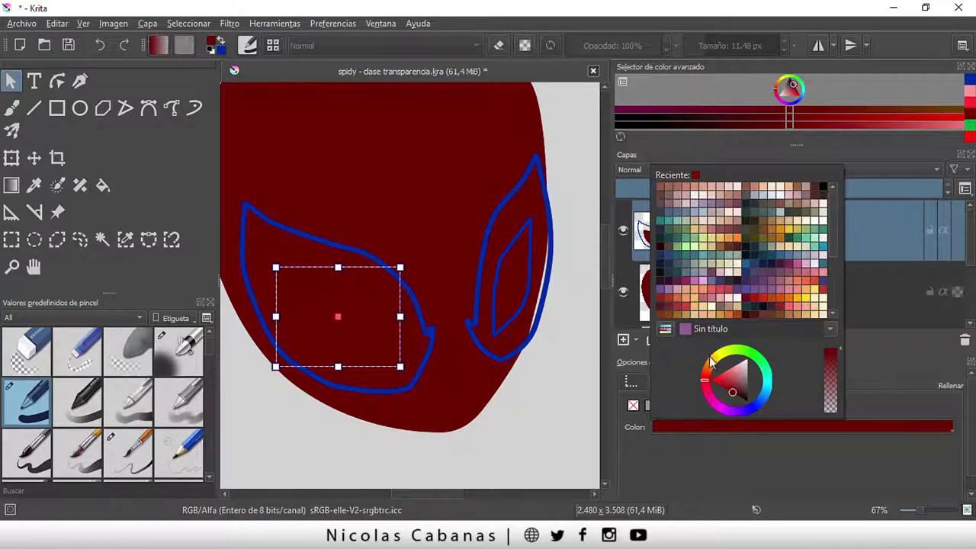
pyautogui.moveTo(740, 379); pyautogui.dragTo(747, 361)
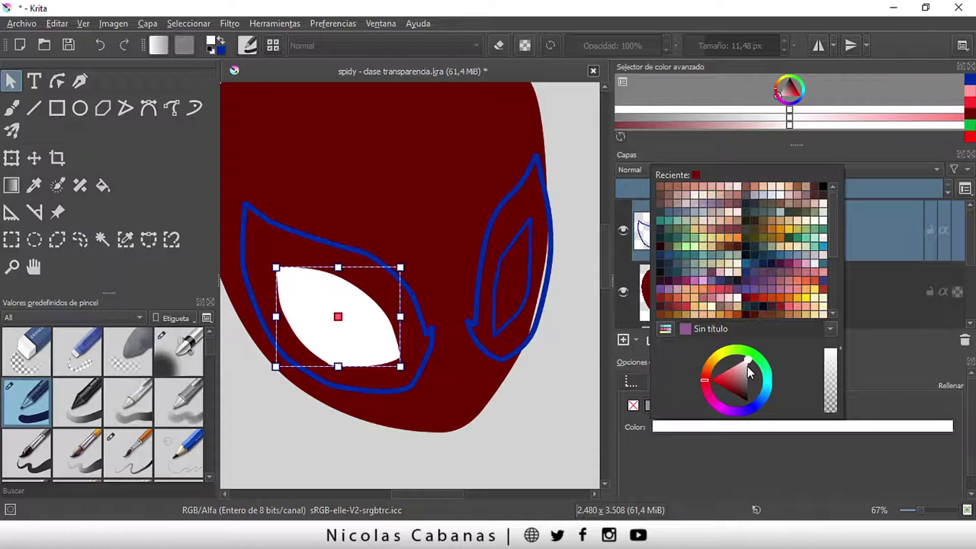
pyautogui.click(703, 455)
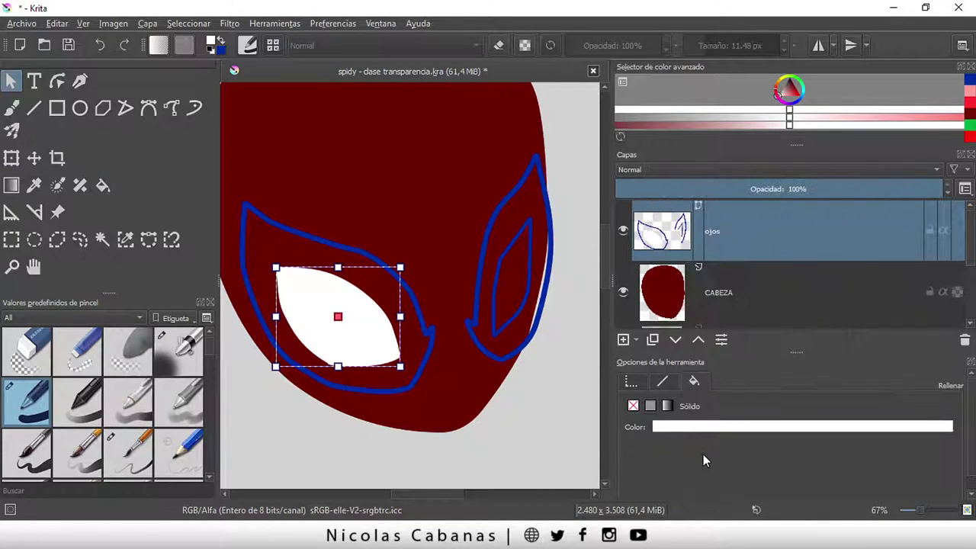
# Remove the inner right eye's blue stroke and fill it solid white
pyautogui.click(523, 312)
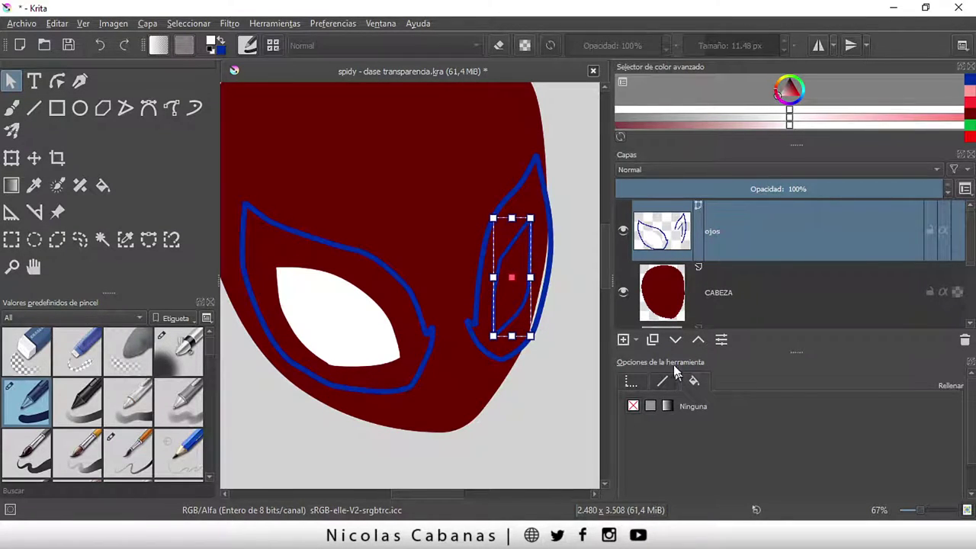
pyautogui.click(664, 382)
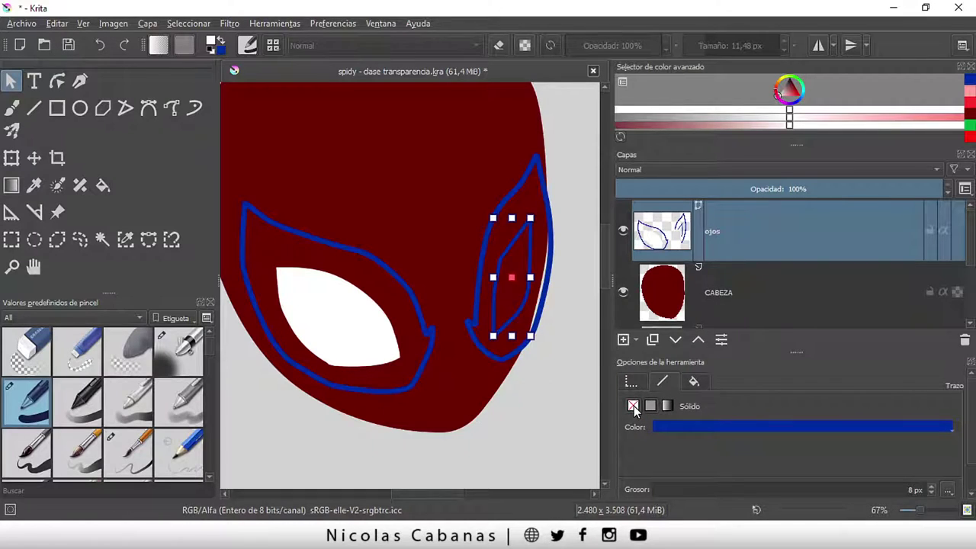
pyautogui.click(633, 406)
pyautogui.click(693, 381)
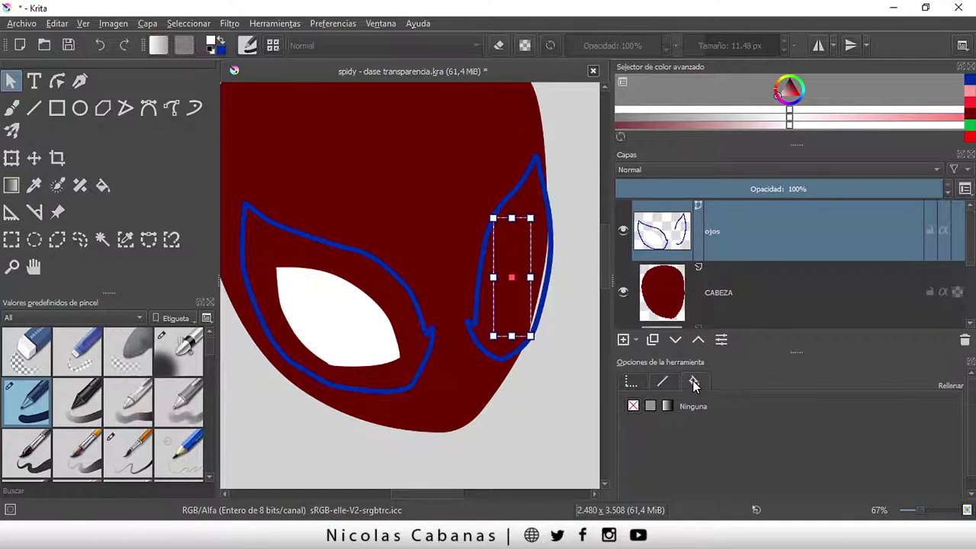
pyautogui.click(651, 406)
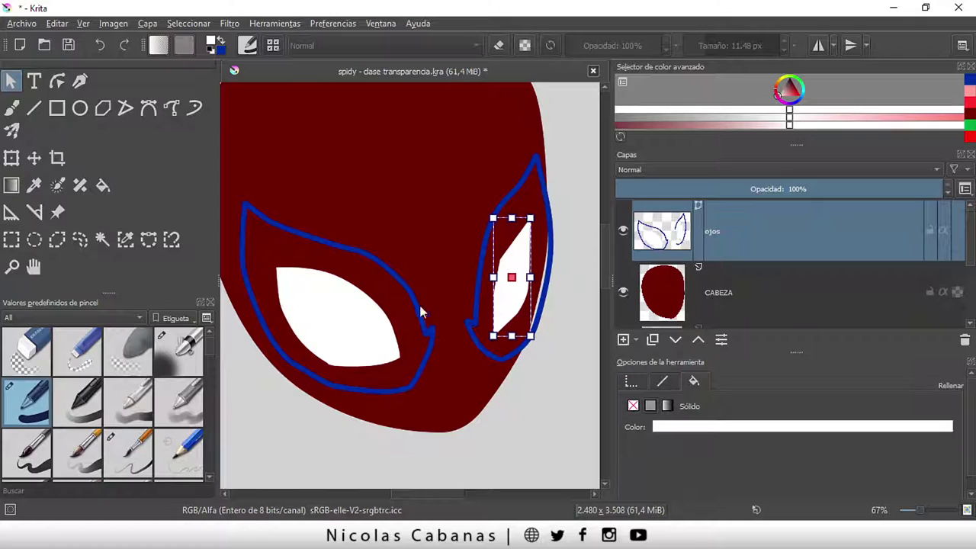
pyautogui.click(370, 258)
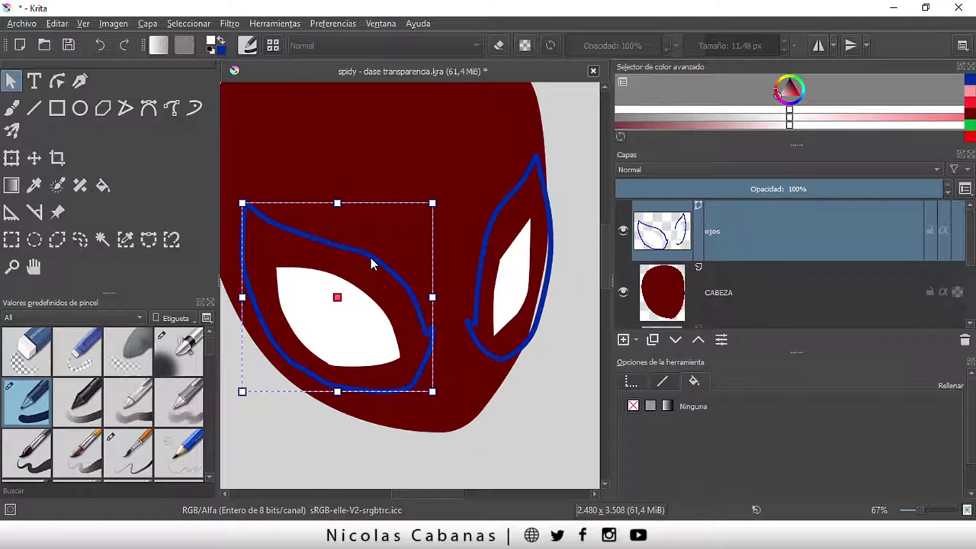
# Remove the outer left eye's blue stroke and fill it solid black
pyautogui.click(668, 384)
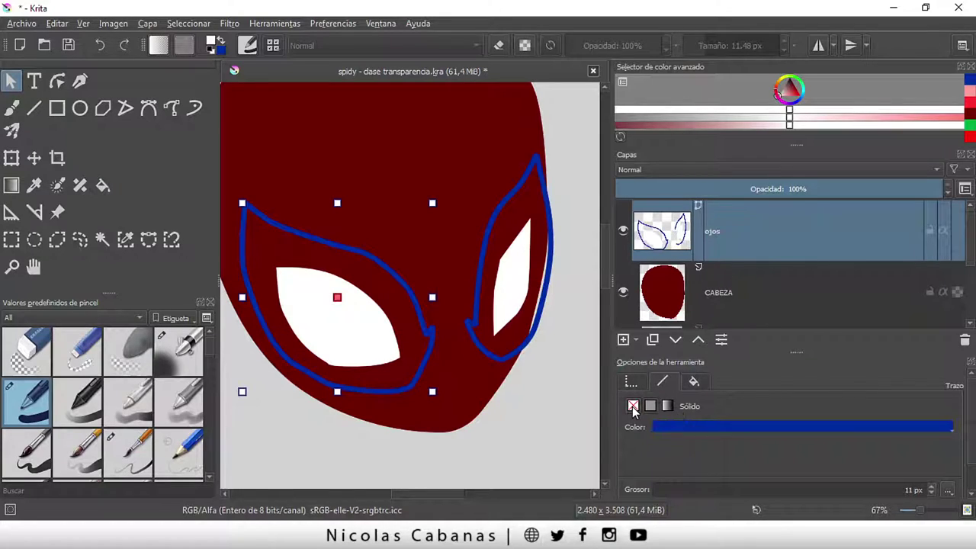
pyautogui.click(633, 406)
pyautogui.click(693, 385)
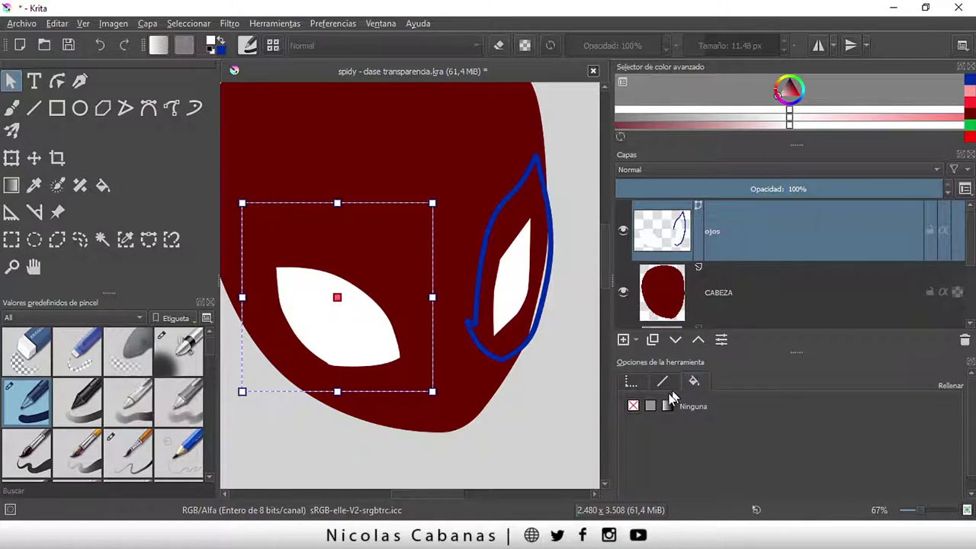
pyautogui.click(650, 406)
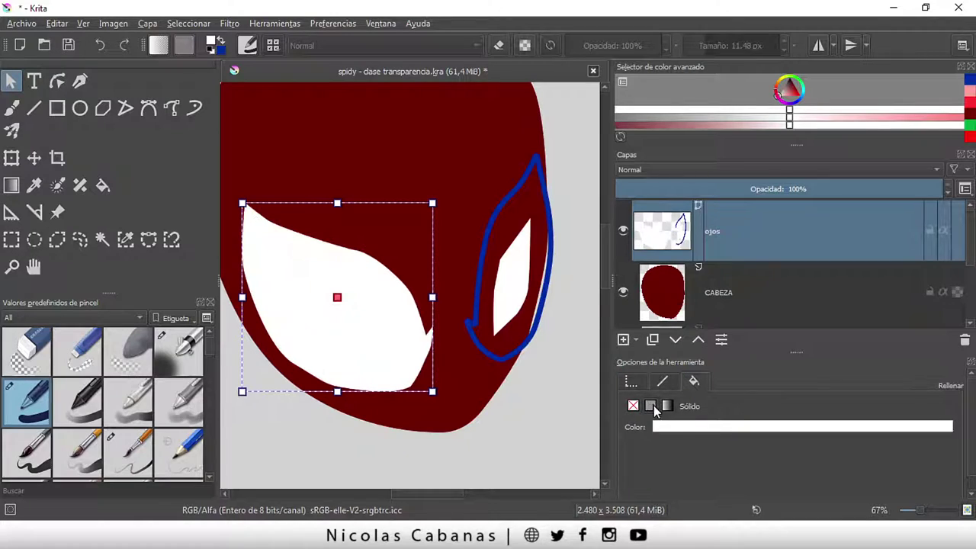
pyautogui.click(683, 428)
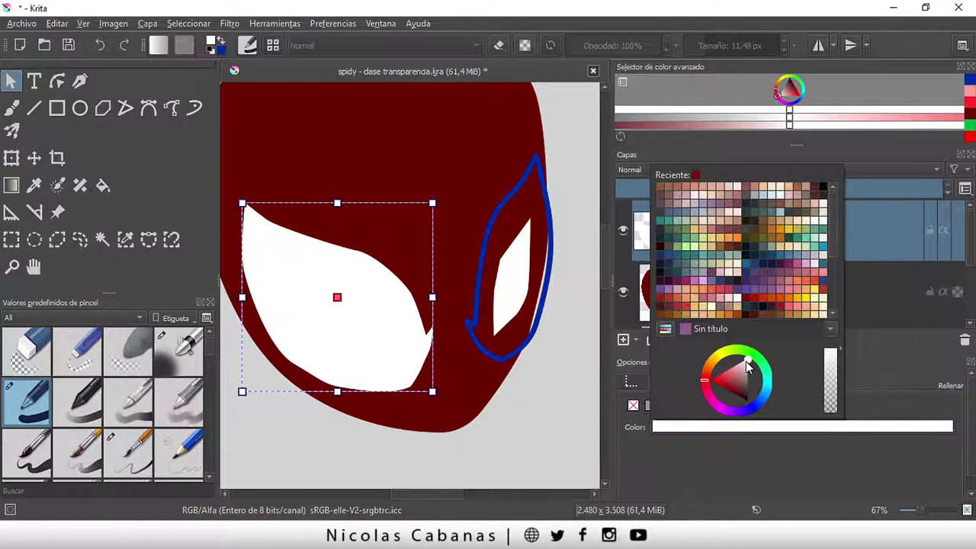
pyautogui.moveTo(744, 379); pyautogui.dragTo(748, 407)
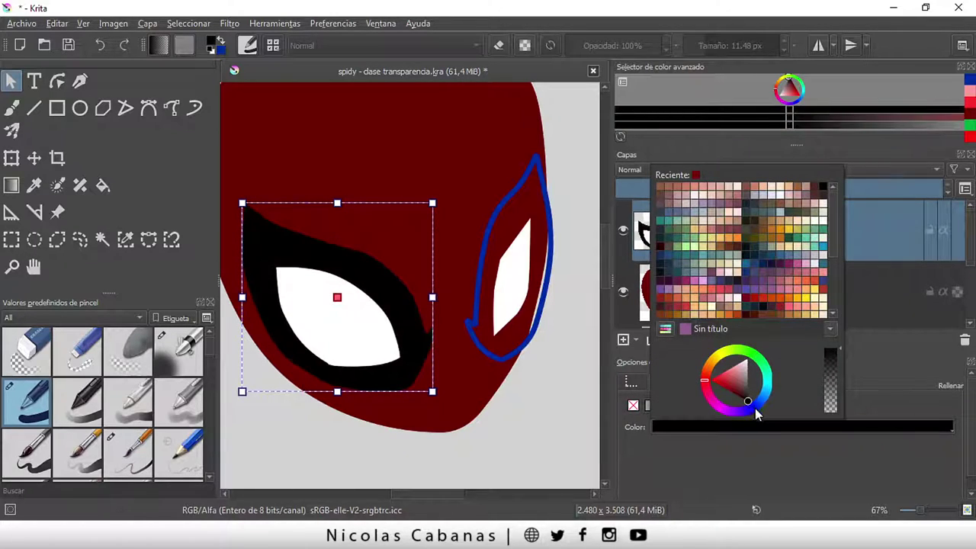
pyautogui.click(779, 455)
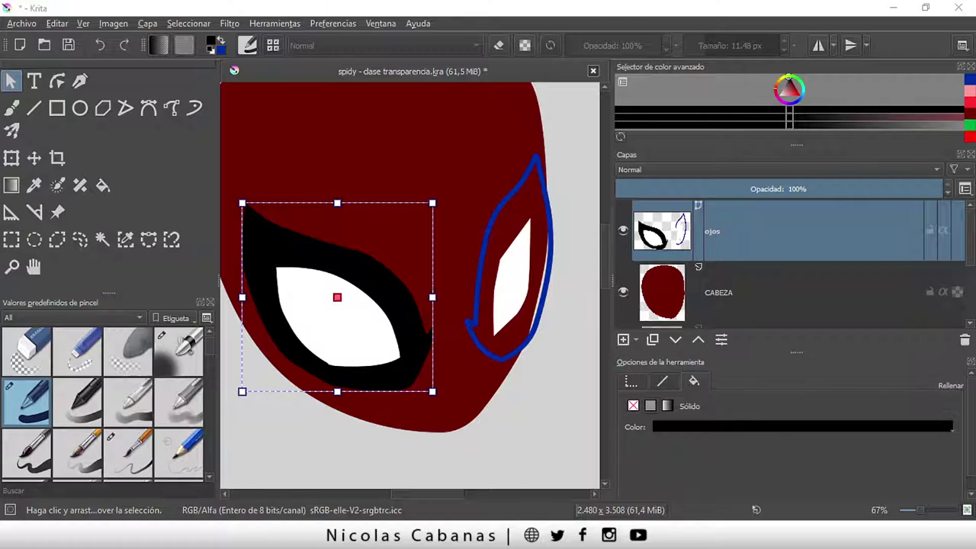
# Select the outer right-eye outline and float its stroke settings panel, enlarged to show line styles
pyautogui.click(482, 277)
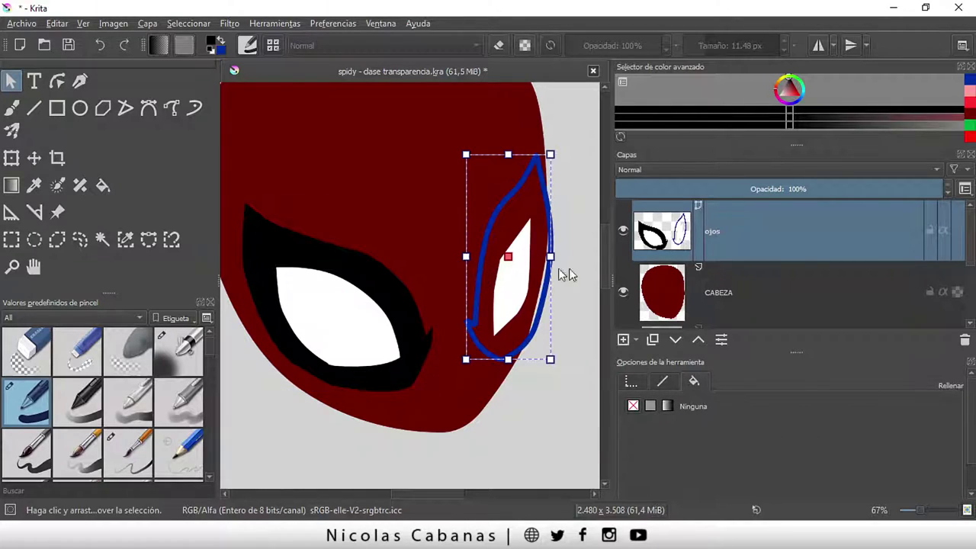
pyautogui.click(655, 383)
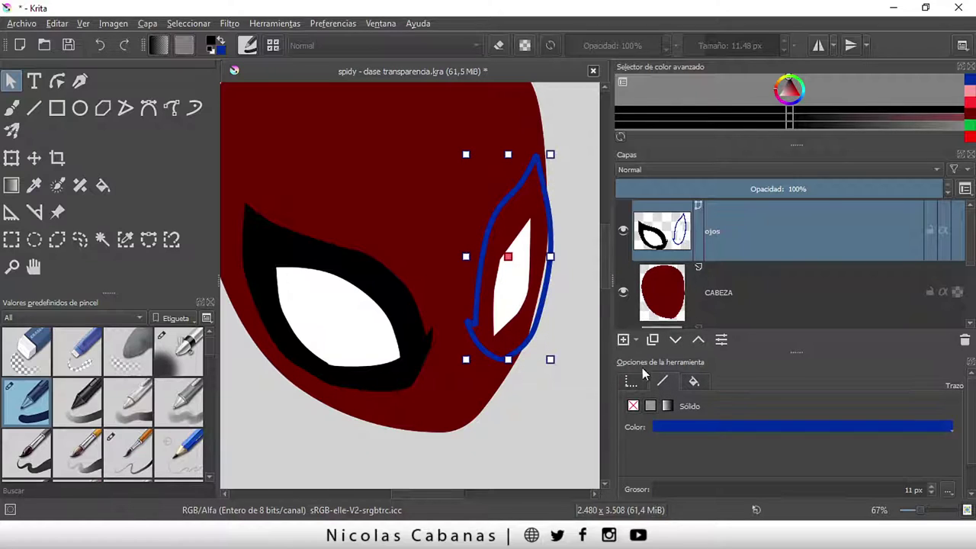
pyautogui.moveTo(644, 363); pyautogui.dragTo(391, 184)
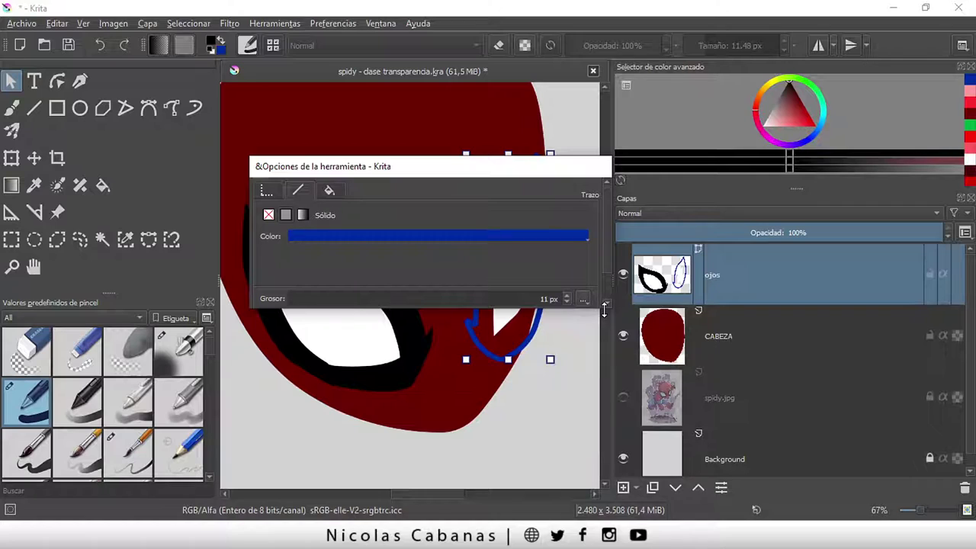
pyautogui.moveTo(604, 308); pyautogui.dragTo(602, 393)
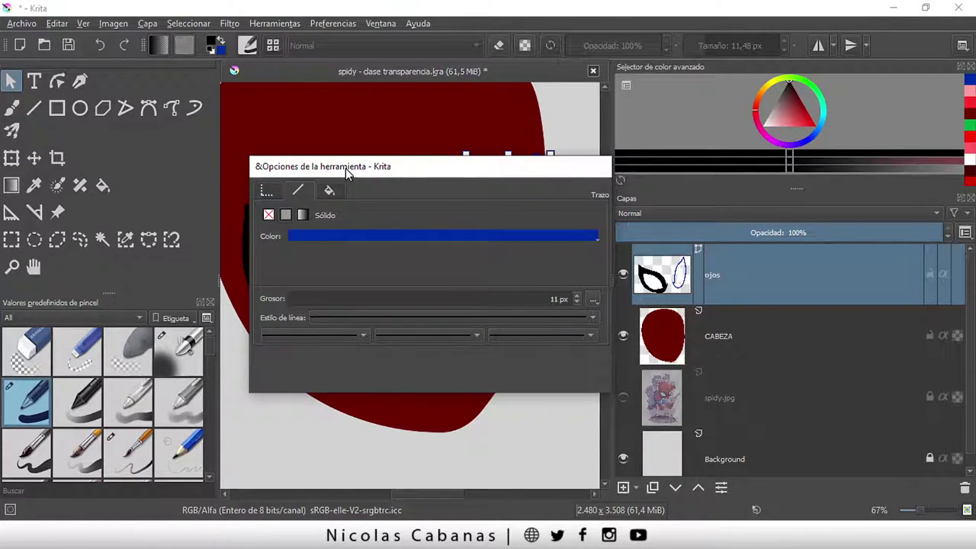
pyautogui.moveTo(350, 173); pyautogui.dragTo(346, 159)
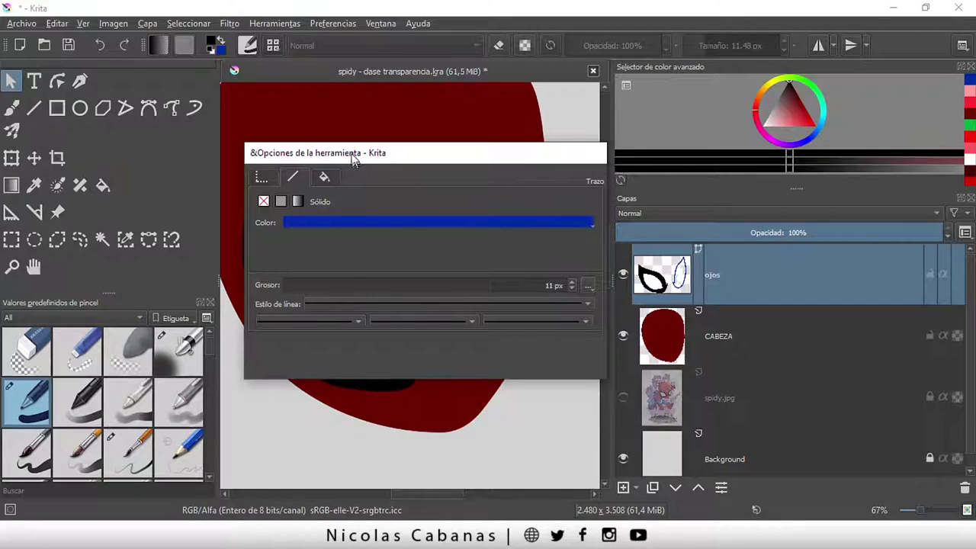
pyautogui.moveTo(351, 155); pyautogui.dragTo(346, 184)
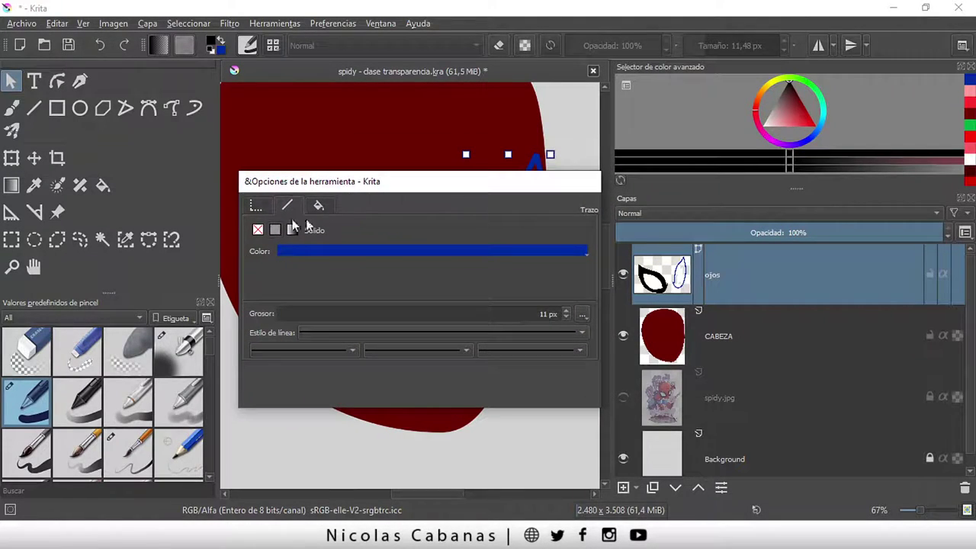
# Cycle through Freehand, Line and Select Shapes tools, then move Tool Options off the drawing
pyautogui.click(12, 110)
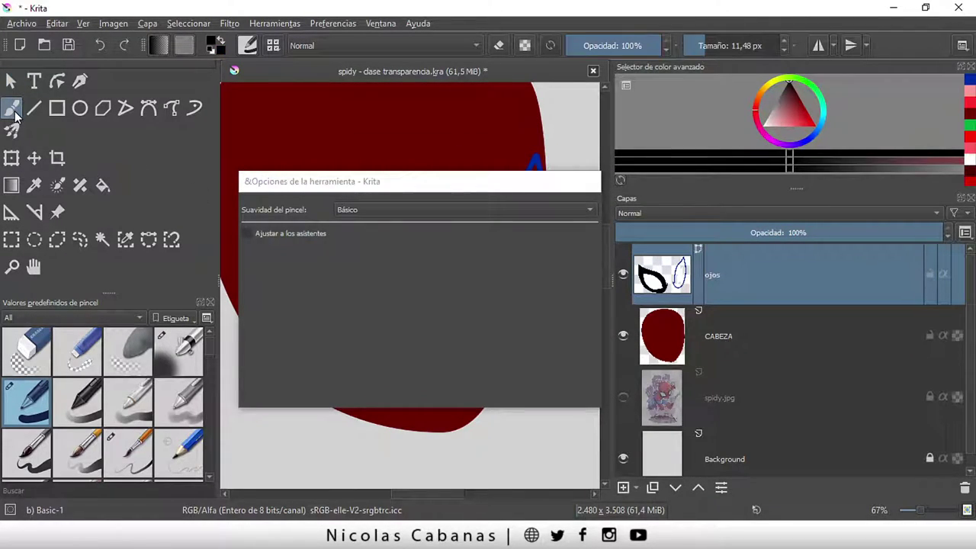
pyautogui.click(34, 109)
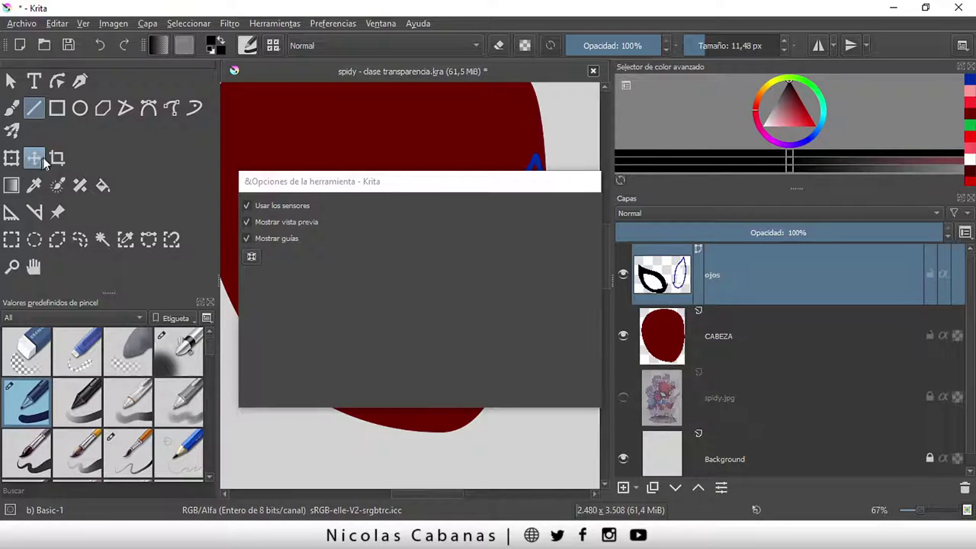
pyautogui.click(56, 157)
pyautogui.click(10, 81)
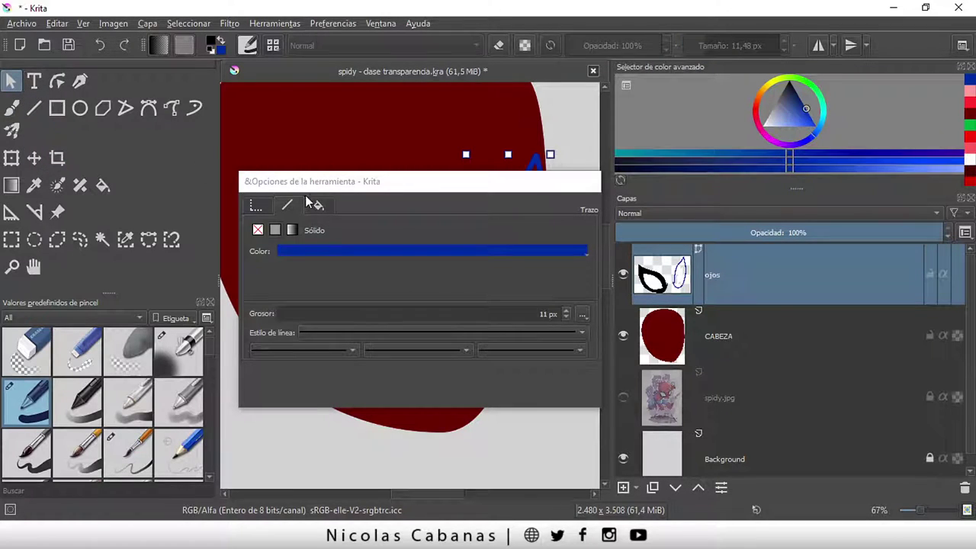
pyautogui.moveTo(311, 187)
pyautogui.mouseDown()
pyautogui.moveTo(718, 478)
pyautogui.moveTo(761, 453)
pyautogui.moveTo(798, 362)
pyautogui.moveTo(800, 306)
pyautogui.mouseUp()
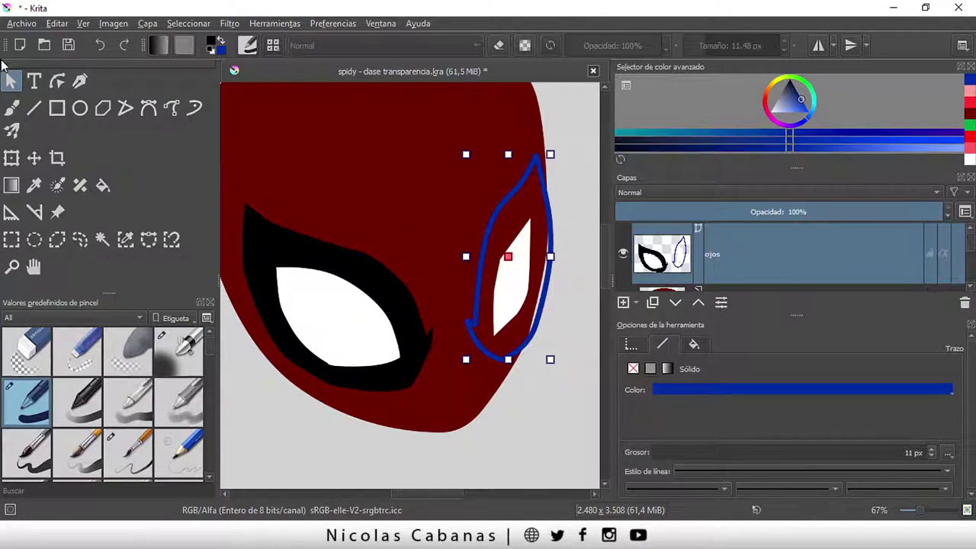
# Strip the right eye mask's blue stroke and give it a solid black fill
pyautogui.click(634, 368)
pyautogui.click(695, 345)
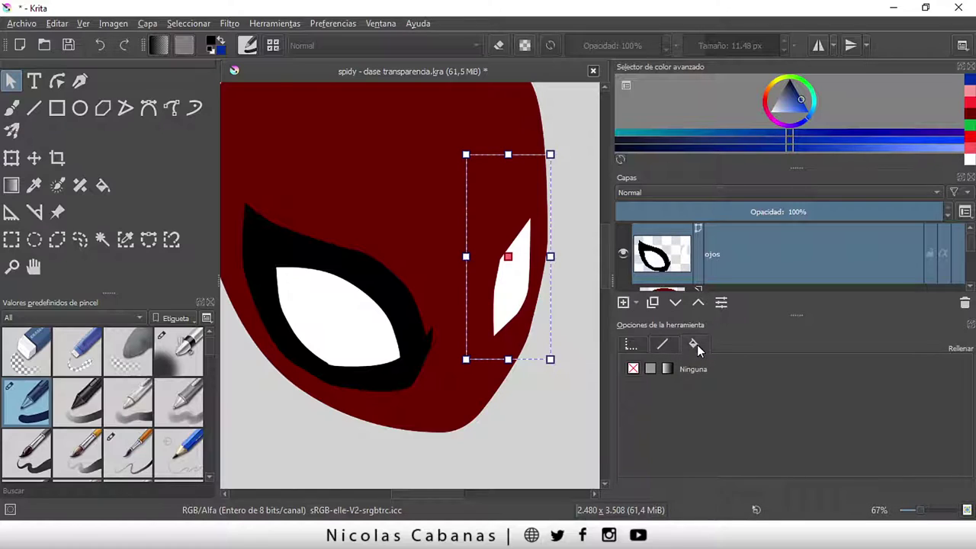
pyautogui.click(652, 369)
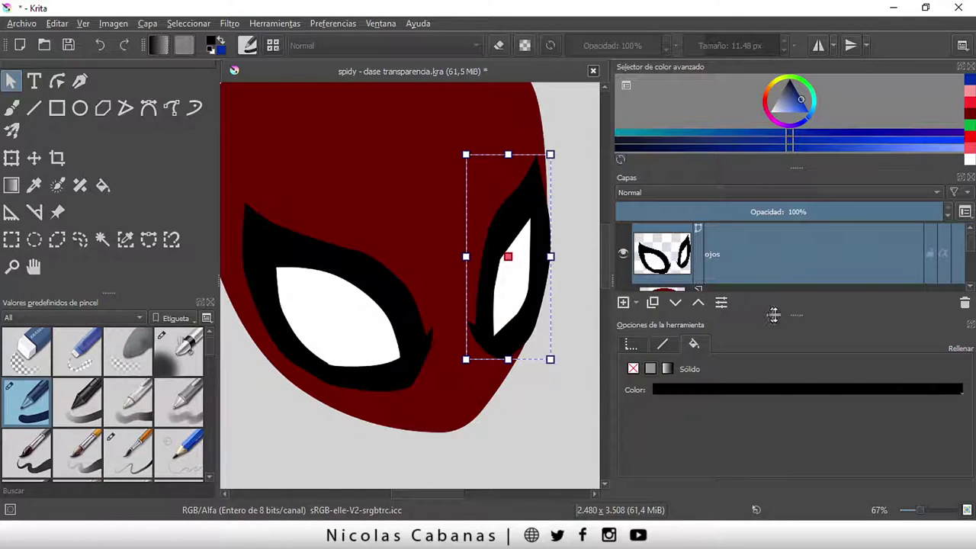
pyautogui.moveTo(797, 314); pyautogui.dragTo(797, 347)
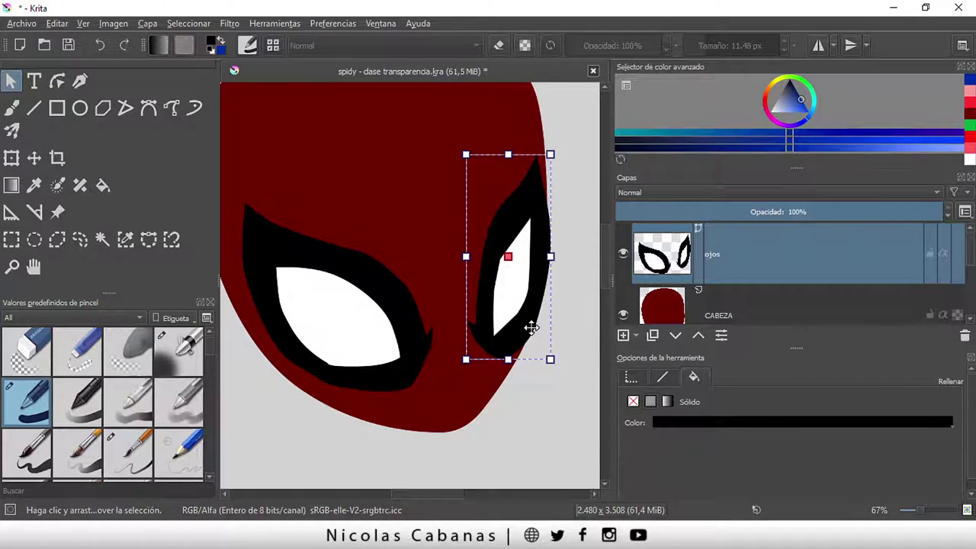
# Nudge the right eye mask's right-edge and bottom nodes upward with Edit Shapes
pyautogui.click(57, 81)
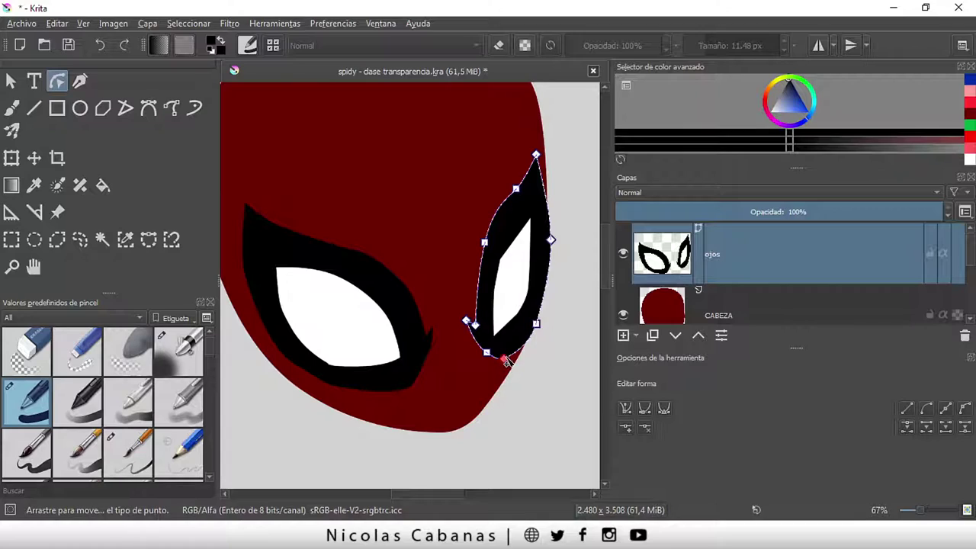
pyautogui.click(539, 321)
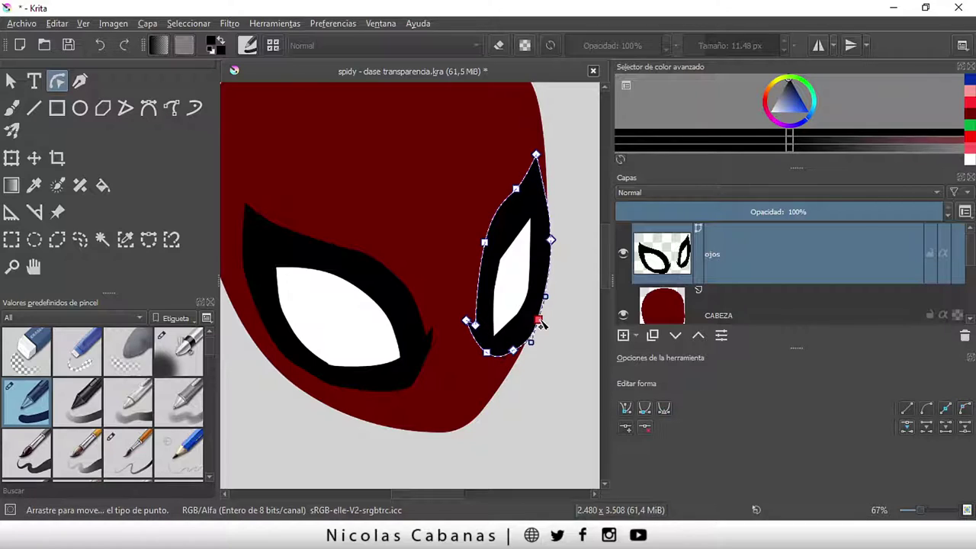
pyautogui.moveTo(539, 321); pyautogui.dragTo(539, 309)
pyautogui.click(515, 348)
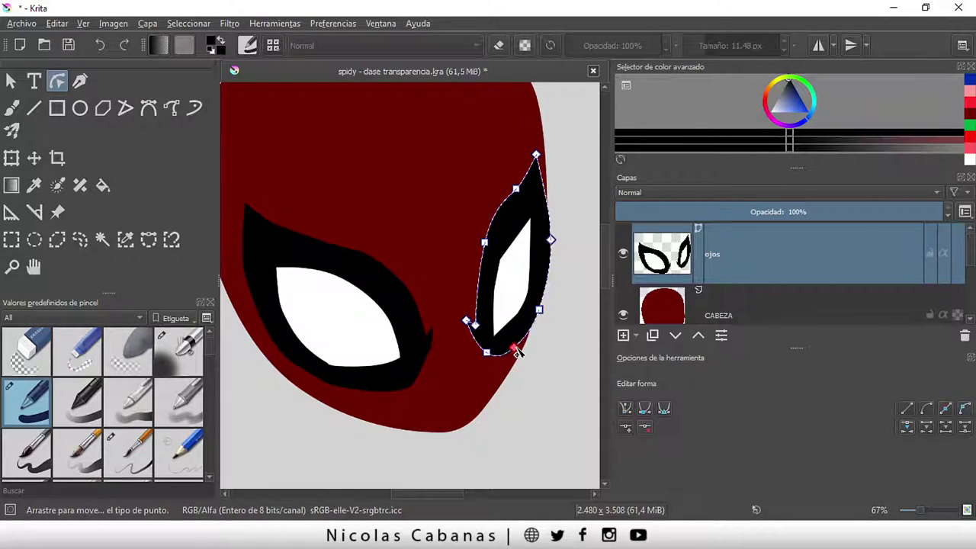
pyautogui.moveTo(516, 351); pyautogui.dragTo(521, 340)
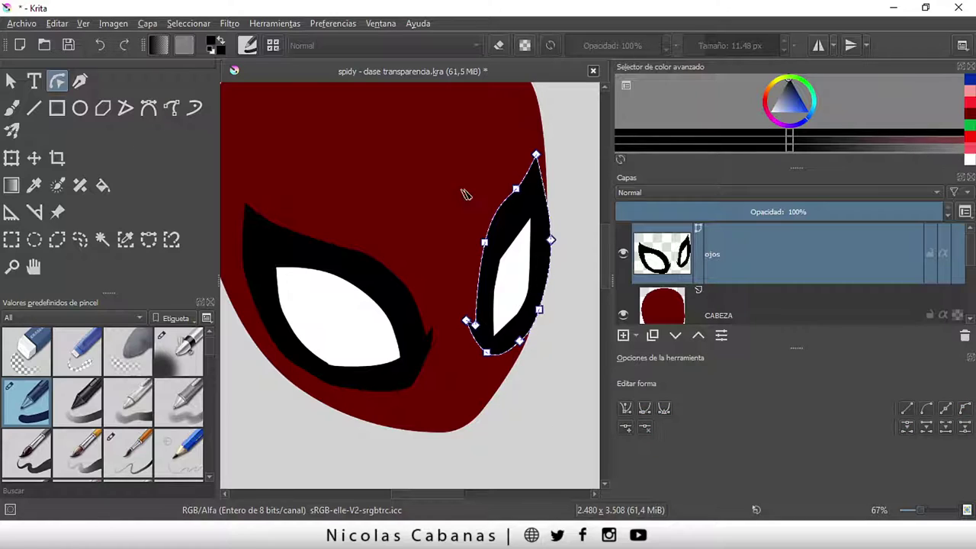
pyautogui.click(550, 240)
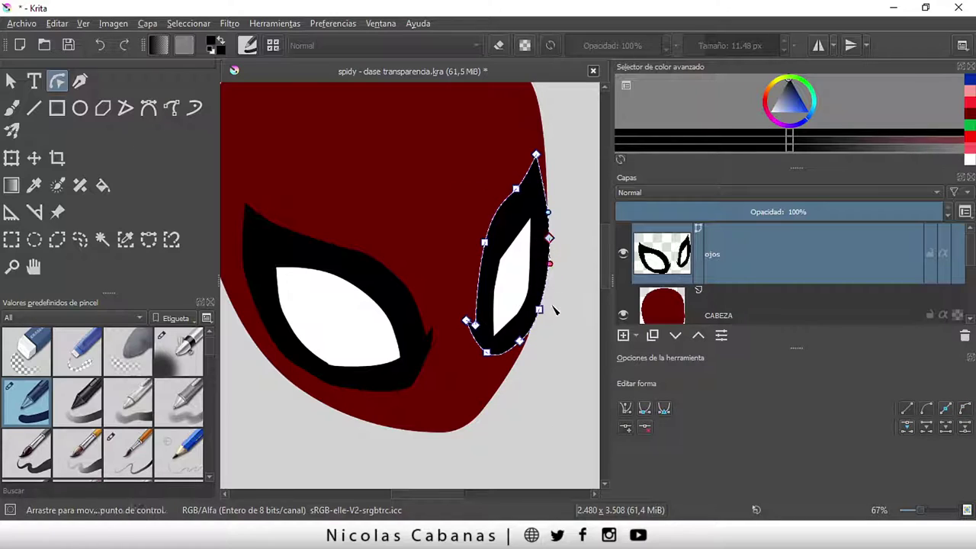
pyautogui.click(10, 81)
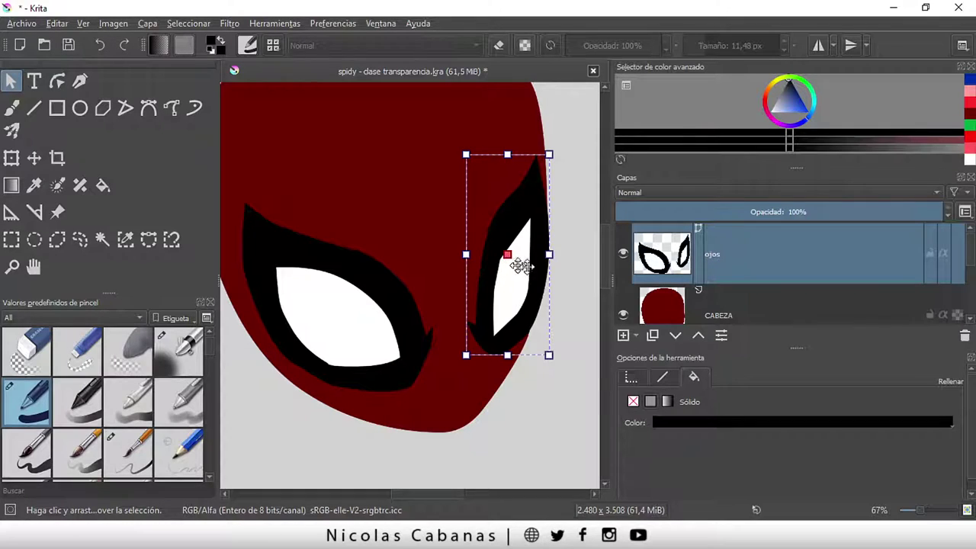
# Move ojos below CABEZA and back above it, then select the right eye's white shape
pyautogui.moveTo(800, 348); pyautogui.dragTo(798, 435)
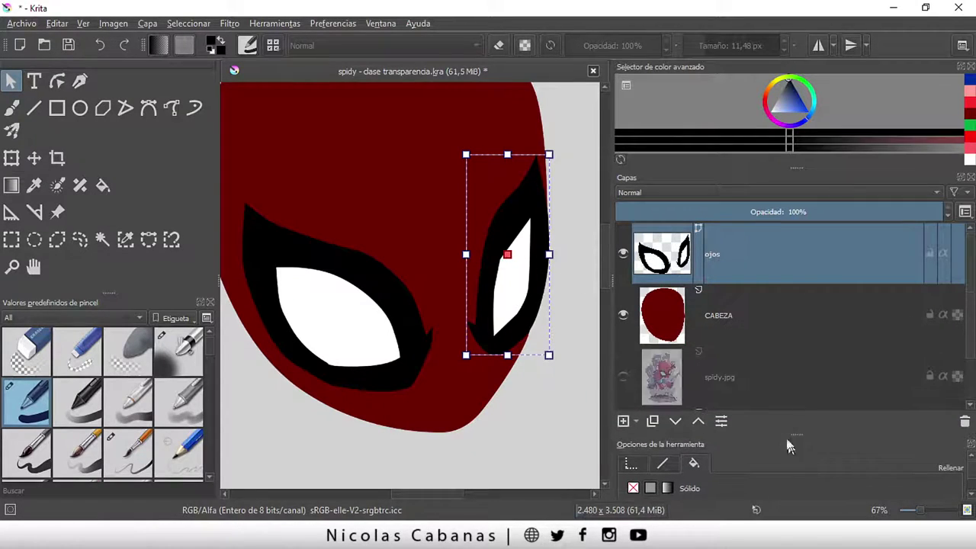
pyautogui.moveTo(766, 276); pyautogui.dragTo(782, 336)
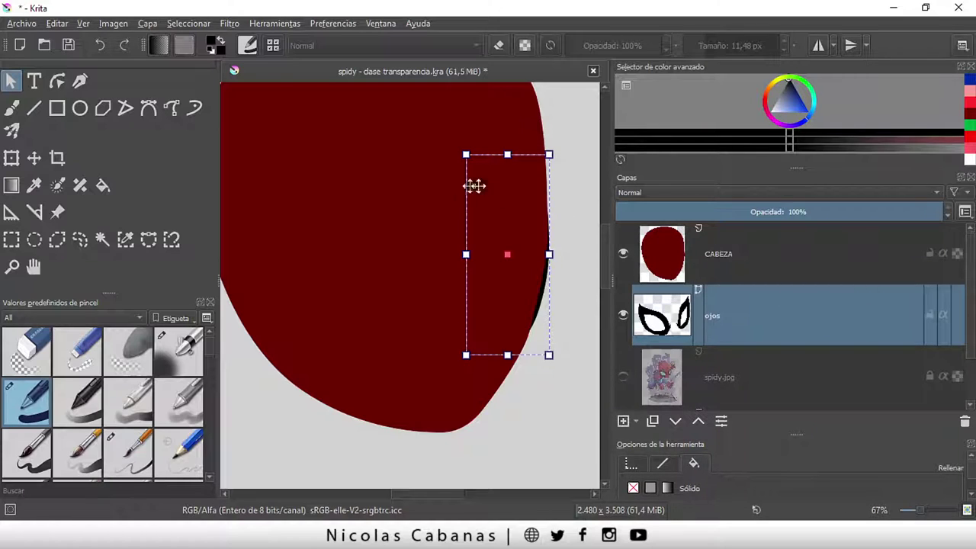
pyautogui.scroll(-1, 476, 263)
pyautogui.moveTo(754, 316); pyautogui.dragTo(782, 243)
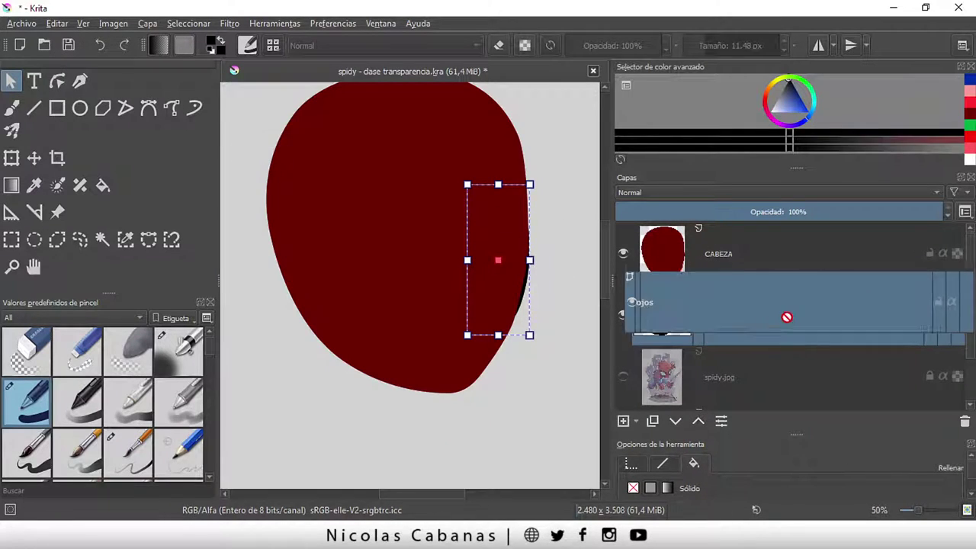
pyautogui.hotkey('ctrl', 'pageup')
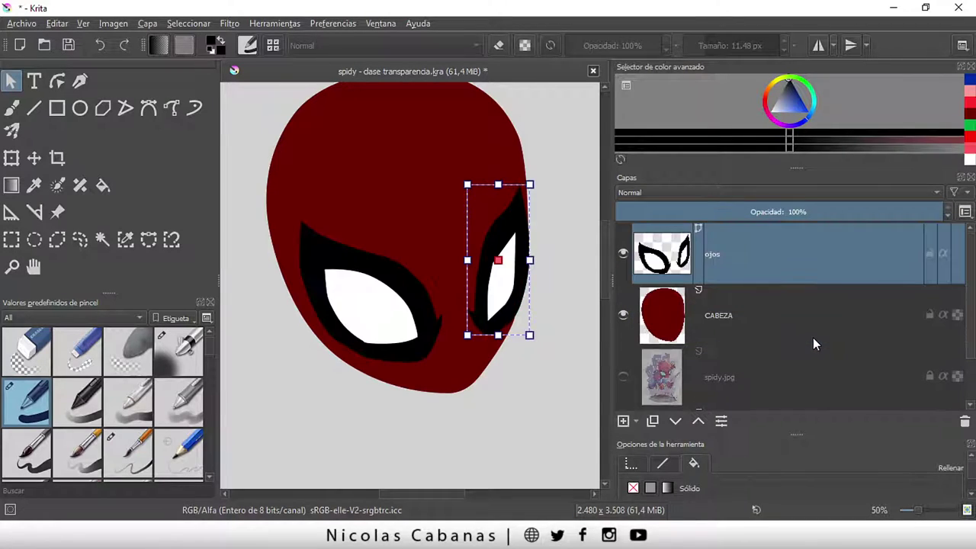
pyautogui.scroll(1, 522, 244)
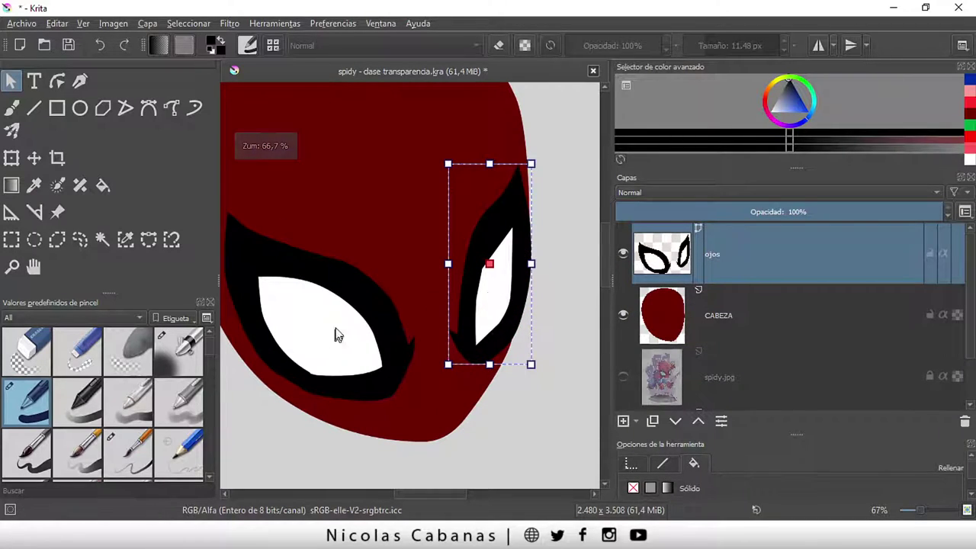
pyautogui.click(352, 302)
pyautogui.click(495, 286)
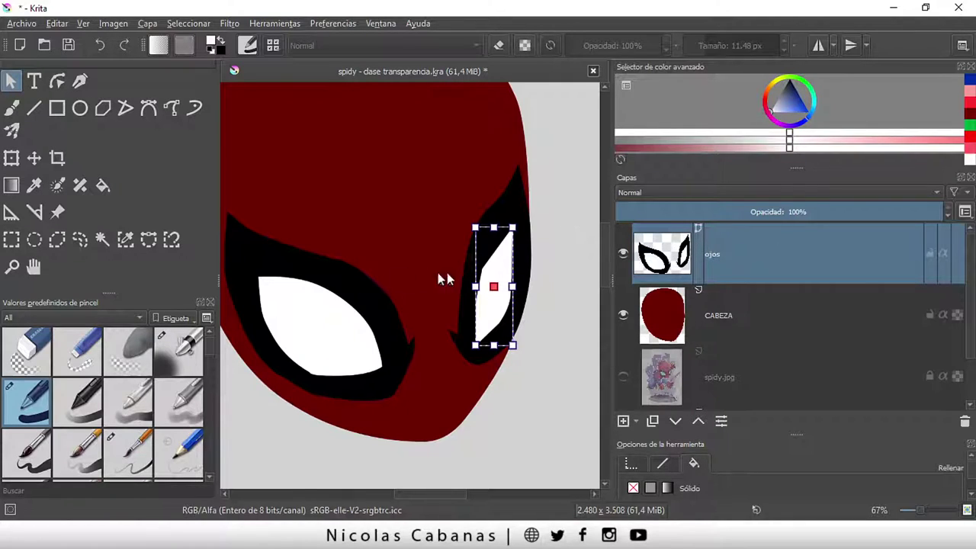
# Move the right eye's white shape down one level, then clear the selection
pyautogui.rightClick(501, 271)
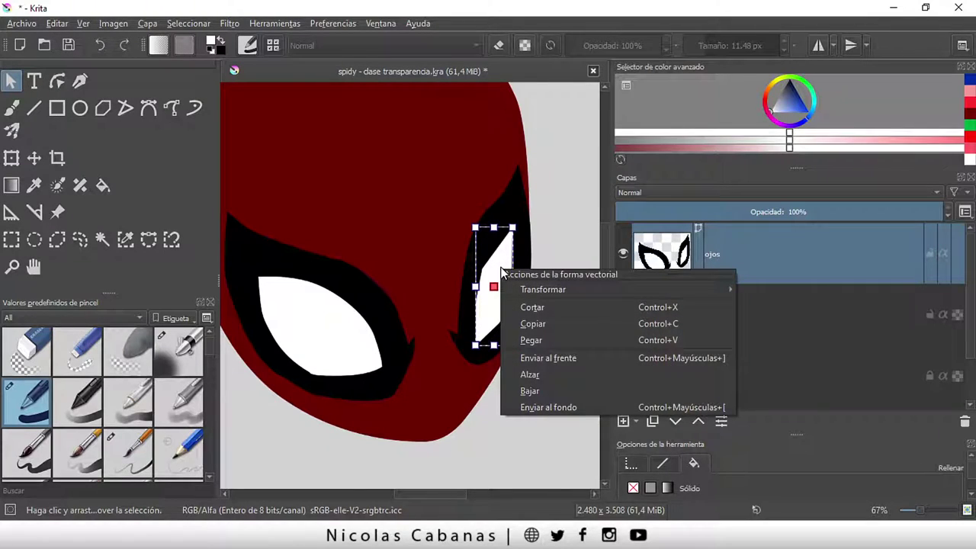
pyautogui.click(539, 392)
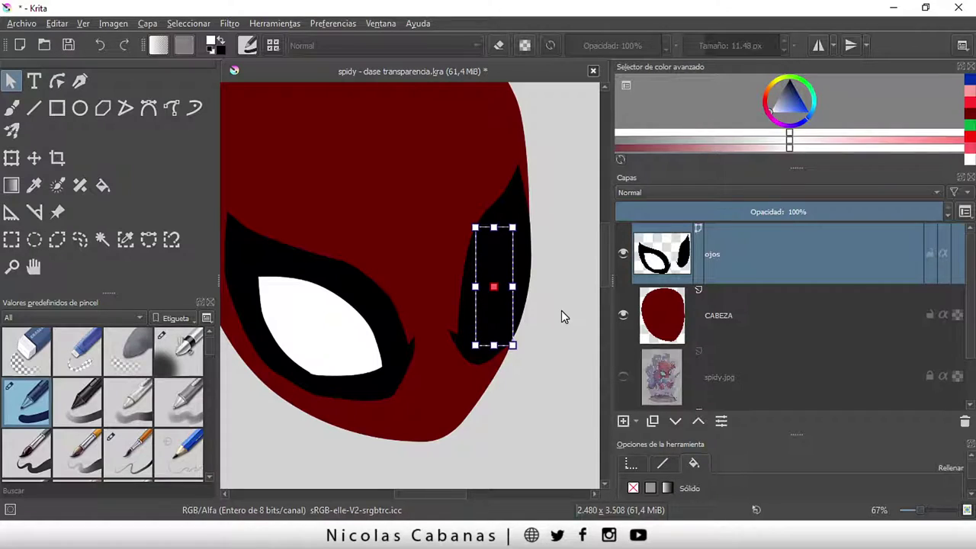
pyautogui.press('d')
pyautogui.hotkey('shift', 'BackSpace')
pyautogui.hotkey('ctrl', 'shift', 'a')
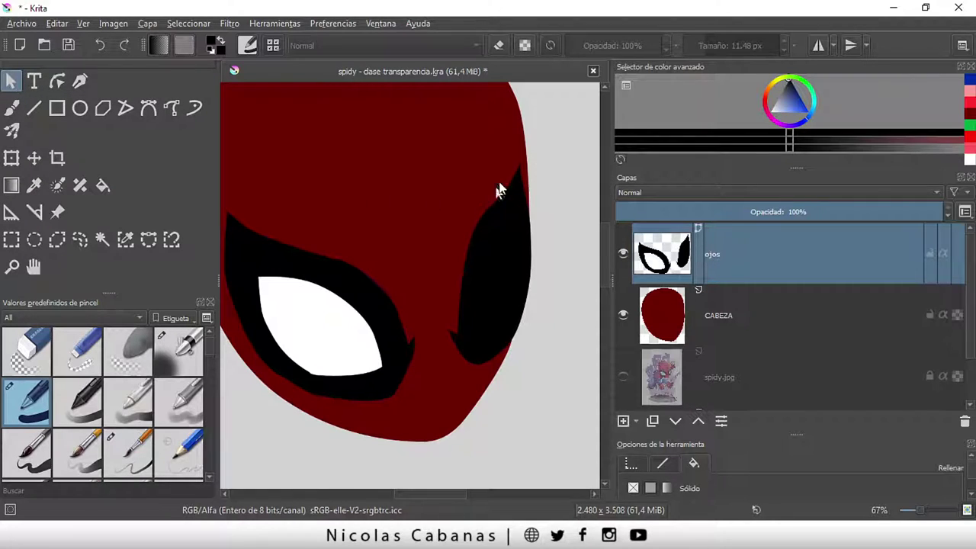
# Try selecting the eye shapes and moving the black right-eye shape, then undo the move
pyautogui.moveTo(570, 132); pyautogui.dragTo(443, 368)
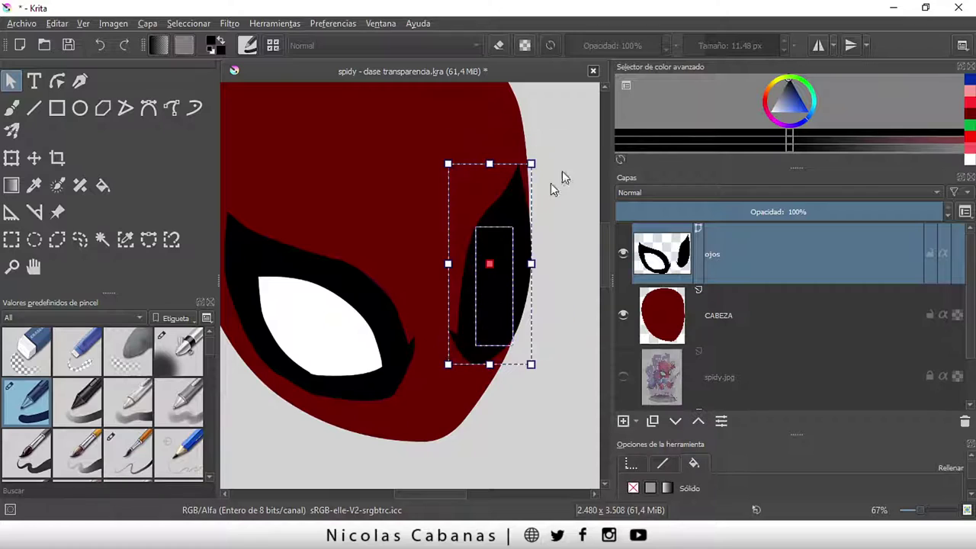
pyautogui.click(566, 146)
pyautogui.moveTo(567, 146); pyautogui.dragTo(436, 290)
pyautogui.click(585, 126)
pyautogui.moveTo(550, 128); pyautogui.dragTo(330, 268)
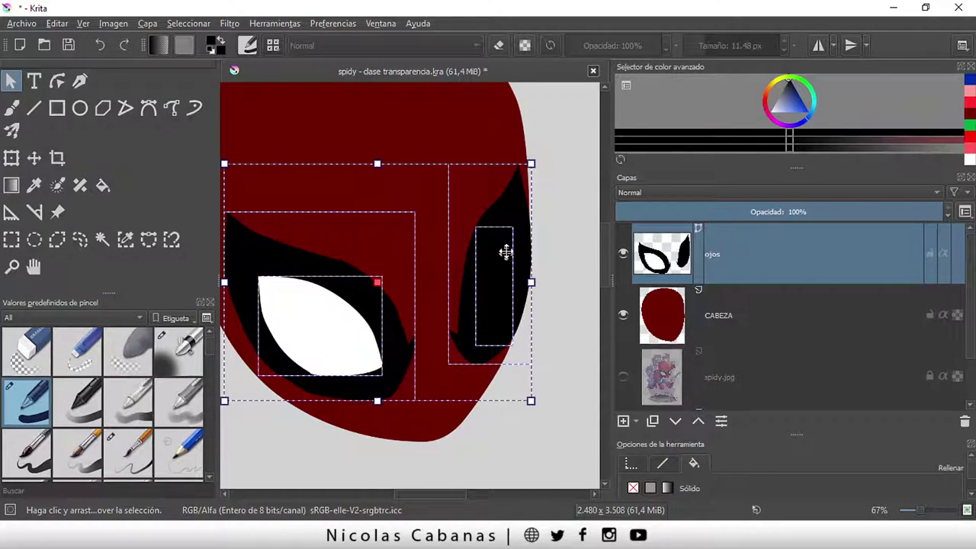
pyautogui.click(560, 211)
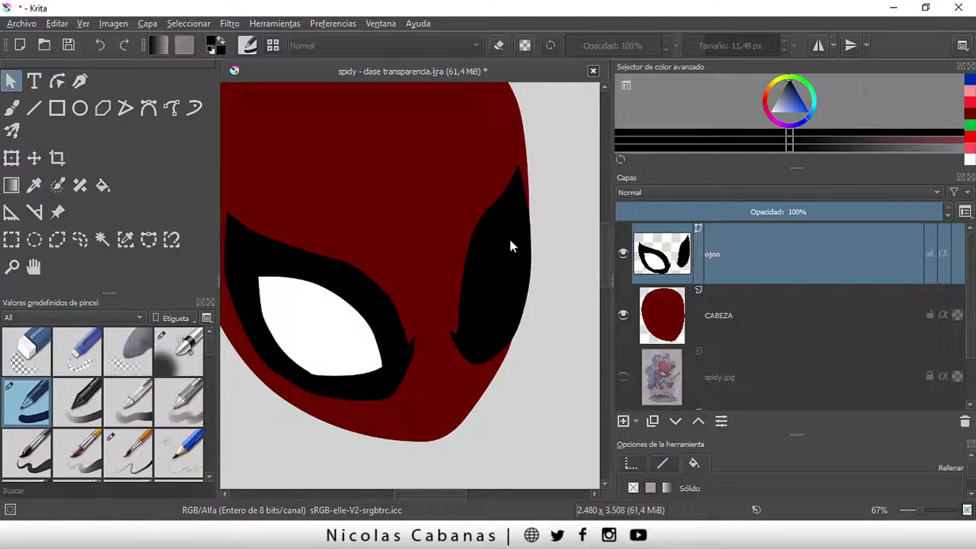
pyautogui.moveTo(511, 246); pyautogui.dragTo(436, 212)
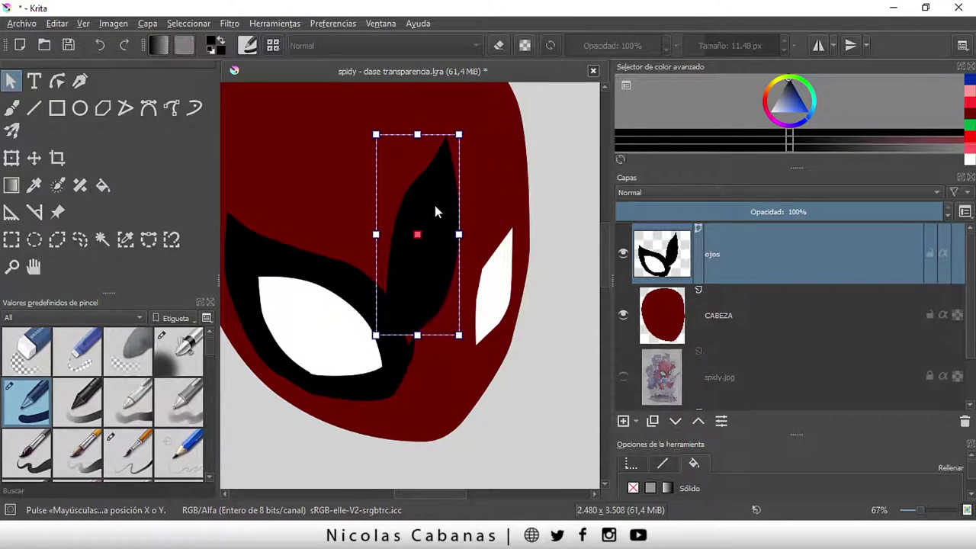
pyautogui.click(99, 45)
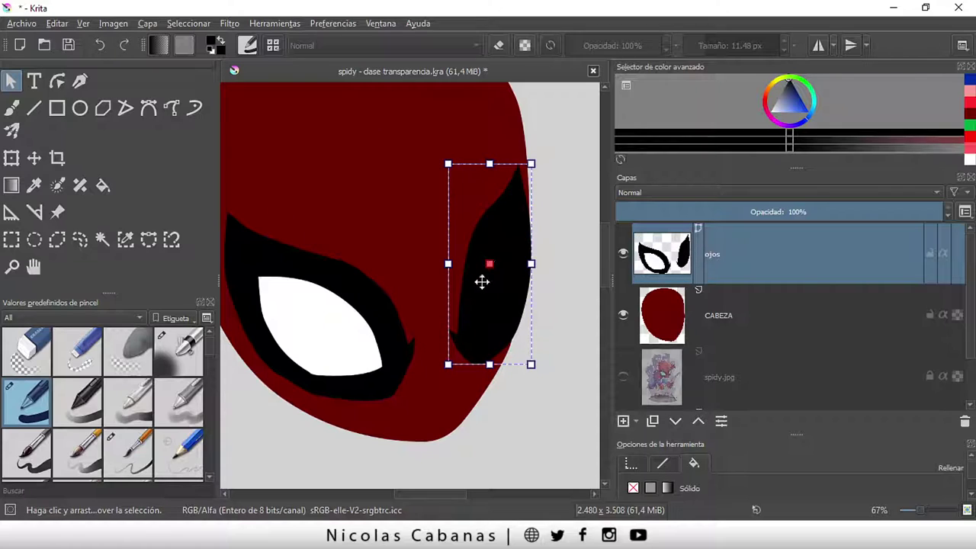
# Send the right eye's black shape to the back (Enviar al fondo) behind its white shape
pyautogui.rightClick(508, 239)
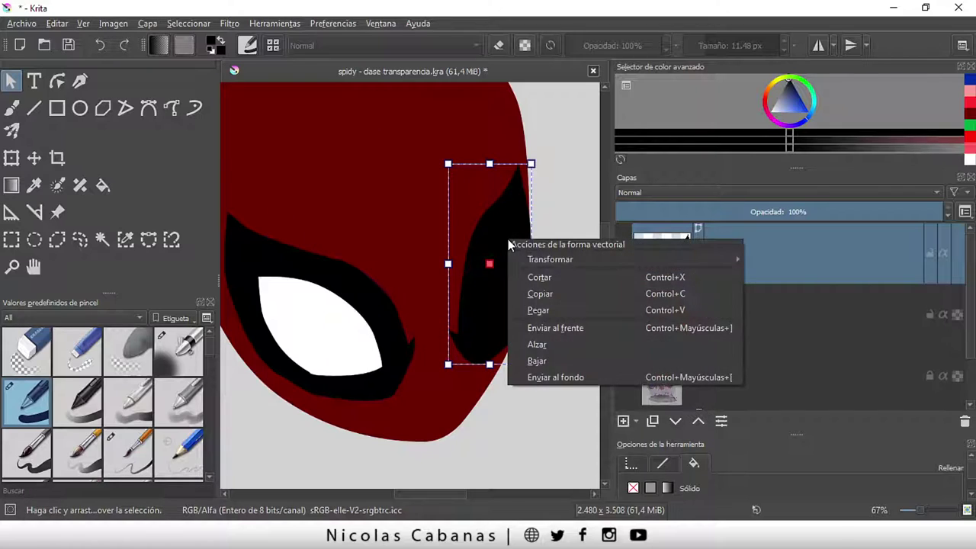
pyautogui.click(547, 361)
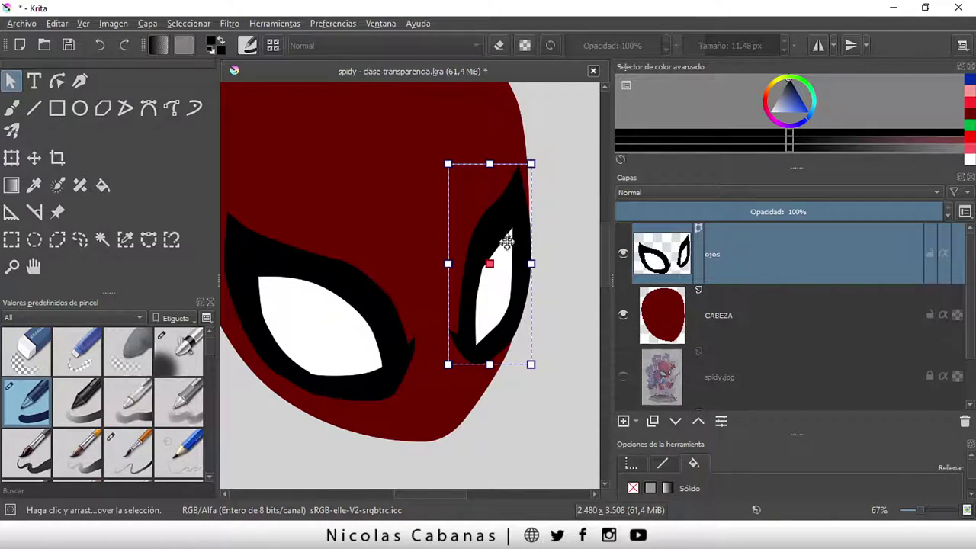
pyautogui.click(100, 47)
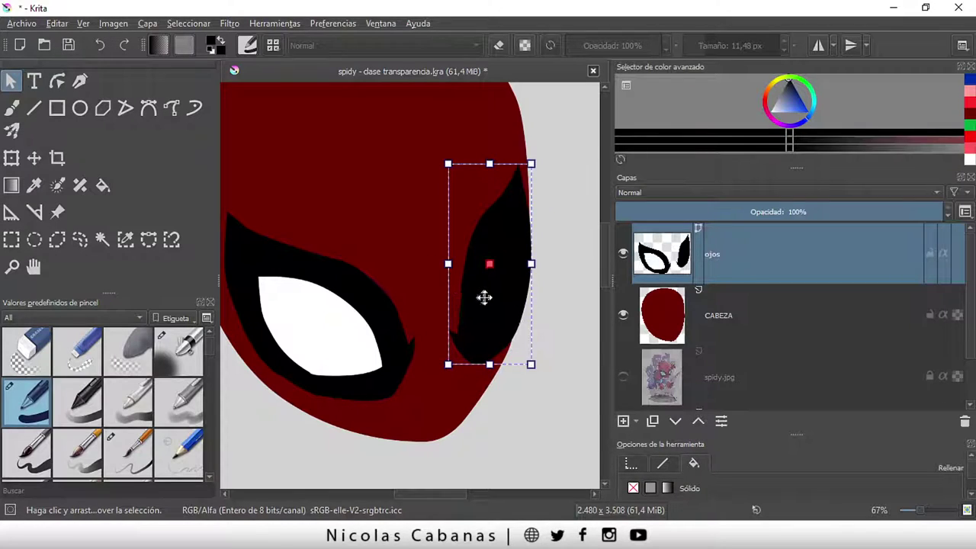
pyautogui.rightClick(509, 235)
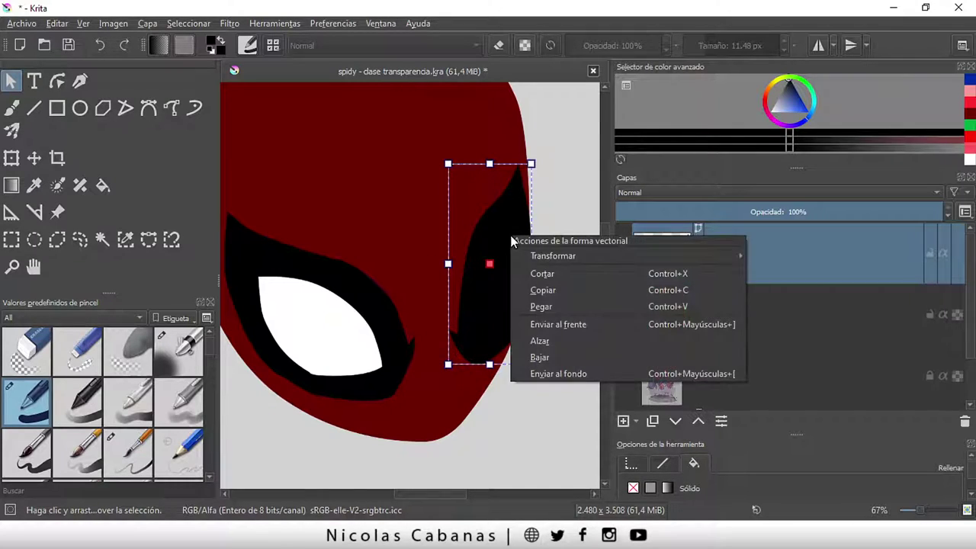
pyautogui.click(561, 373)
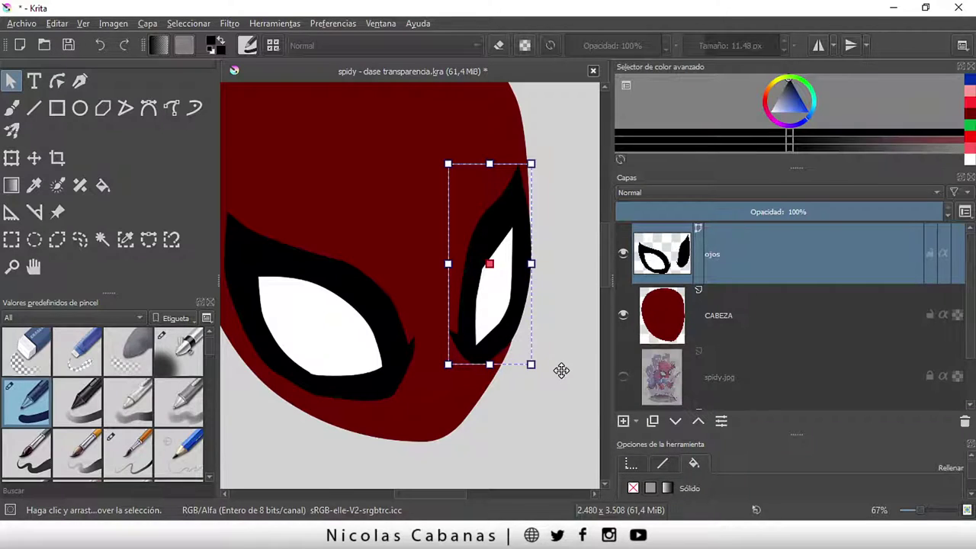
pyautogui.click(563, 352)
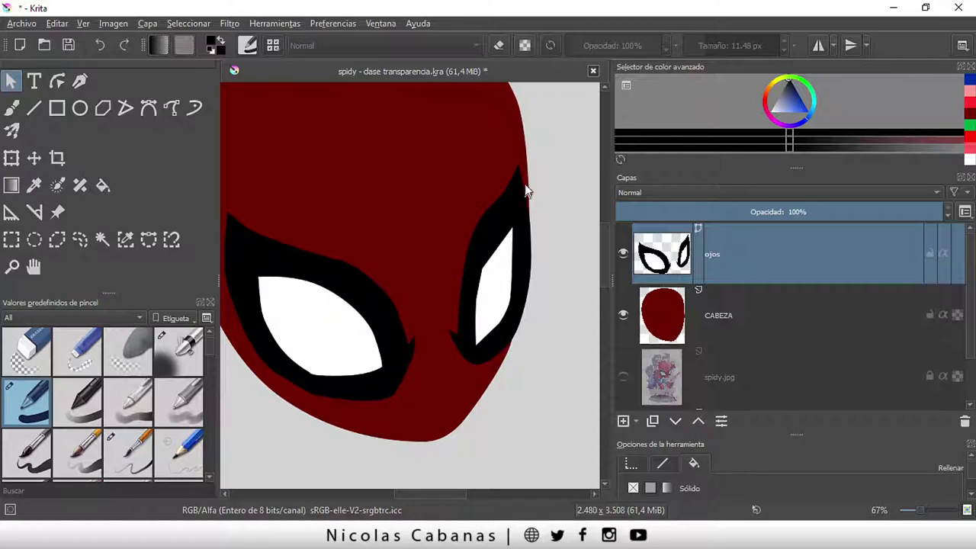
pyautogui.click(766, 339)
pyautogui.click(763, 376)
pyautogui.click(765, 328)
pyautogui.click(757, 259)
pyautogui.click(763, 316)
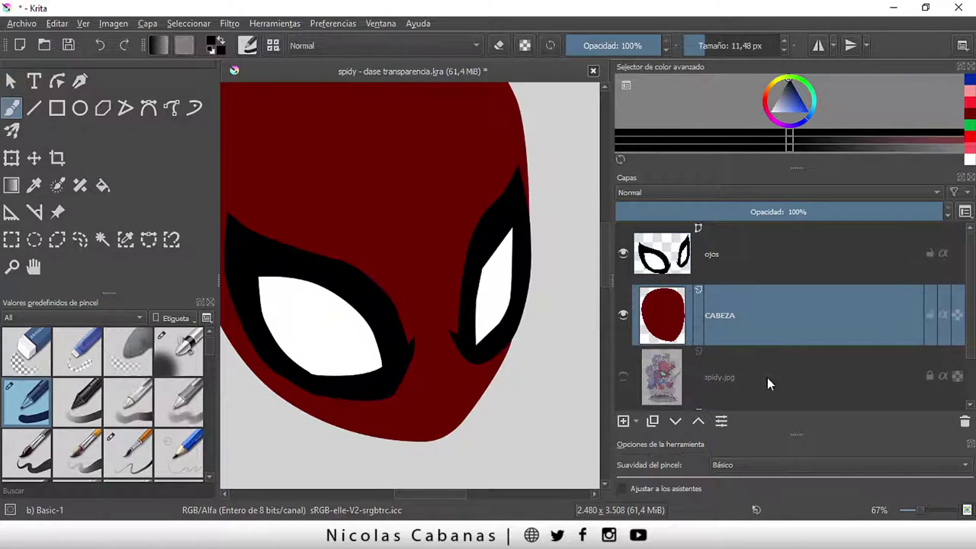
pyautogui.click(768, 378)
pyautogui.click(759, 317)
pyautogui.click(720, 276)
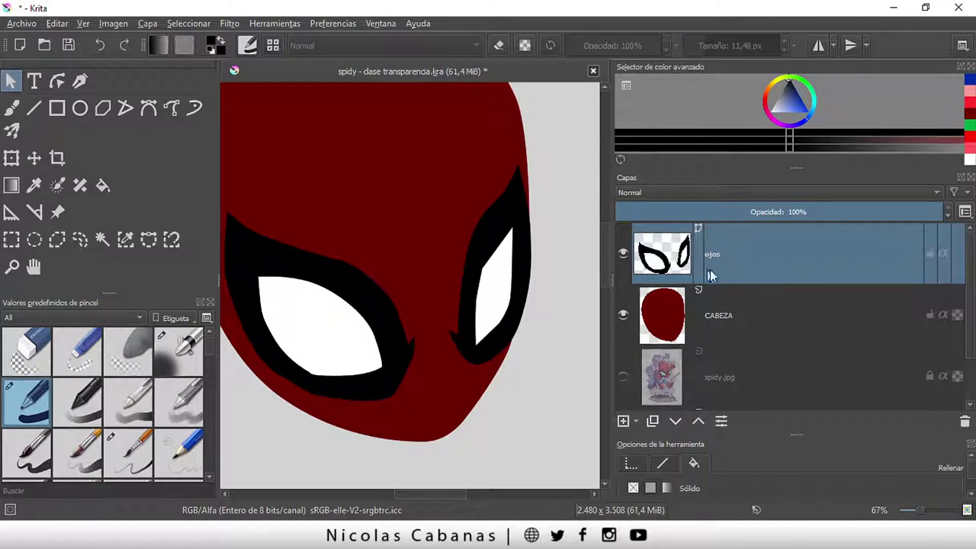
pyautogui.moveTo(568, 154); pyautogui.dragTo(330, 359)
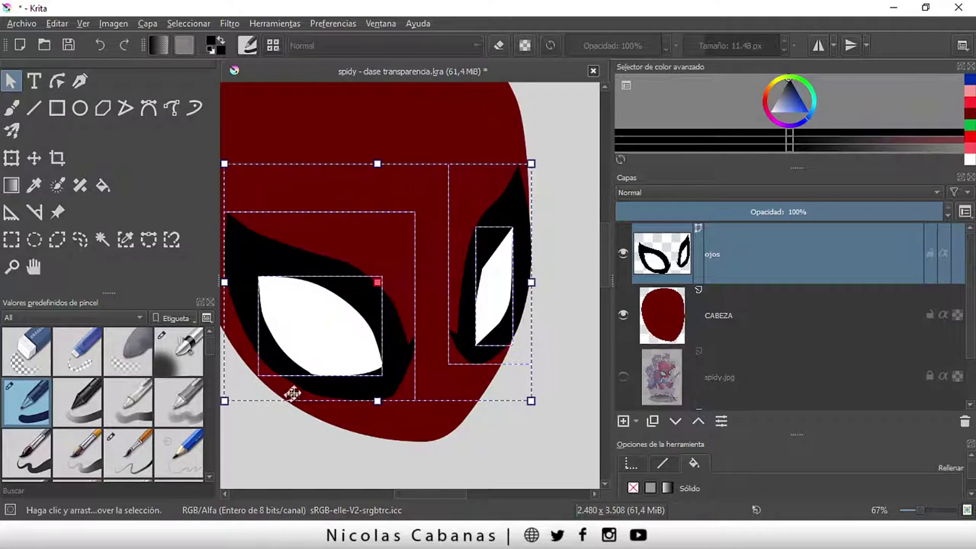
pyautogui.scroll(-2, 375, 382)
pyautogui.scroll(1, 347, 413)
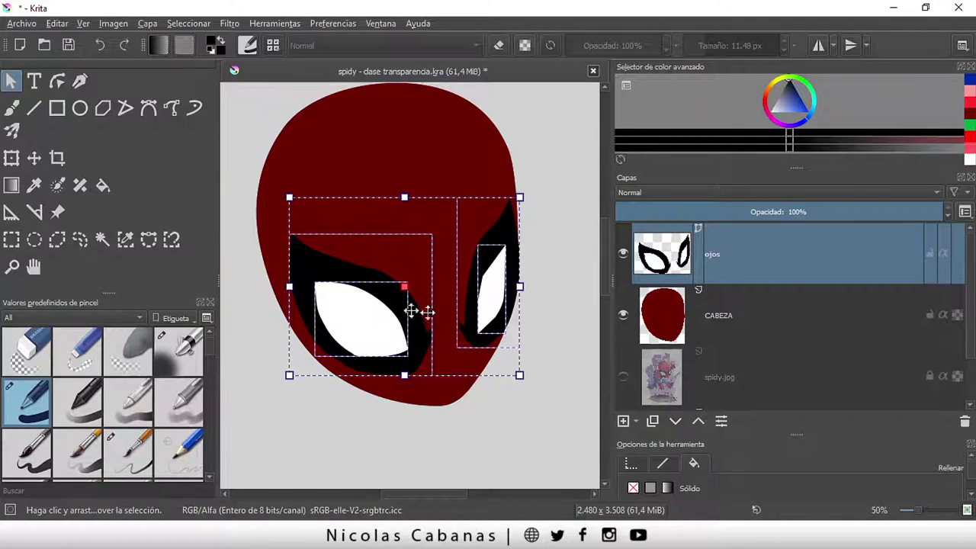
pyautogui.click(381, 430)
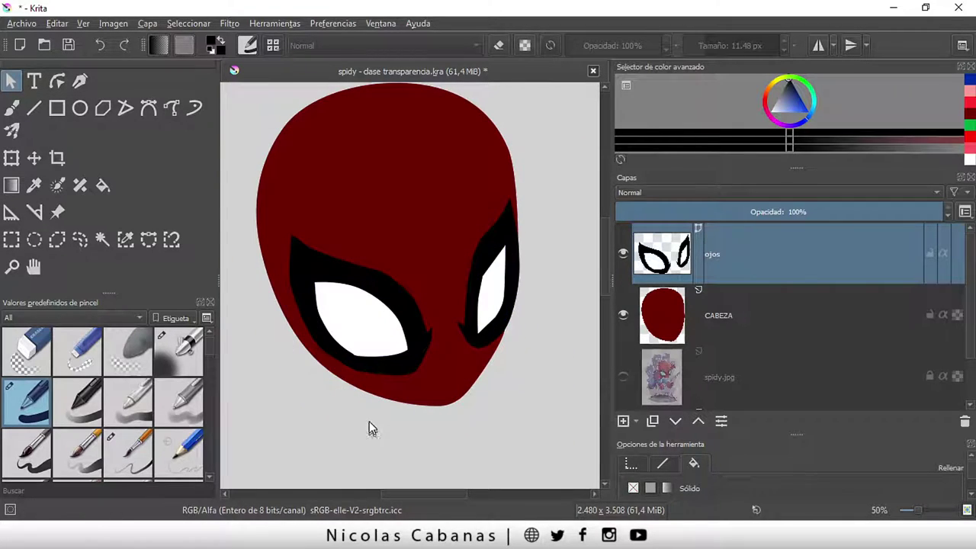
pyautogui.click(367, 320)
pyautogui.rightClick(385, 313)
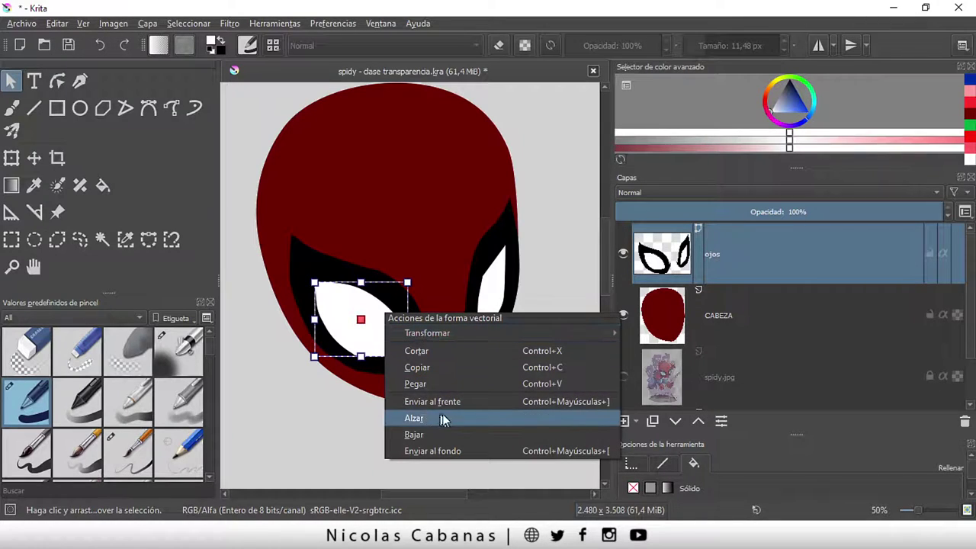
pyautogui.click(443, 453)
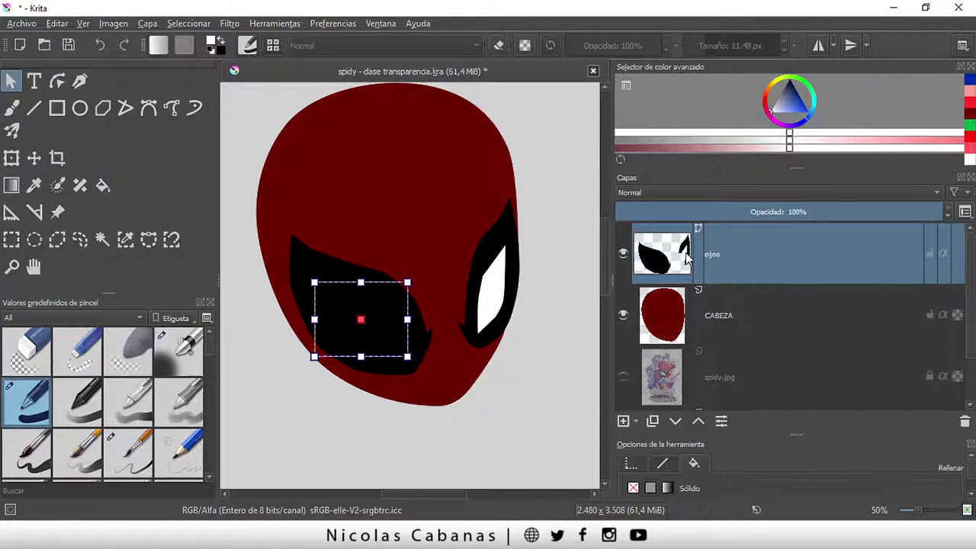
pyautogui.click(549, 212)
pyautogui.moveTo(550, 211); pyautogui.dragTo(305, 374)
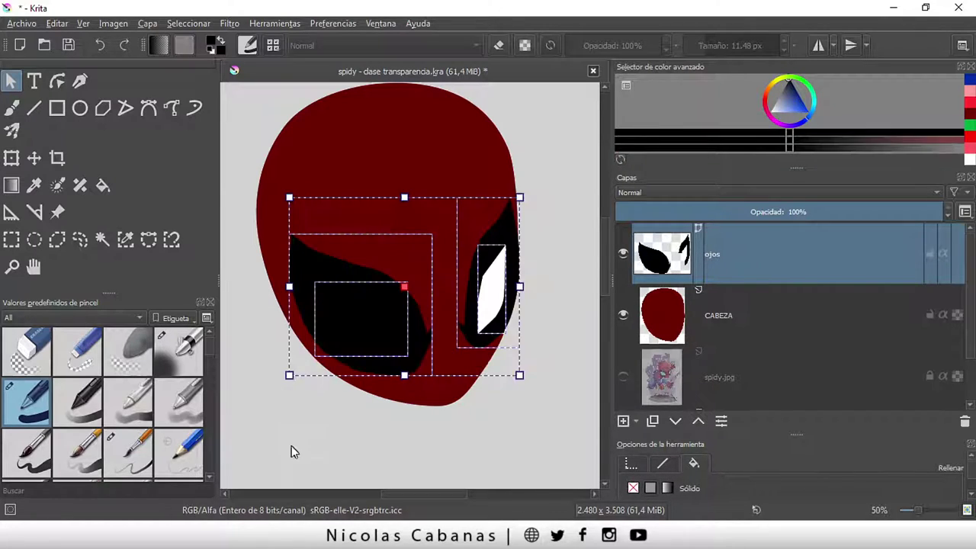
pyautogui.click(344, 440)
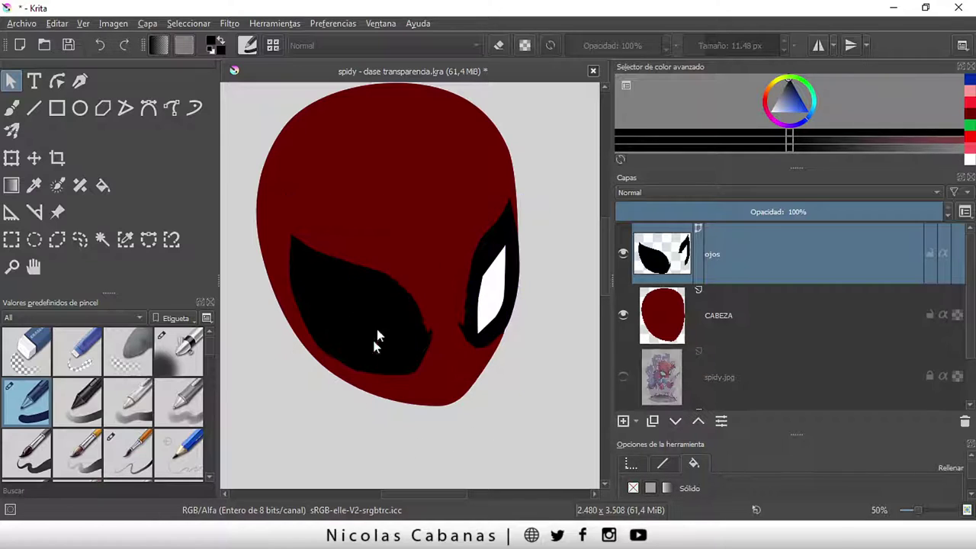
pyautogui.click(382, 288)
pyautogui.rightClick(382, 288)
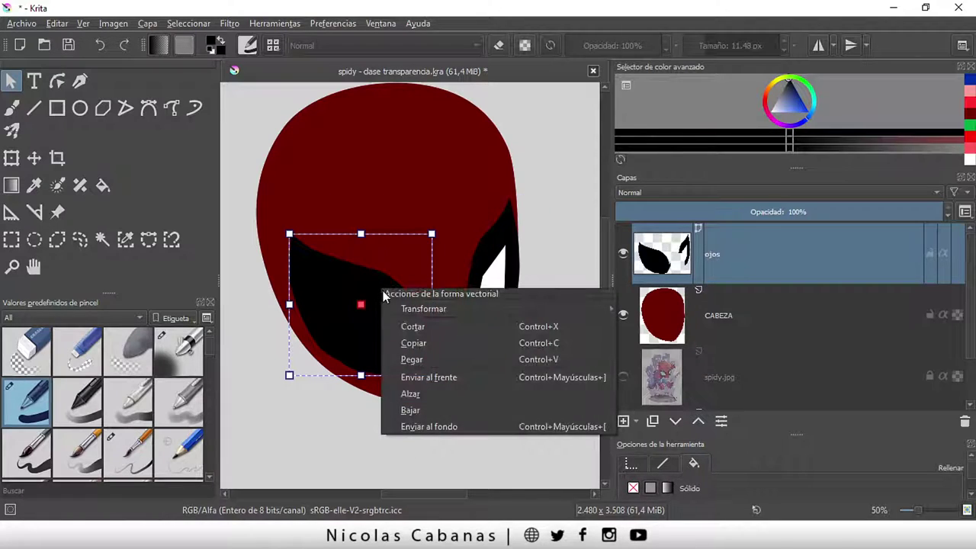
pyautogui.click(434, 427)
pyautogui.click(518, 386)
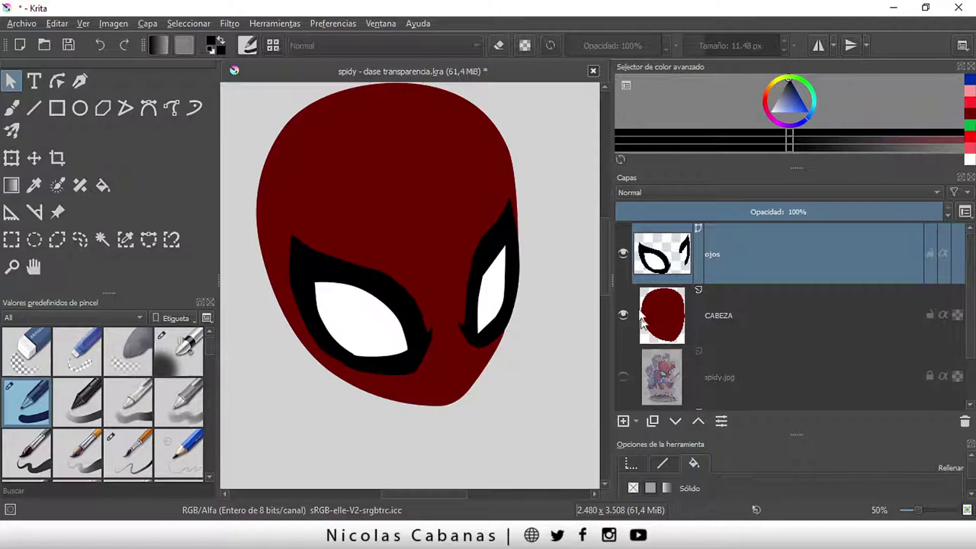
pyautogui.click(624, 254)
pyautogui.click(623, 315)
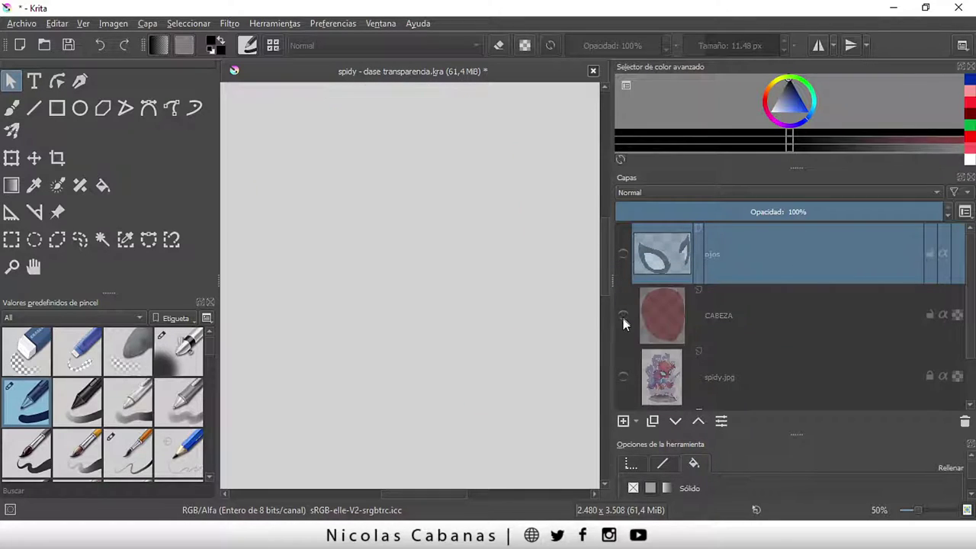
pyautogui.click(623, 376)
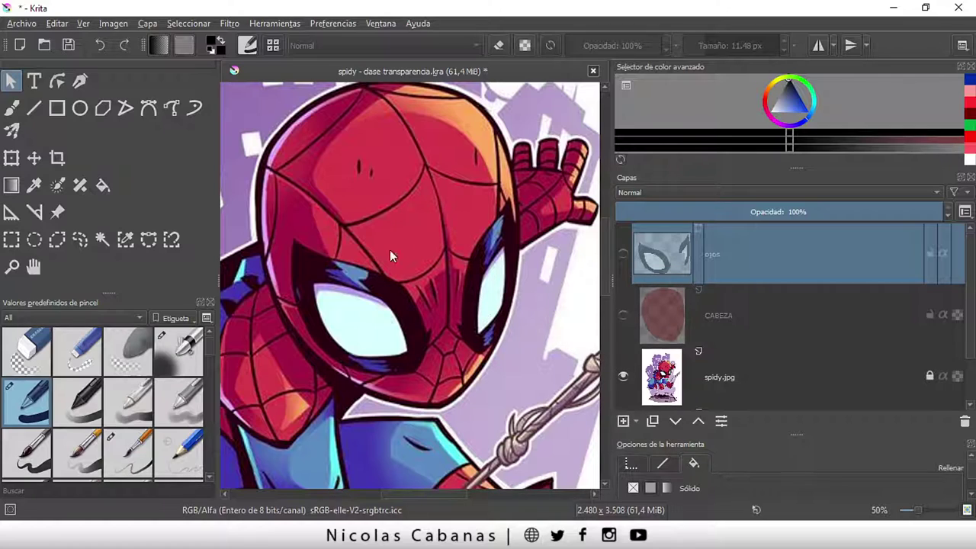
pyautogui.click(623, 376)
pyautogui.click(623, 315)
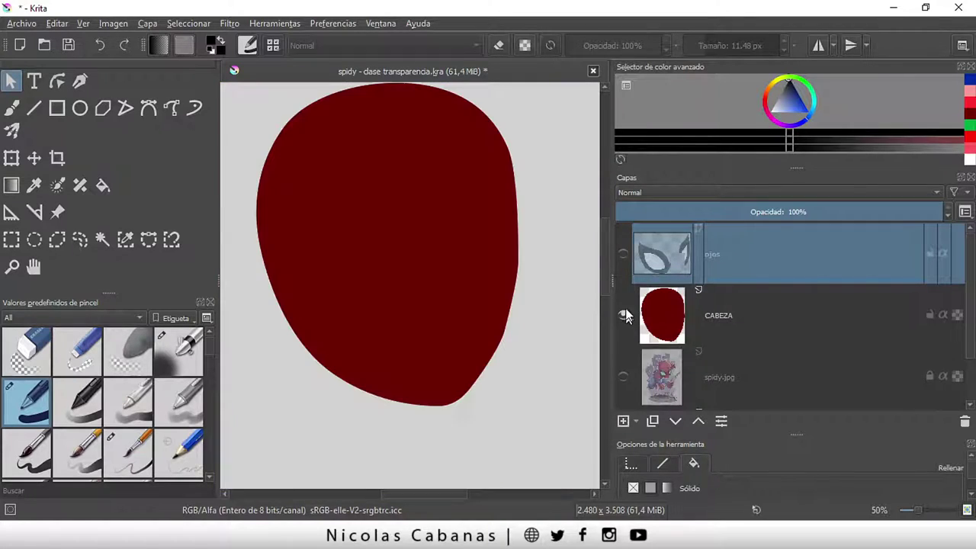
pyautogui.click(623, 254)
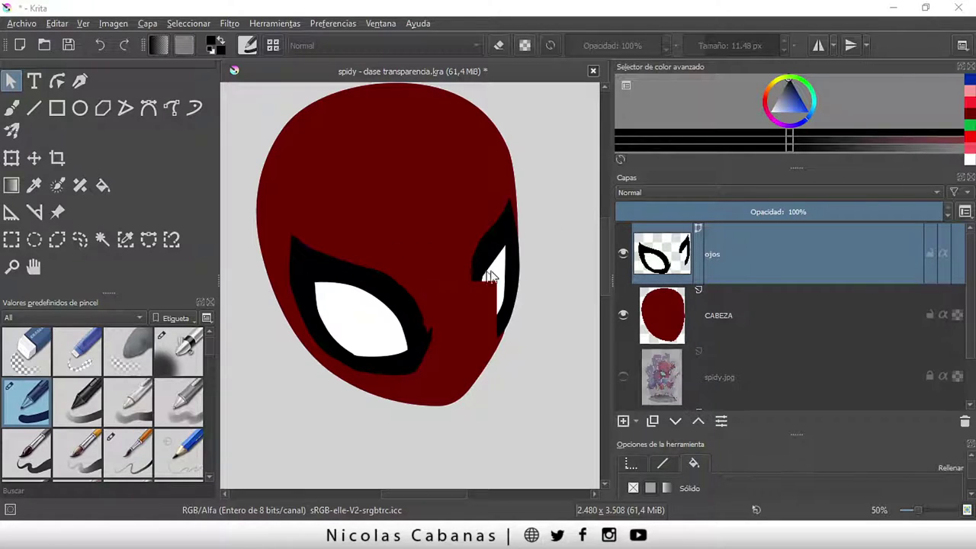
# Reposition the right eye's white shape with Ctrl+T and confirm the adjustment
pyautogui.keyDown('ctrl'); pyautogui.scroll(1, 509, 285); pyautogui.keyUp('ctrl')
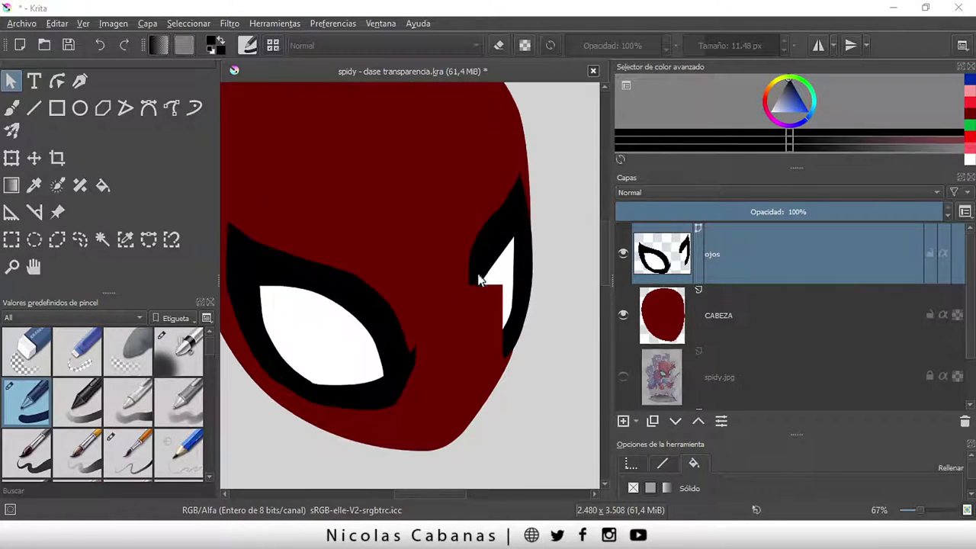
pyautogui.hotkey('ctrl', 't')
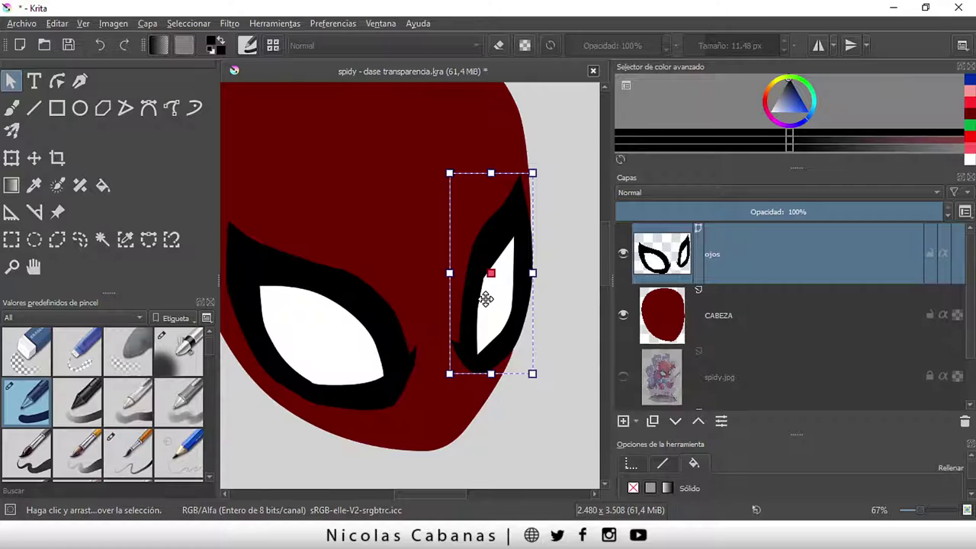
pyautogui.press('Return')
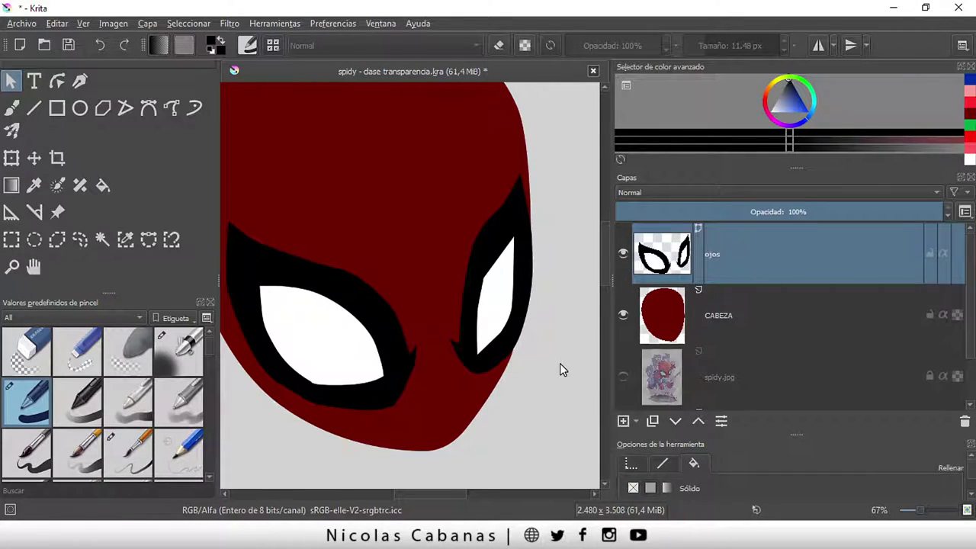
# Select the left and right eye whites in turn, zoom out and deselect
pyautogui.click(342, 338)
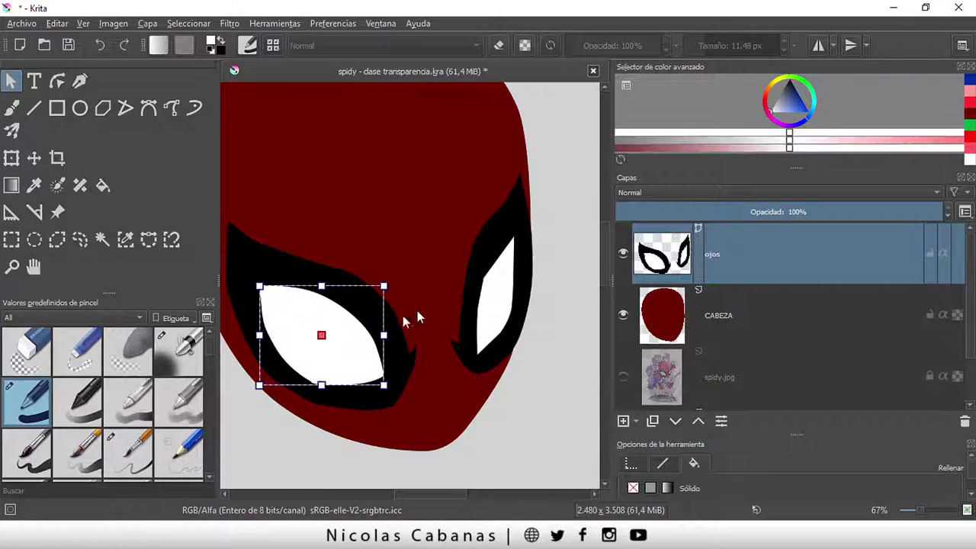
pyautogui.click(497, 296)
pyautogui.click(321, 333)
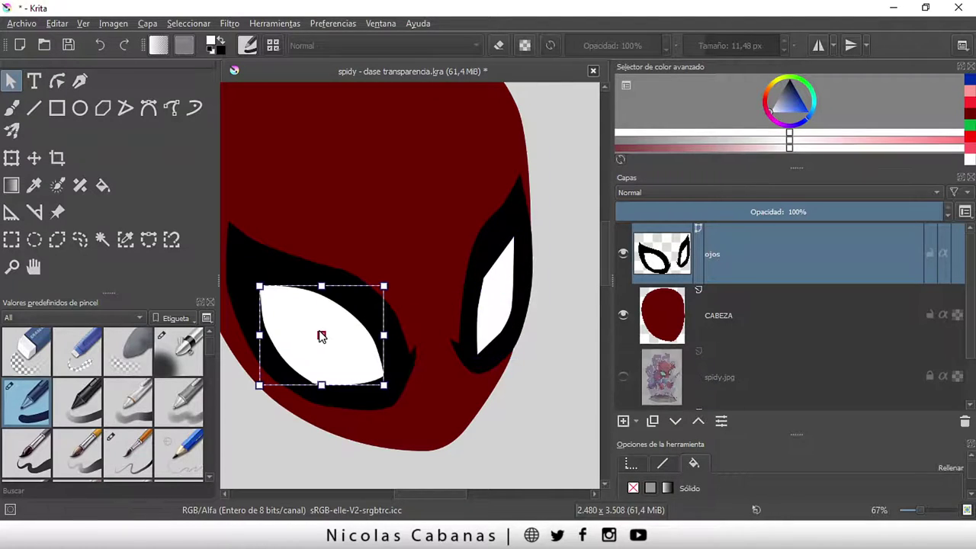
pyautogui.click(491, 311)
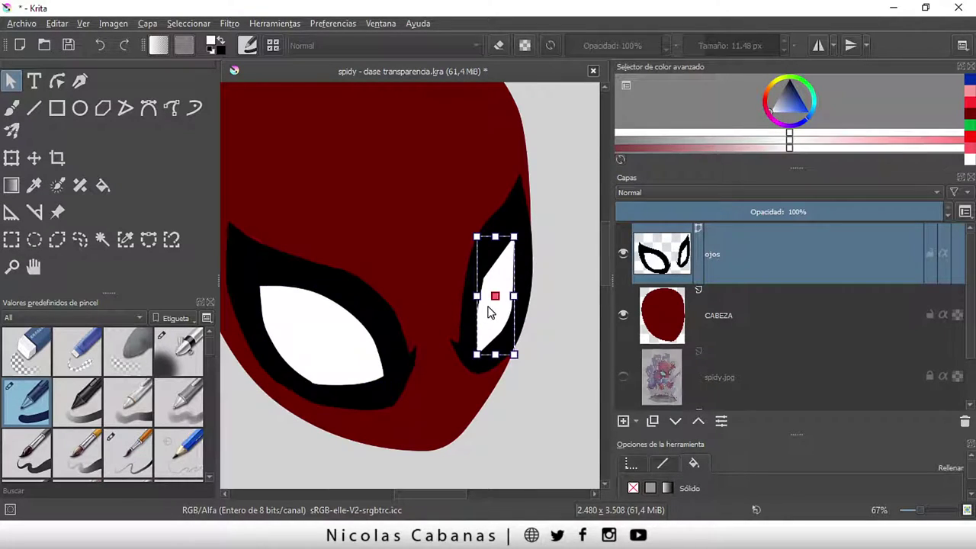
pyautogui.click(324, 337)
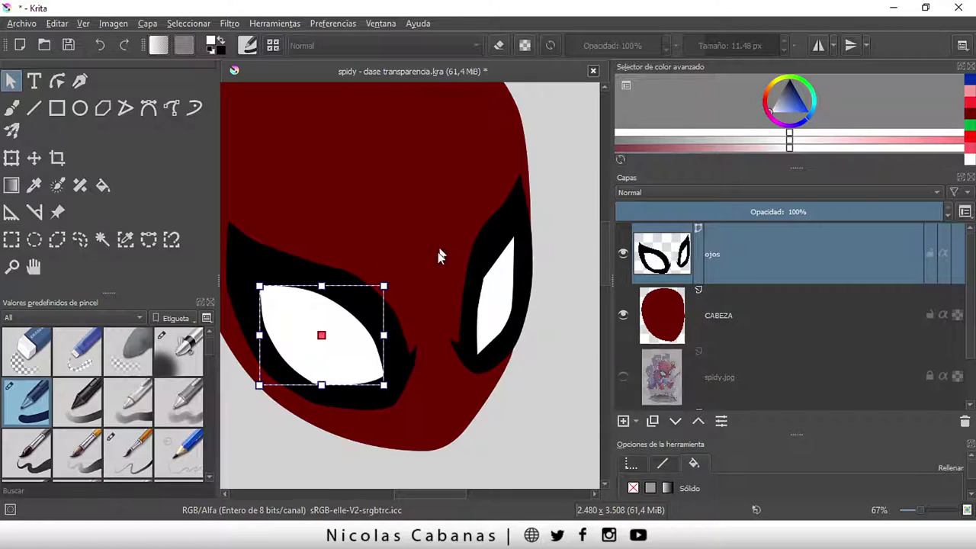
pyautogui.scroll(-1, 454, 347)
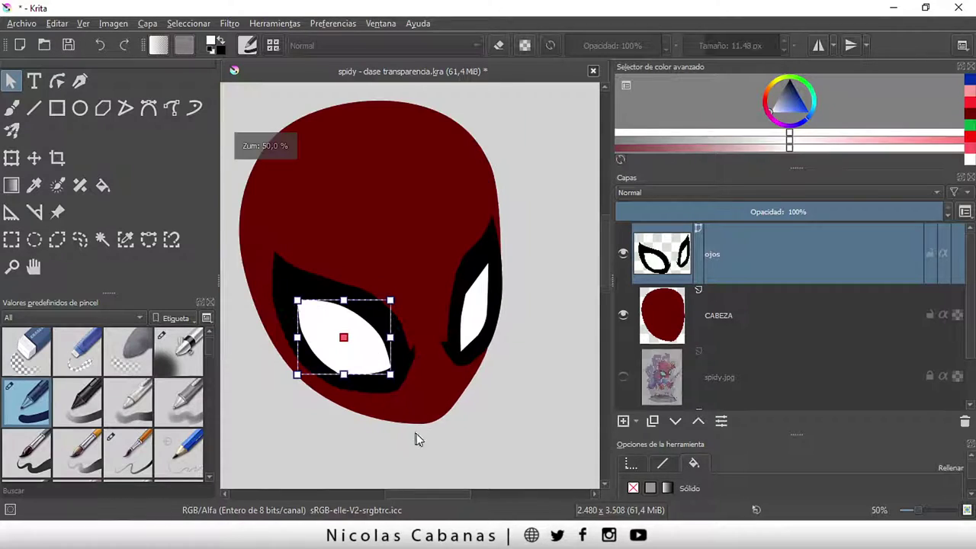
pyautogui.click(461, 470)
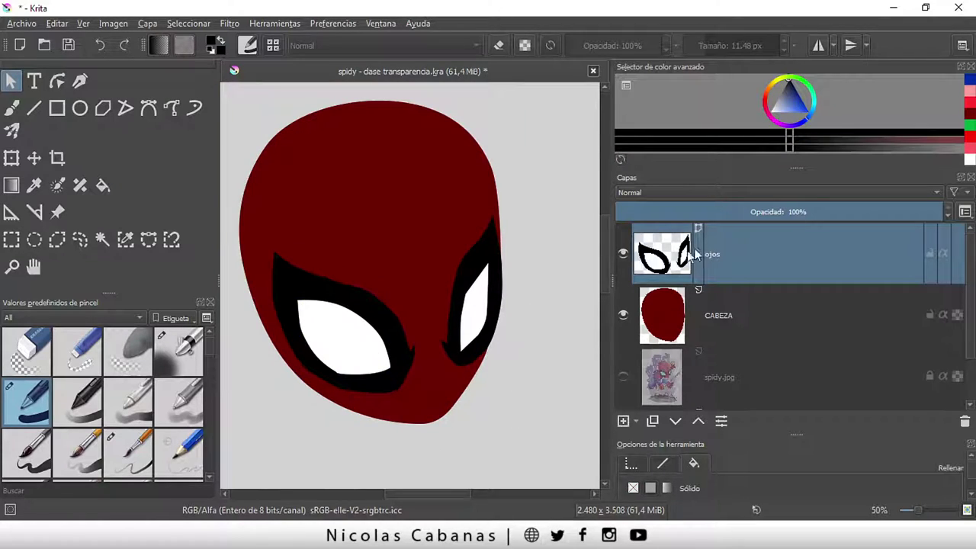
# Duplicate the ojos layer and rename the original 'ojos negro'
pyautogui.rightClick(778, 252)
pyautogui.moveTo(721, 228)
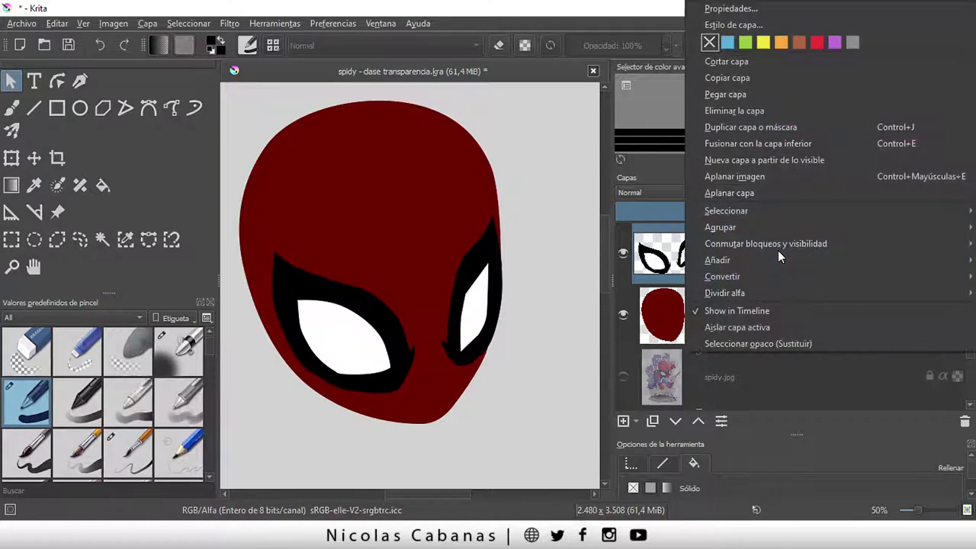
pyautogui.click(727, 128)
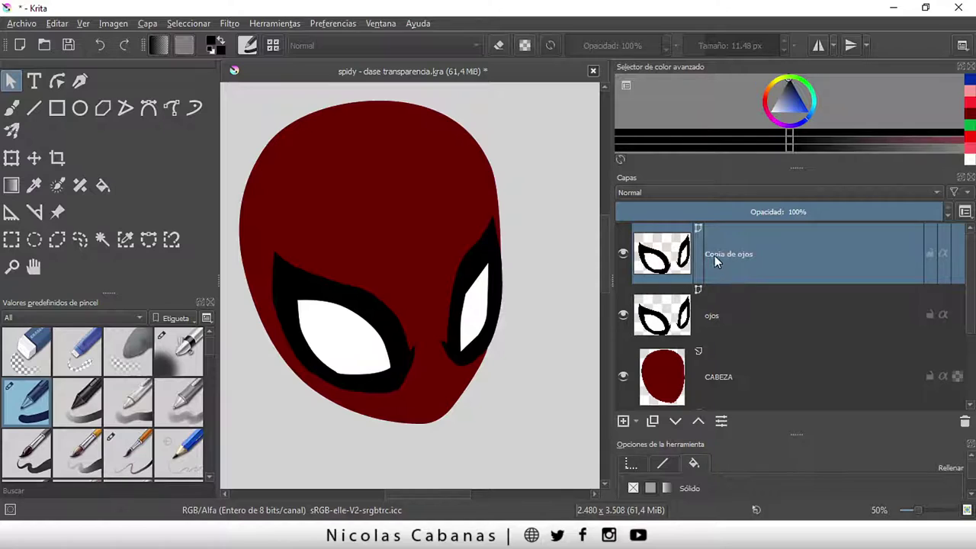
pyautogui.doubleClick(715, 320)
pyautogui.write('ojos')
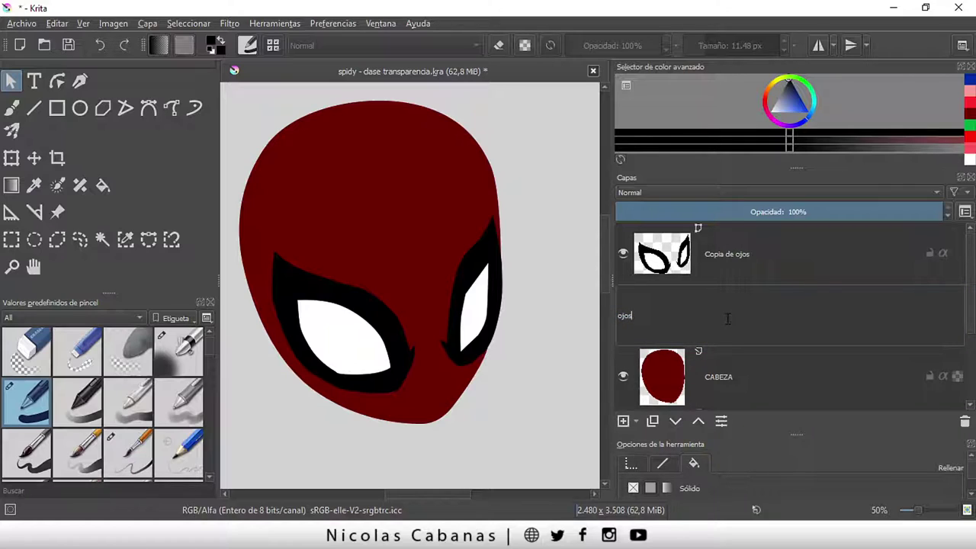
pyautogui.write(' negro')
pyautogui.press('Return')
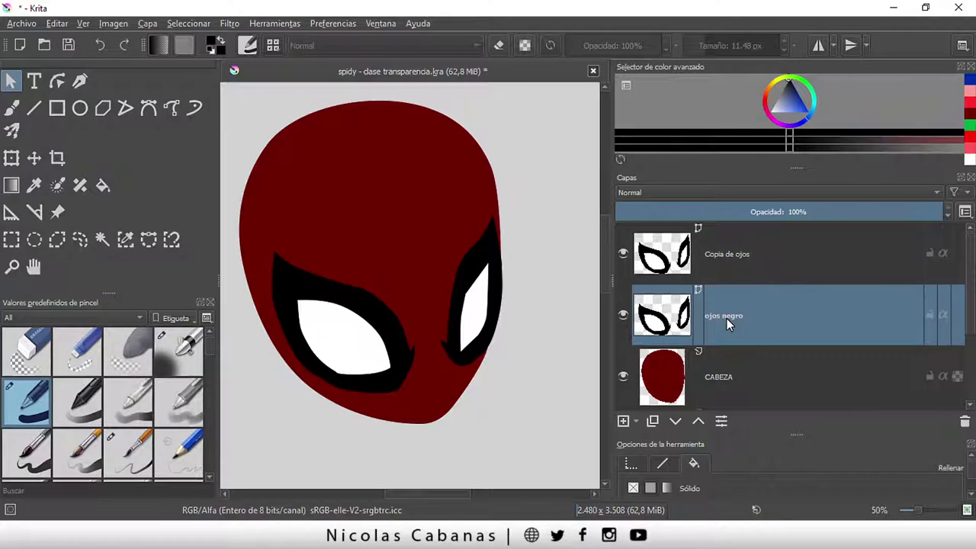
# Rename the original layer 'borde negro' and the copy 'ojo blanco'
pyautogui.doubleClick(727, 318)
pyautogui.write('borde')
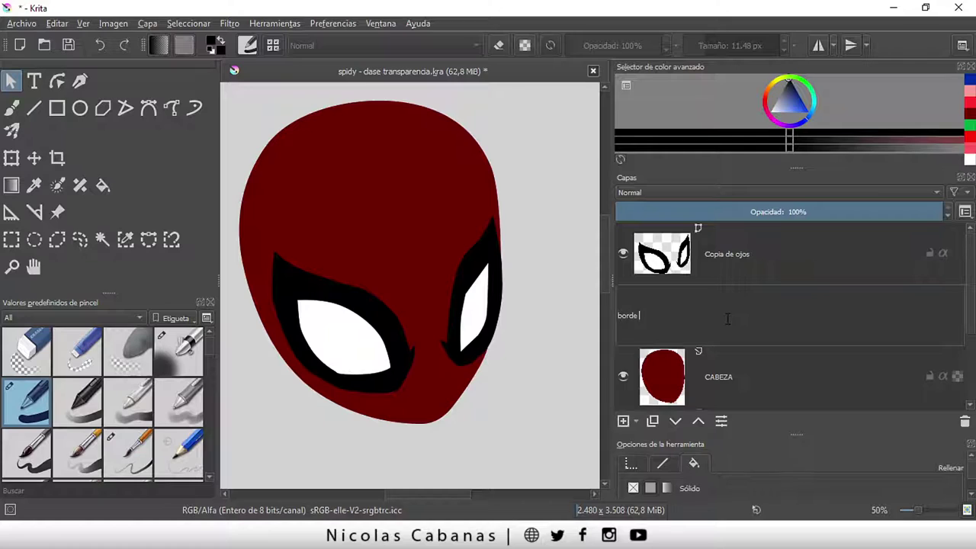
pyautogui.write(' negro')
pyautogui.press('Return')
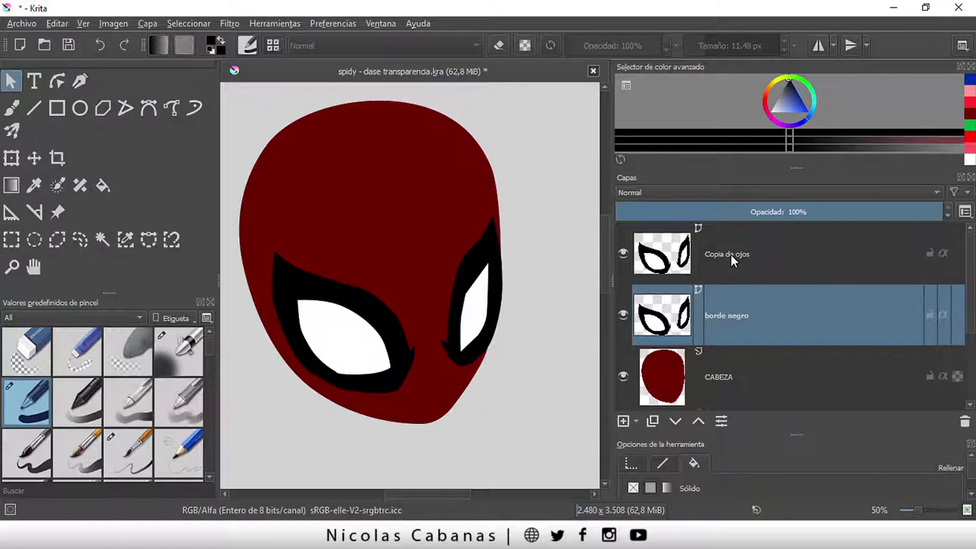
pyautogui.doubleClick(730, 255)
pyautogui.write('ojo ')
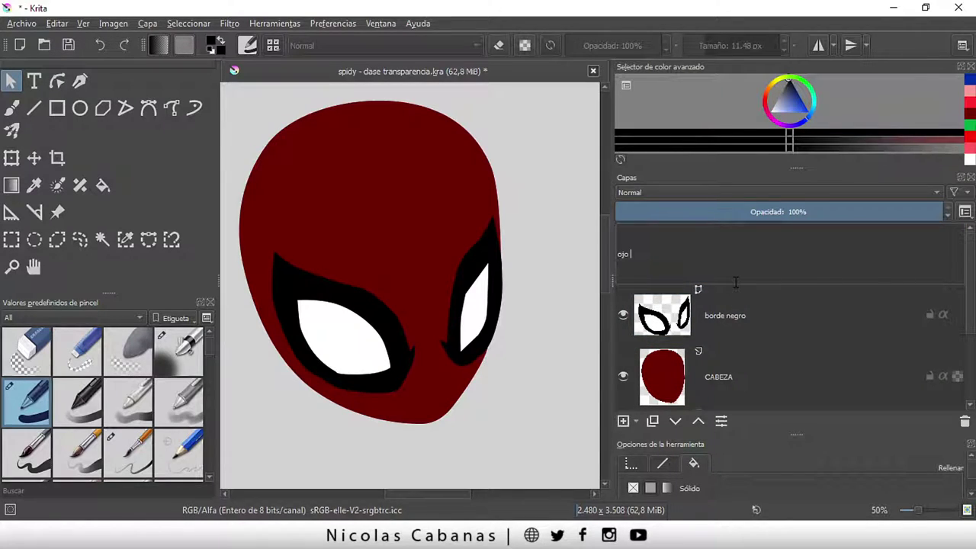
pyautogui.write('blanco')
pyautogui.press('Return')
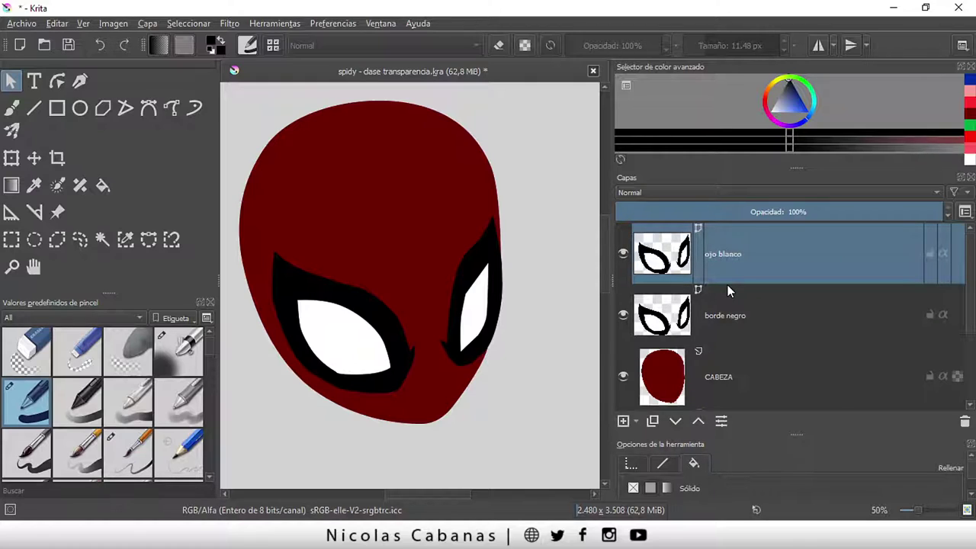
# On borde negro, with ojo blanco hidden, turn both eyes' white shapes black
pyautogui.click(621, 255)
pyautogui.click(771, 318)
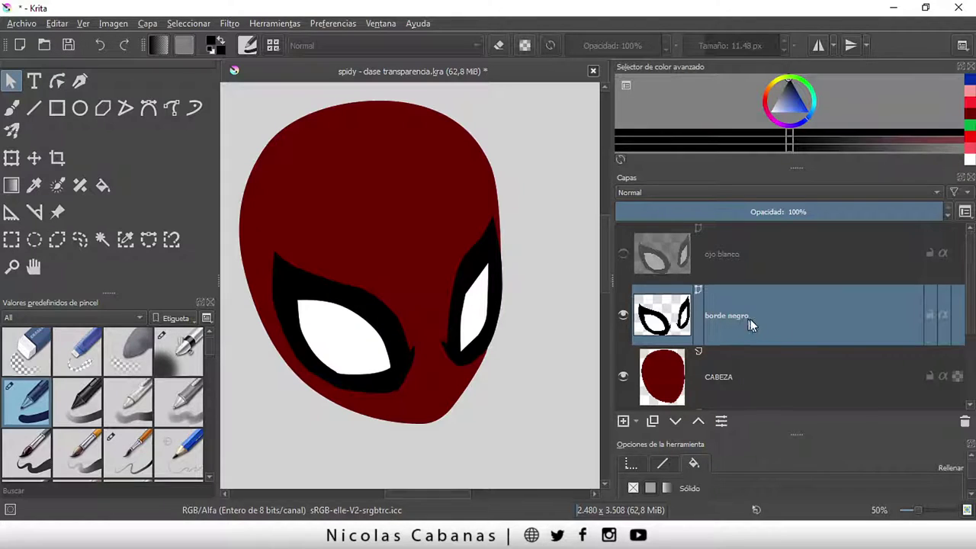
pyautogui.click(479, 309)
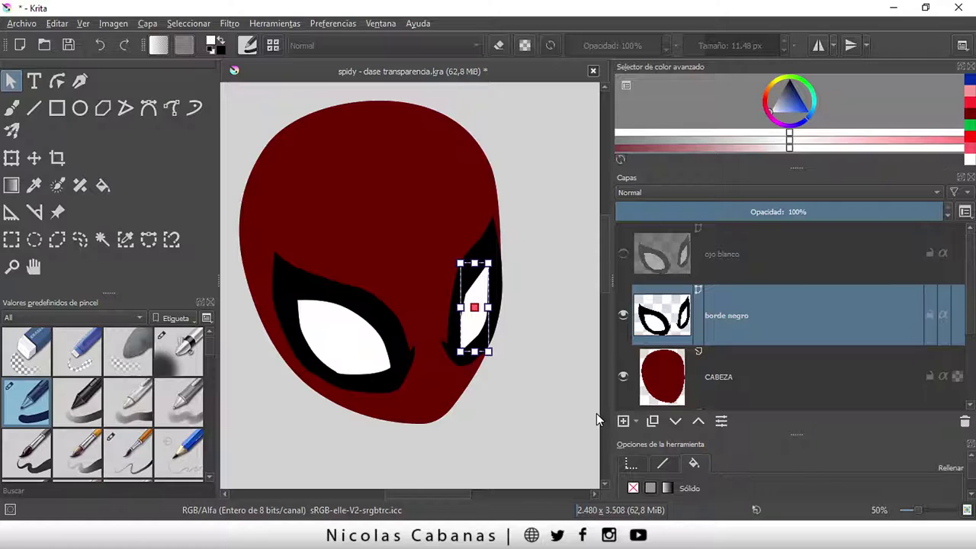
pyautogui.press('d')
pyautogui.click(344, 341)
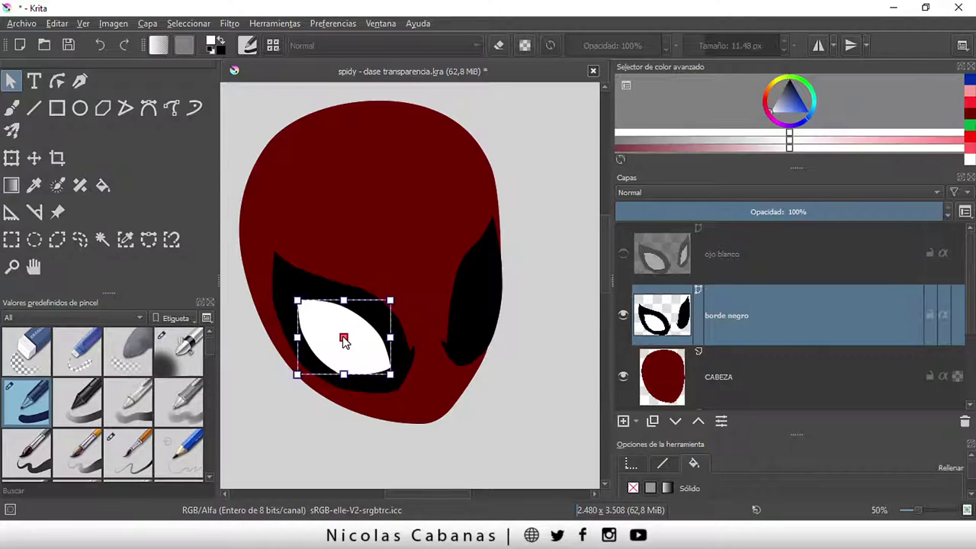
pyautogui.press('d')
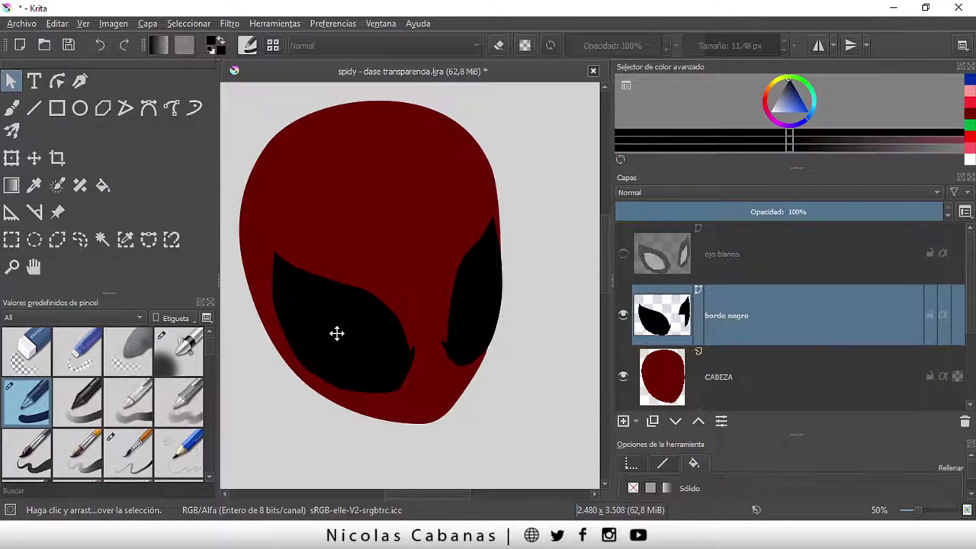
pyautogui.click(624, 314)
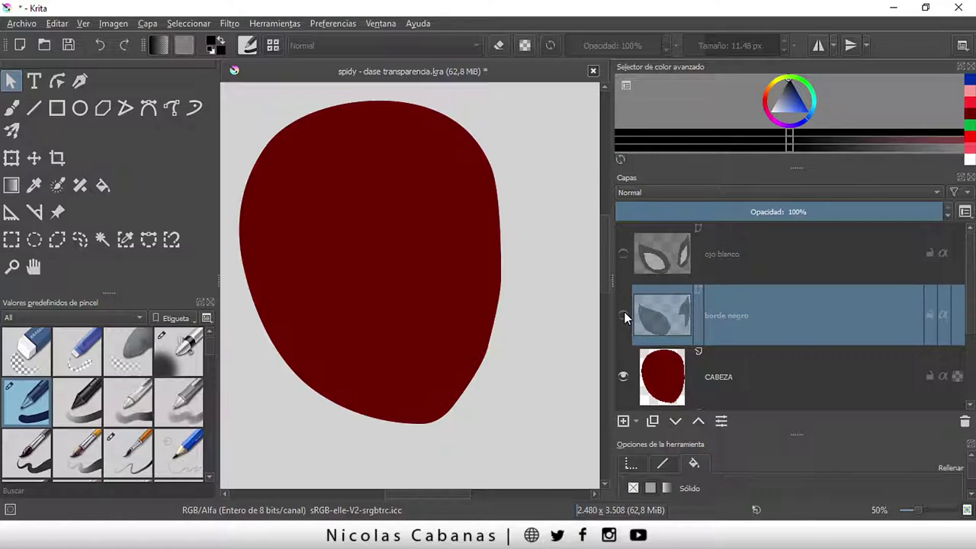
# On ojo blanco, delete both eyes' black outlines, then show borde negro and make it active
pyautogui.click(621, 256)
pyautogui.click(739, 258)
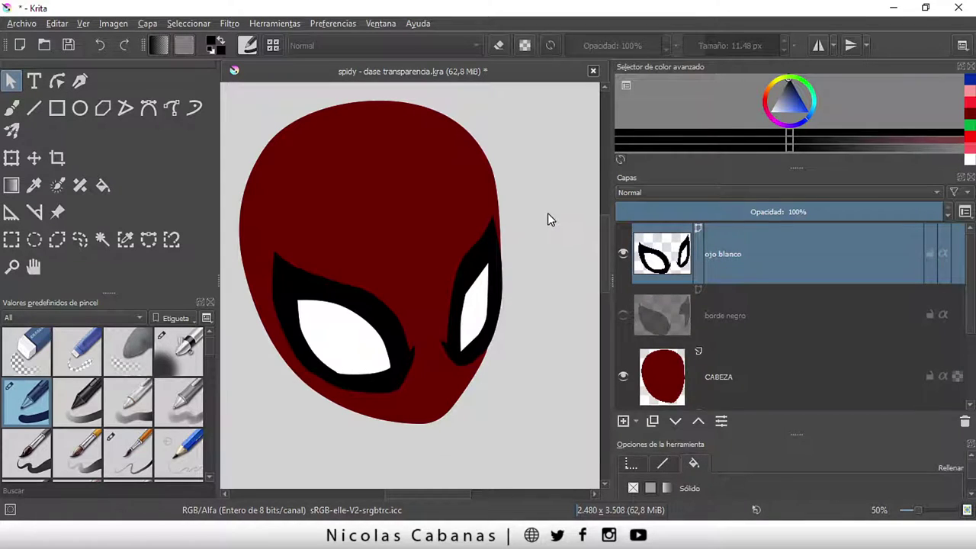
pyautogui.click(492, 233)
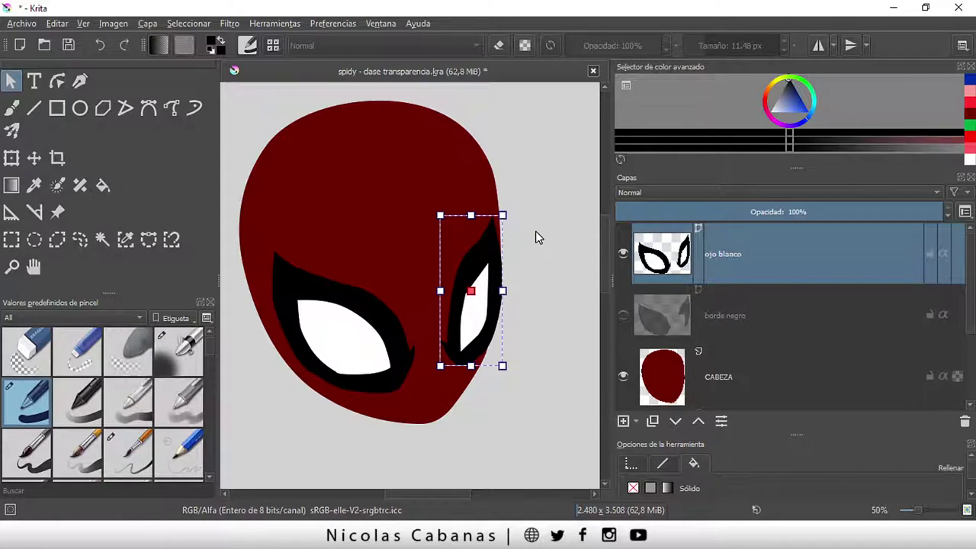
pyautogui.press('Delete')
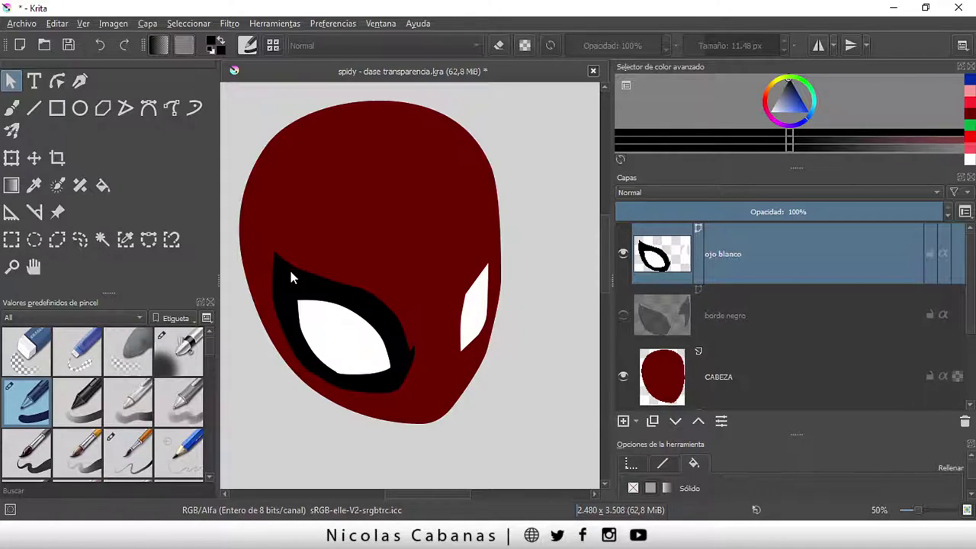
pyautogui.click(291, 274)
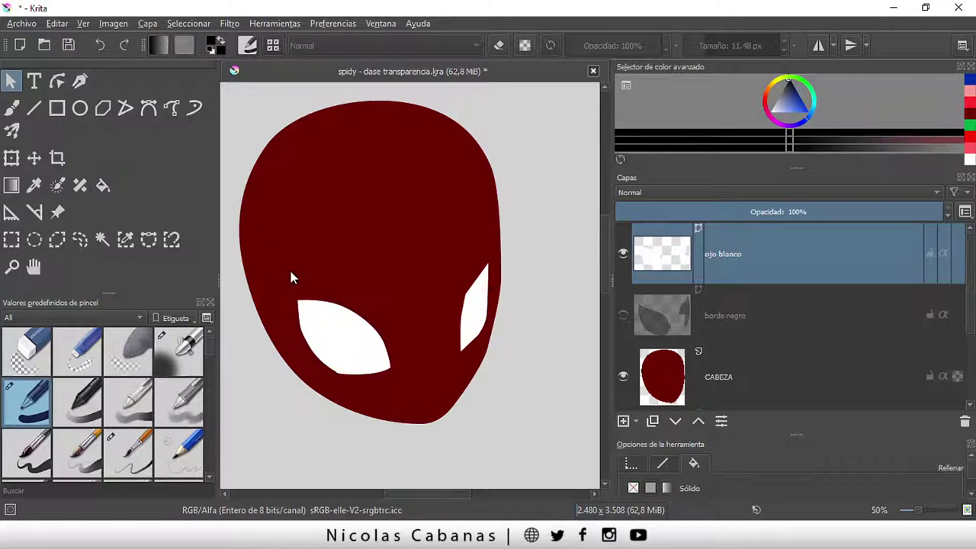
pyautogui.press('Delete')
pyautogui.click(624, 315)
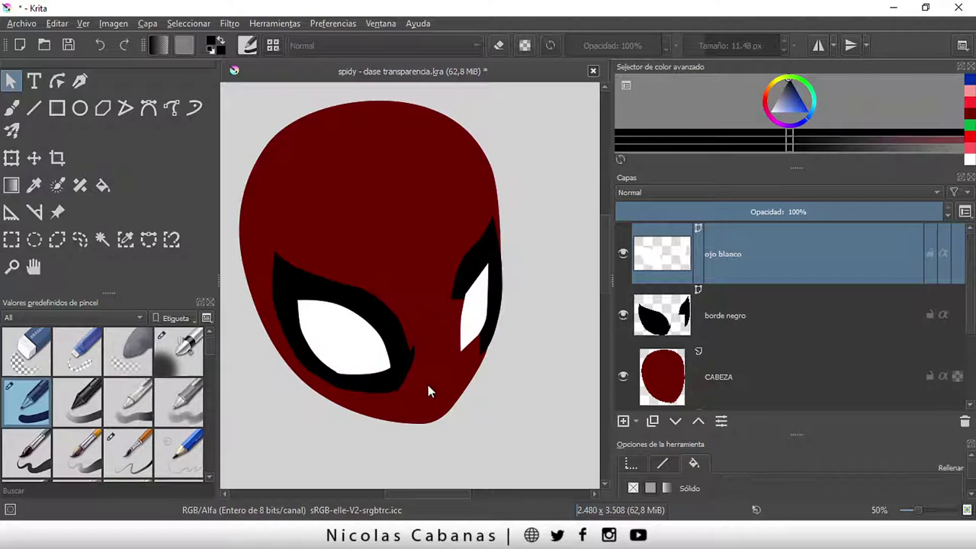
pyautogui.scroll(1, 427, 384)
pyautogui.scroll(-1, 427, 384)
pyautogui.click(681, 311)
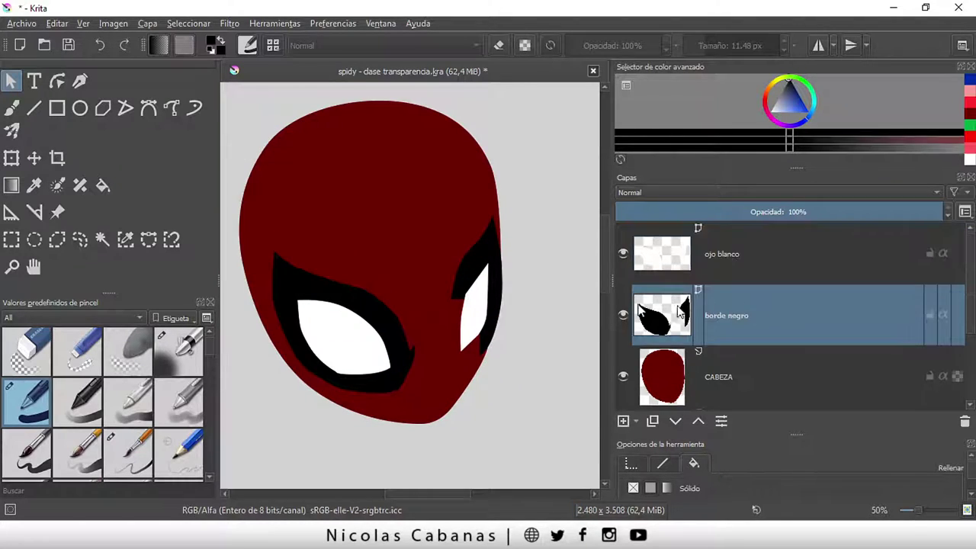
# Centre the head in view and drag the Layers docker divider upward to enlarge the layer list
pyautogui.click(495, 263)
pyautogui.scroll(1, 464, 275)
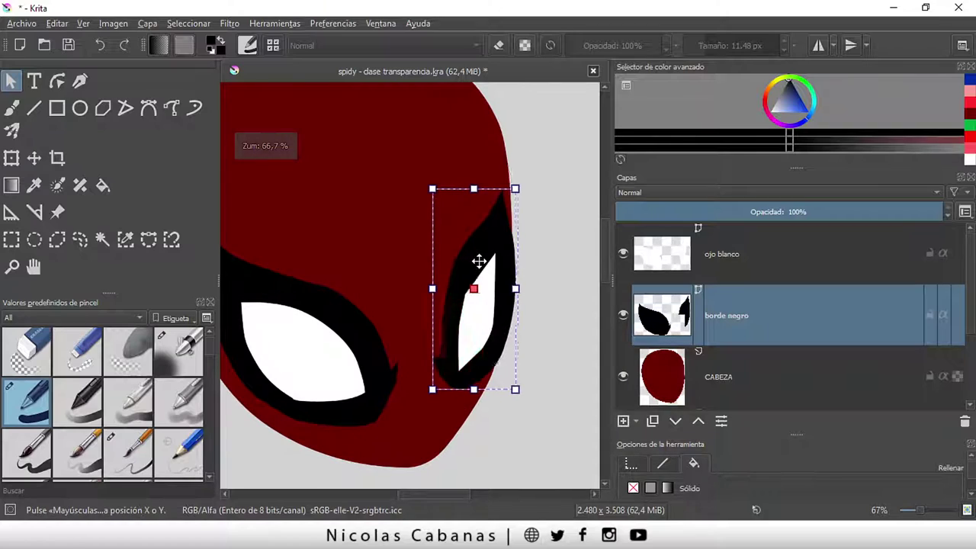
pyautogui.scroll(-1, 367, 424)
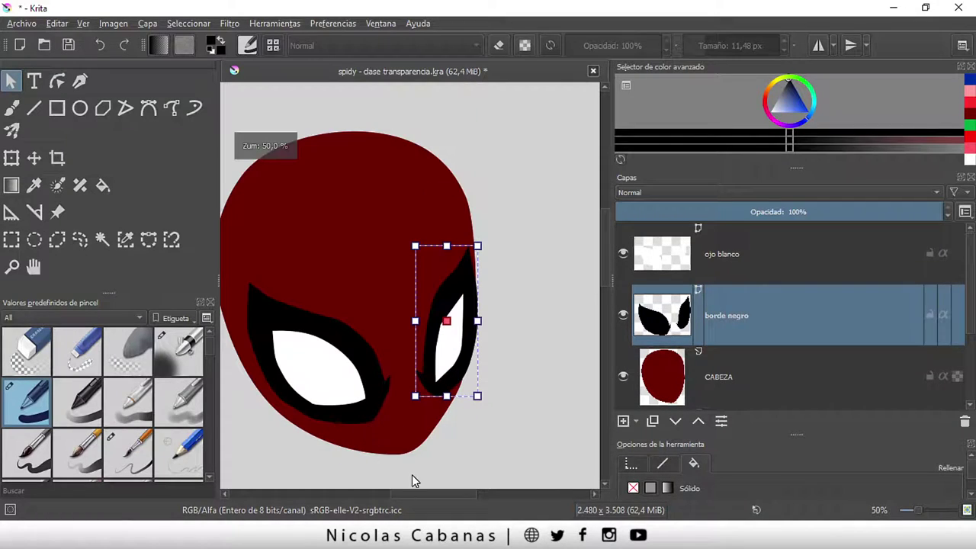
pyautogui.moveTo(414, 492); pyautogui.dragTo(401, 493)
pyautogui.scroll(-2, 604, 267)
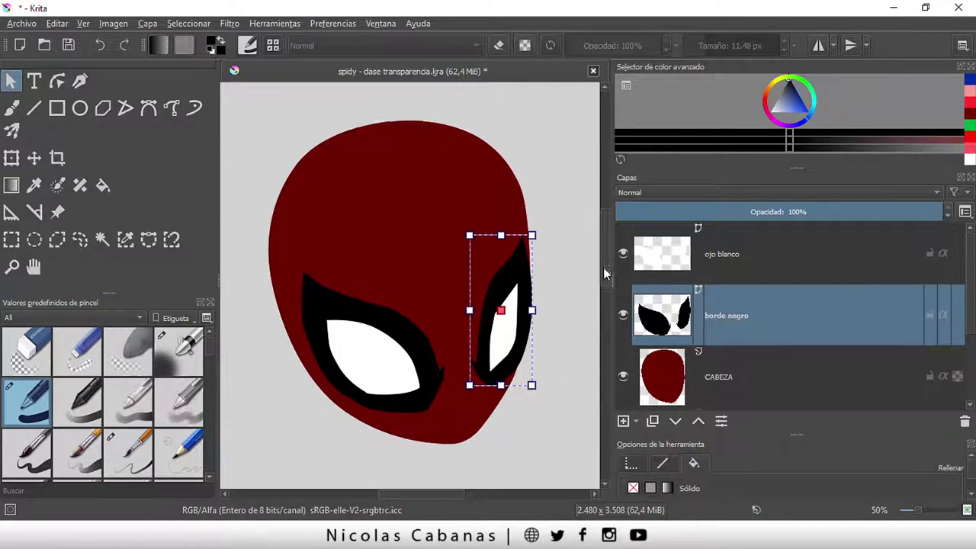
pyautogui.click(563, 301)
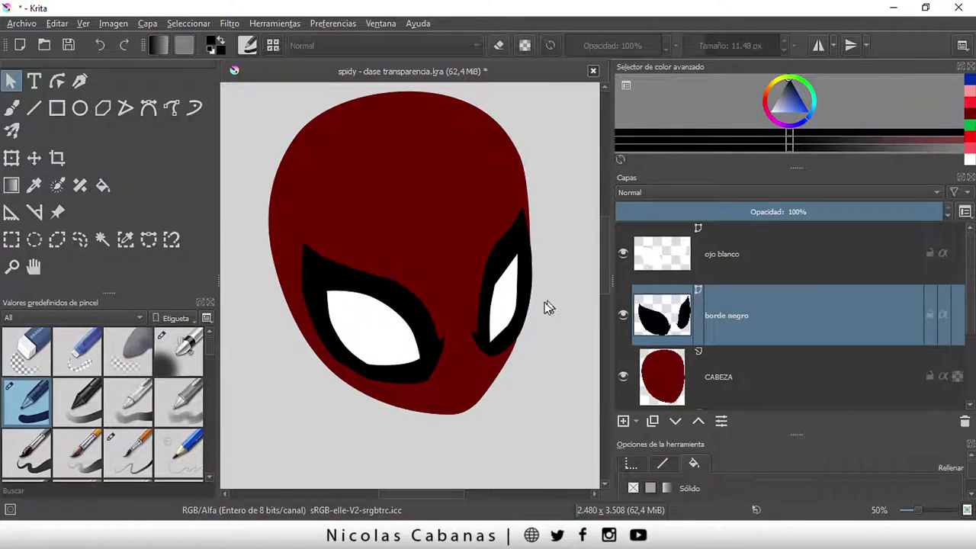
pyautogui.moveTo(413, 493); pyautogui.dragTo(412, 498)
pyautogui.moveTo(793, 166); pyautogui.dragTo(793, 141)
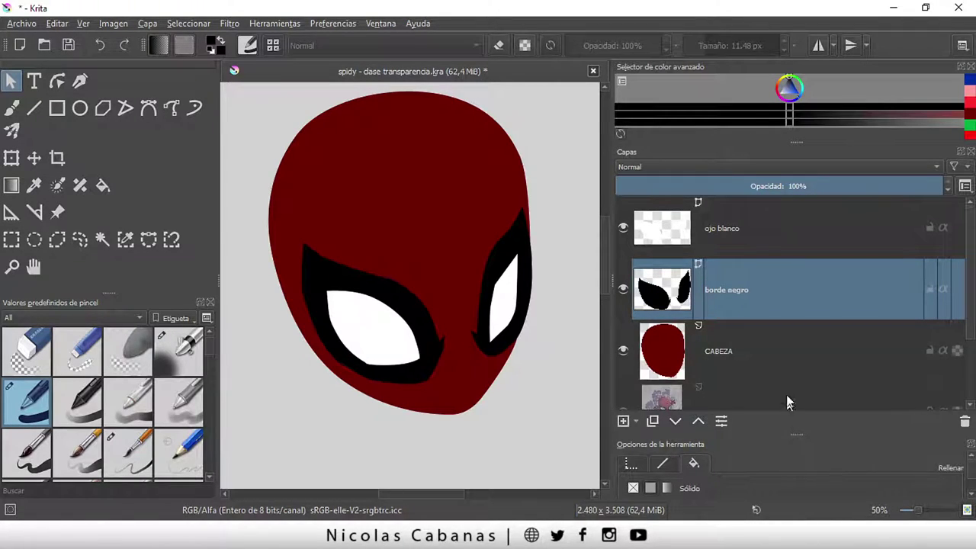
# Shrink the layer thumbnails, hide the eye and head layers, and show the spidy.jpg reference
pyautogui.click(965, 186)
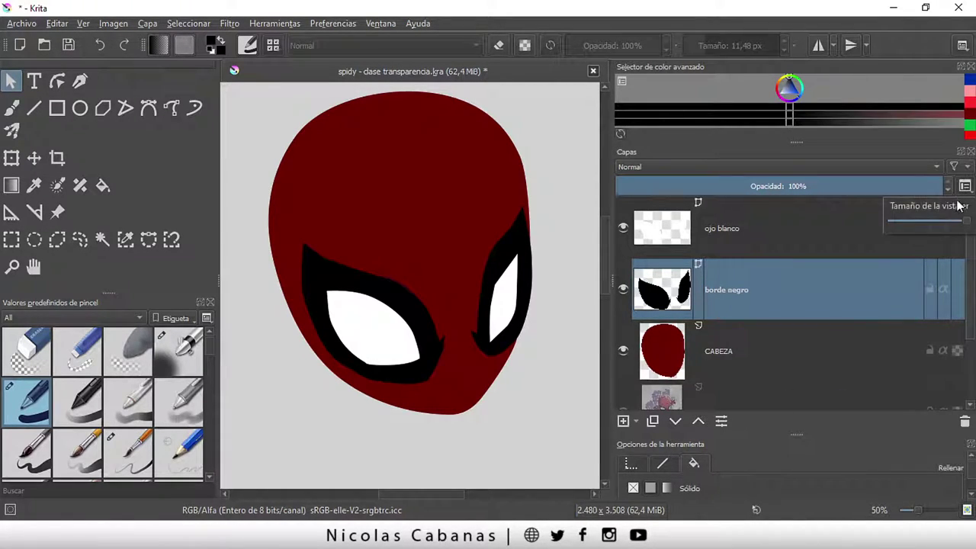
pyautogui.moveTo(966, 221); pyautogui.dragTo(907, 221)
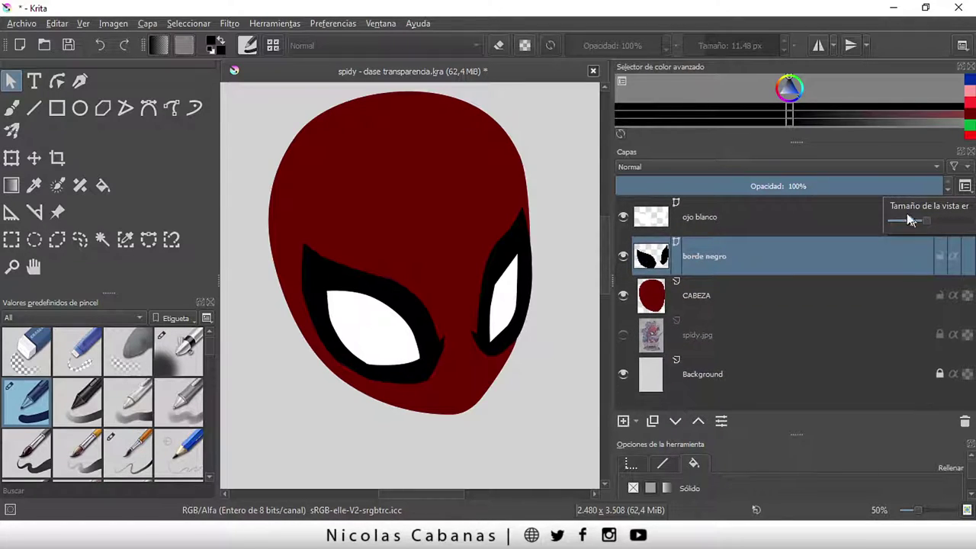
pyautogui.click(624, 215)
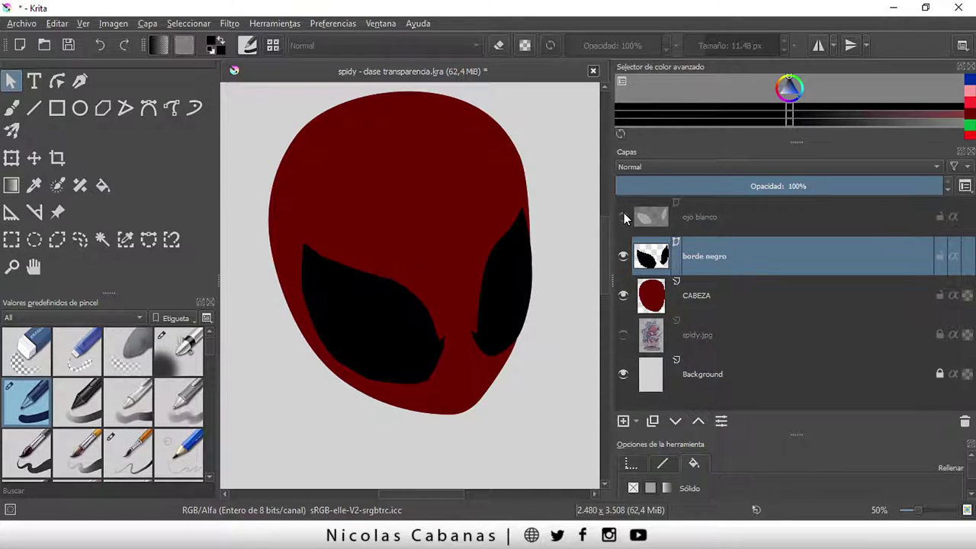
pyautogui.click(623, 256)
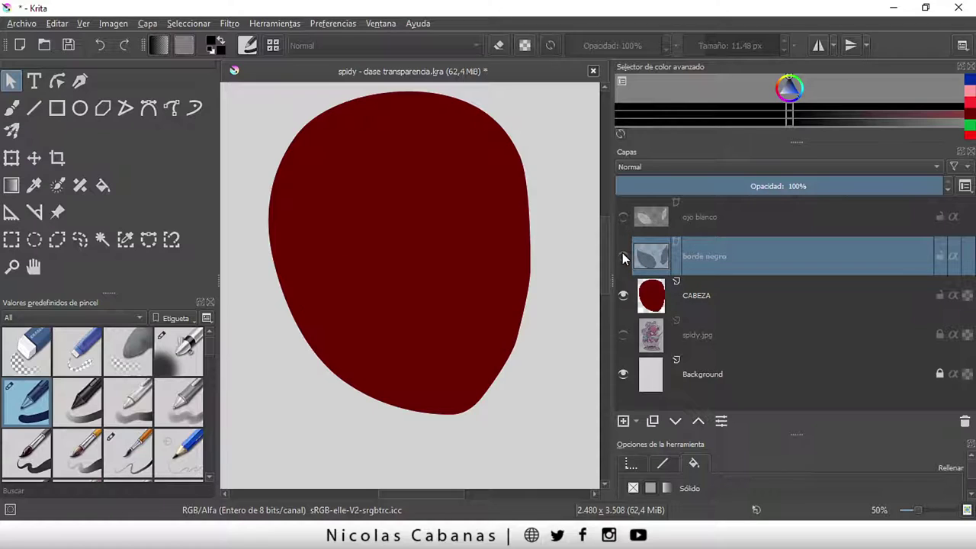
pyautogui.click(623, 296)
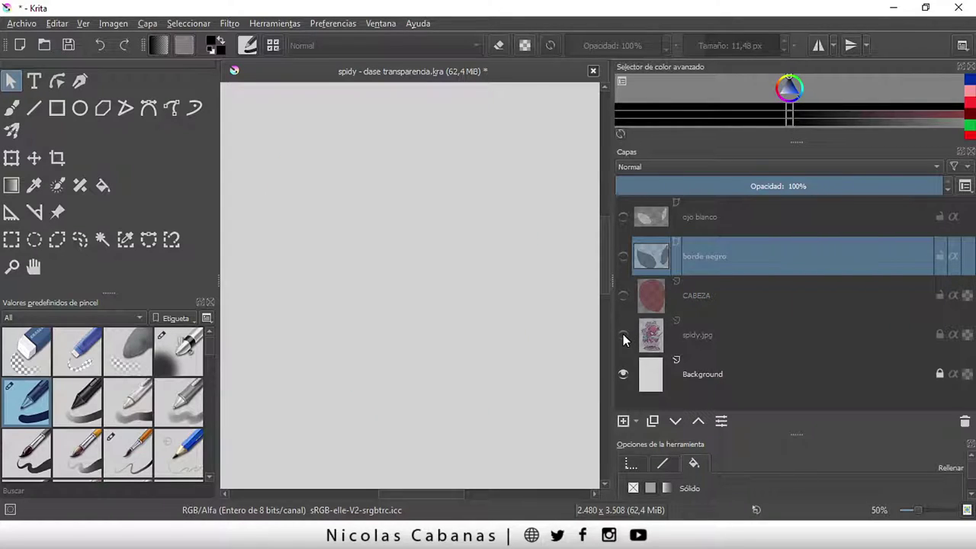
pyautogui.click(623, 336)
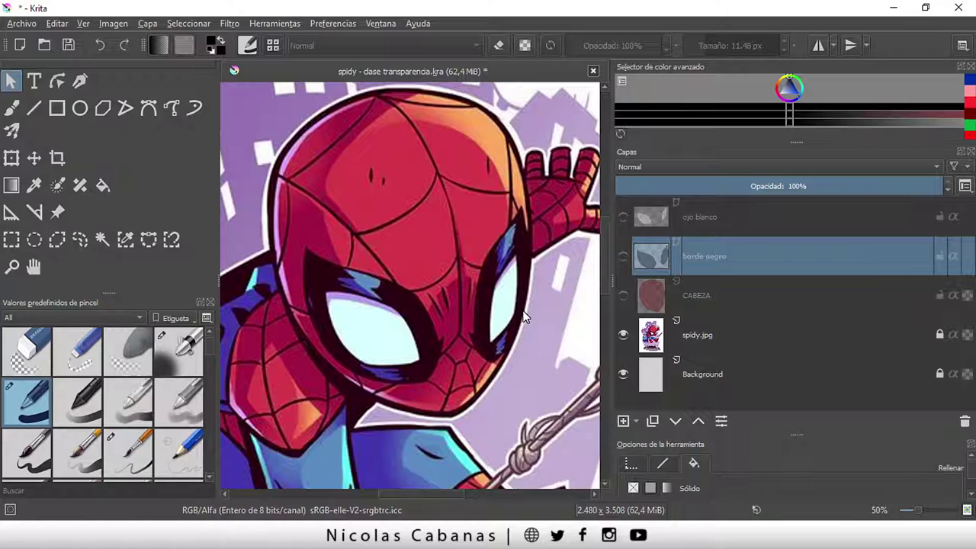
# Show CABEZA, borde negro and ojo blanco again and hide spidy.jpg
pyautogui.scroll(-1, 523, 316)
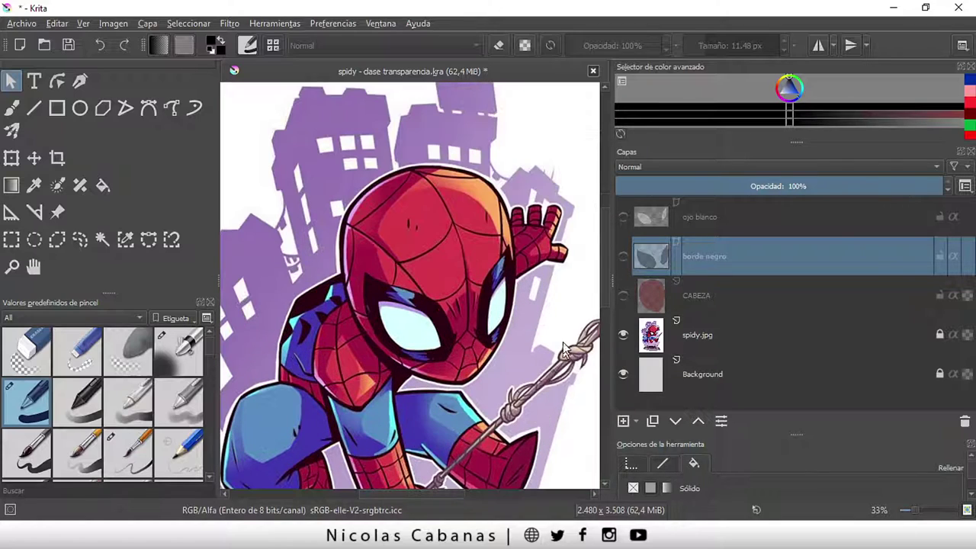
pyautogui.scroll(-1, 605, 280)
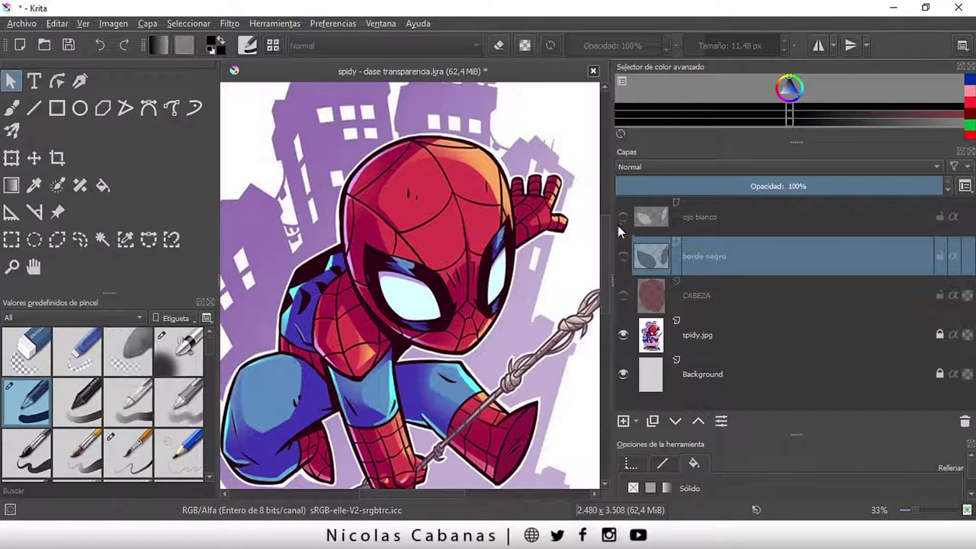
pyautogui.click(623, 295)
pyautogui.click(621, 257)
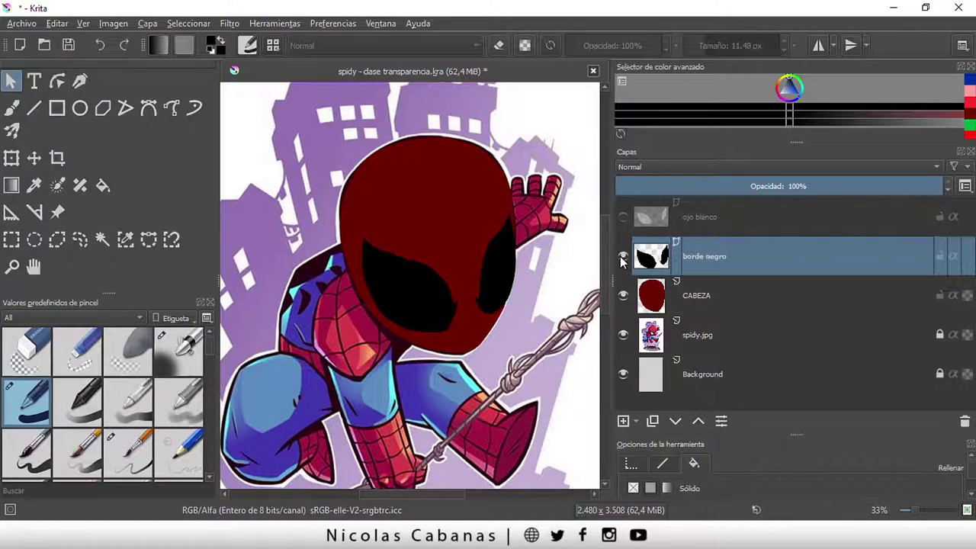
pyautogui.click(623, 217)
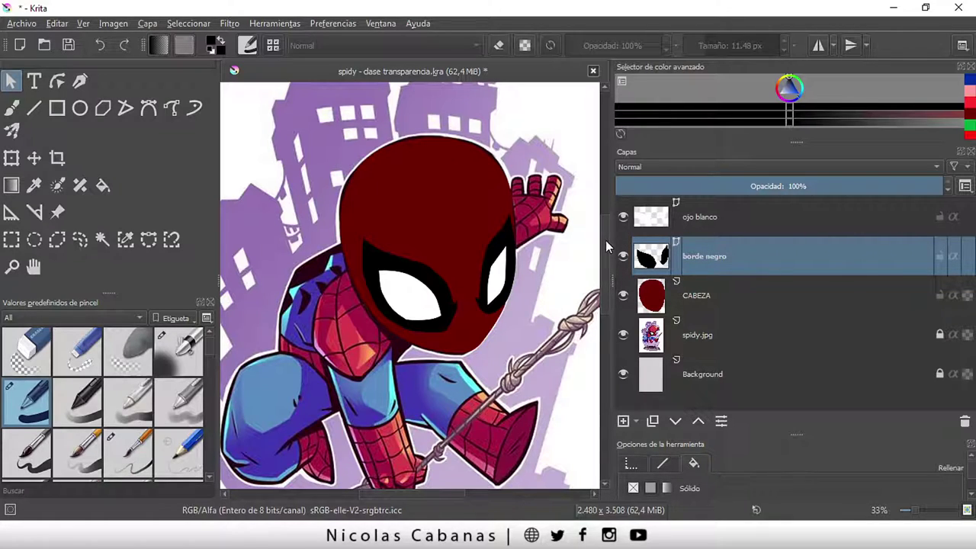
pyautogui.click(623, 335)
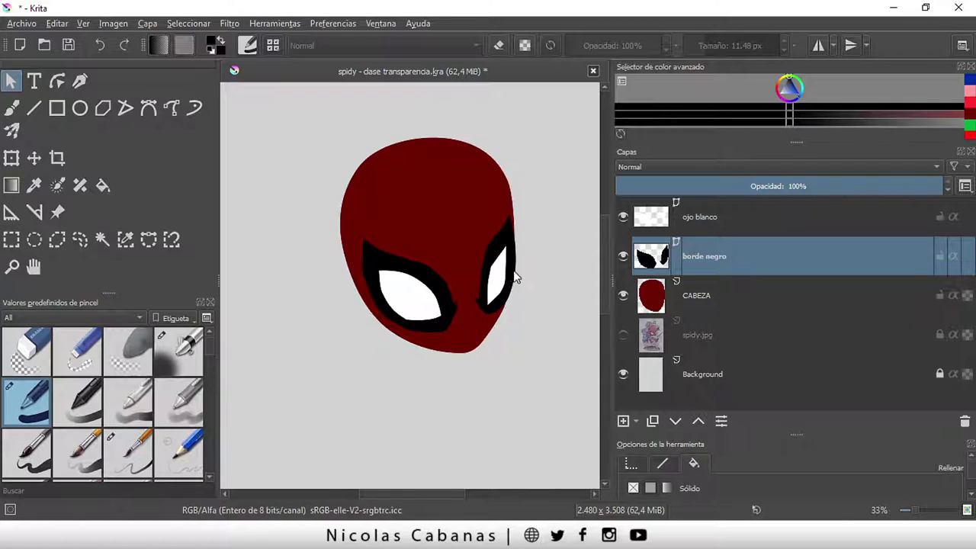
pyautogui.scroll(1, 461, 251)
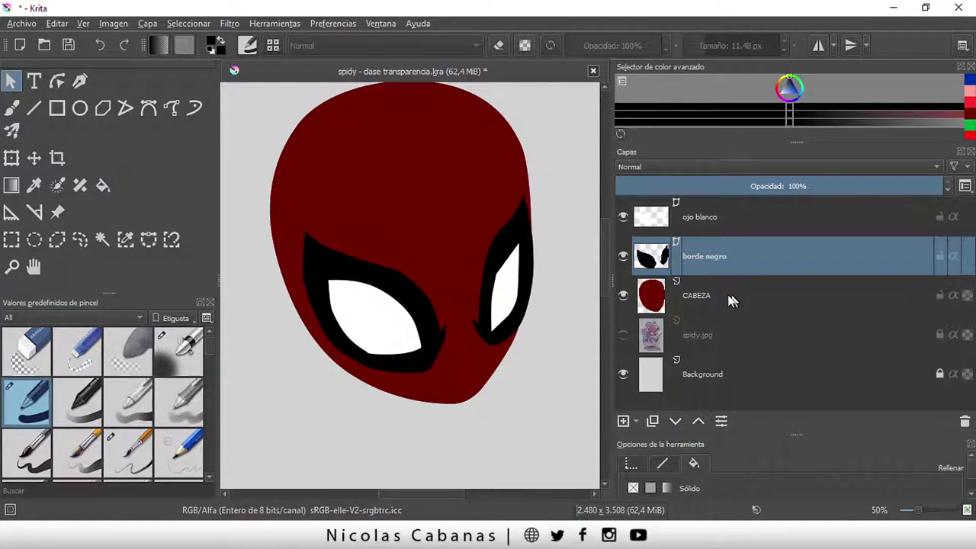
# Click through the layers and open CABEZA's layer menu, closing it without converting
pyautogui.click(706, 297)
pyautogui.click(705, 257)
pyautogui.click(710, 229)
pyautogui.click(712, 259)
pyautogui.click(713, 296)
pyautogui.click(711, 255)
pyautogui.press('pageup')
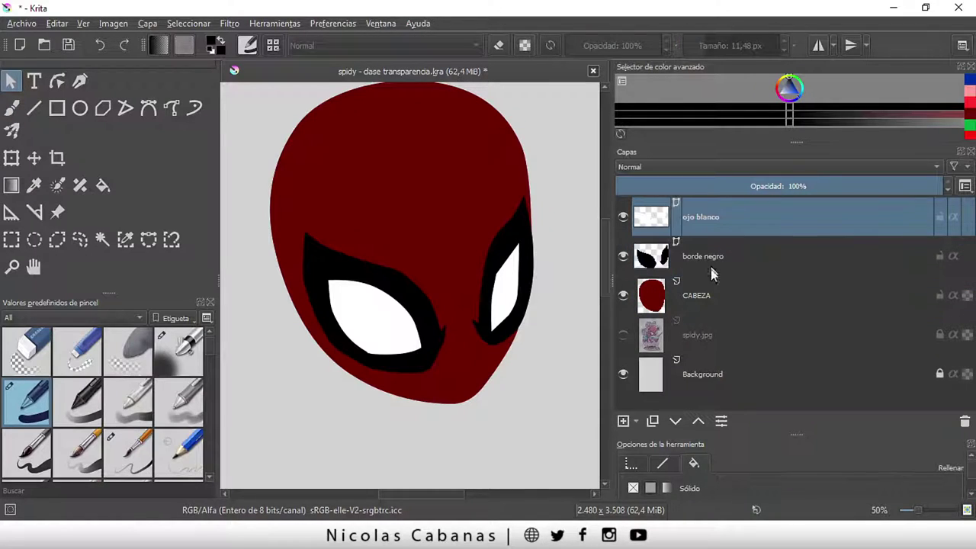
pyautogui.click(702, 298)
pyautogui.rightClick(682, 282)
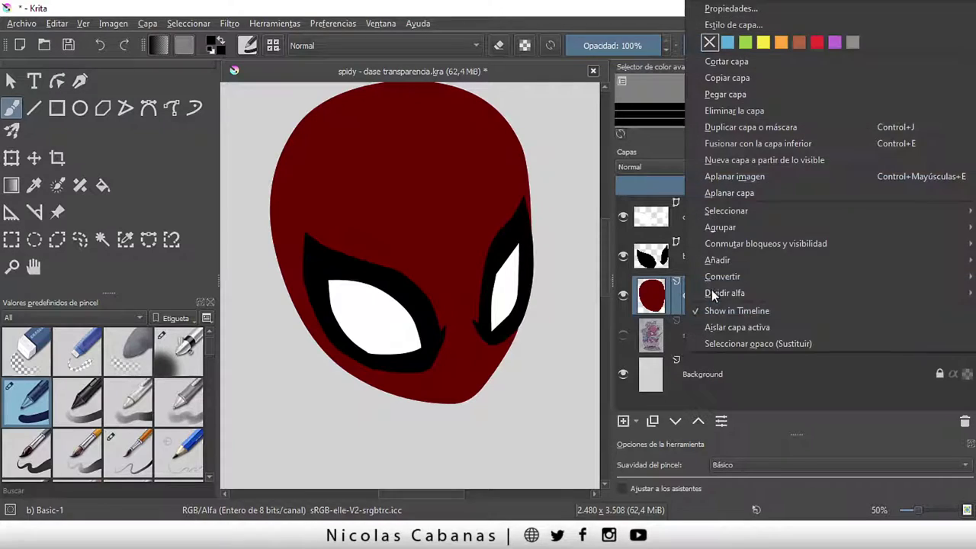
pyautogui.moveTo(722, 276)
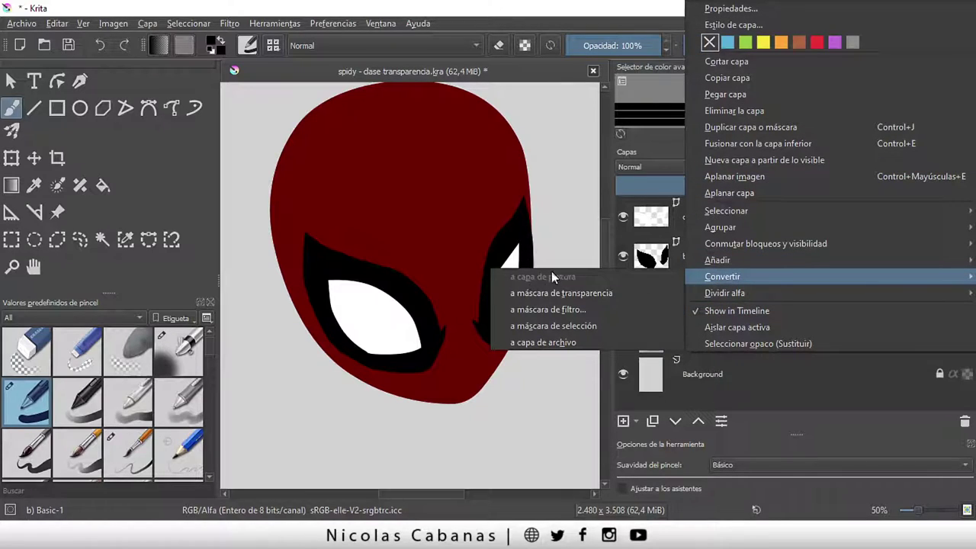
pyautogui.click(781, 375)
pyautogui.rightClick(756, 304)
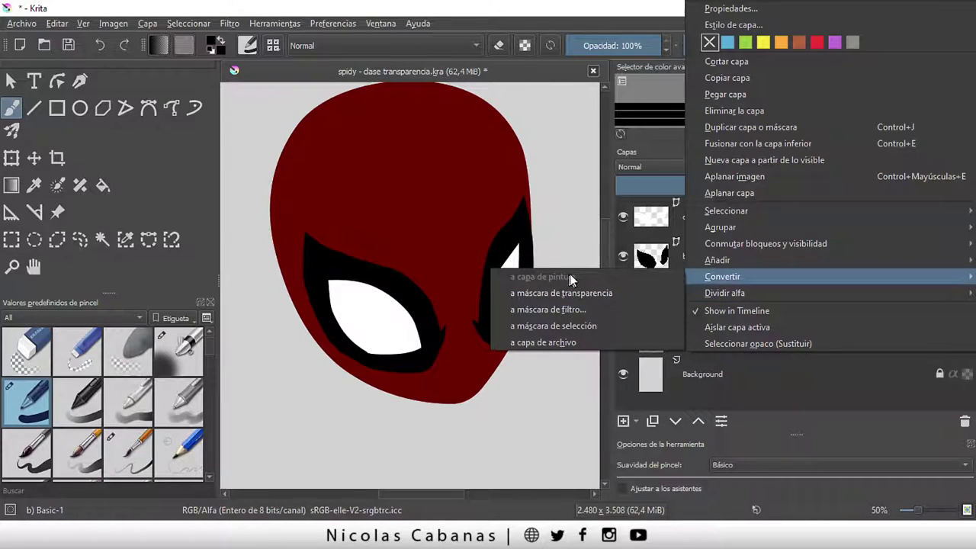
pyautogui.click(603, 259)
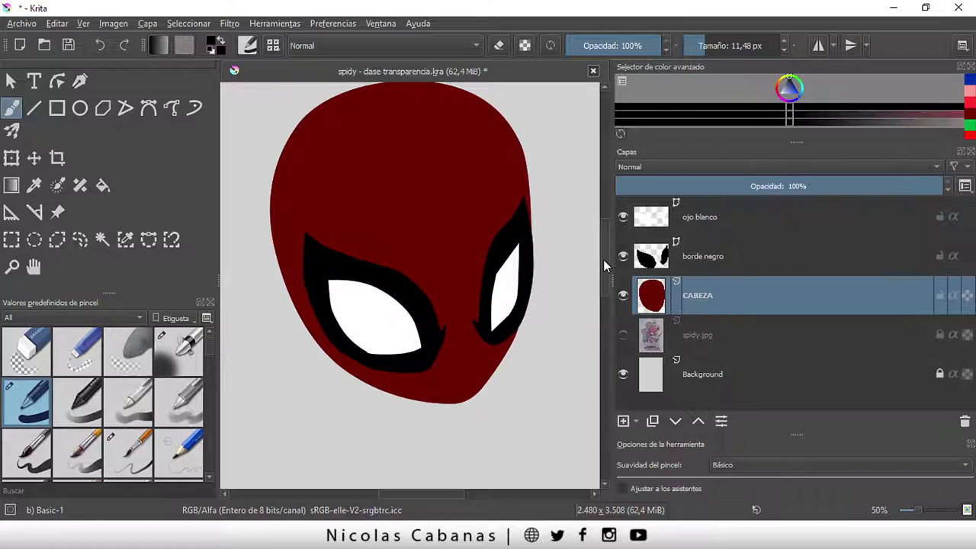
# Convert the borde negro layer to a paint layer
pyautogui.click(685, 260)
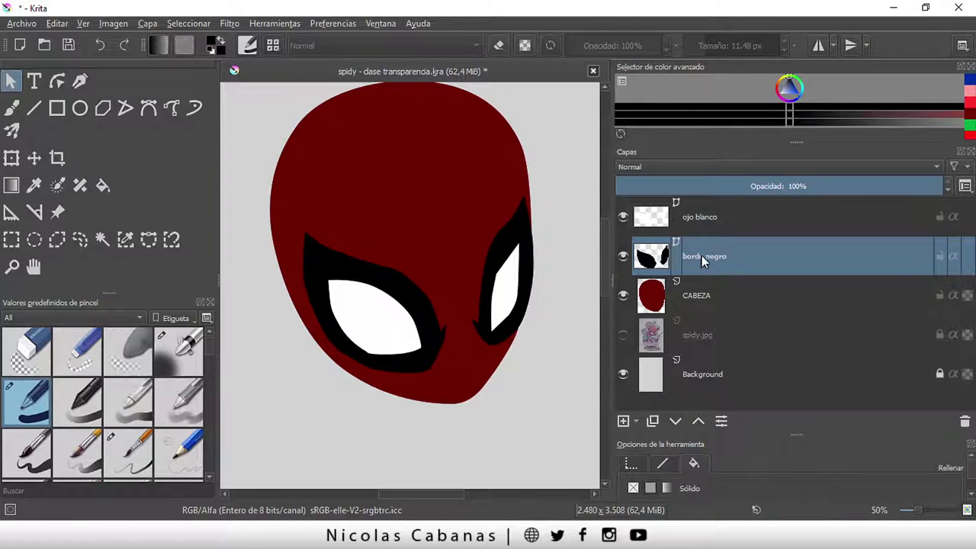
pyautogui.rightClick(702, 256)
pyautogui.moveTo(763, 276)
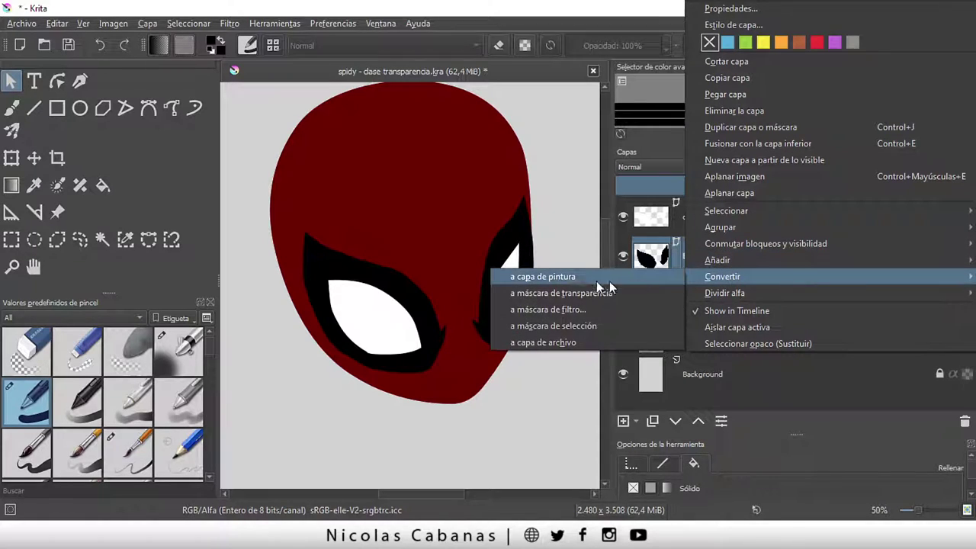
pyautogui.click(556, 276)
pyautogui.press('b')
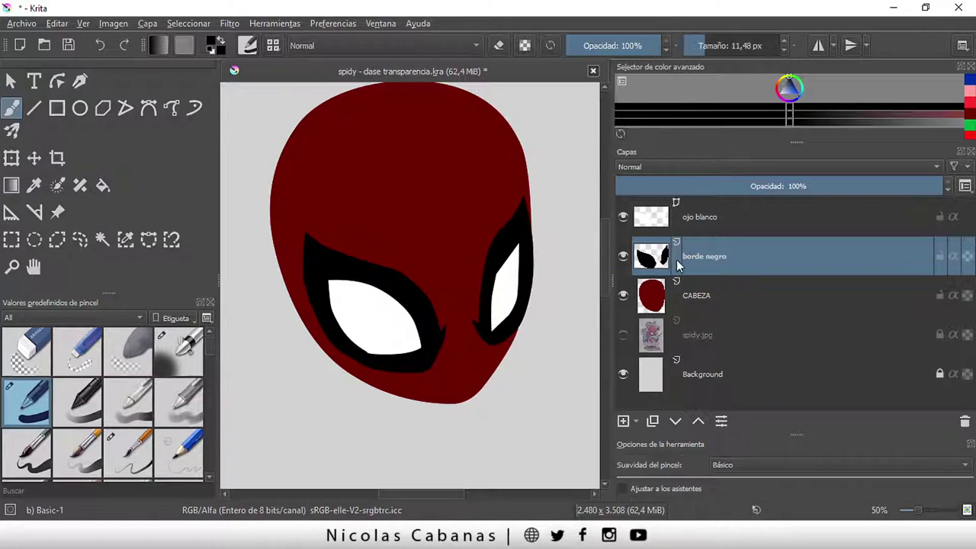
# Convert the ojo blanco layer to a paint layer and make CABEZA active
pyautogui.click(714, 217)
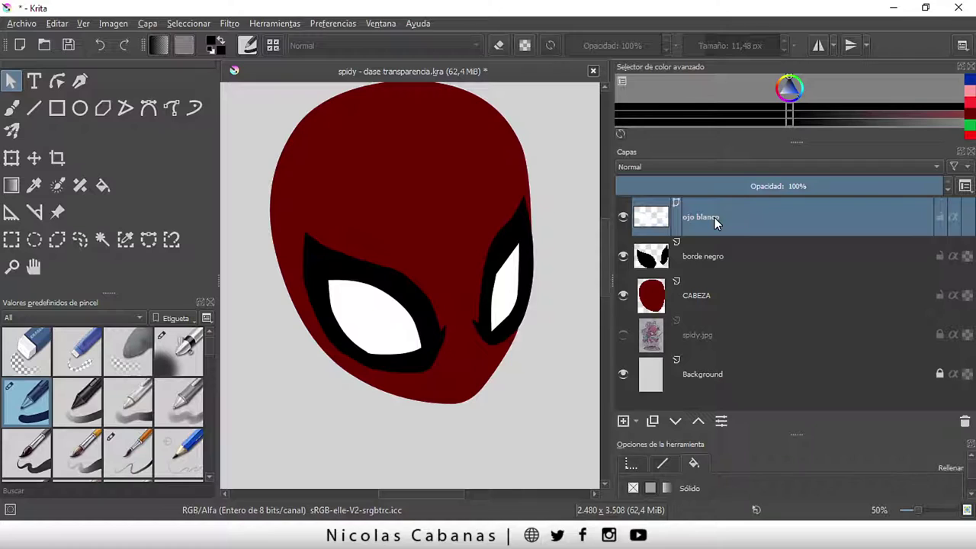
pyautogui.rightClick(715, 217)
pyautogui.moveTo(722, 277)
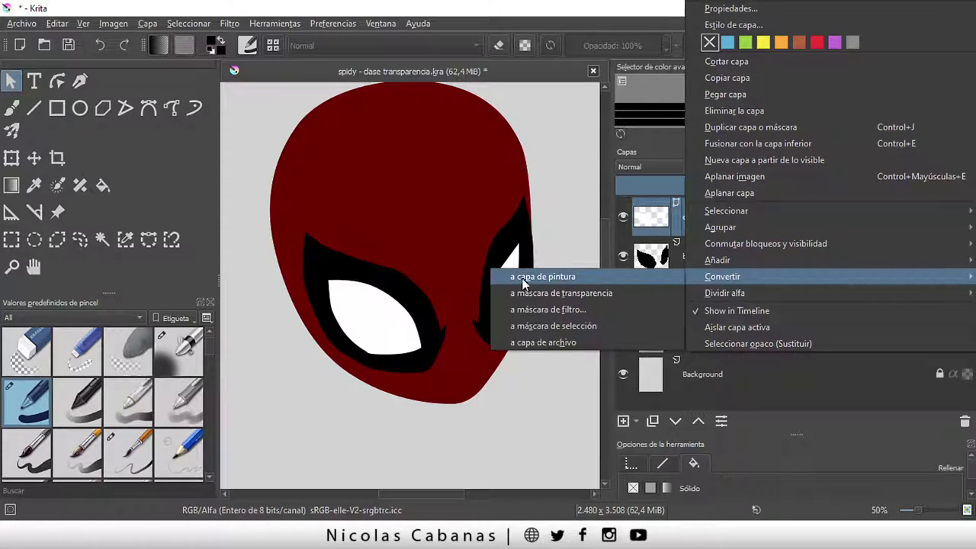
pyautogui.click(526, 277)
pyautogui.press('b')
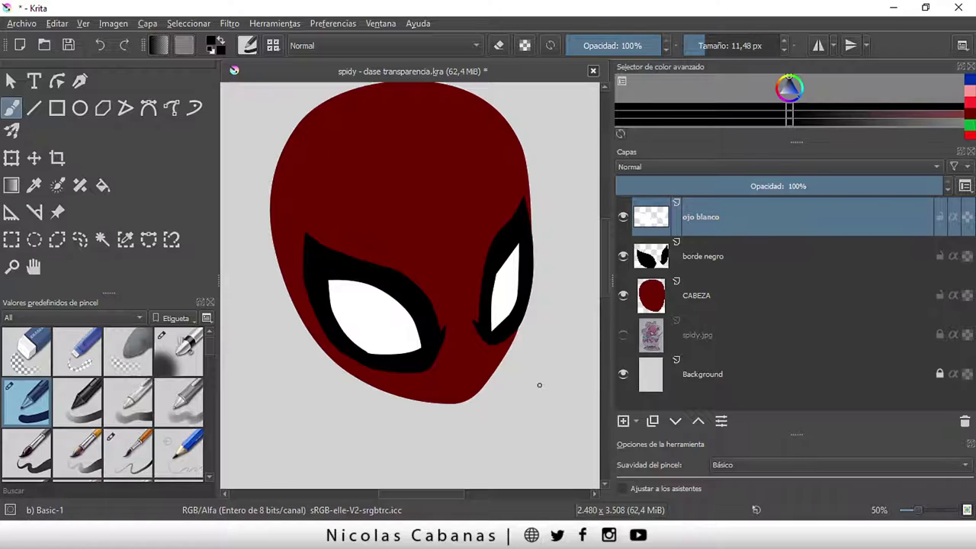
pyautogui.click(710, 298)
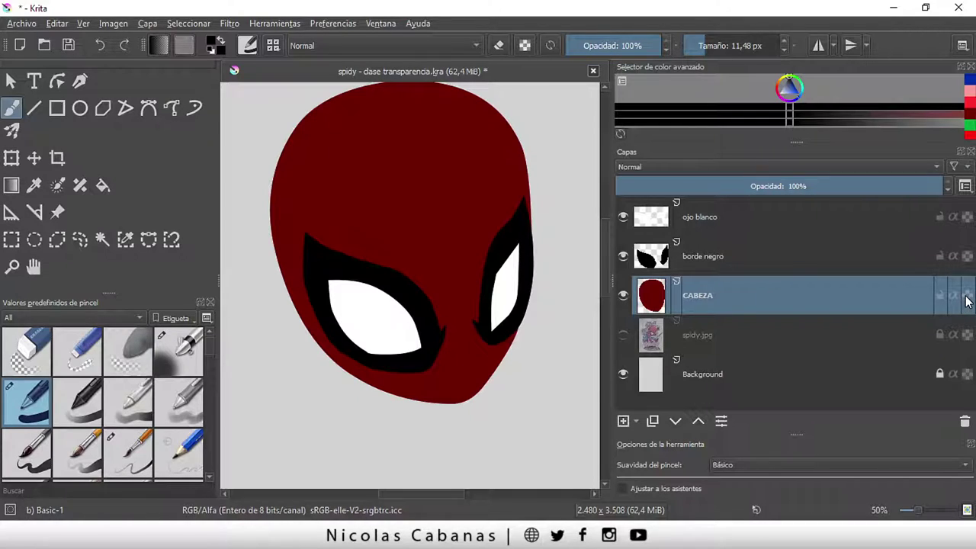
# Lock CABEZA's transparency and load the Airbrush Soft brush preset
pyautogui.click(968, 300)
pyautogui.moveTo(804, 140); pyautogui.dragTo(804, 223)
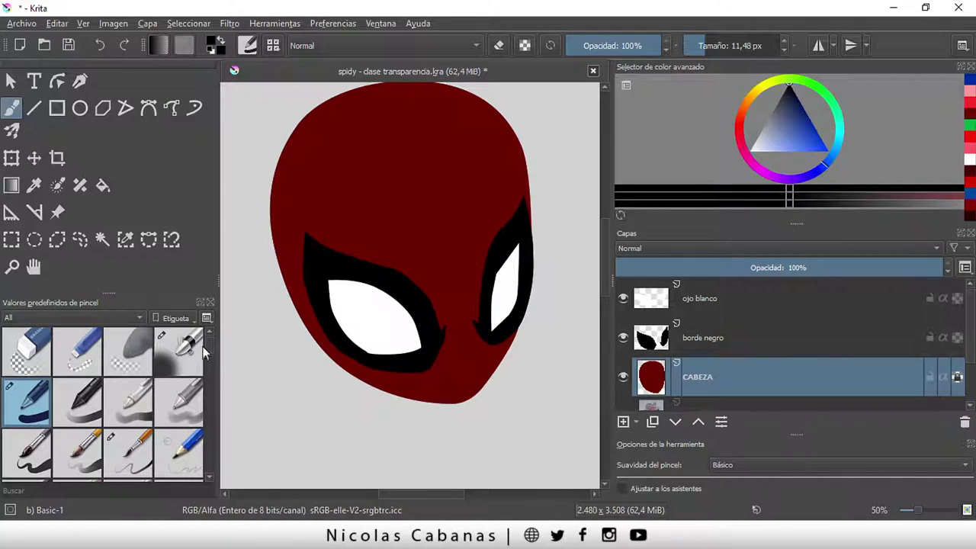
pyautogui.moveTo(208, 346)
pyautogui.mouseDown()
pyautogui.moveTo(202, 394)
pyautogui.moveTo(205, 341)
pyautogui.mouseUp()
pyautogui.click(180, 359)
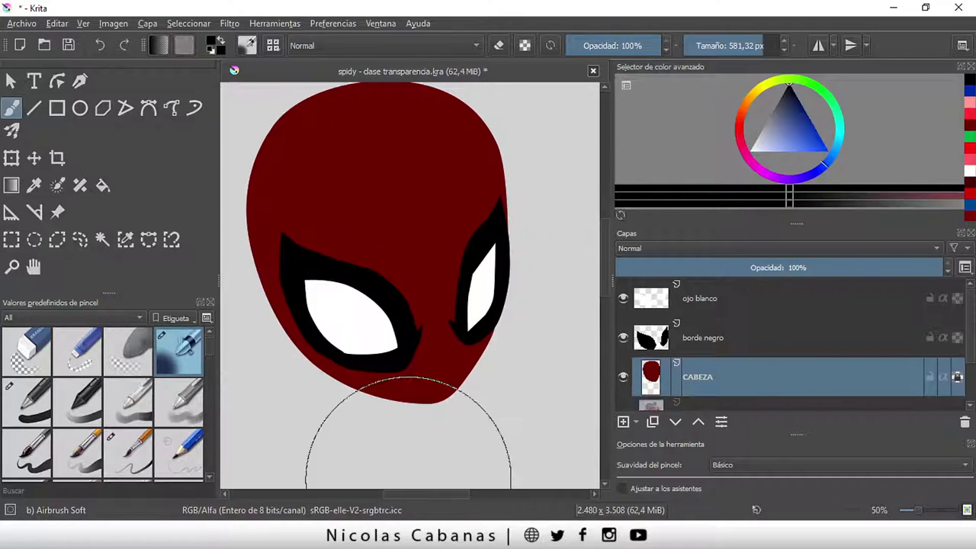
pyautogui.scroll(-1, 391, 382)
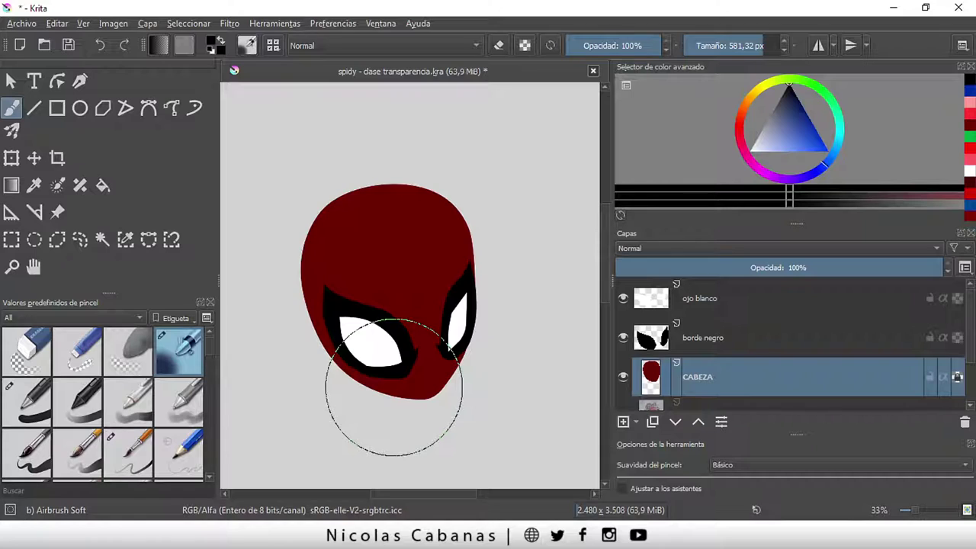
# Sample the head's dark red as the painting colour and return to the Freehand Brush
pyautogui.click(31, 190)
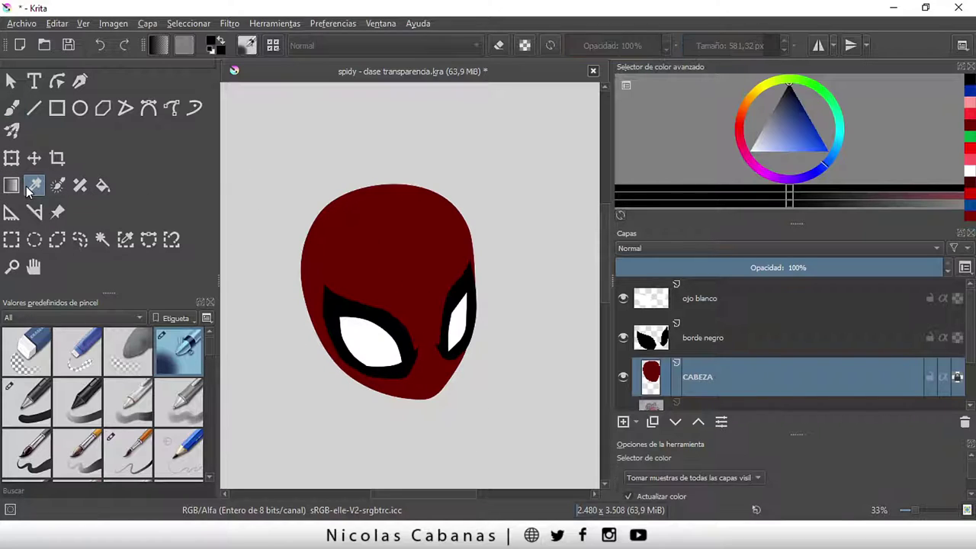
pyautogui.click(410, 239)
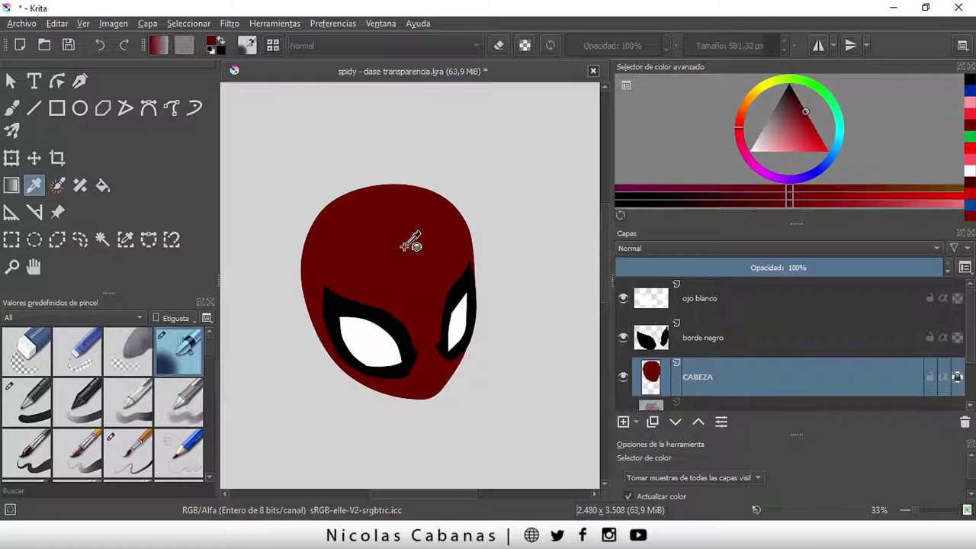
pyautogui.click(10, 110)
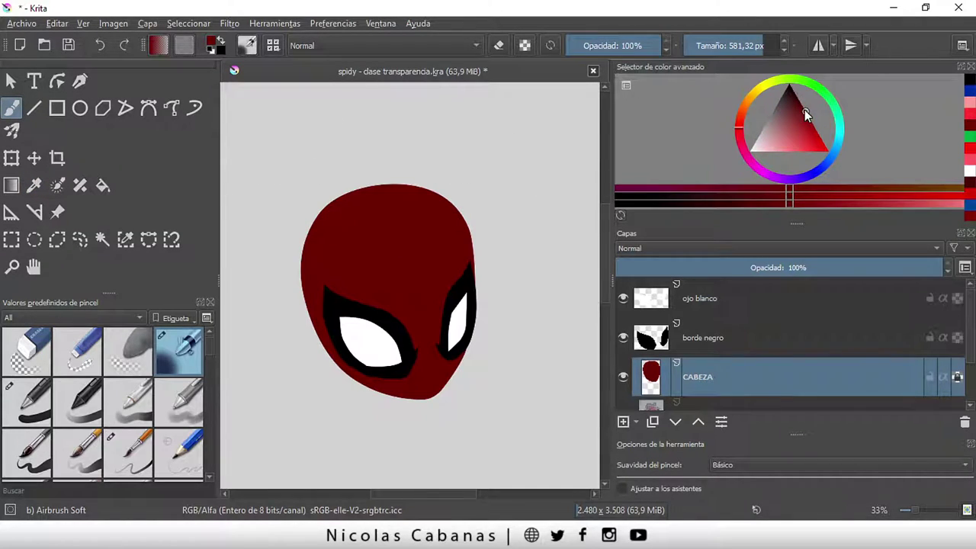
pyautogui.click(805, 110)
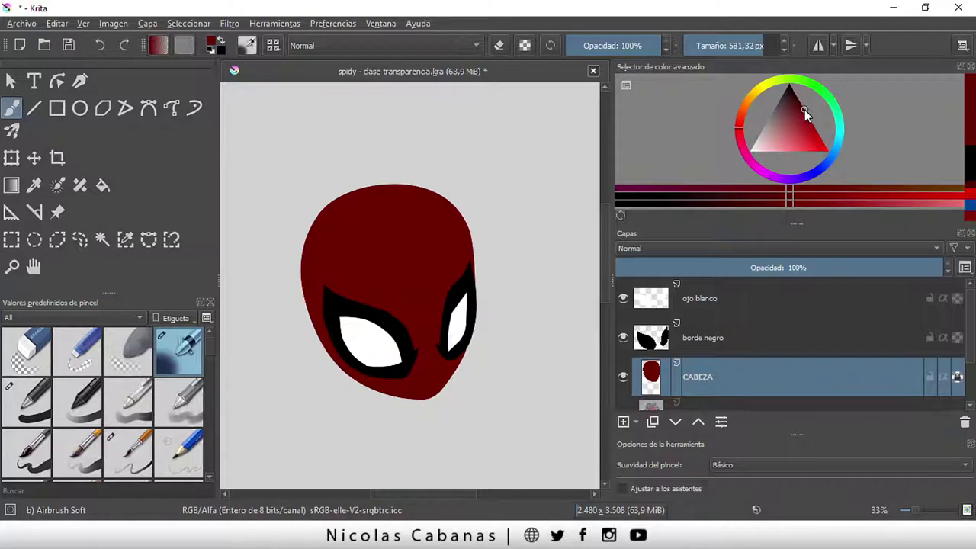
# Darken the colour to near-black red, trial airbrush shading on the head, then undo it
pyautogui.moveTo(805, 108); pyautogui.dragTo(811, 90)
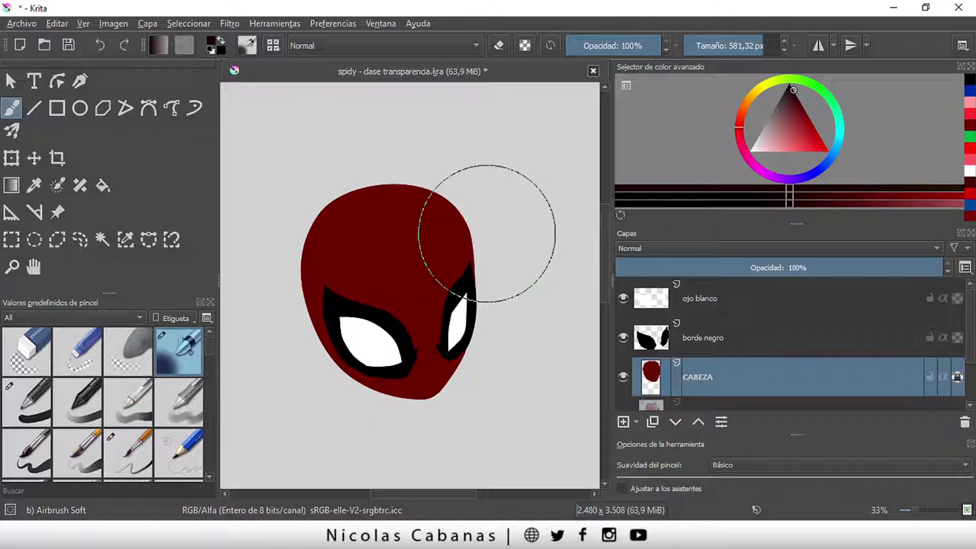
pyautogui.moveTo(591, 45); pyautogui.dragTo(671, 45)
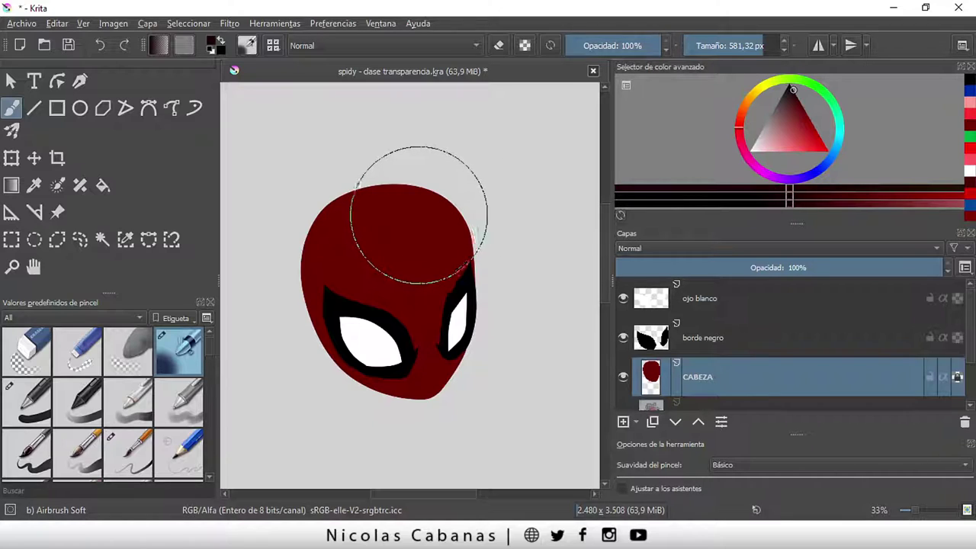
pyautogui.moveTo(412, 218); pyautogui.dragTo(408, 245)
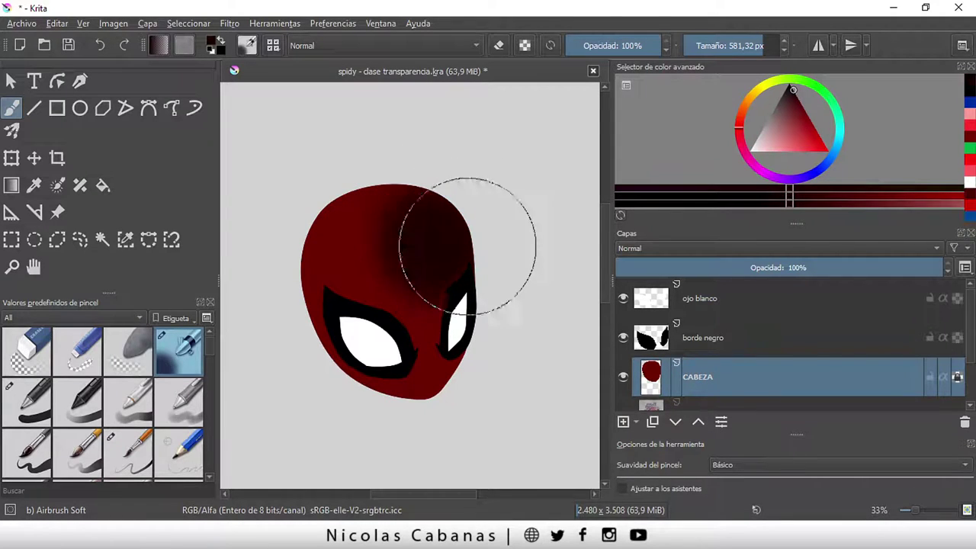
pyautogui.scroll(1, 393, 359)
pyautogui.moveTo(376, 337); pyautogui.dragTo(533, 202)
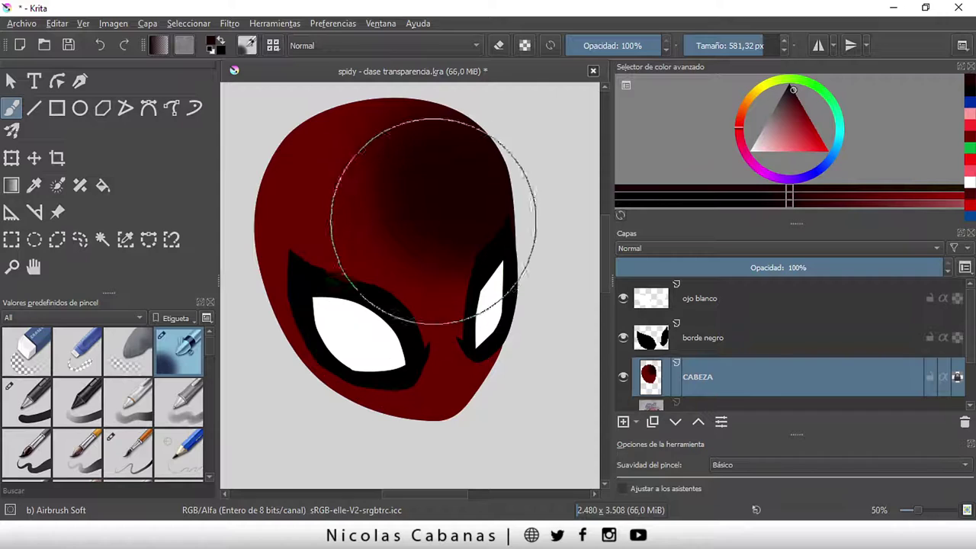
pyautogui.click(107, 47)
# With Basic-1 at about 320 px, paint a hard-edged shadow on the head's upper right
pyautogui.click(49, 397)
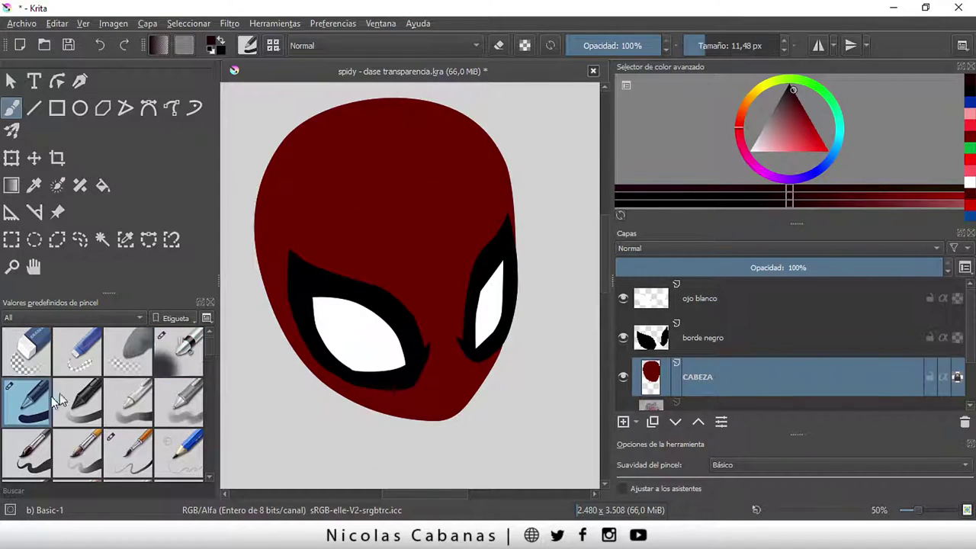
pyautogui.moveTo(698, 46); pyautogui.dragTo(769, 44)
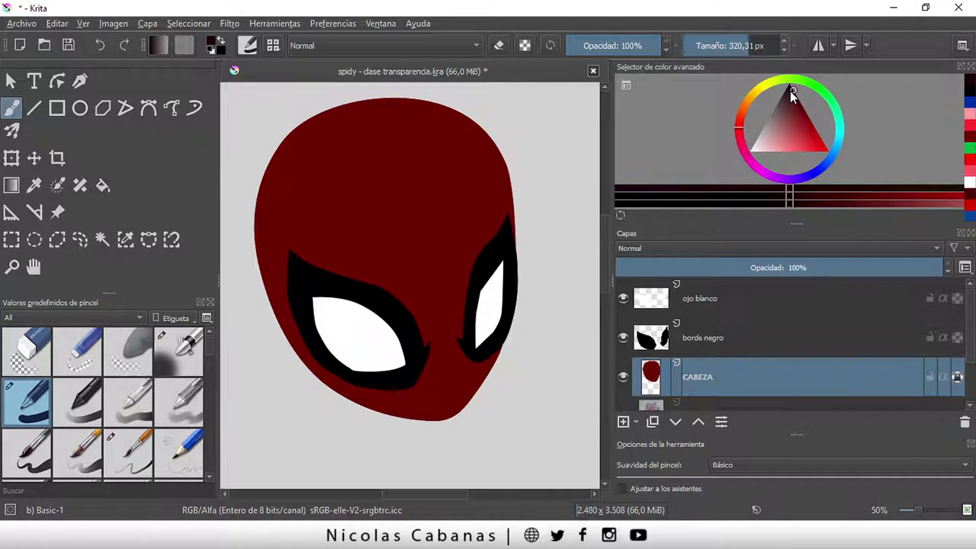
pyautogui.moveTo(446, 149); pyautogui.dragTo(473, 187)
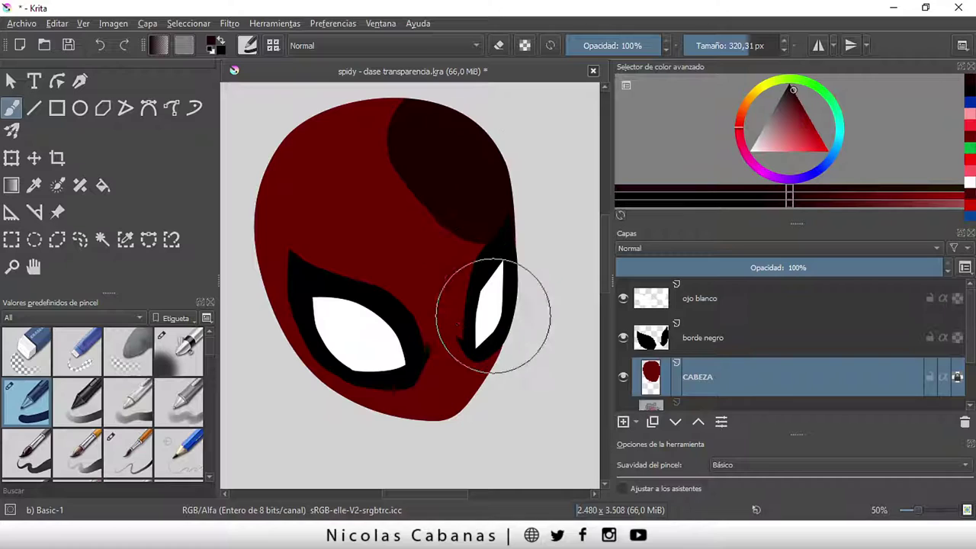
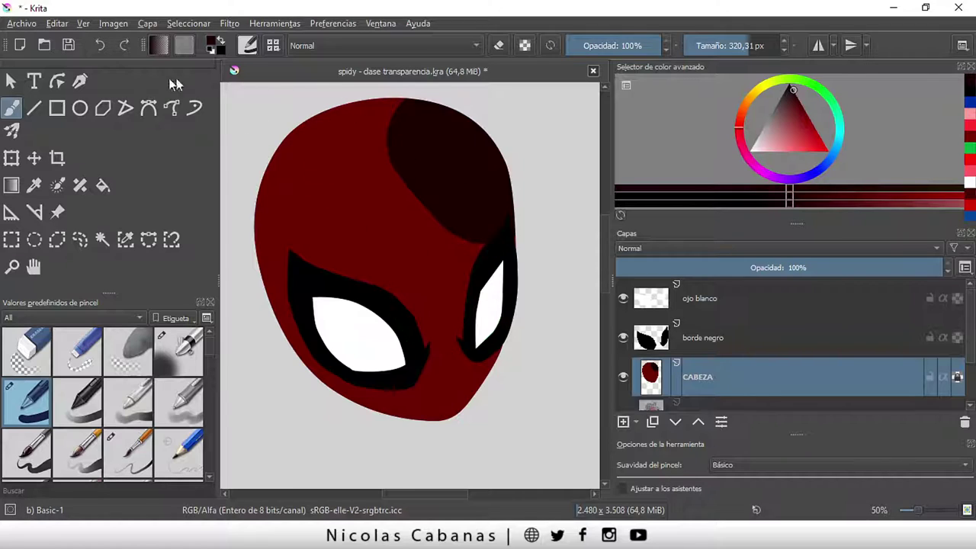
# Undo the dark upper-right shadow and set up Airbrush Soft at about 300 px, 20% opacity
pyautogui.click(98, 46)
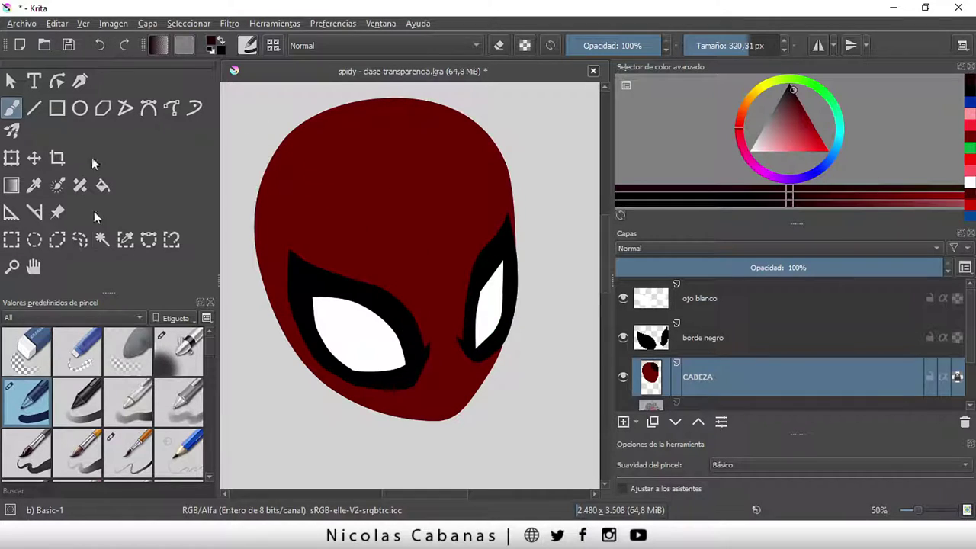
pyautogui.click(171, 354)
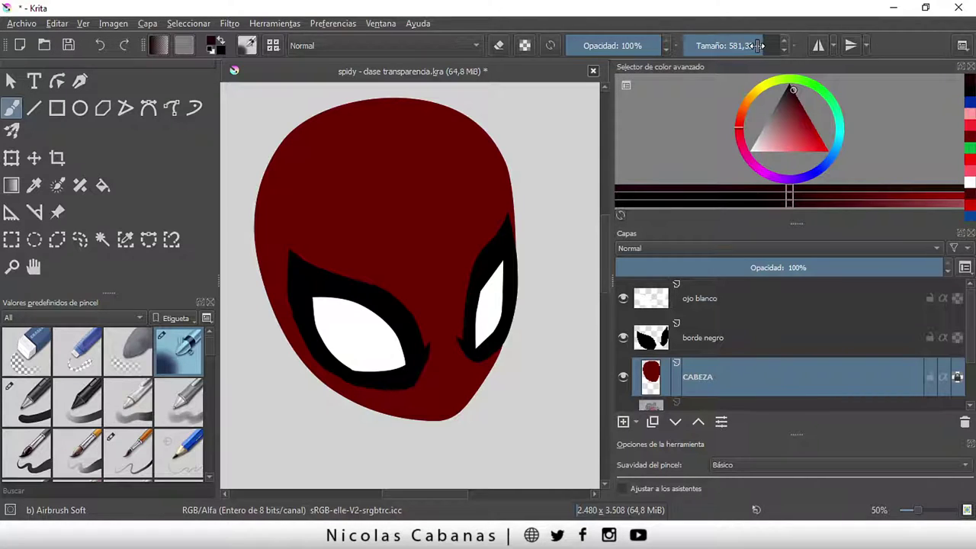
pyautogui.moveTo(758, 45)
pyautogui.mouseDown()
pyautogui.moveTo(736, 46)
pyautogui.moveTo(750, 45)
pyautogui.mouseUp()
pyautogui.click(639, 46)
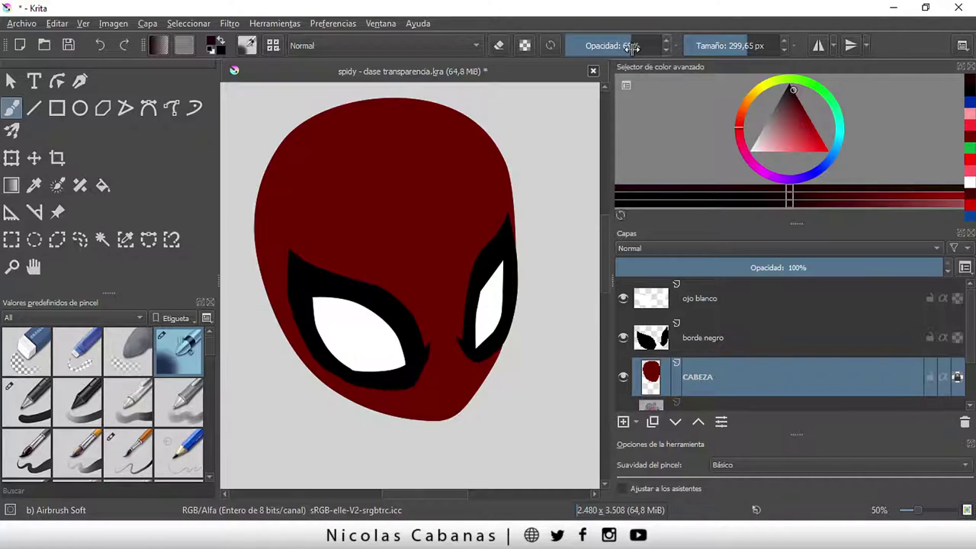
pyautogui.moveTo(618, 48); pyautogui.dragTo(674, 50)
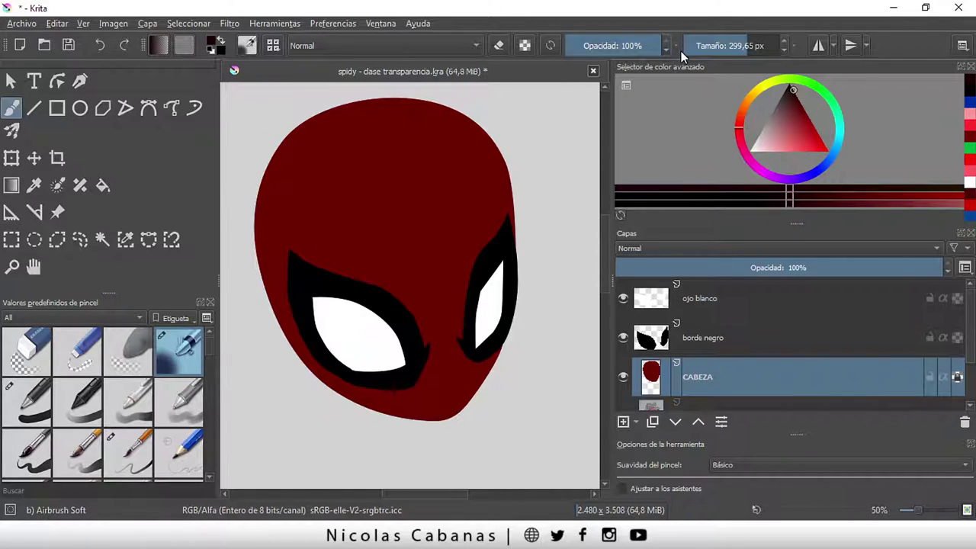
pyautogui.moveTo(665, 48); pyautogui.dragTo(580, 53)
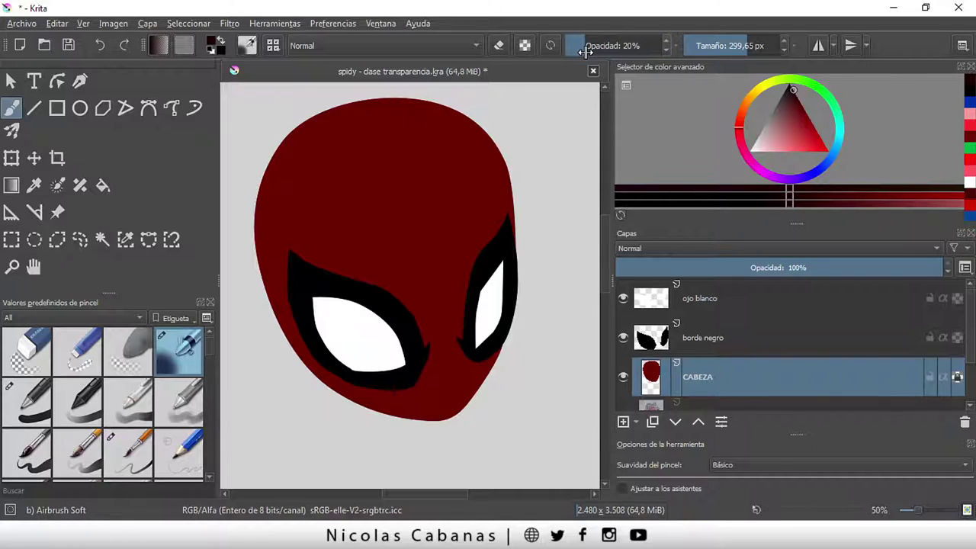
# Drop brush opacity to about 3% and airbrush faint dark shading over the head's top
pyautogui.moveTo(585, 51); pyautogui.dragTo(569, 51)
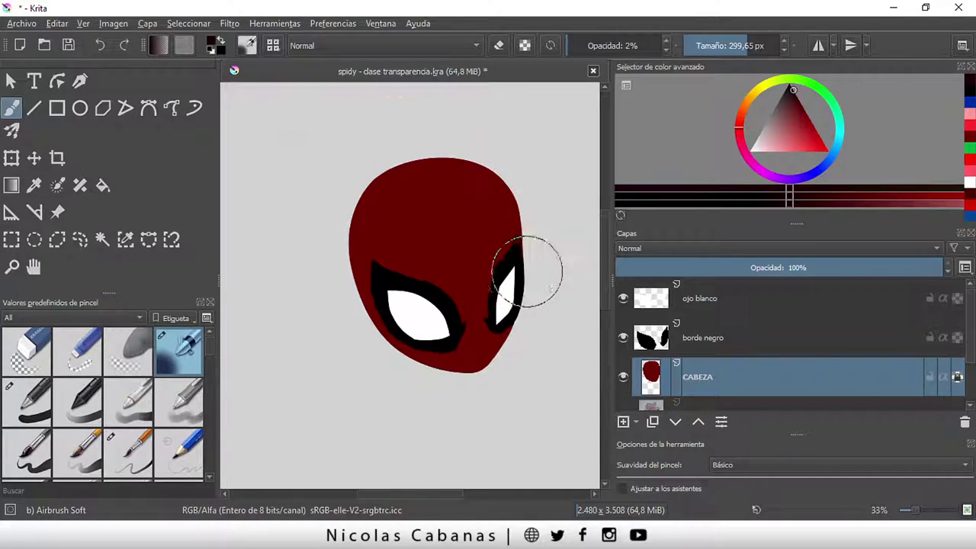
pyautogui.scroll(-1, 530, 278)
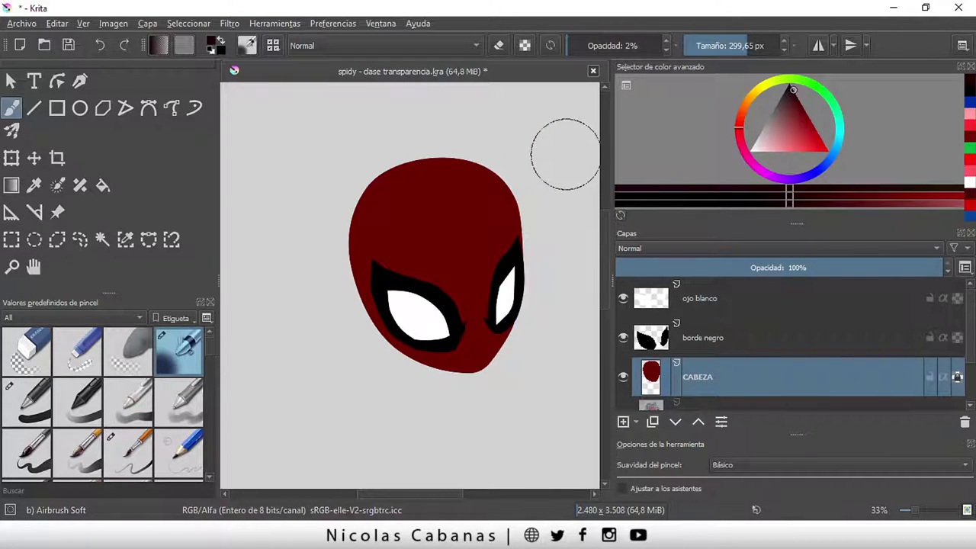
pyautogui.scroll(1, 530, 179)
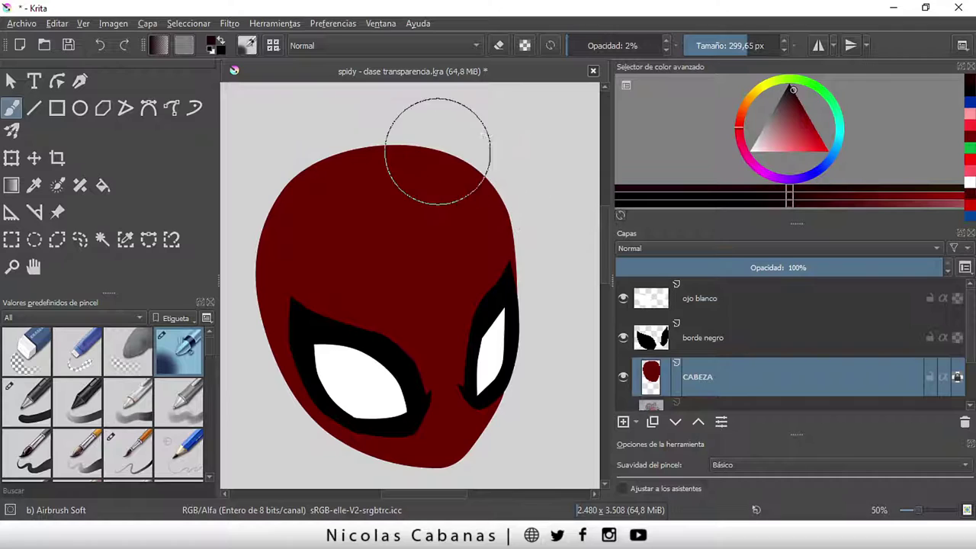
pyautogui.moveTo(438, 151)
pyautogui.mouseDown()
pyautogui.moveTo(516, 236)
pyautogui.moveTo(414, 175)
pyautogui.moveTo(506, 229)
pyautogui.moveTo(436, 158)
pyautogui.moveTo(407, 165)
pyautogui.moveTo(414, 178)
pyautogui.moveTo(515, 255)
pyautogui.moveTo(526, 235)
pyautogui.moveTo(451, 155)
pyautogui.moveTo(359, 128)
pyautogui.moveTo(362, 191)
pyautogui.moveTo(517, 255)
pyautogui.moveTo(534, 249)
pyautogui.moveTo(450, 170)
pyautogui.moveTo(402, 174)
pyautogui.moveTo(418, 158)
pyautogui.moveTo(353, 157)
pyautogui.moveTo(462, 213)
pyautogui.moveTo(367, 153)
pyautogui.moveTo(504, 203)
pyautogui.mouseUp()
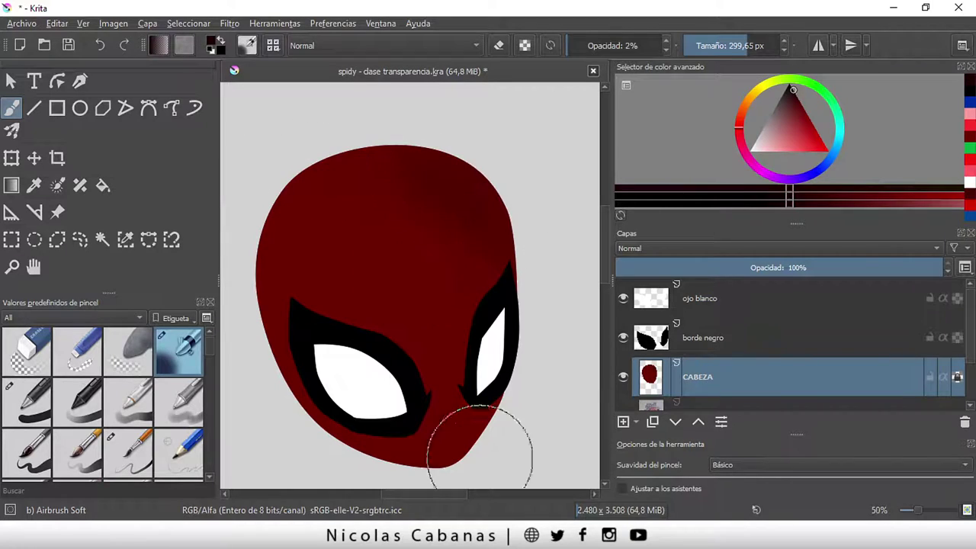
pyautogui.keyDown('ctrl'); pyautogui.scroll(-3, 487, 449); pyautogui.keyUp('ctrl')
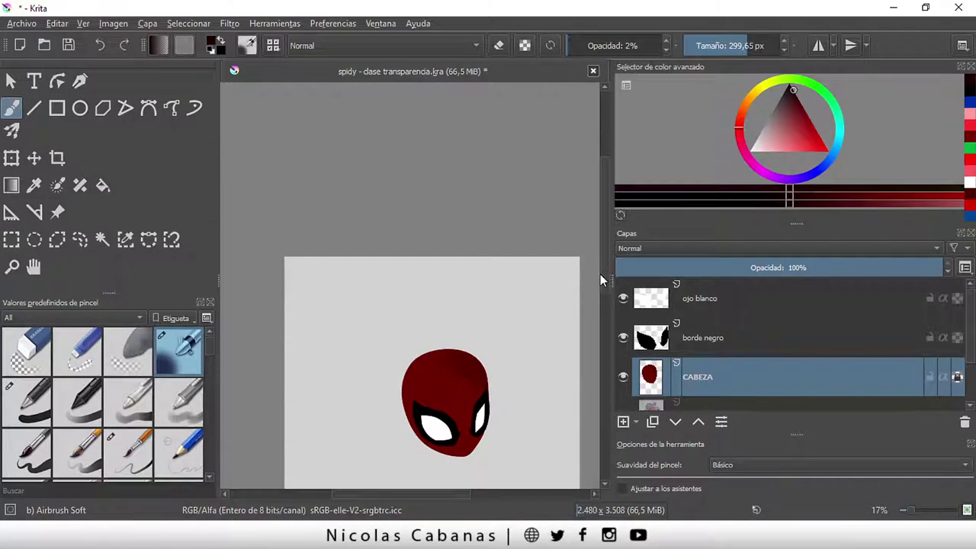
pyautogui.moveTo(600, 274); pyautogui.dragTo(599, 359)
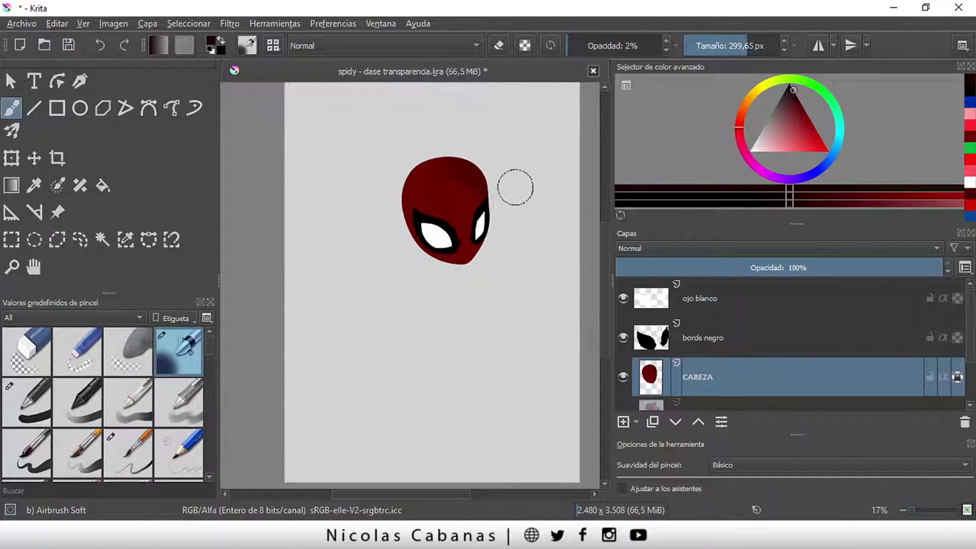
# Deepen the upper-right and top shading, raising opacity to 10% for a darker diagonal band
pyautogui.keyDown('ctrl'); pyautogui.scroll(1, 496, 206); pyautogui.keyUp('ctrl')
pyautogui.keyDown('ctrl'); pyautogui.scroll(-1, 473, 225); pyautogui.keyUp('ctrl')
pyautogui.keyDown('ctrl'); pyautogui.scroll(2, 495, 221); pyautogui.keyUp('ctrl')
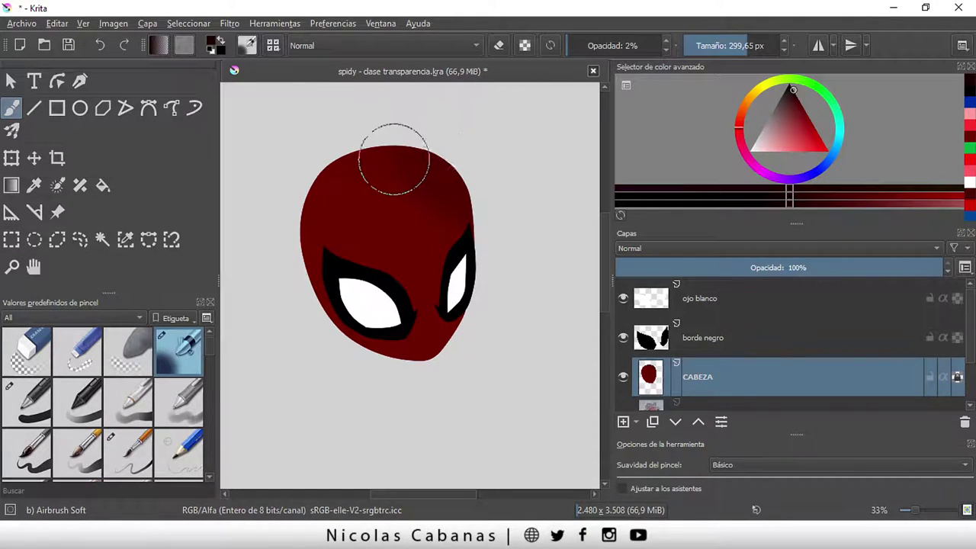
pyautogui.moveTo(392, 164); pyautogui.dragTo(464, 191)
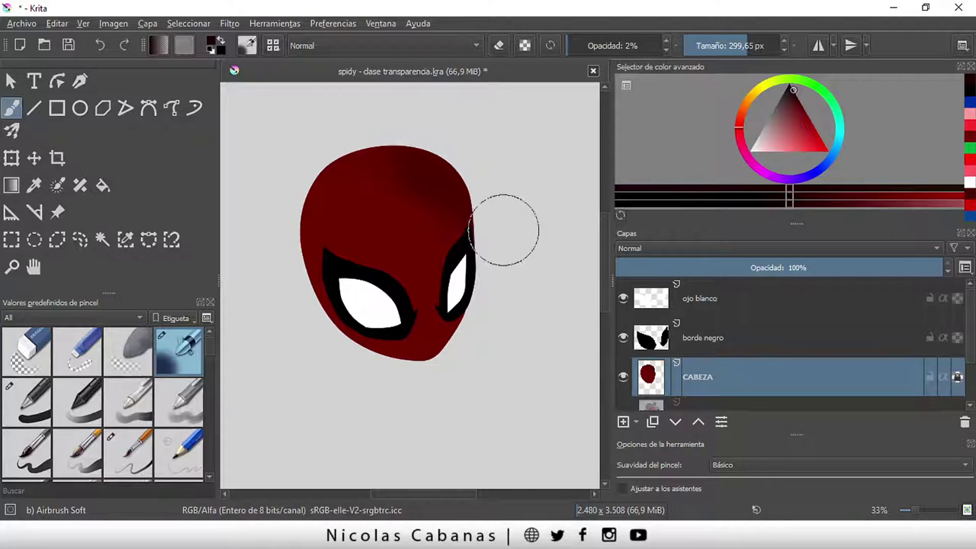
pyautogui.moveTo(513, 218)
pyautogui.mouseDown()
pyautogui.moveTo(486, 186)
pyautogui.moveTo(393, 153)
pyautogui.moveTo(386, 135)
pyautogui.moveTo(499, 227)
pyautogui.moveTo(348, 142)
pyautogui.moveTo(483, 240)
pyautogui.moveTo(441, 203)
pyautogui.mouseUp()
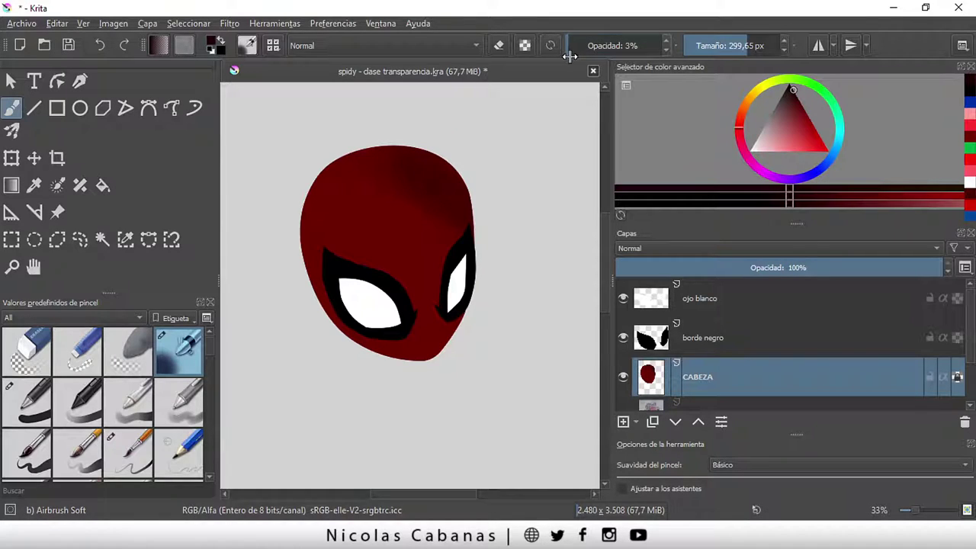
pyautogui.moveTo(374, 185)
pyautogui.mouseDown()
pyautogui.moveTo(386, 163)
pyautogui.moveTo(442, 207)
pyautogui.moveTo(389, 159)
pyautogui.mouseUp()
pyautogui.moveTo(574, 55); pyautogui.dragTo(577, 55)
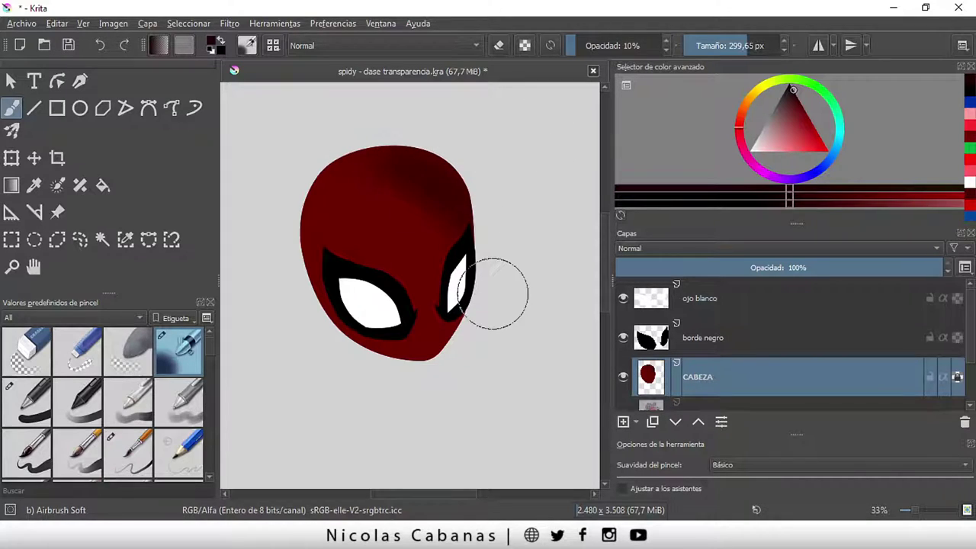
pyautogui.moveTo(370, 135); pyautogui.dragTo(392, 163)
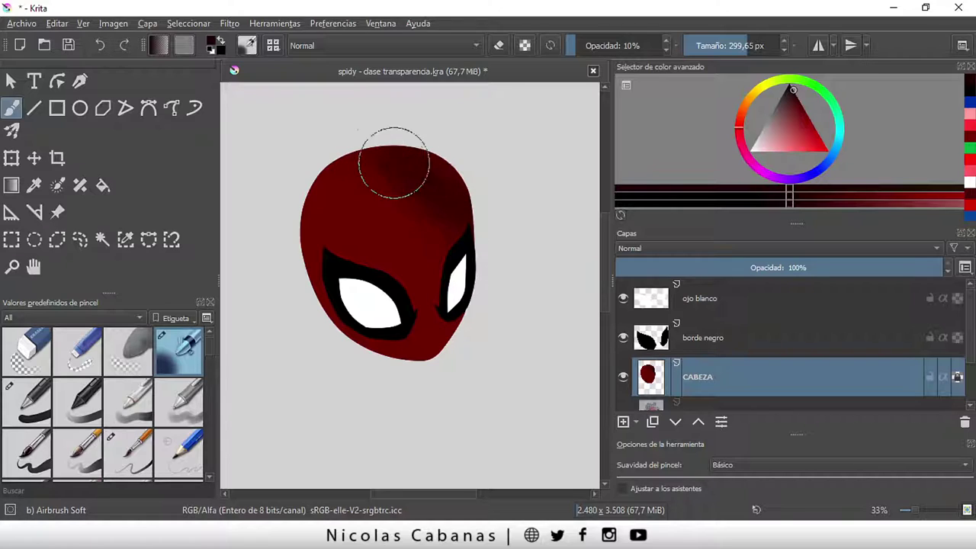
pyautogui.moveTo(391, 117); pyautogui.dragTo(458, 195)
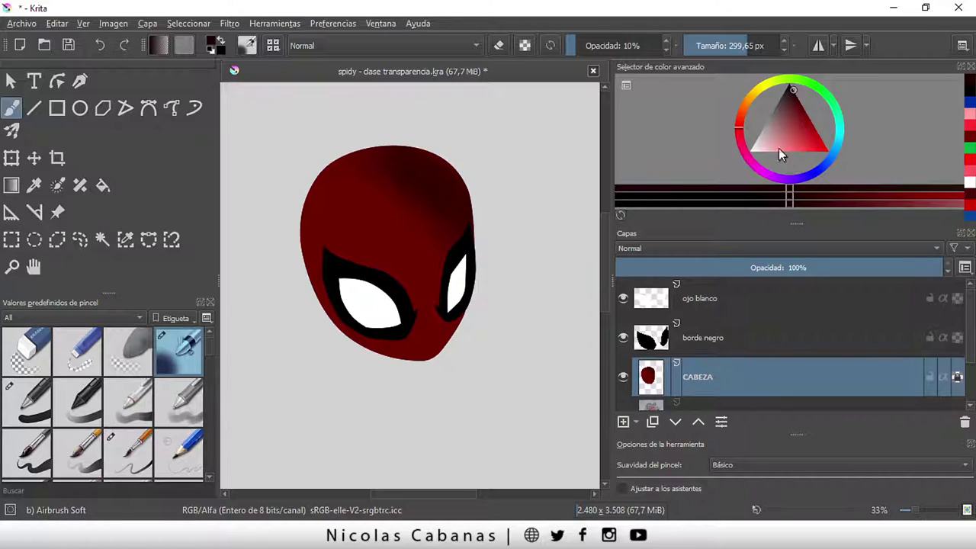
# Airbrush bright red highlights over the head's lower left, ending with black as paint colour
pyautogui.moveTo(796, 94); pyautogui.dragTo(824, 138)
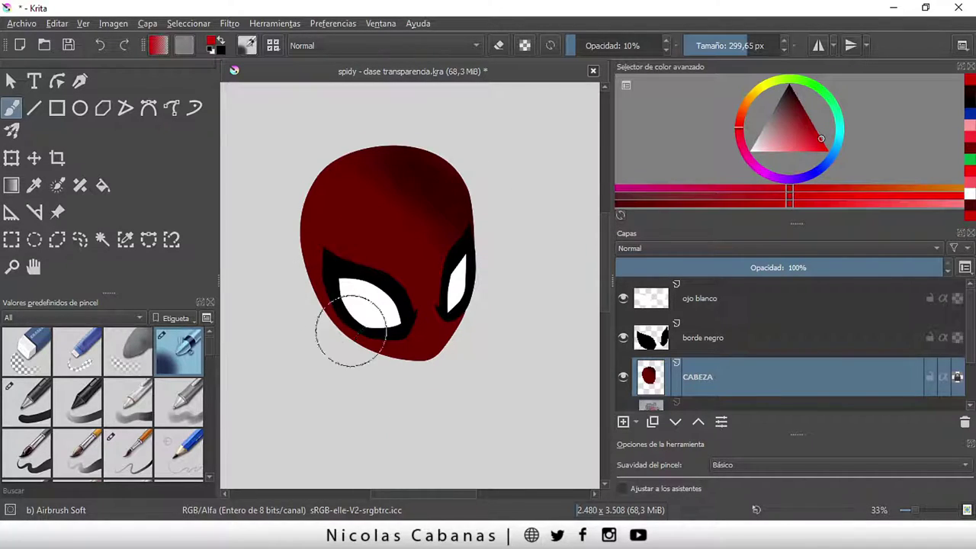
pyautogui.moveTo(383, 368); pyautogui.dragTo(317, 301)
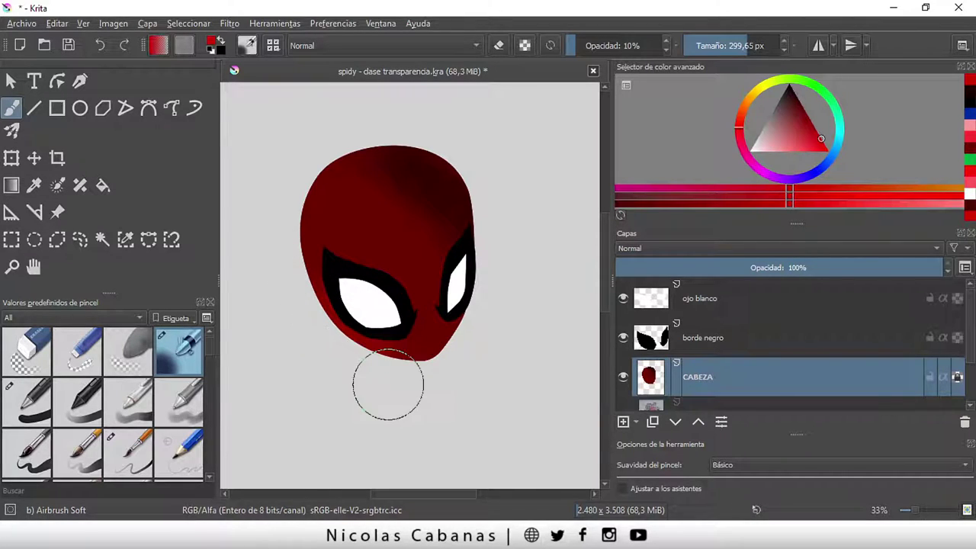
pyautogui.scroll(1, 386, 386)
pyautogui.moveTo(388, 379)
pyautogui.mouseDown()
pyautogui.moveTo(334, 312)
pyautogui.moveTo(355, 316)
pyautogui.mouseUp()
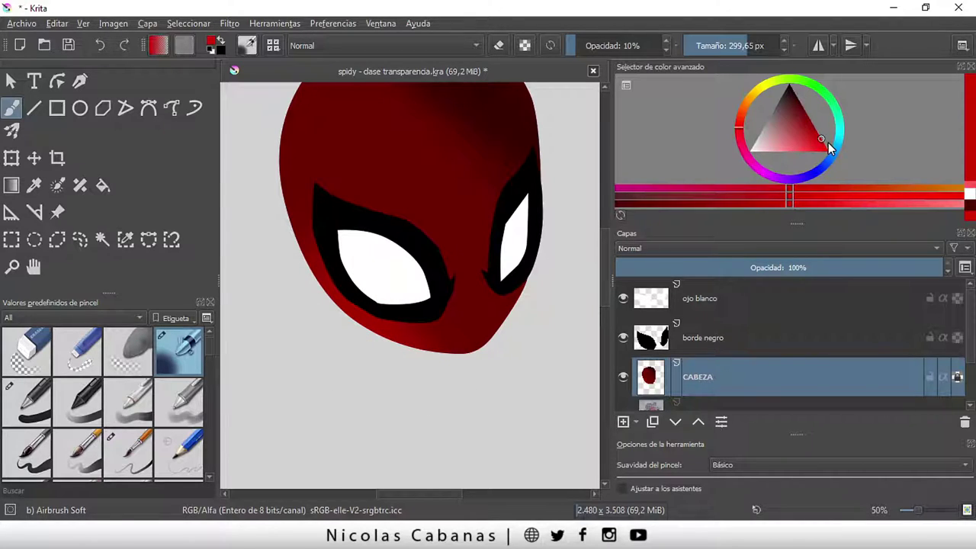
pyautogui.click(828, 150)
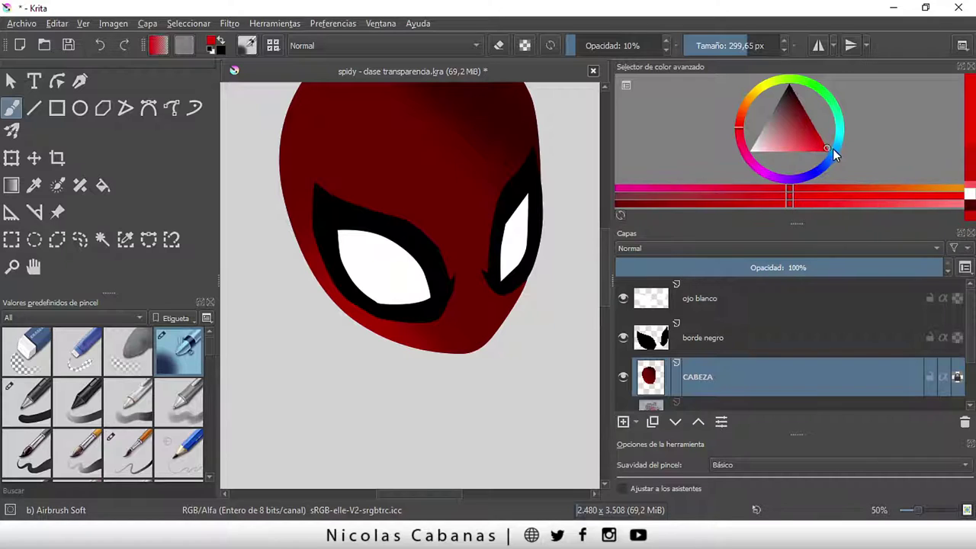
pyautogui.scroll(3, 607, 243)
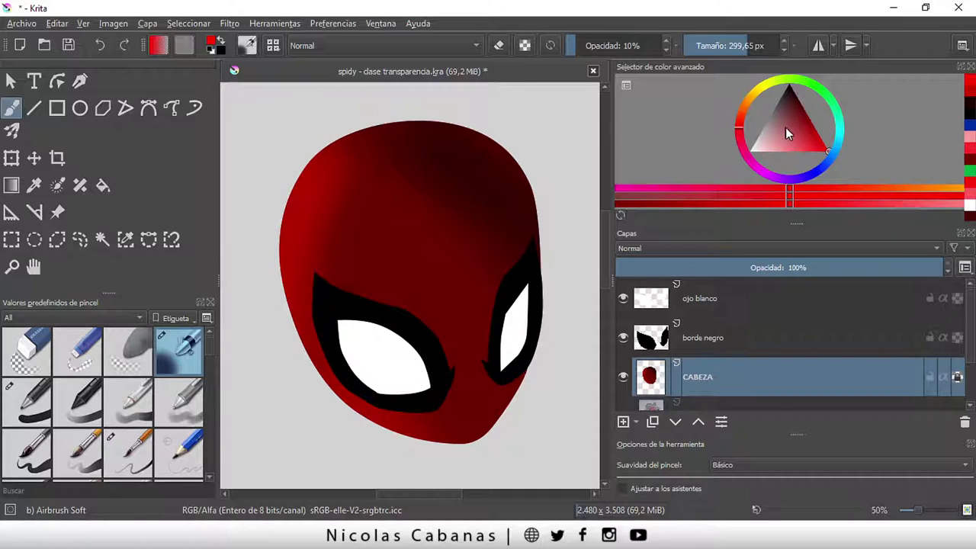
pyautogui.moveTo(818, 140); pyautogui.dragTo(793, 90)
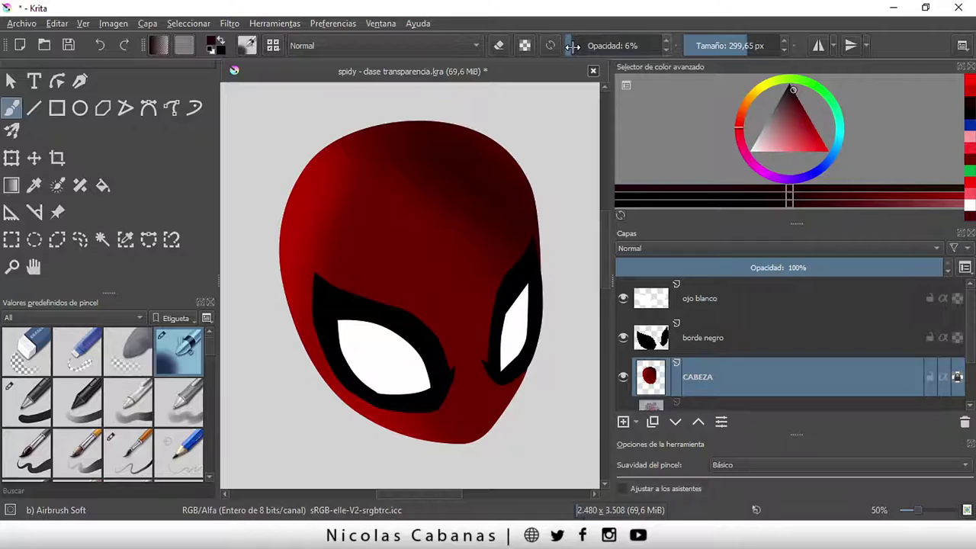
# Shade black near the right eye with an ~83 px, 12% airbrush, then enlarge it and pick white
pyautogui.click(739, 52)
pyautogui.press('[')
pyautogui.press('[')
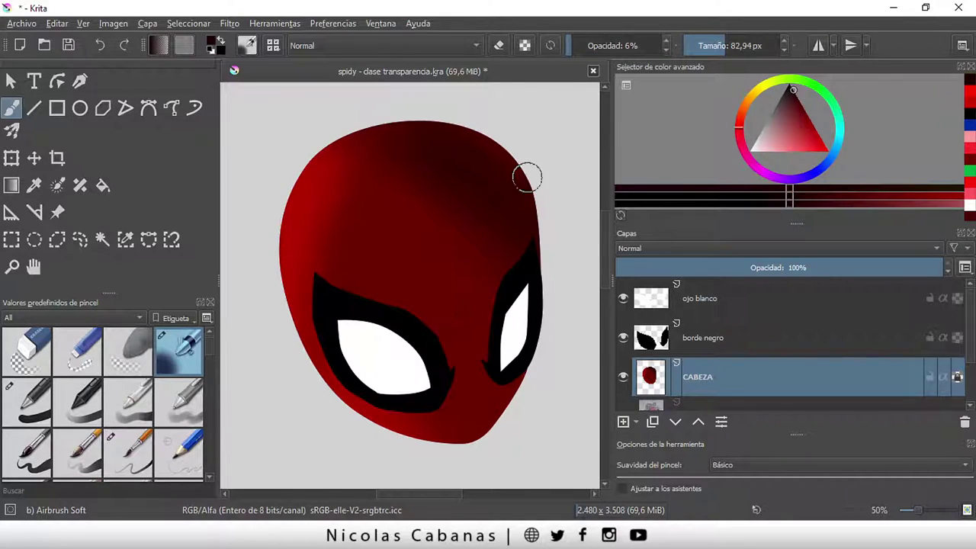
pyautogui.click(578, 45)
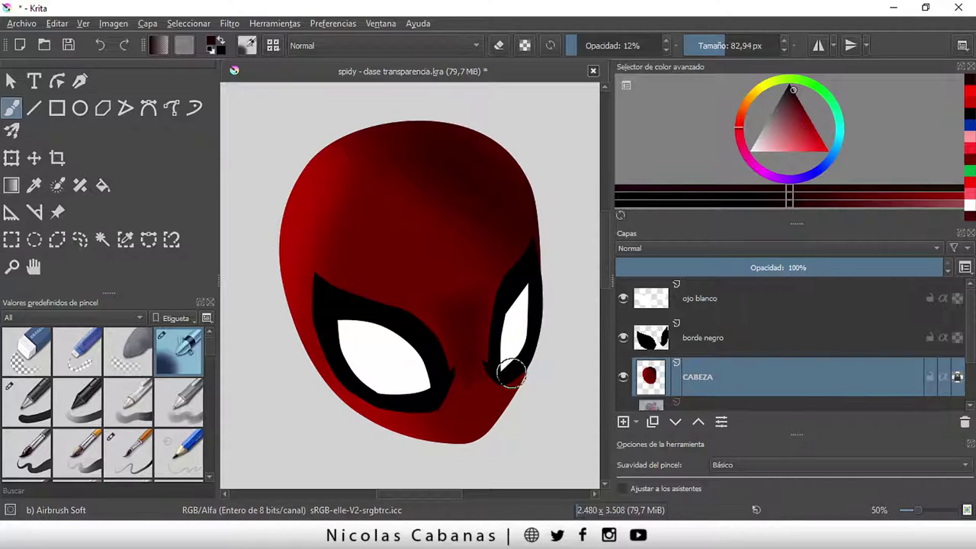
pyautogui.moveTo(727, 54); pyautogui.dragTo(737, 55)
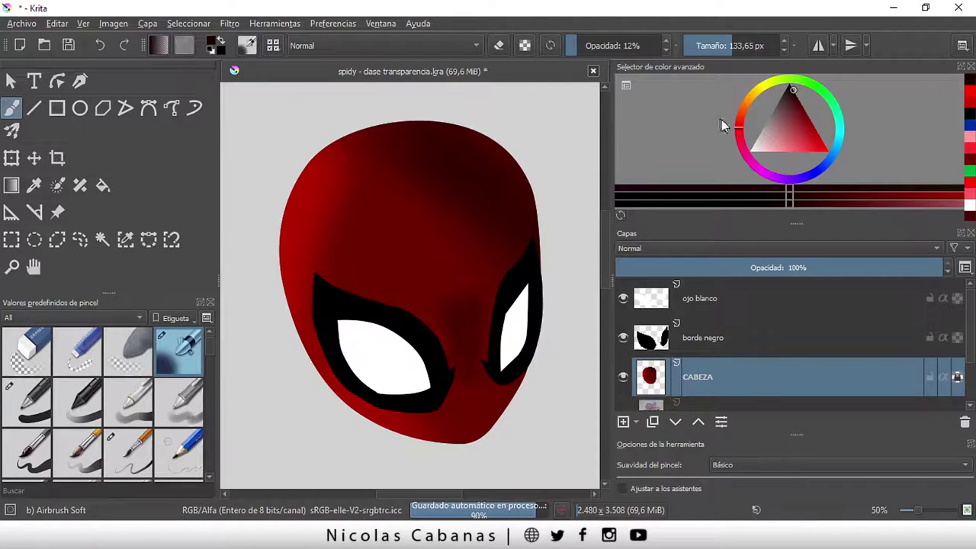
pyautogui.moveTo(792, 91); pyautogui.dragTo(748, 157)
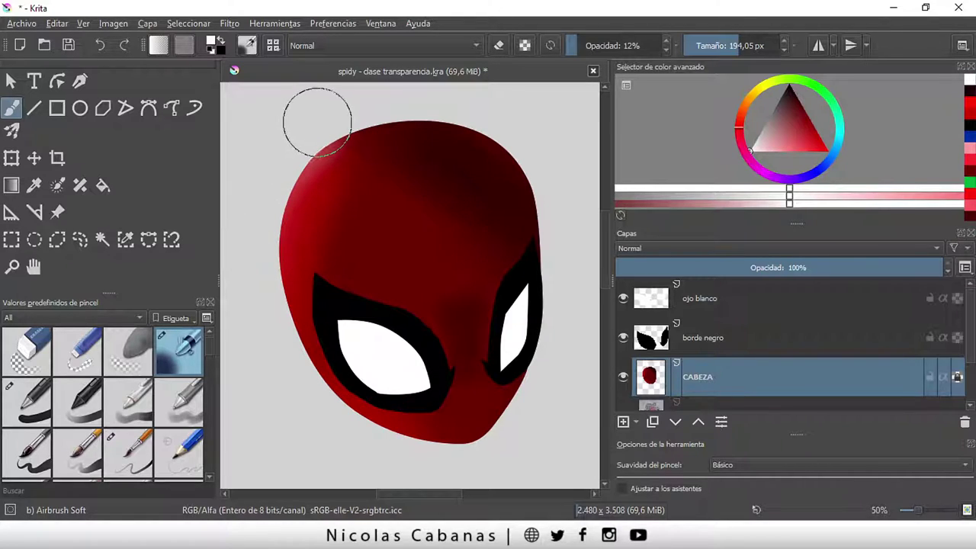
# Try white forehead highlights, undo them, and return brush opacity to 3%
pyautogui.moveTo(311, 144); pyautogui.dragTo(255, 290)
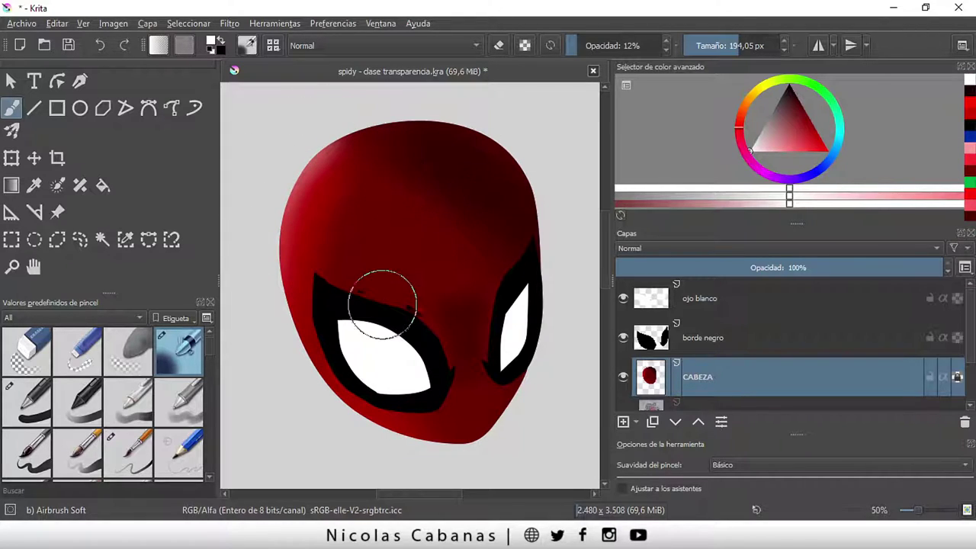
pyautogui.moveTo(357, 261); pyautogui.dragTo(425, 316)
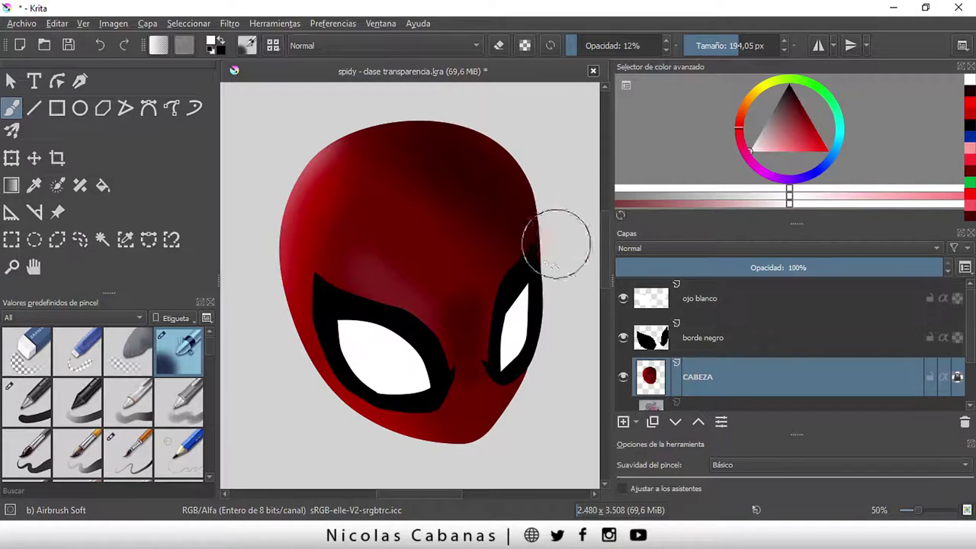
pyautogui.click(105, 45)
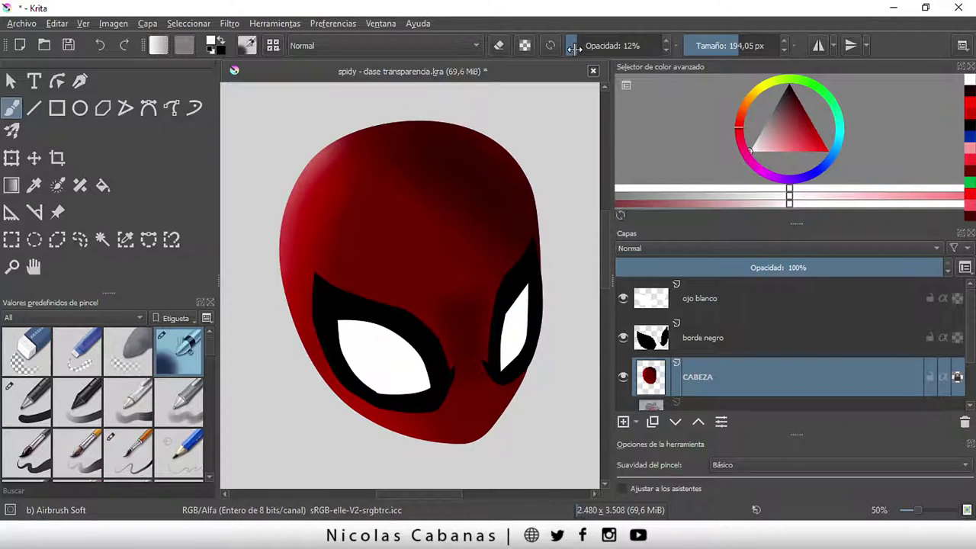
pyautogui.moveTo(573, 48); pyautogui.dragTo(671, 46)
pyautogui.moveTo(277, 215); pyautogui.dragTo(438, 310)
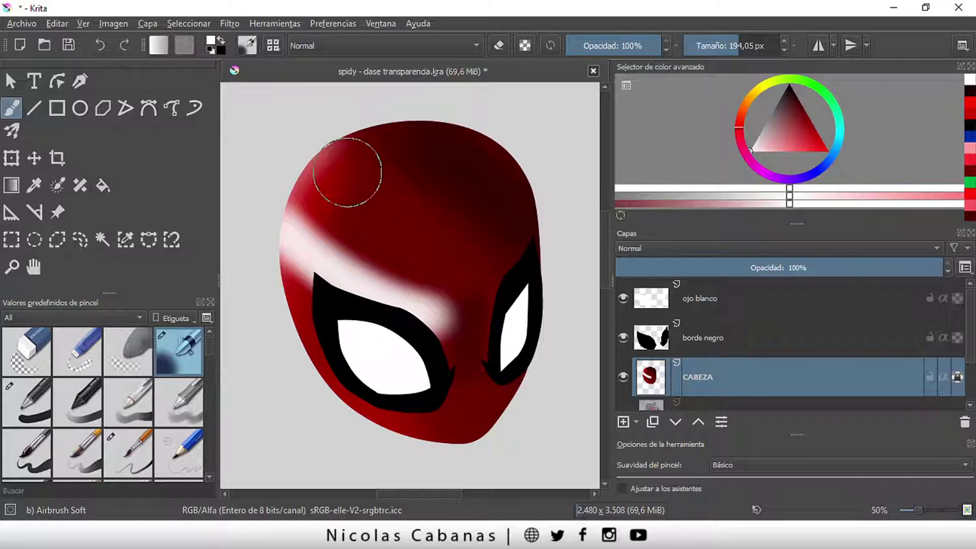
pyautogui.click(101, 44)
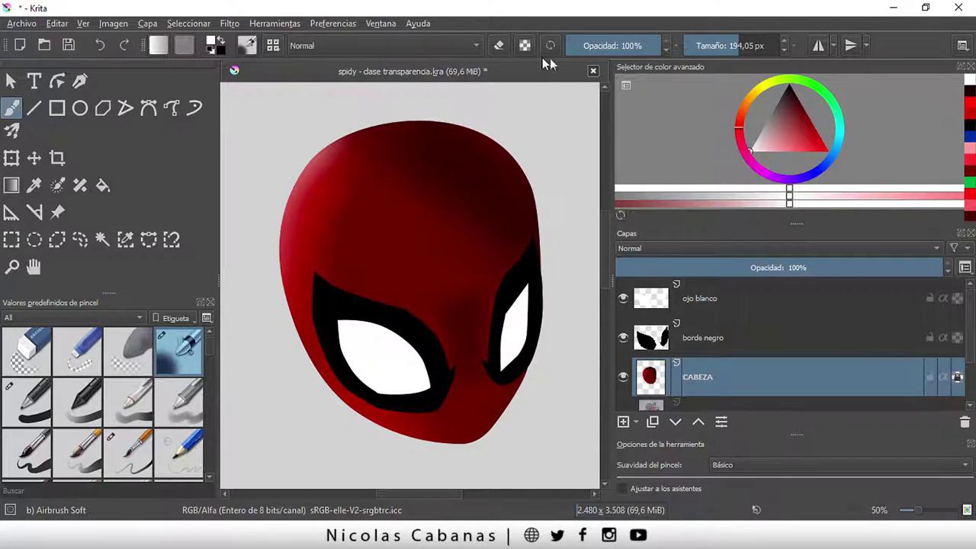
pyautogui.moveTo(598, 46); pyautogui.dragTo(574, 48)
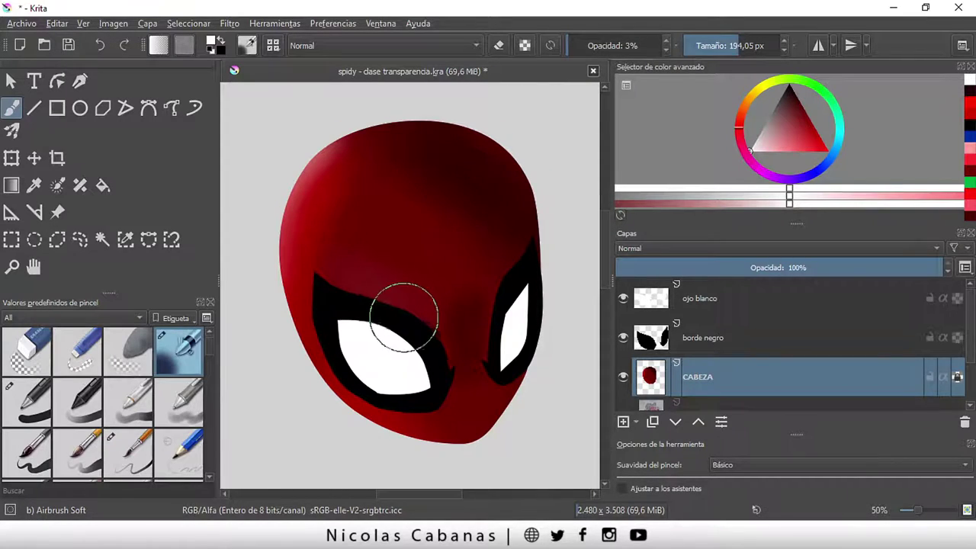
# Softly lighten above the left eye band and shrink the brush to about 117 px
pyautogui.scroll(1, 305, 316)
pyautogui.moveTo(372, 294)
pyautogui.mouseDown()
pyautogui.moveTo(447, 338)
pyautogui.moveTo(349, 257)
pyautogui.moveTo(359, 251)
pyautogui.moveTo(415, 299)
pyautogui.moveTo(316, 247)
pyautogui.moveTo(463, 318)
pyautogui.moveTo(314, 238)
pyautogui.moveTo(496, 323)
pyautogui.moveTo(312, 224)
pyautogui.moveTo(444, 307)
pyautogui.moveTo(296, 231)
pyautogui.moveTo(484, 328)
pyautogui.moveTo(462, 331)
pyautogui.moveTo(301, 238)
pyautogui.moveTo(492, 296)
pyautogui.moveTo(331, 227)
pyautogui.moveTo(466, 313)
pyautogui.moveTo(305, 251)
pyautogui.moveTo(300, 366)
pyautogui.moveTo(261, 348)
pyautogui.moveTo(275, 359)
pyautogui.moveTo(285, 337)
pyautogui.moveTo(266, 244)
pyautogui.moveTo(305, 372)
pyautogui.moveTo(270, 309)
pyautogui.moveTo(279, 257)
pyautogui.moveTo(279, 310)
pyautogui.moveTo(285, 281)
pyautogui.mouseUp()
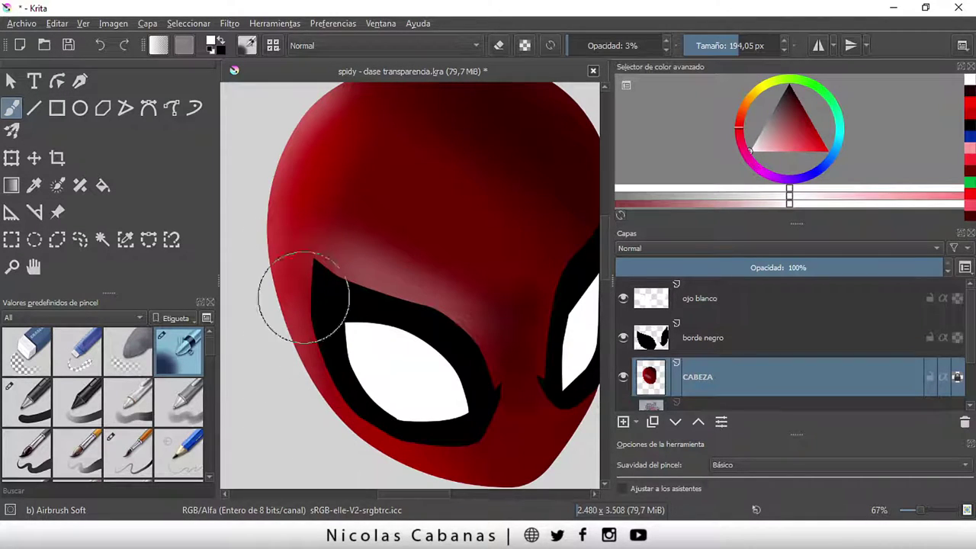
pyautogui.scroll(-2, 605, 279)
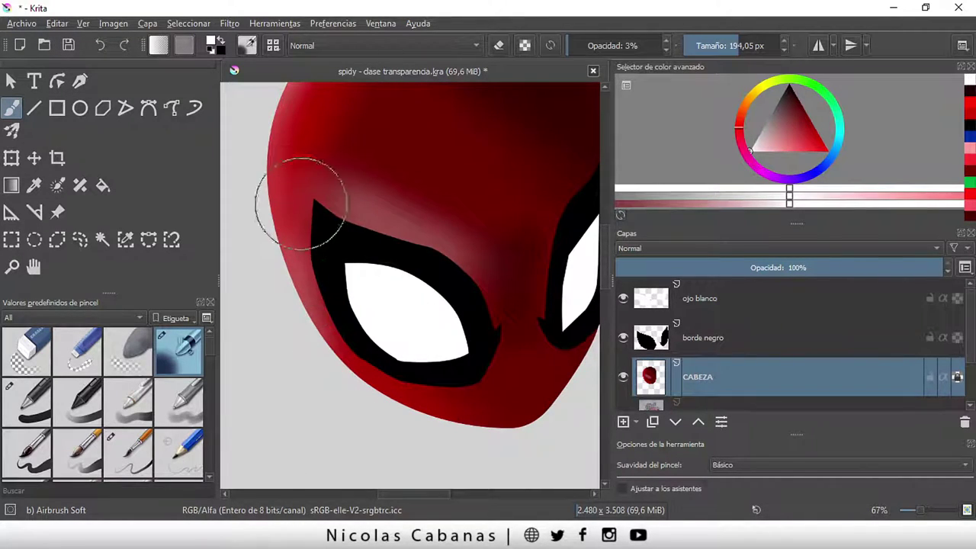
pyautogui.scroll(2, 305, 214)
pyautogui.scroll(-4, 397, 252)
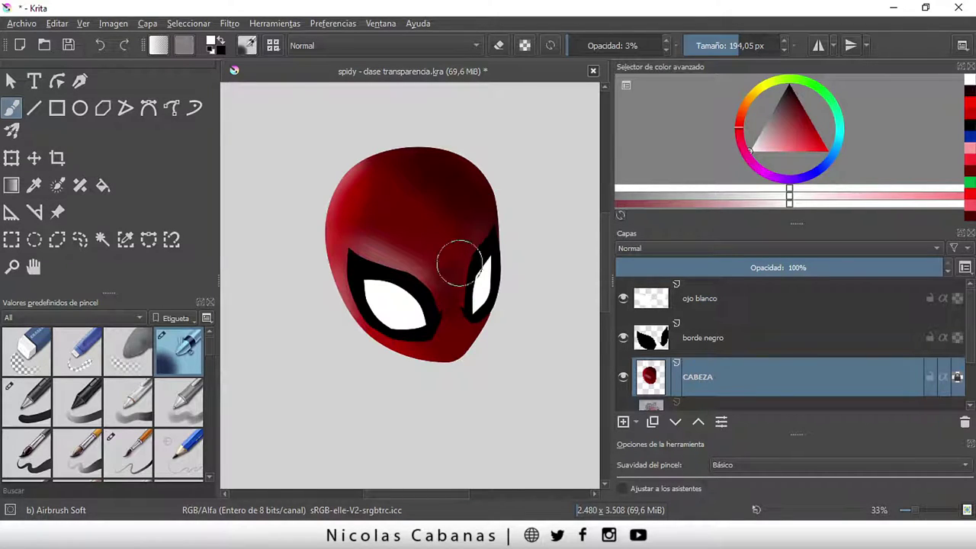
pyautogui.scroll(1, 456, 216)
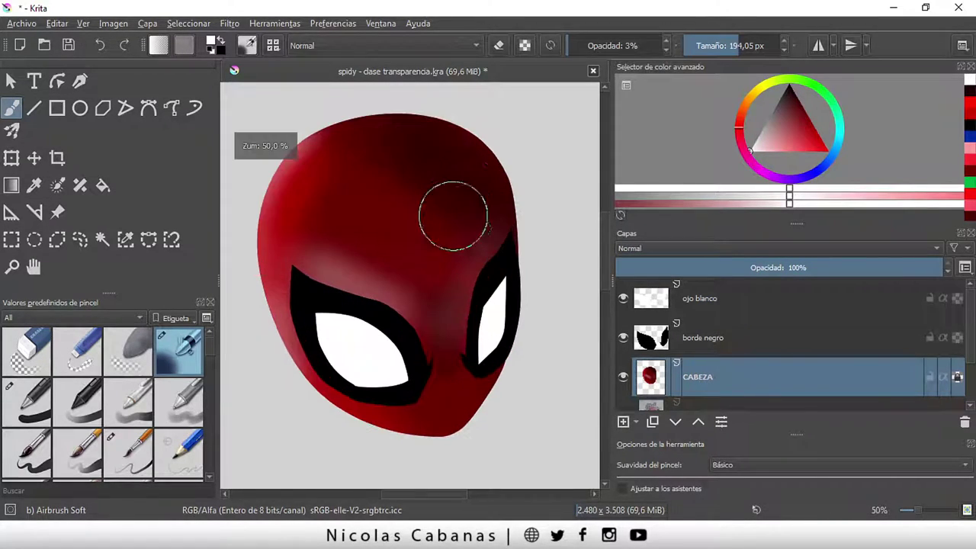
pyautogui.moveTo(730, 46); pyautogui.dragTo(717, 46)
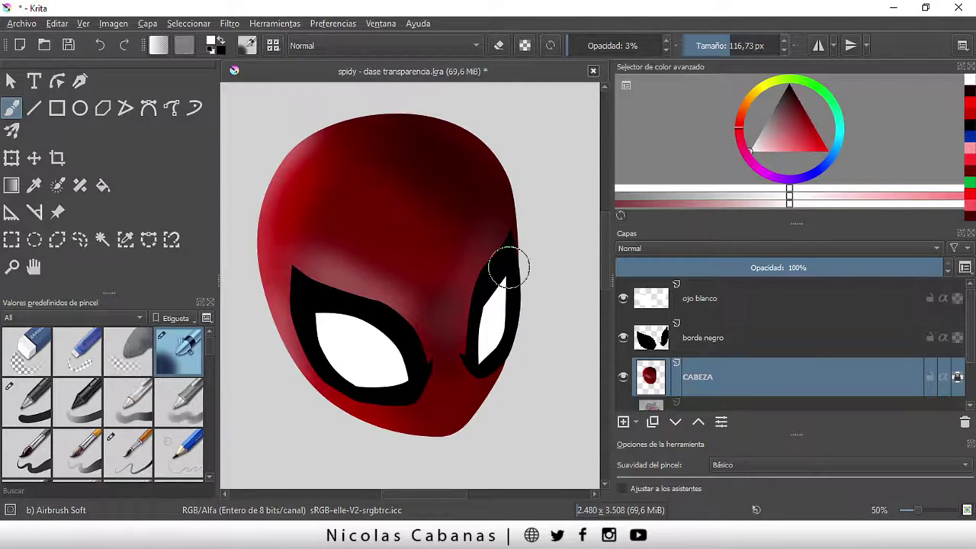
# Lightly shade around both eye borders and the head edge by the right eye, then pick near-black
pyautogui.moveTo(479, 314)
pyautogui.mouseDown()
pyautogui.moveTo(497, 244)
pyautogui.moveTo(488, 257)
pyautogui.moveTo(504, 226)
pyautogui.moveTo(480, 328)
pyautogui.moveTo(499, 246)
pyautogui.moveTo(521, 216)
pyautogui.mouseUp()
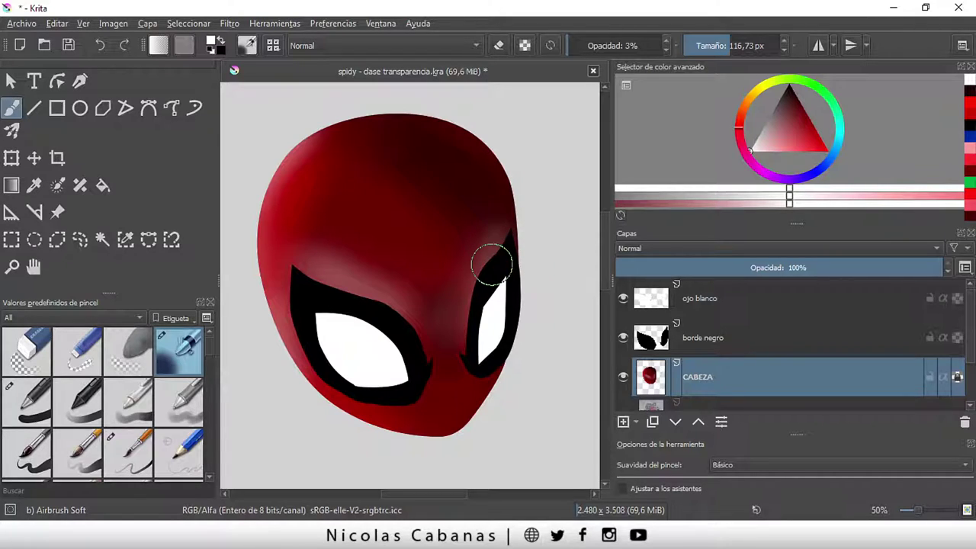
pyautogui.moveTo(492, 264)
pyautogui.mouseDown()
pyautogui.moveTo(497, 251)
pyautogui.moveTo(483, 338)
pyautogui.moveTo(393, 300)
pyautogui.mouseUp()
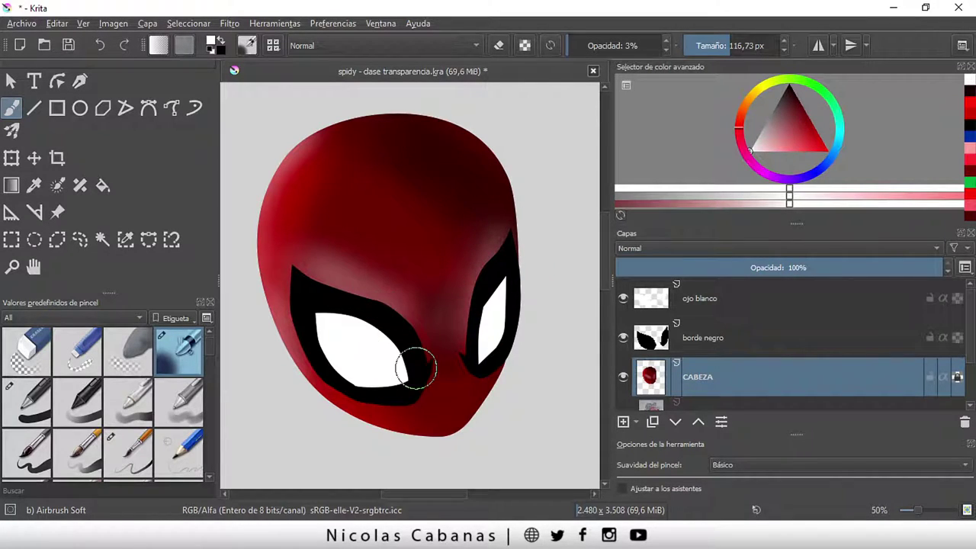
pyautogui.moveTo(425, 367); pyautogui.dragTo(410, 341)
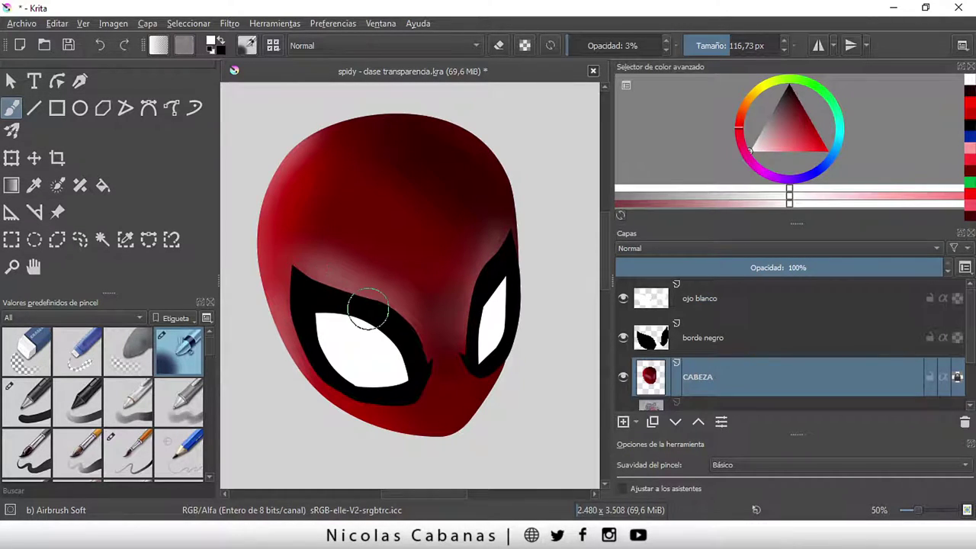
pyautogui.moveTo(368, 309)
pyautogui.mouseDown()
pyautogui.moveTo(429, 366)
pyautogui.moveTo(416, 340)
pyautogui.moveTo(414, 366)
pyautogui.moveTo(396, 319)
pyautogui.mouseUp()
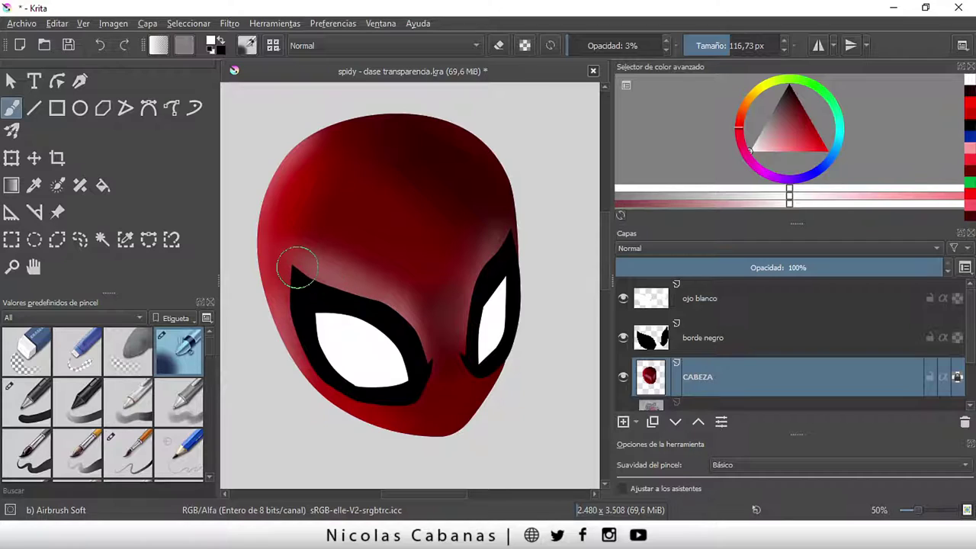
pyautogui.moveTo(304, 267); pyautogui.dragTo(293, 257)
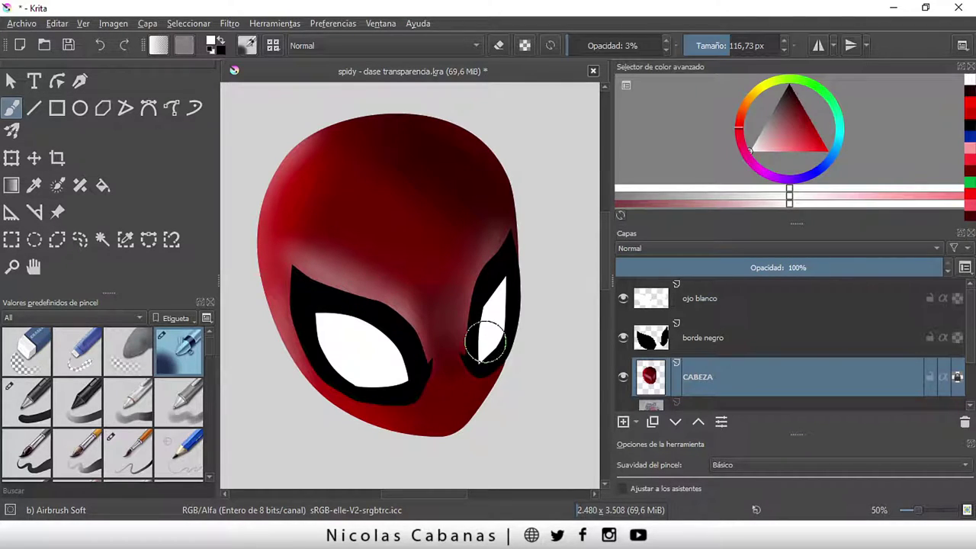
pyautogui.moveTo(485, 343)
pyautogui.mouseDown()
pyautogui.moveTo(519, 226)
pyautogui.moveTo(492, 289)
pyautogui.moveTo(497, 254)
pyautogui.moveTo(464, 363)
pyautogui.mouseUp()
pyautogui.moveTo(512, 238)
pyautogui.mouseDown()
pyautogui.moveTo(482, 327)
pyautogui.moveTo(487, 205)
pyautogui.moveTo(488, 320)
pyautogui.moveTo(497, 303)
pyautogui.mouseUp()
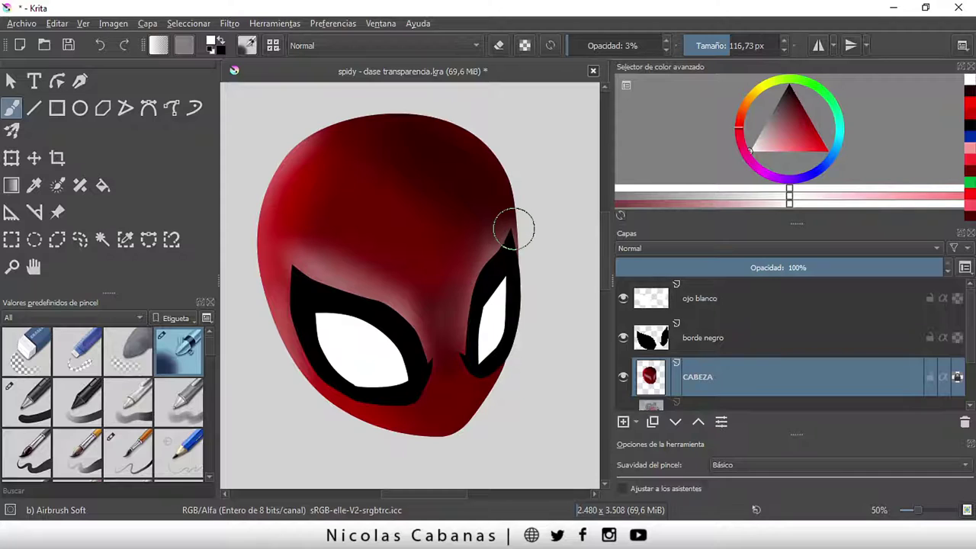
pyautogui.moveTo(514, 228); pyautogui.dragTo(477, 319)
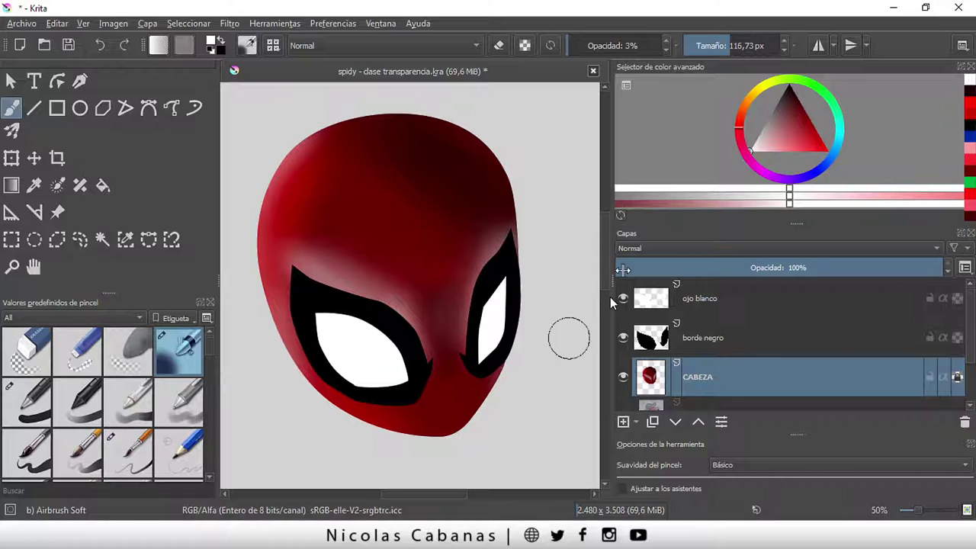
pyautogui.moveTo(761, 145)
pyautogui.mouseDown()
pyautogui.moveTo(793, 89)
pyautogui.moveTo(800, 102)
pyautogui.mouseUp()
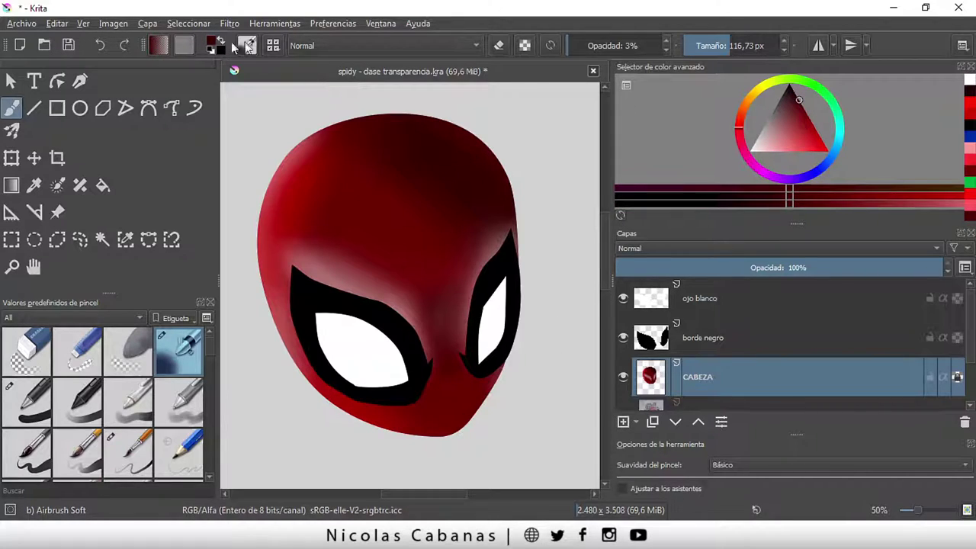
# Enlarge the airbrush to ~218 px, darken between the eyes, and bring up the colour chooser with black #000000
pyautogui.moveTo(710, 38); pyautogui.dragTo(738, 46)
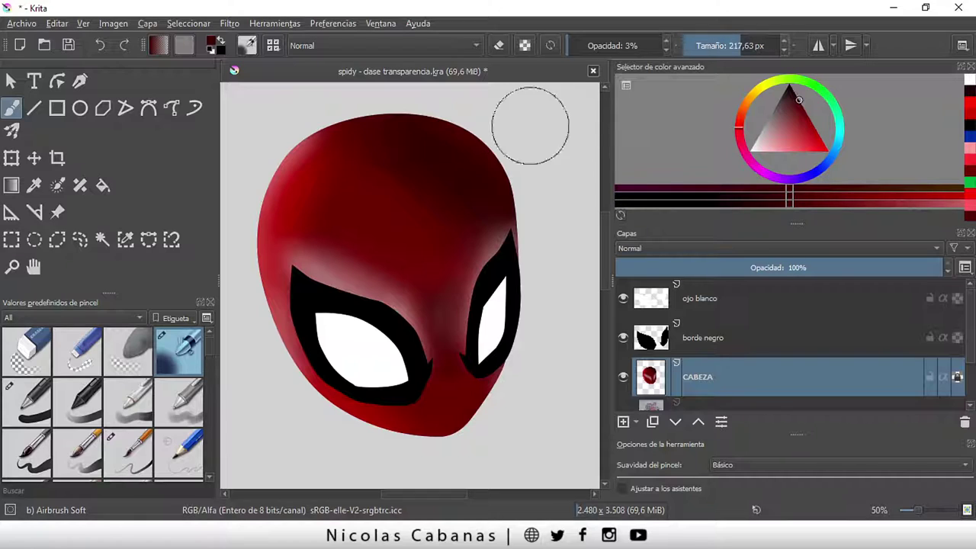
pyautogui.moveTo(425, 348)
pyautogui.mouseDown()
pyautogui.moveTo(436, 337)
pyautogui.moveTo(430, 293)
pyautogui.moveTo(446, 381)
pyautogui.moveTo(447, 305)
pyautogui.moveTo(458, 306)
pyautogui.moveTo(437, 269)
pyautogui.moveTo(450, 400)
pyautogui.moveTo(432, 348)
pyautogui.moveTo(445, 370)
pyautogui.moveTo(425, 348)
pyautogui.mouseUp()
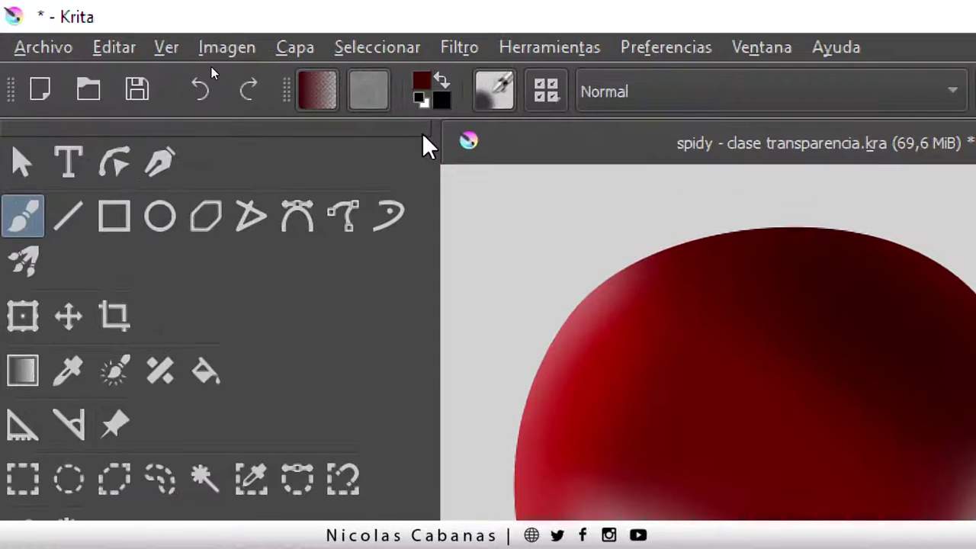
pyautogui.click(442, 83)
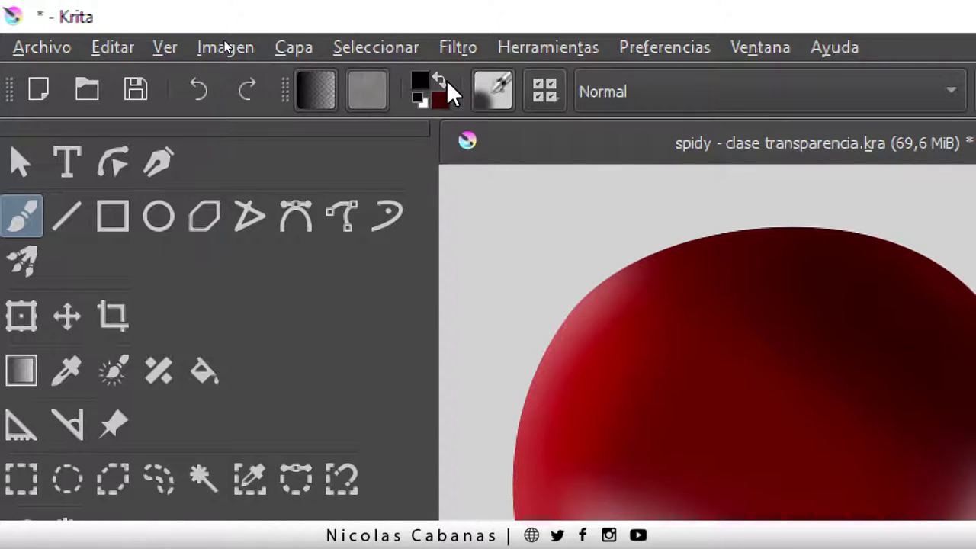
pyautogui.click(443, 80)
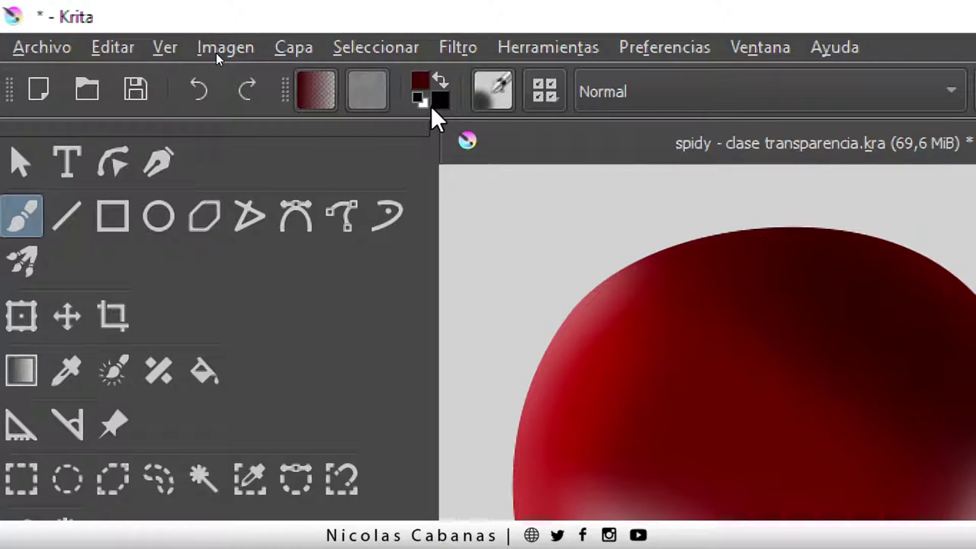
pyautogui.click(432, 108)
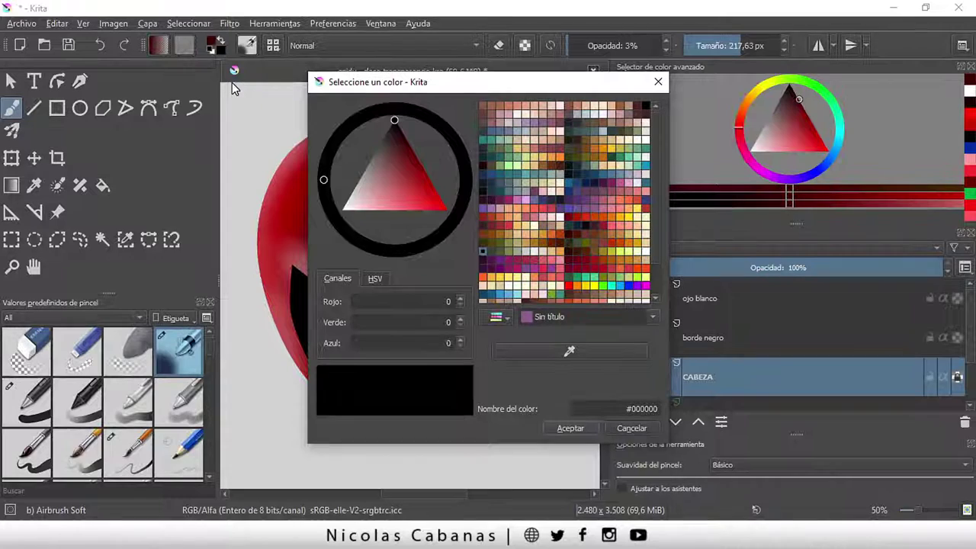
# Choose a strong blue in the colour selector and confirm it as the paint colour
pyautogui.click(659, 82)
pyautogui.click(214, 44)
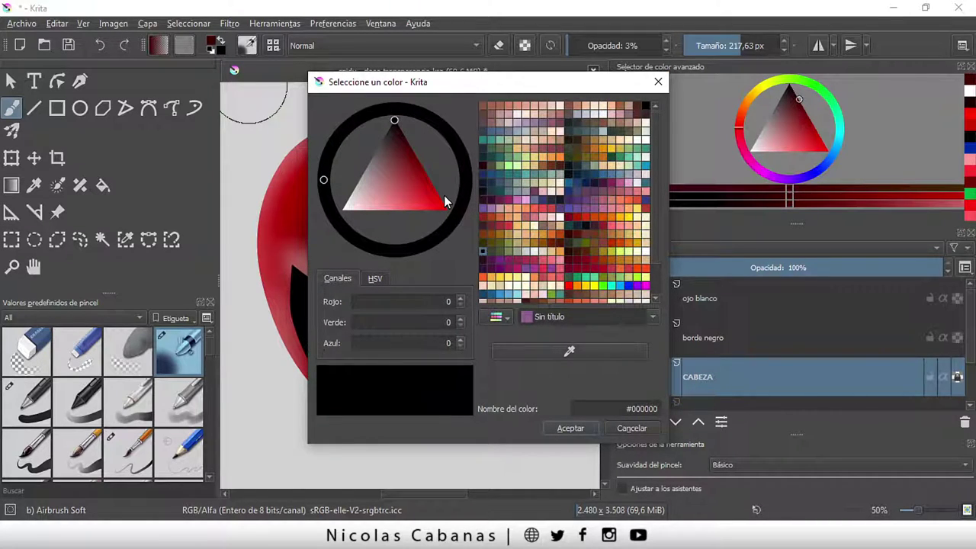
pyautogui.moveTo(444, 195); pyautogui.dragTo(442, 189)
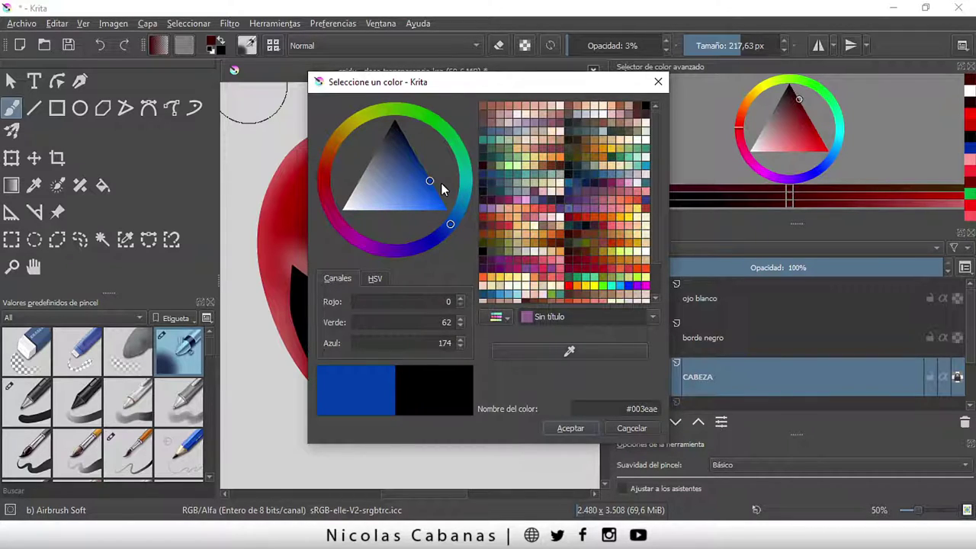
pyautogui.click(569, 428)
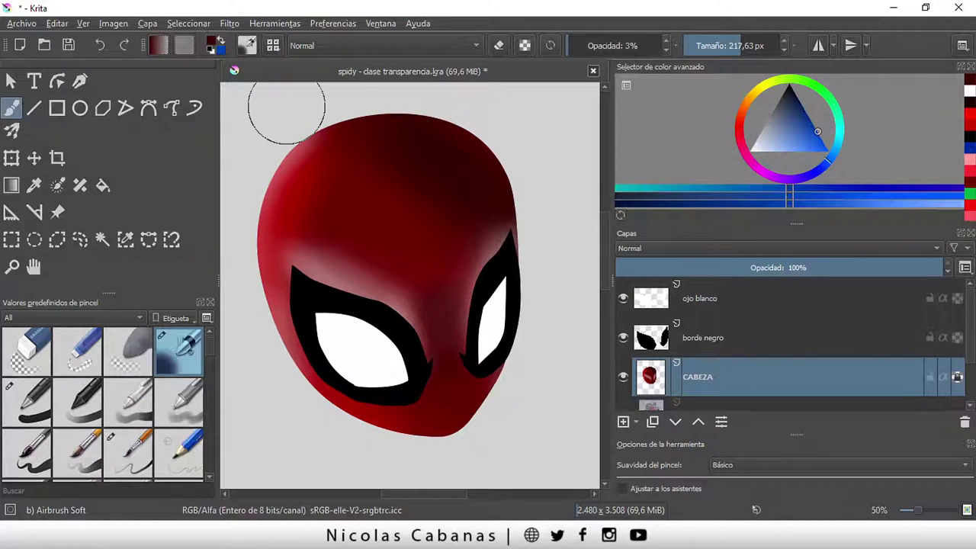
# Toggle the paint colour between dark red and blue with the swap button and X
pyautogui.click(223, 45)
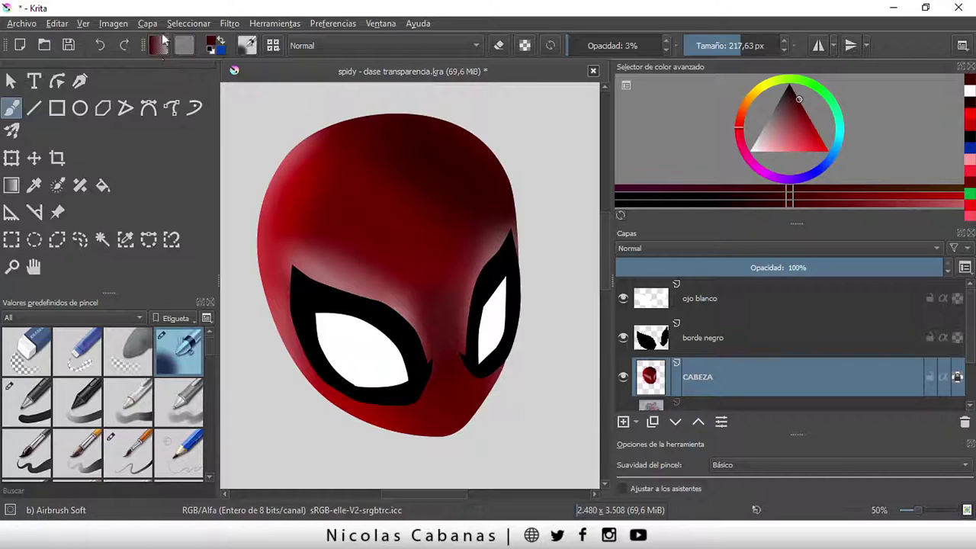
pyautogui.click(222, 44)
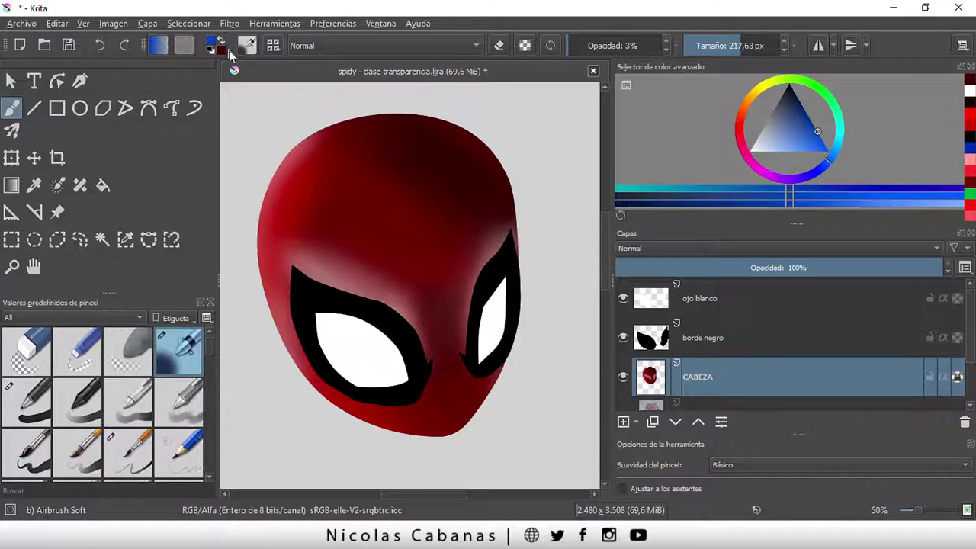
pyautogui.press('x')
pyautogui.press('x')
pyautogui.press('x')
pyautogui.press('x')
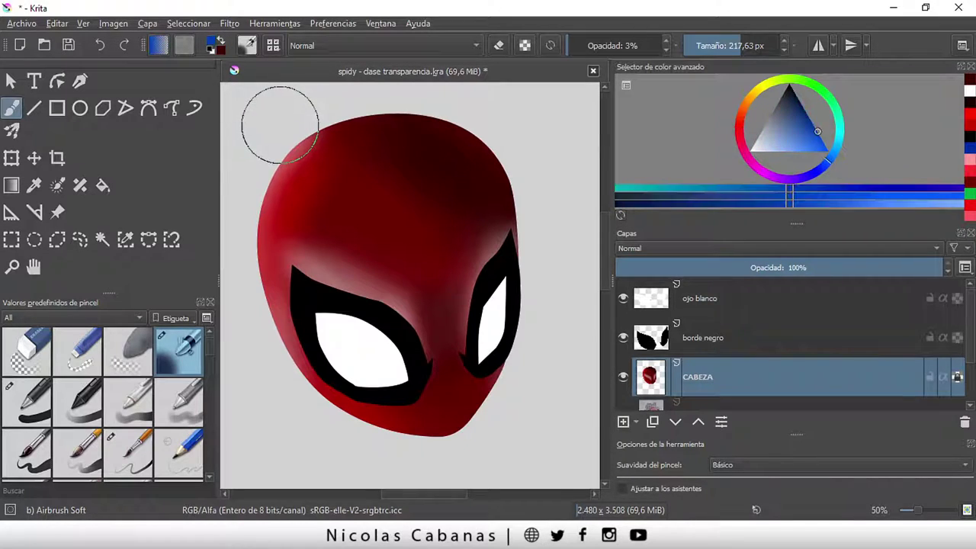
pyautogui.press('x')
pyautogui.press('x')
pyautogui.press('x')
pyautogui.press('x')
pyautogui.press('x')
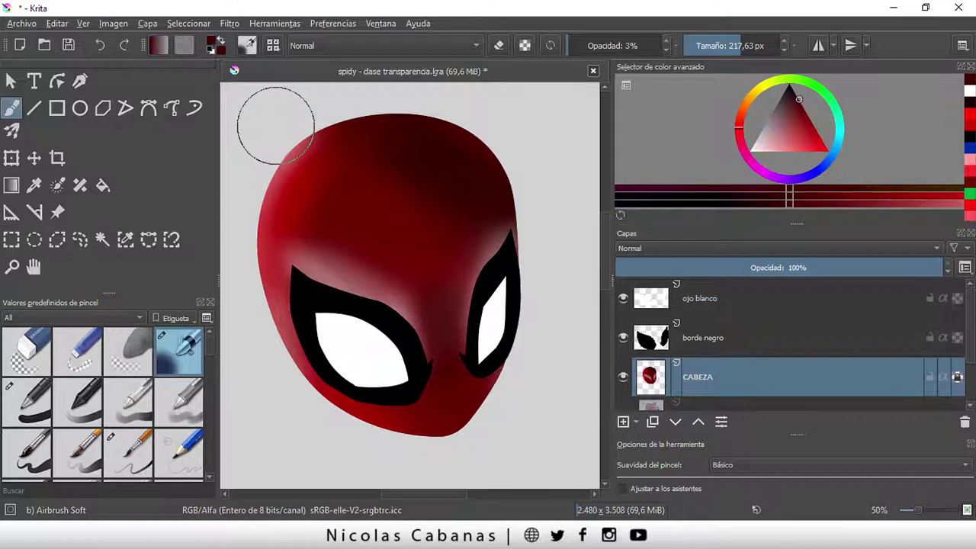
pyautogui.press('x')
pyautogui.press('x')
pyautogui.press('x')
pyautogui.press('x')
pyautogui.press('x')
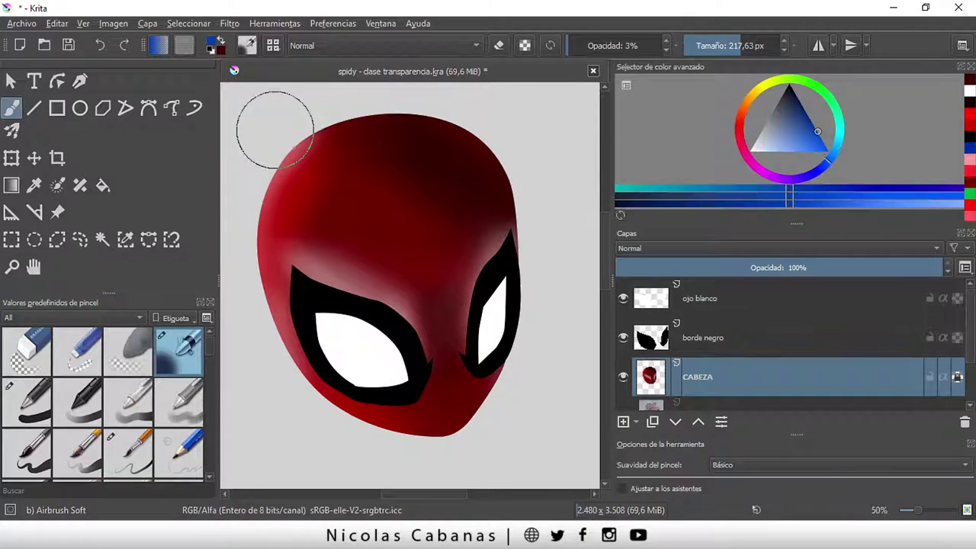
pyautogui.press('x')
pyautogui.press('x')
pyautogui.press('x')
pyautogui.press('x')
pyautogui.press('x')
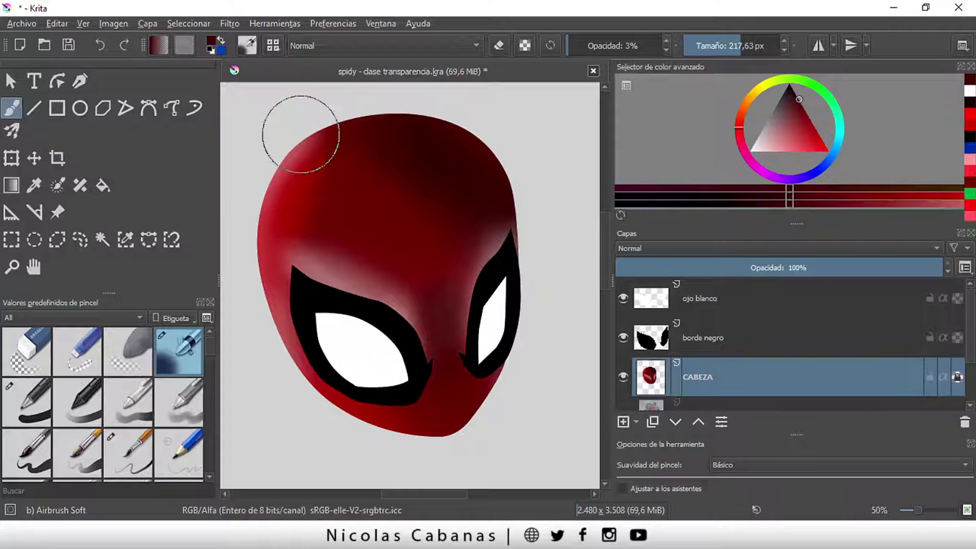
pyautogui.press('x')
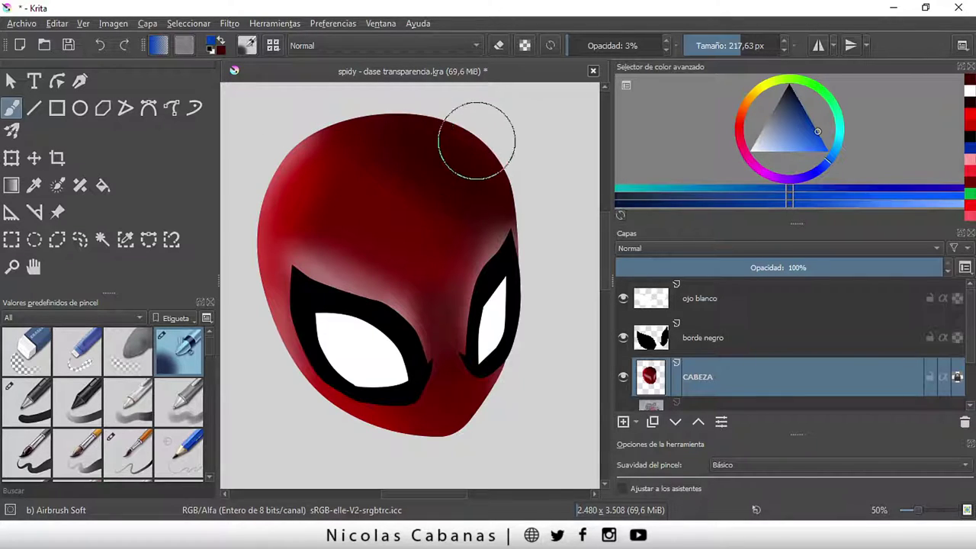
# Airbrush faint purplish-blue tints over the head's right side, upper right, lower right and top
pyautogui.moveTo(478, 140); pyautogui.dragTo(555, 257)
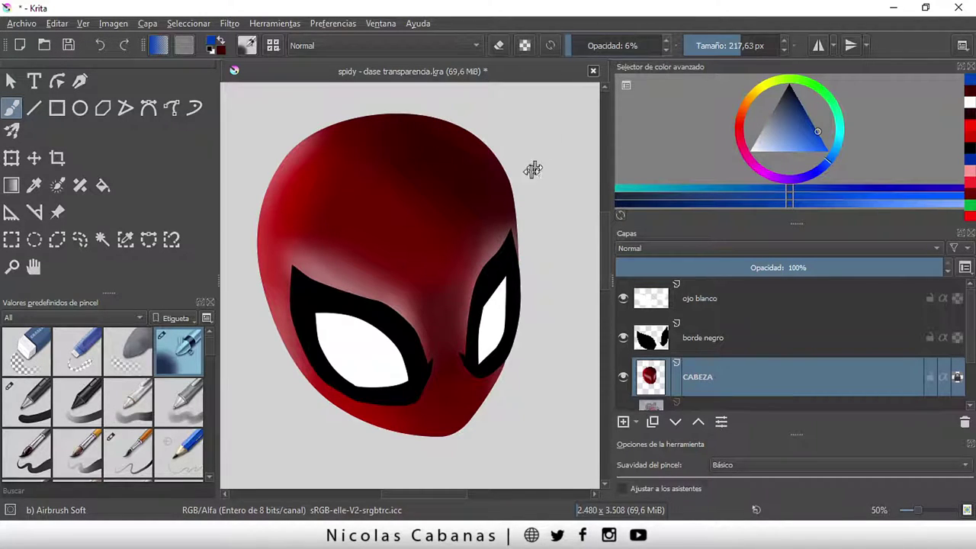
pyautogui.moveTo(533, 169)
pyautogui.mouseDown()
pyautogui.moveTo(475, 126)
pyautogui.moveTo(541, 262)
pyautogui.moveTo(464, 125)
pyautogui.moveTo(527, 201)
pyautogui.moveTo(488, 158)
pyautogui.moveTo(550, 272)
pyautogui.mouseUp()
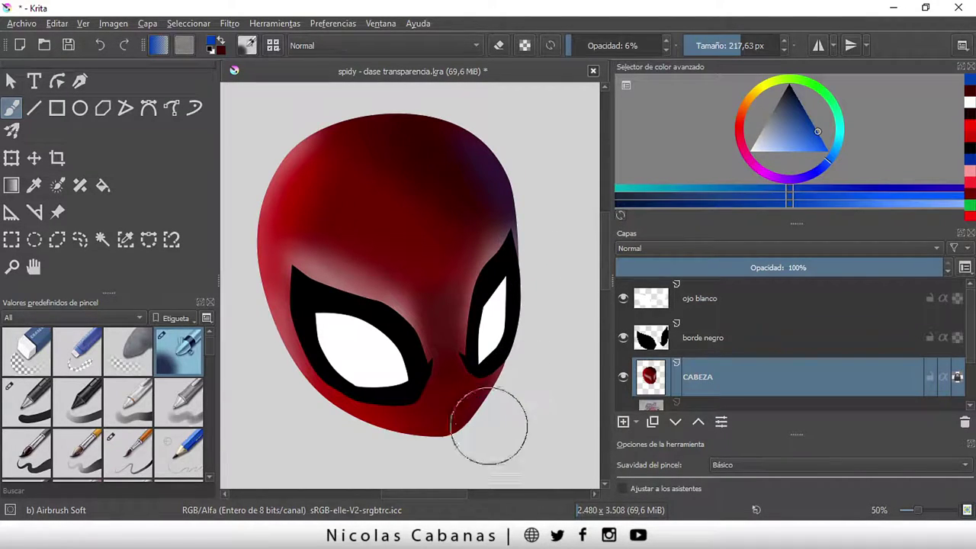
pyautogui.moveTo(489, 426)
pyautogui.mouseDown()
pyautogui.moveTo(504, 457)
pyautogui.moveTo(481, 375)
pyautogui.moveTo(505, 303)
pyautogui.mouseUp()
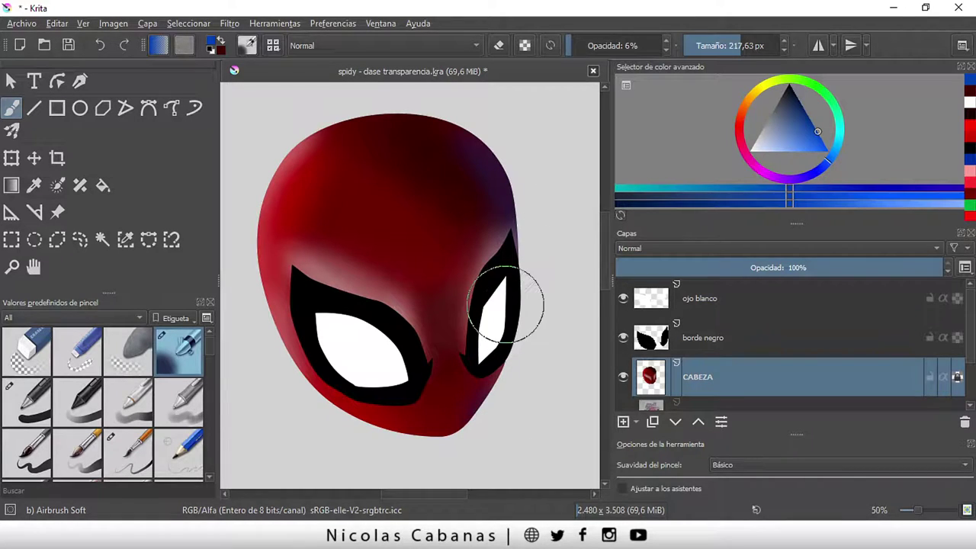
pyautogui.moveTo(392, 130)
pyautogui.mouseDown()
pyautogui.moveTo(425, 124)
pyautogui.moveTo(484, 163)
pyautogui.moveTo(418, 213)
pyautogui.moveTo(414, 192)
pyautogui.moveTo(436, 257)
pyautogui.moveTo(436, 224)
pyautogui.moveTo(458, 286)
pyautogui.moveTo(484, 290)
pyautogui.moveTo(455, 355)
pyautogui.moveTo(452, 267)
pyautogui.mouseUp()
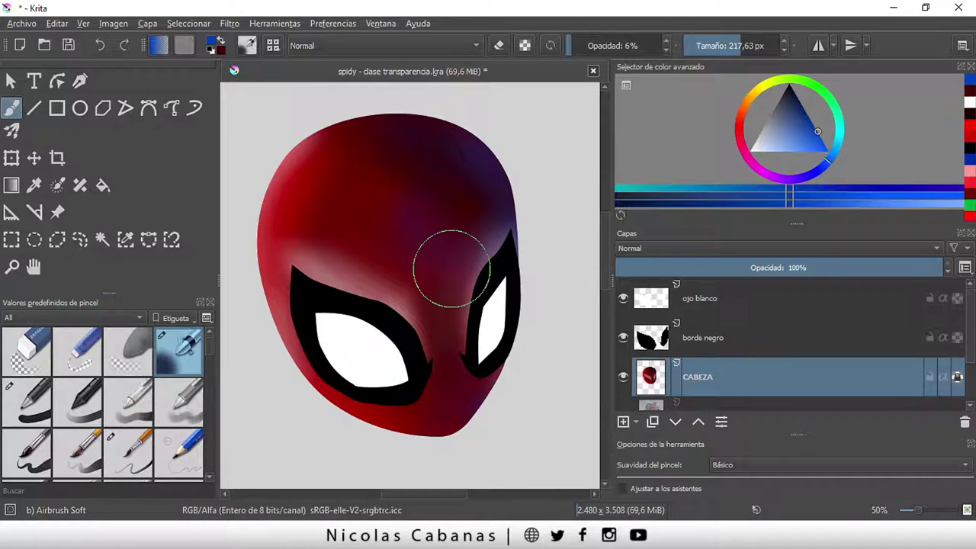
pyautogui.click(731, 345)
# Scrub grainy near-black Chalk Grainy texture at lowered opacity over the top of the eye border
pyautogui.scroll(1, 318, 313)
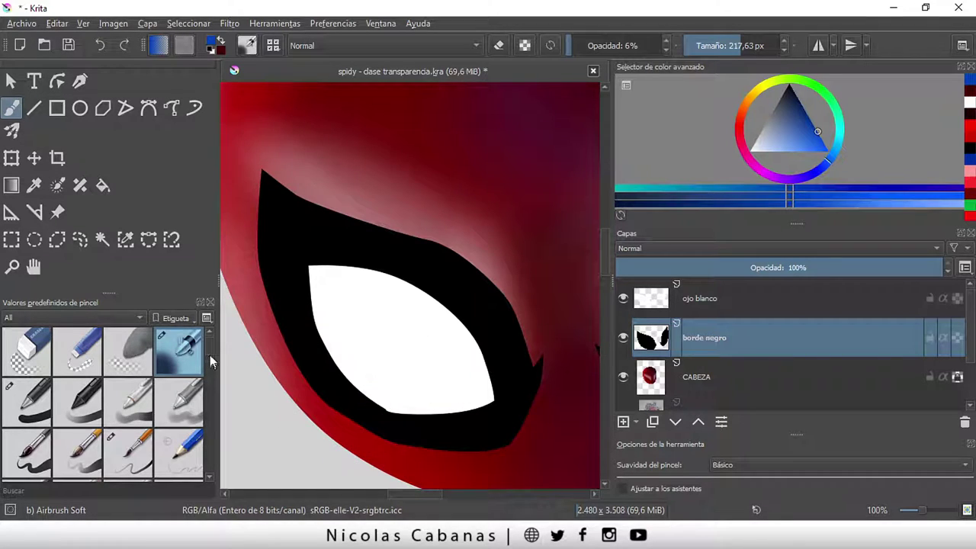
pyautogui.moveTo(210, 354); pyautogui.dragTo(209, 382)
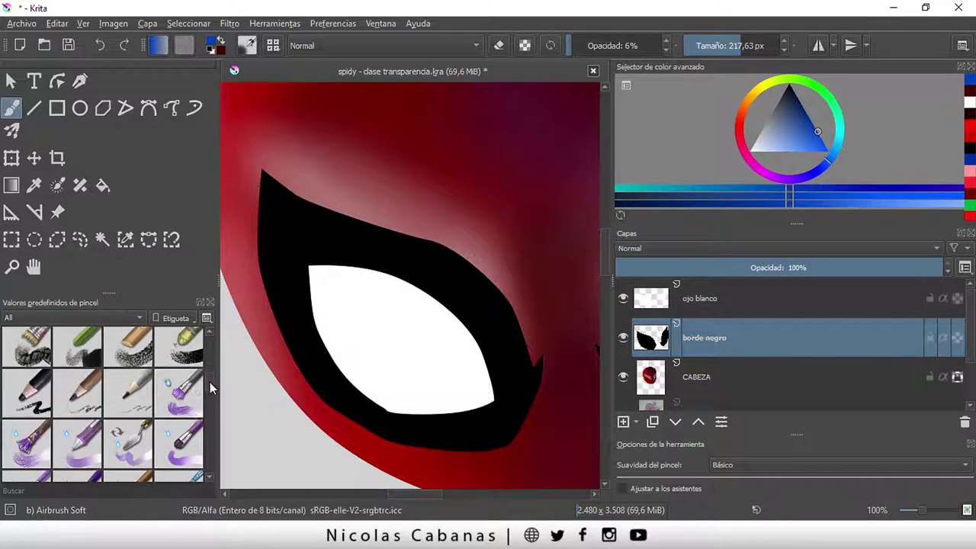
pyautogui.click(130, 358)
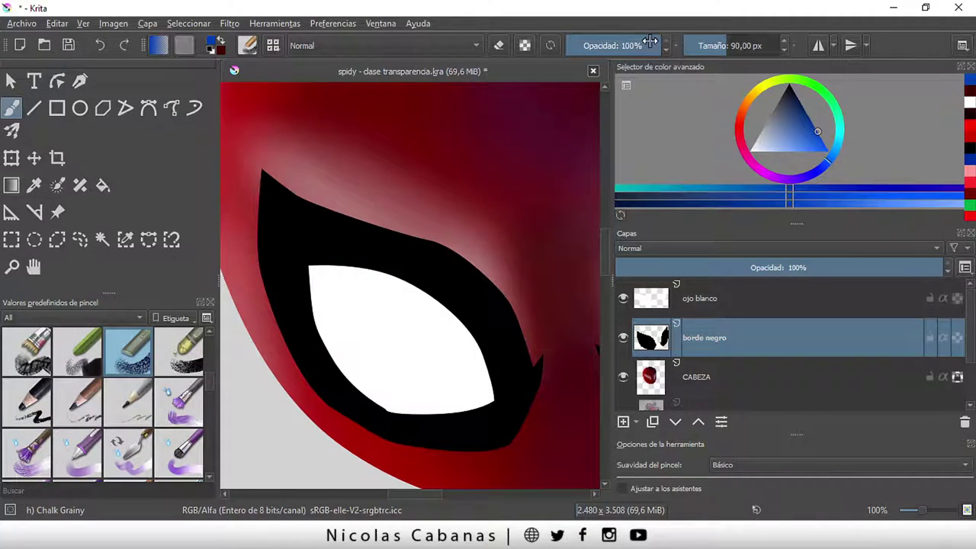
pyautogui.moveTo(650, 40); pyautogui.dragTo(614, 46)
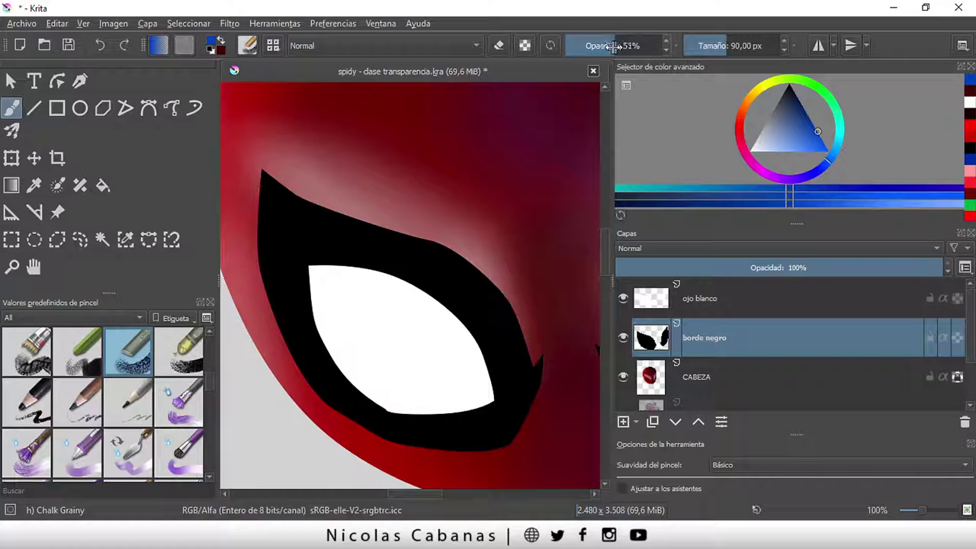
pyautogui.click(775, 105)
pyautogui.moveTo(774, 104); pyautogui.dragTo(781, 98)
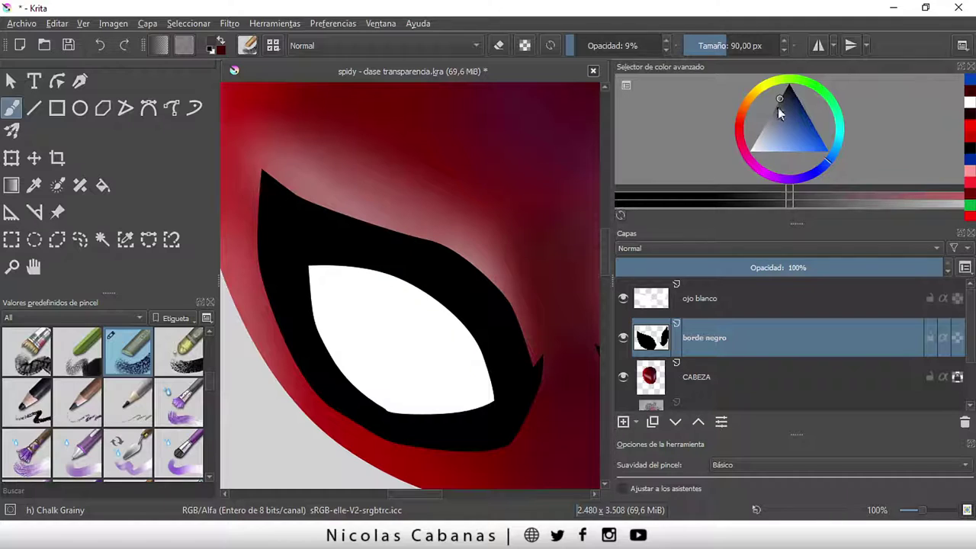
pyautogui.click(778, 102)
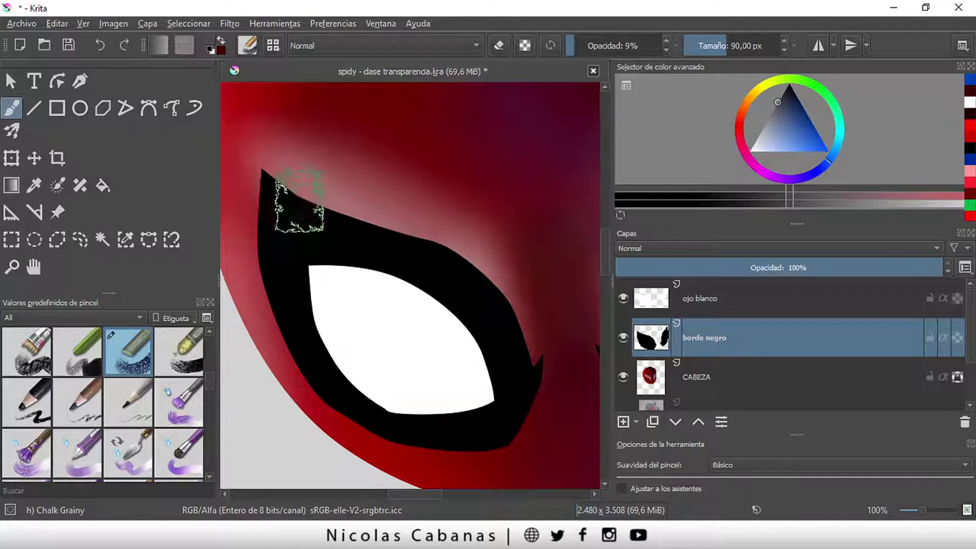
pyautogui.moveTo(299, 202); pyautogui.dragTo(381, 212)
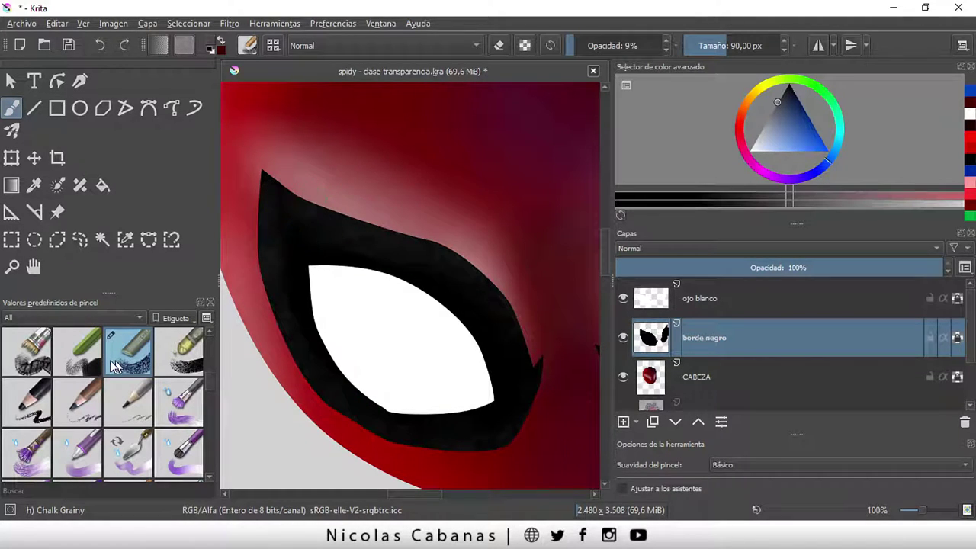
pyautogui.click(35, 364)
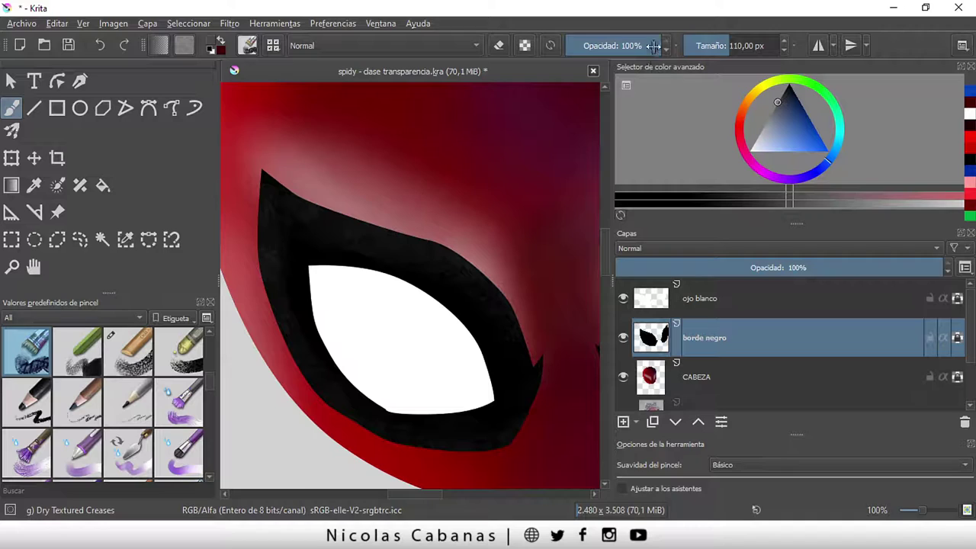
# Lower opacity to 12%, switch to the ojo blanco layer, and choose light grey
pyautogui.moveTo(653, 45); pyautogui.dragTo(598, 47)
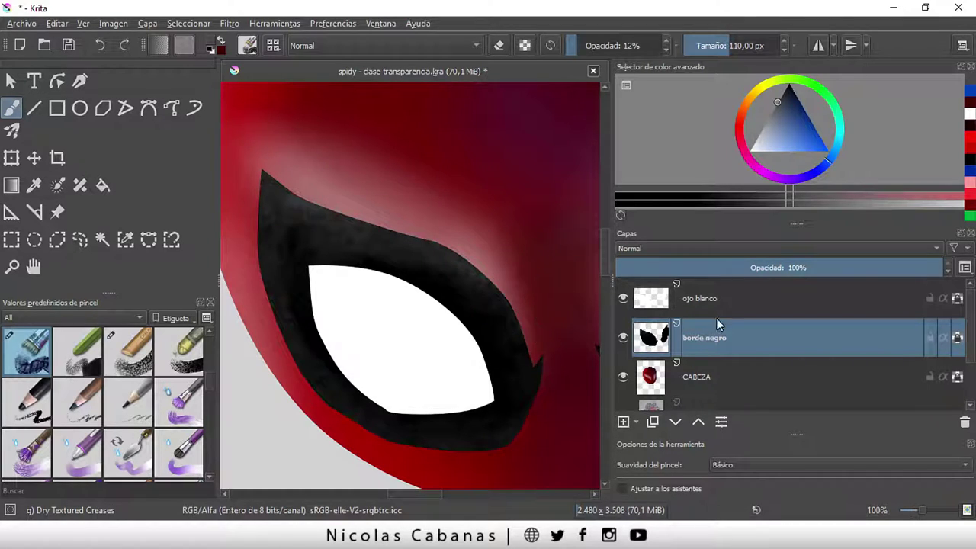
pyautogui.click(742, 297)
pyautogui.moveTo(779, 107)
pyautogui.mouseDown()
pyautogui.moveTo(761, 128)
pyautogui.moveTo(766, 122)
pyautogui.mouseUp()
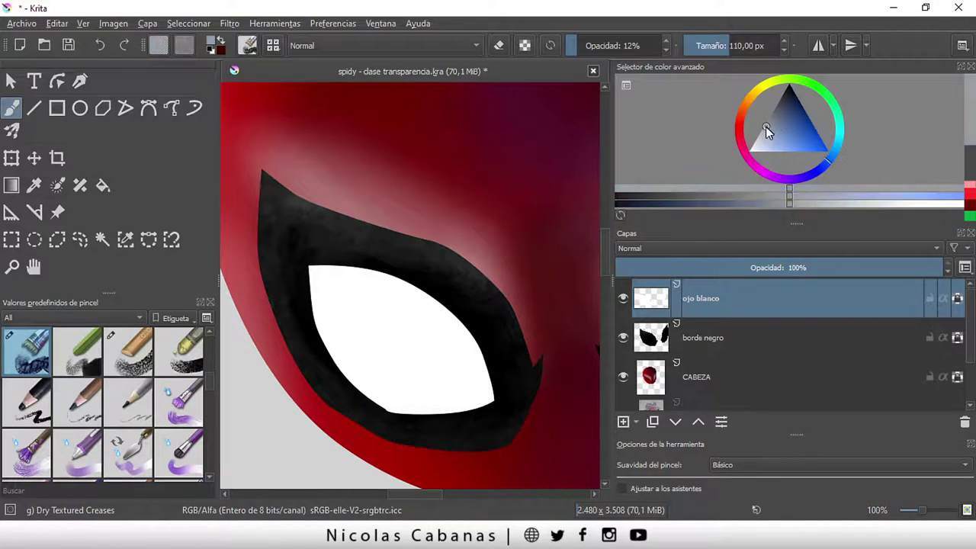
# Shade the top of the left eye white in grey, then soften it with white
pyautogui.moveTo(427, 259)
pyautogui.mouseDown()
pyautogui.moveTo(336, 252)
pyautogui.moveTo(382, 305)
pyautogui.mouseUp()
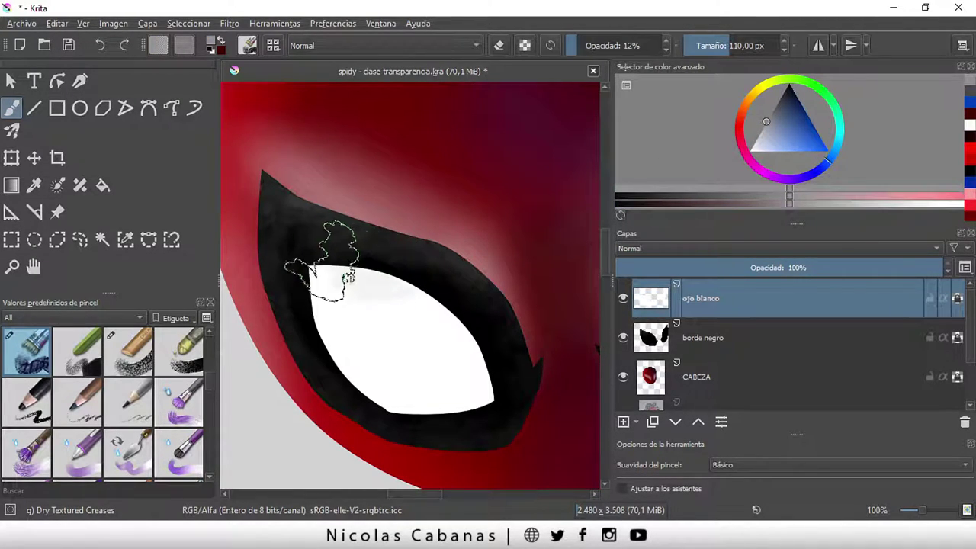
pyautogui.moveTo(335, 282); pyautogui.dragTo(420, 275)
pyautogui.moveTo(768, 122); pyautogui.dragTo(776, 103)
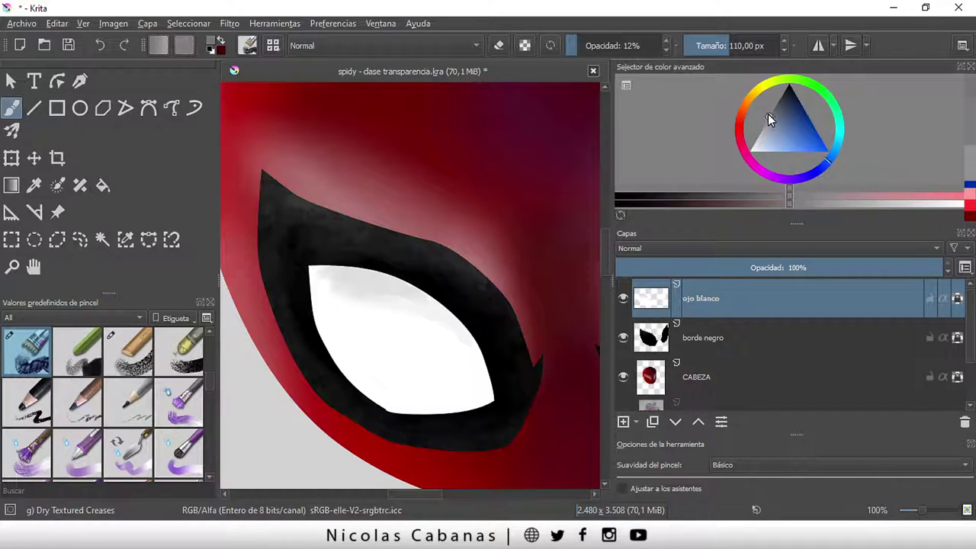
pyautogui.moveTo(352, 266)
pyautogui.mouseDown()
pyautogui.moveTo(349, 344)
pyautogui.moveTo(392, 316)
pyautogui.moveTo(381, 288)
pyautogui.moveTo(348, 263)
pyautogui.moveTo(388, 262)
pyautogui.moveTo(338, 273)
pyautogui.moveTo(484, 366)
pyautogui.moveTo(350, 276)
pyautogui.moveTo(332, 344)
pyautogui.moveTo(501, 404)
pyautogui.moveTo(343, 349)
pyautogui.moveTo(408, 255)
pyautogui.mouseUp()
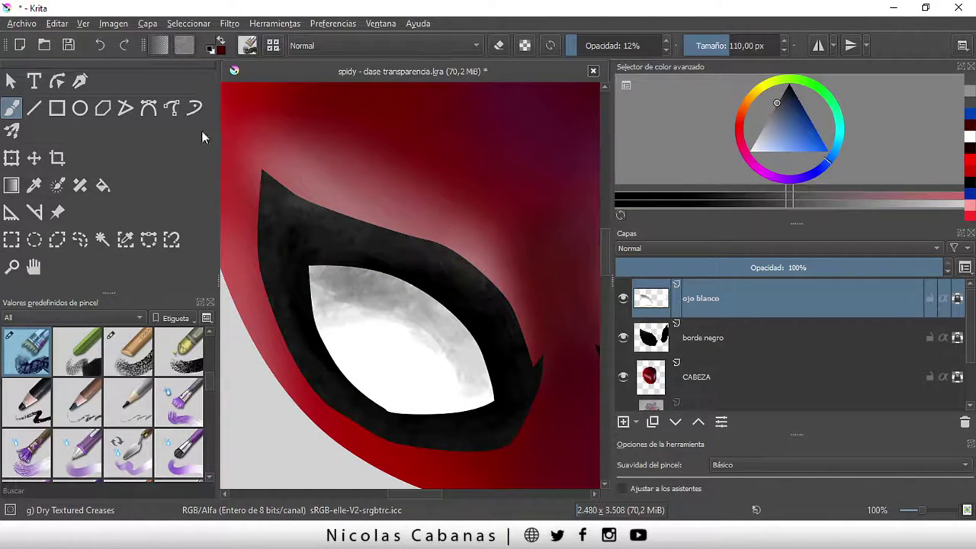
pyautogui.moveTo(773, 125); pyautogui.dragTo(750, 151)
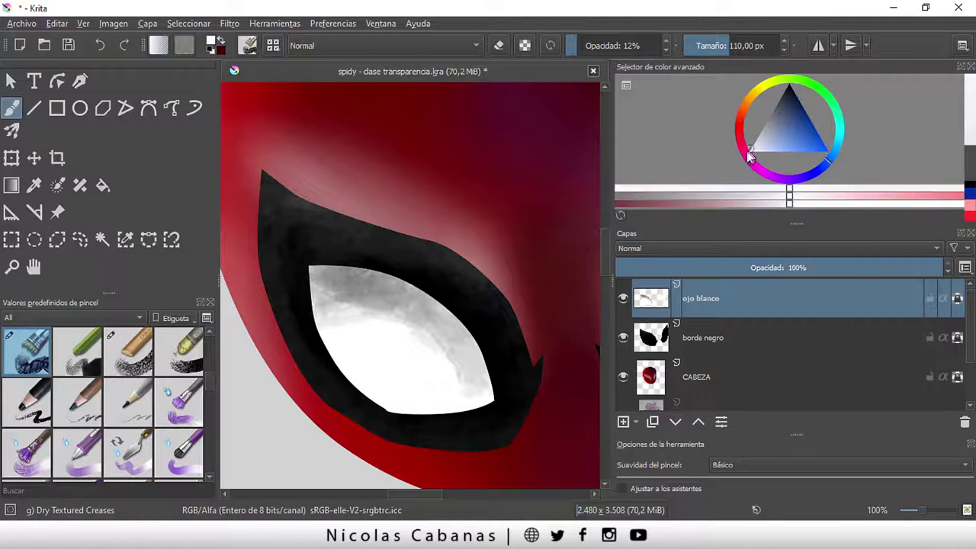
pyautogui.moveTo(412, 320)
pyautogui.mouseDown()
pyautogui.moveTo(349, 305)
pyautogui.moveTo(371, 327)
pyautogui.moveTo(359, 328)
pyautogui.moveTo(439, 345)
pyautogui.mouseUp()
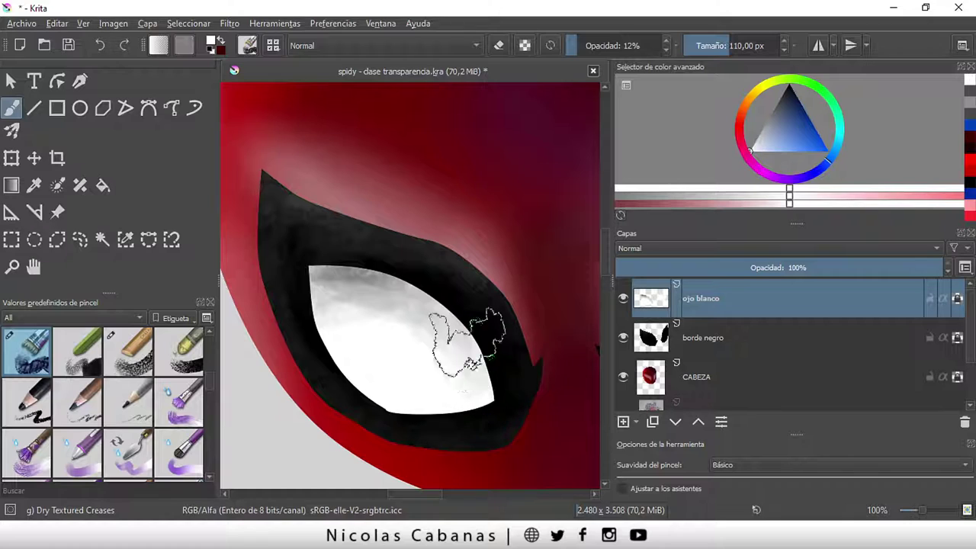
pyautogui.moveTo(374, 332)
pyautogui.mouseDown()
pyautogui.moveTo(339, 294)
pyautogui.moveTo(328, 309)
pyautogui.mouseUp()
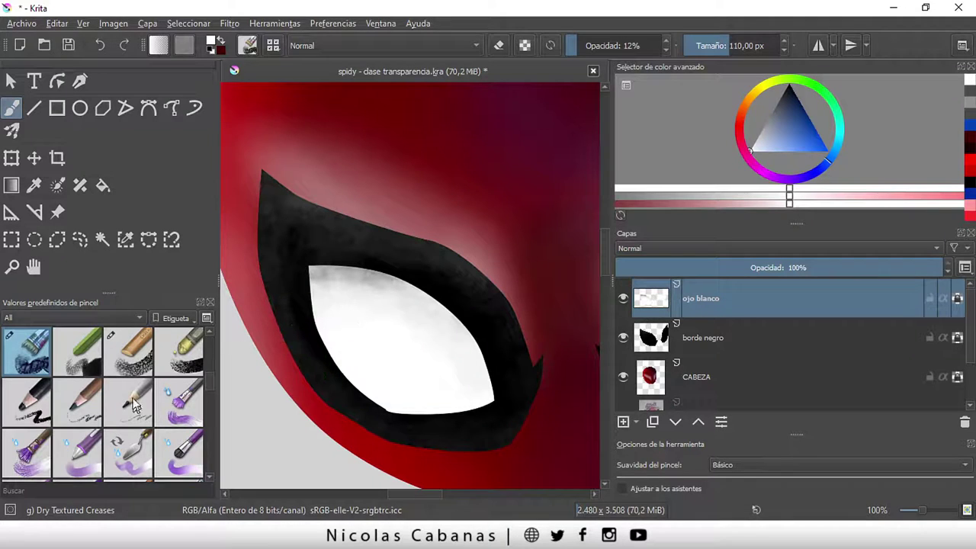
# With Chalk Details at about 9% opacity, shade the left eye white's top and lower edges in mid grey
pyautogui.click(81, 362)
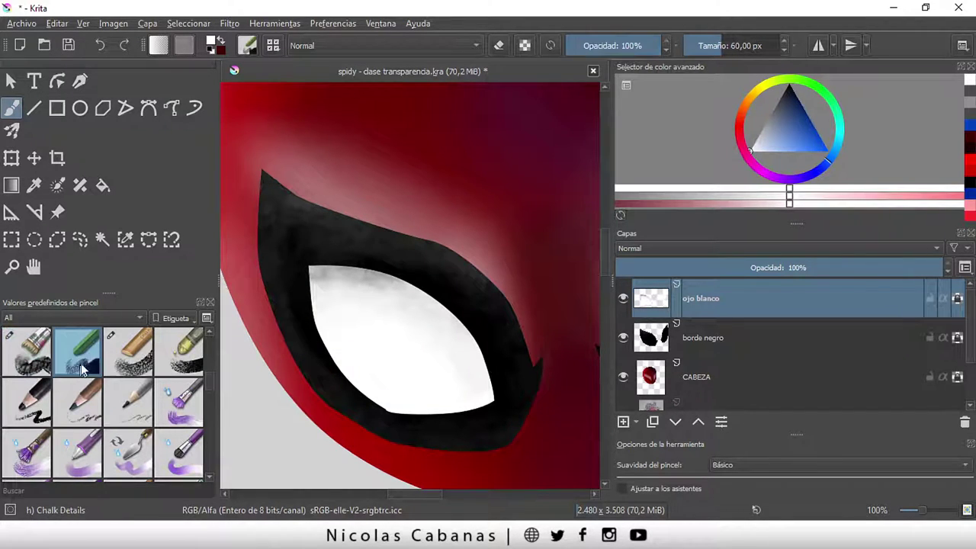
pyautogui.moveTo(654, 37); pyautogui.dragTo(577, 50)
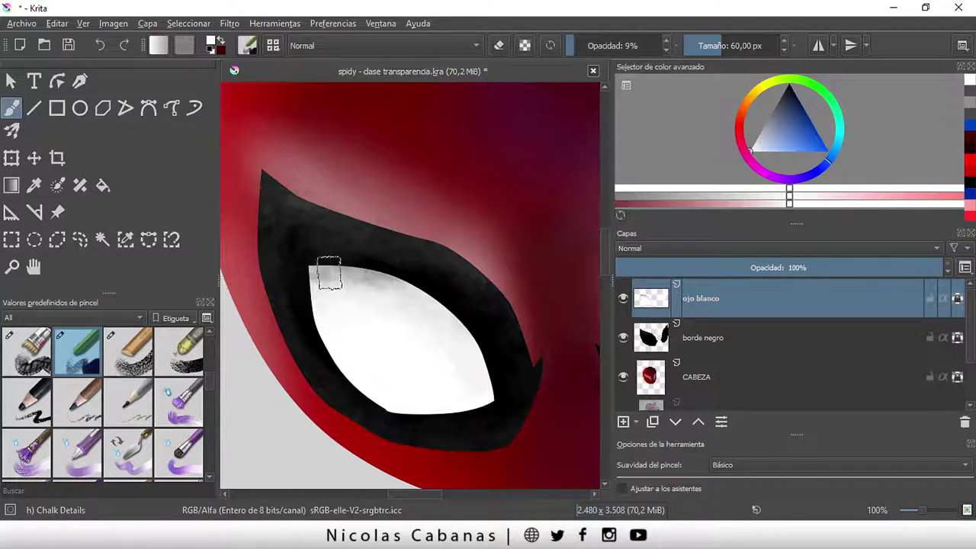
pyautogui.moveTo(330, 273); pyautogui.dragTo(335, 273)
pyautogui.click(769, 116)
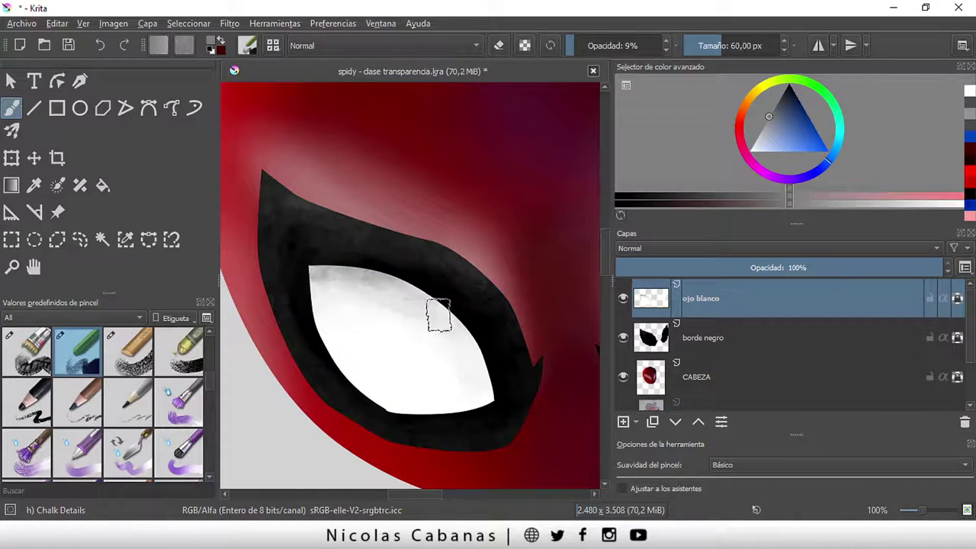
pyautogui.moveTo(417, 286); pyautogui.dragTo(320, 278)
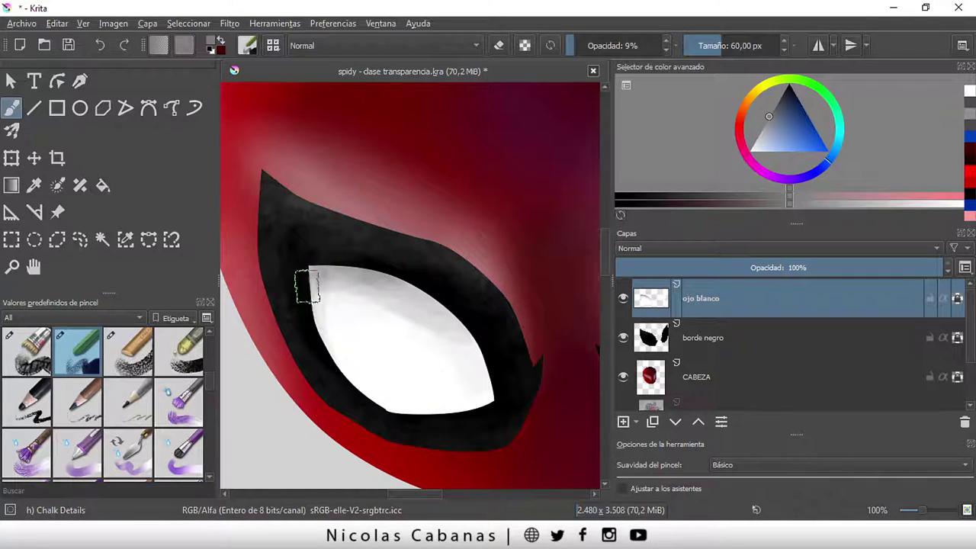
pyautogui.moveTo(309, 301); pyautogui.dragTo(422, 412)
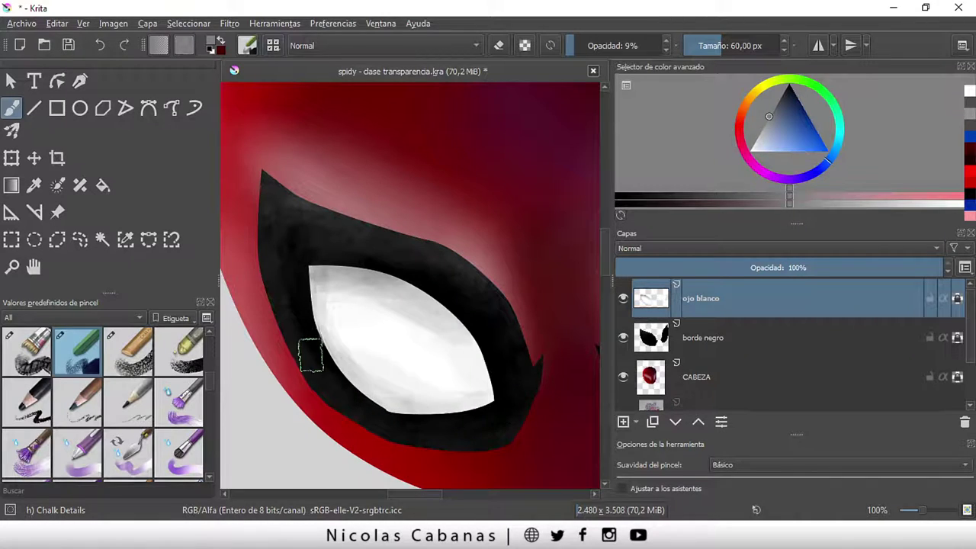
pyautogui.scroll(-2, 438, 429)
pyautogui.scroll(1, 525, 353)
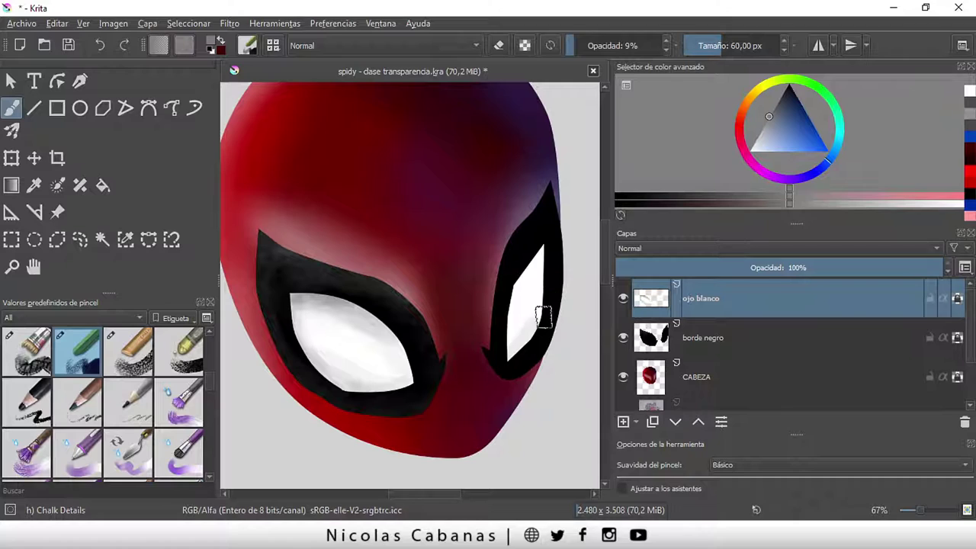
# Add faint grey chalk shading inside the right eye white
pyautogui.moveTo(553, 235); pyautogui.dragTo(548, 238)
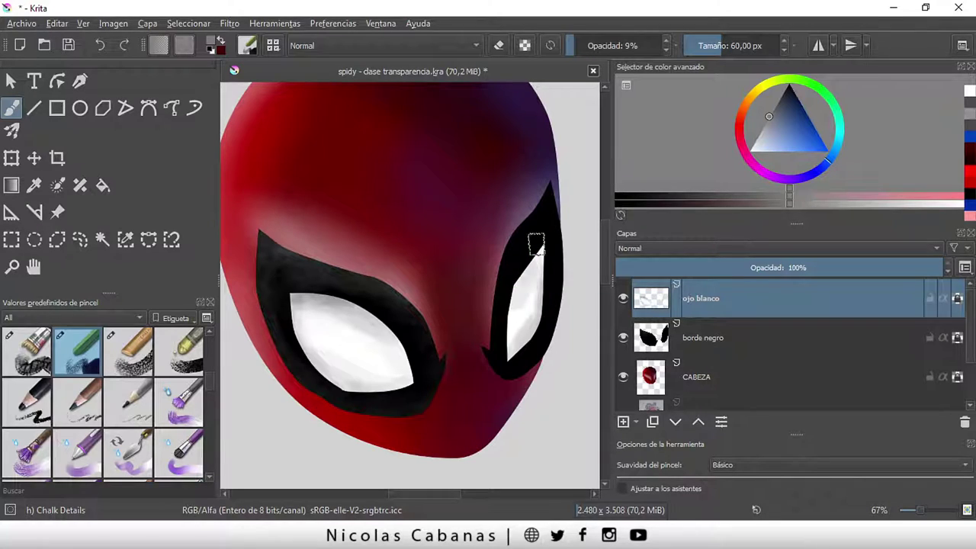
pyautogui.moveTo(536, 244); pyautogui.dragTo(526, 265)
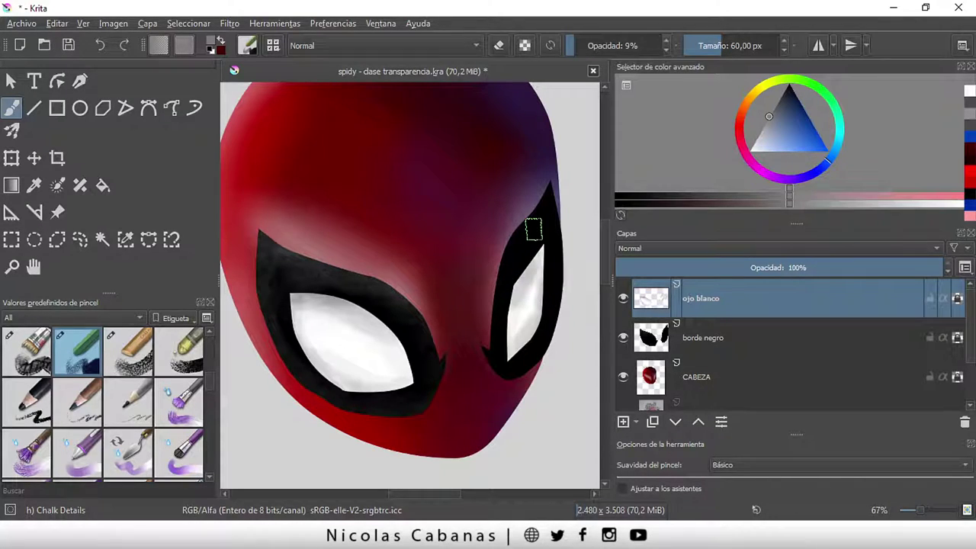
pyautogui.moveTo(534, 225)
pyautogui.mouseDown()
pyautogui.moveTo(505, 356)
pyautogui.moveTo(534, 242)
pyautogui.moveTo(506, 343)
pyautogui.moveTo(555, 242)
pyautogui.moveTo(530, 355)
pyautogui.moveTo(523, 331)
pyautogui.moveTo(514, 344)
pyautogui.moveTo(531, 336)
pyautogui.mouseUp()
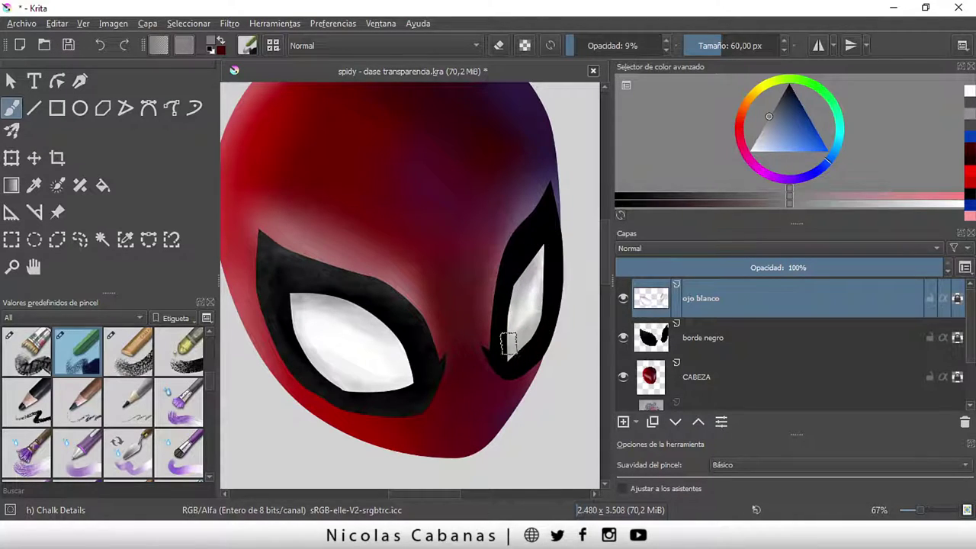
pyautogui.scroll(2, 582, 308)
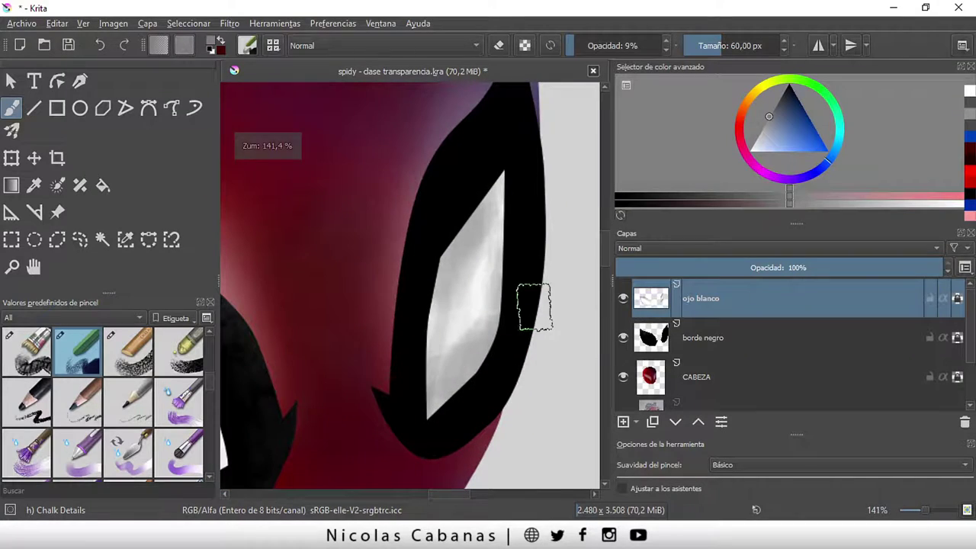
# Shade the lower right eye white, then try erasing some of its grey shading
pyautogui.moveTo(534, 305)
pyautogui.mouseDown()
pyautogui.moveTo(447, 404)
pyautogui.moveTo(447, 389)
pyautogui.moveTo(496, 352)
pyautogui.mouseUp()
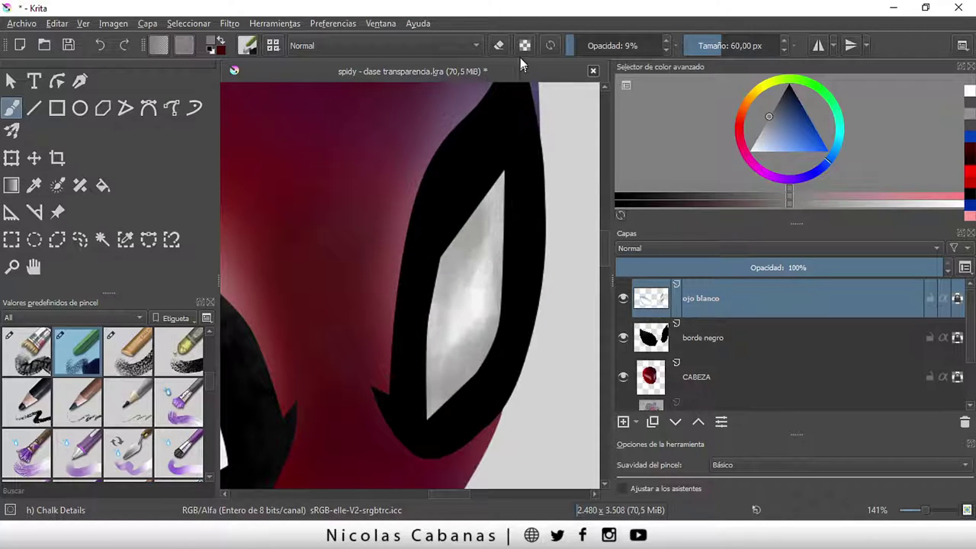
pyautogui.click(499, 45)
pyautogui.moveTo(485, 277)
pyautogui.mouseDown()
pyautogui.moveTo(464, 289)
pyautogui.moveTo(458, 342)
pyautogui.moveTo(479, 287)
pyautogui.moveTo(436, 349)
pyautogui.moveTo(457, 326)
pyautogui.moveTo(480, 365)
pyautogui.mouseUp()
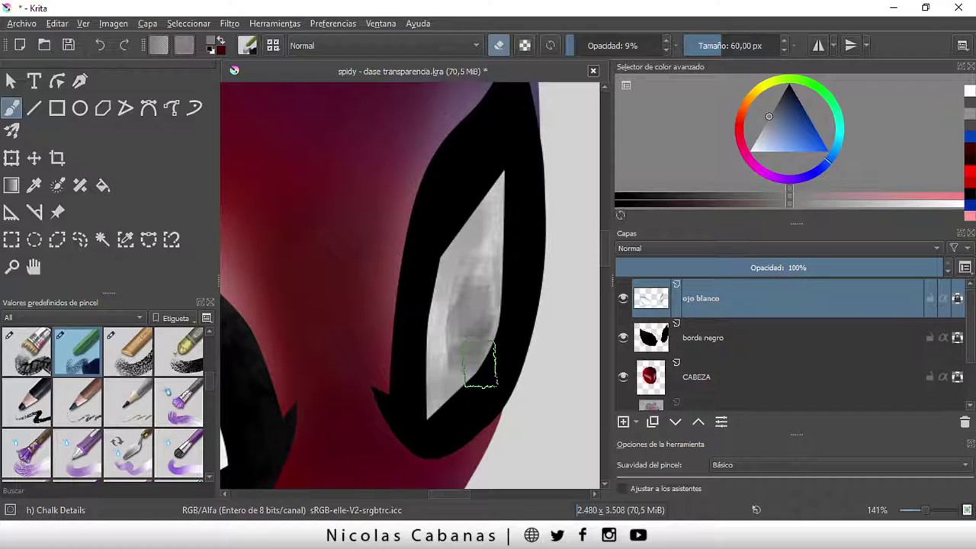
pyautogui.moveTo(480, 364); pyautogui.dragTo(483, 348)
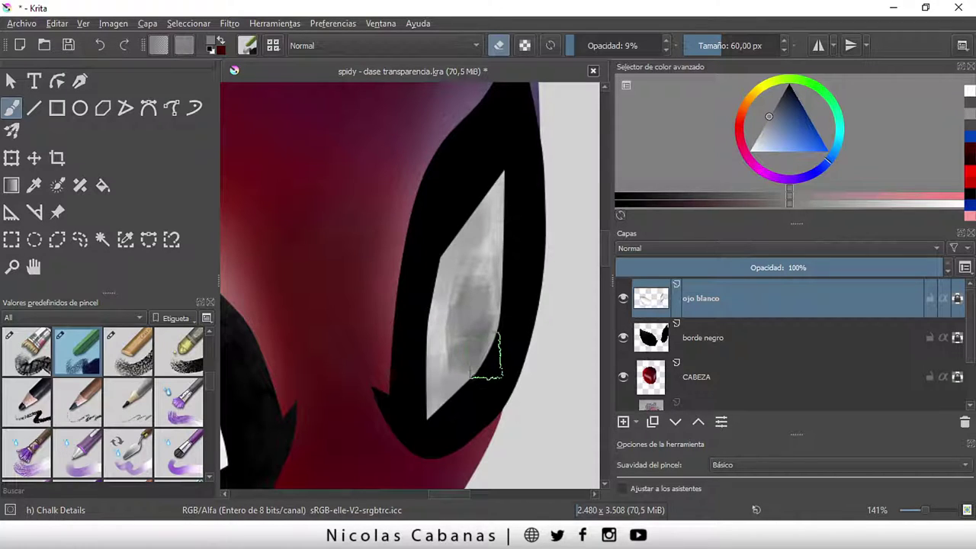
# Undo the erasing strokes and lighten the right eye white with faint white chalk
pyautogui.click(103, 48)
pyautogui.click(103, 48)
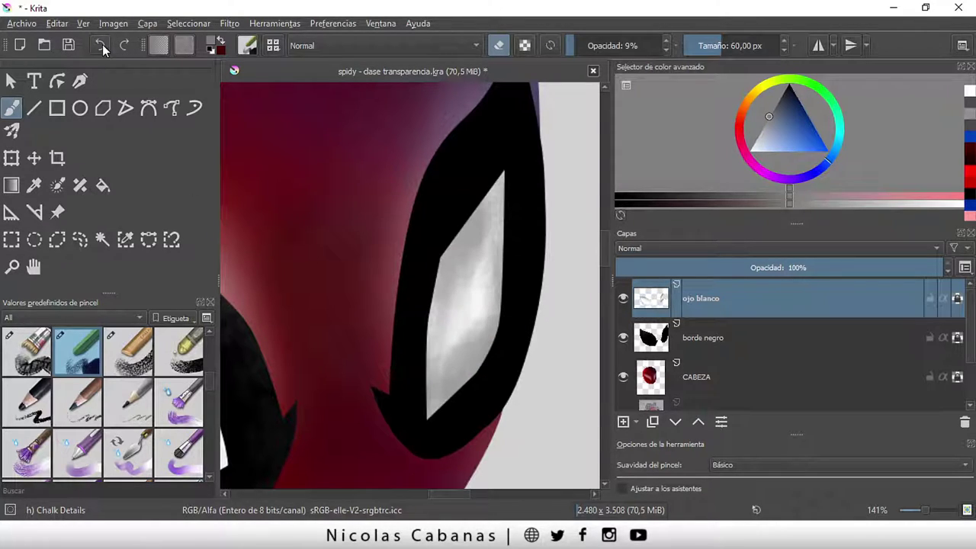
pyautogui.click(103, 47)
pyautogui.moveTo(774, 116); pyautogui.dragTo(752, 150)
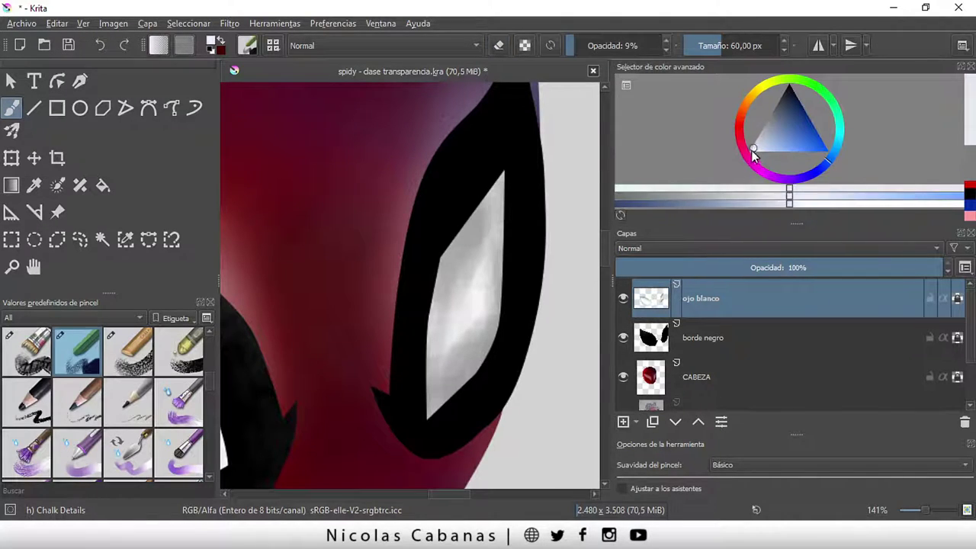
pyautogui.moveTo(474, 283)
pyautogui.mouseDown()
pyautogui.moveTo(470, 320)
pyautogui.moveTo(463, 311)
pyautogui.moveTo(481, 257)
pyautogui.moveTo(451, 334)
pyautogui.moveTo(462, 348)
pyautogui.moveTo(475, 229)
pyautogui.moveTo(450, 331)
pyautogui.moveTo(483, 246)
pyautogui.moveTo(449, 364)
pyautogui.moveTo(499, 233)
pyautogui.moveTo(443, 355)
pyautogui.moveTo(450, 333)
pyautogui.mouseUp()
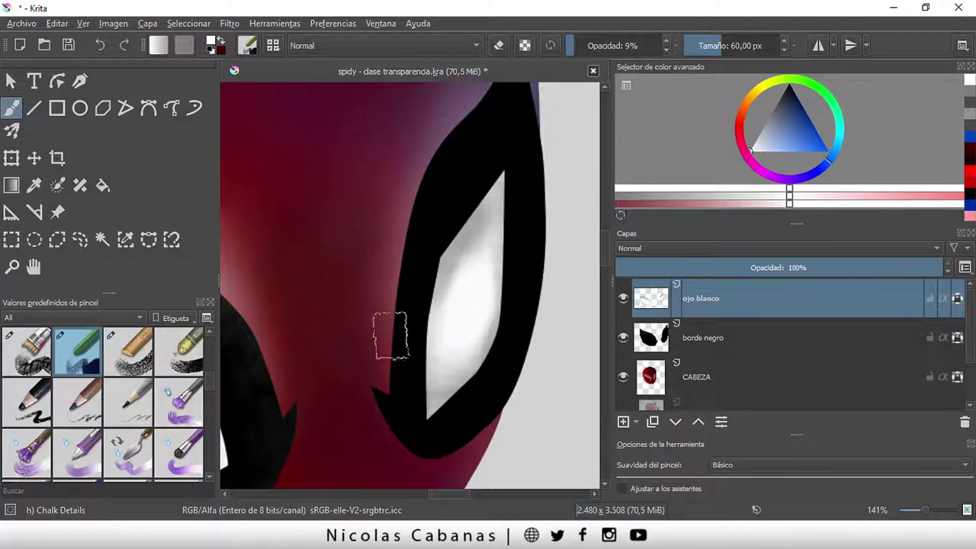
# Zoom out to about 33% and make the spidy.jpg reference layer visible
pyautogui.scroll(-2, 364, 342)
pyautogui.moveTo(457, 494); pyautogui.dragTo(431, 496)
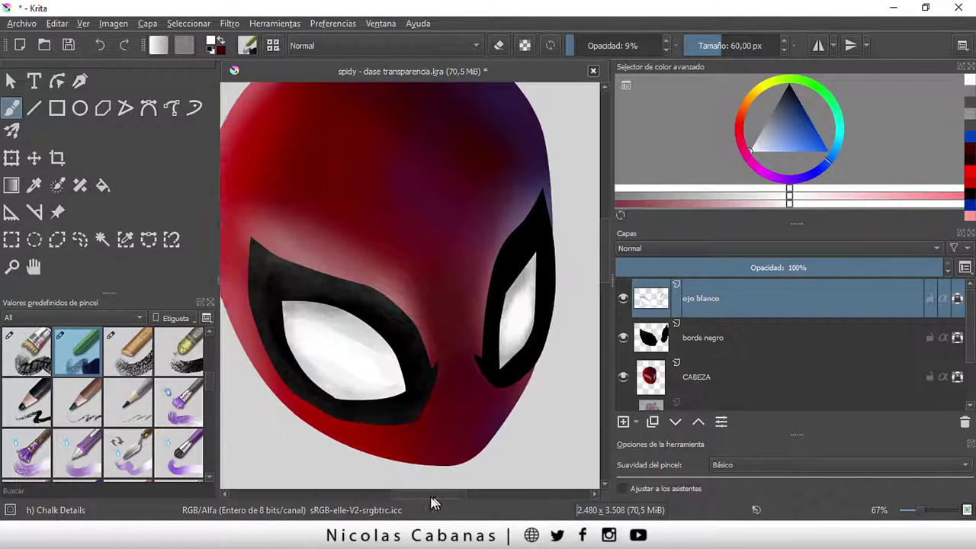
pyautogui.scroll(-1, 489, 478)
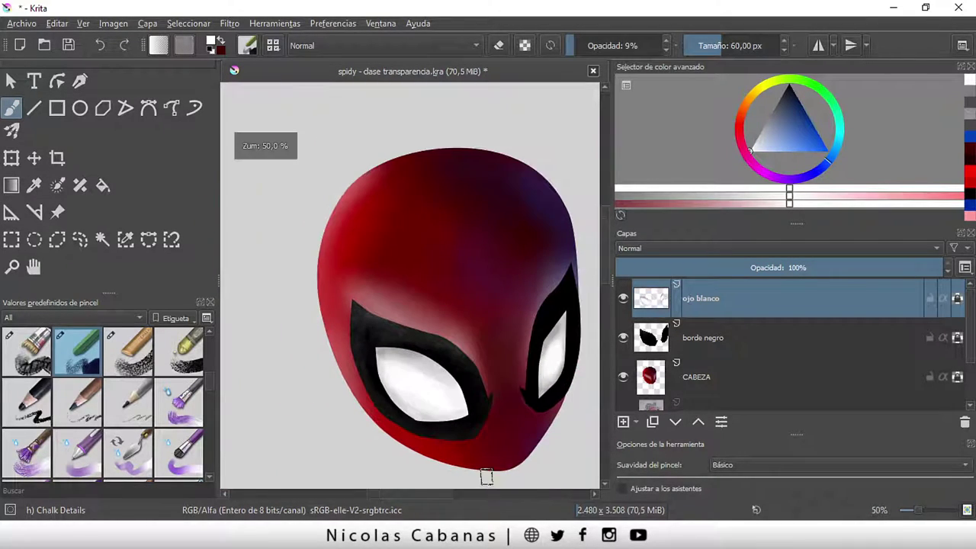
pyautogui.moveTo(424, 497); pyautogui.dragTo(458, 496)
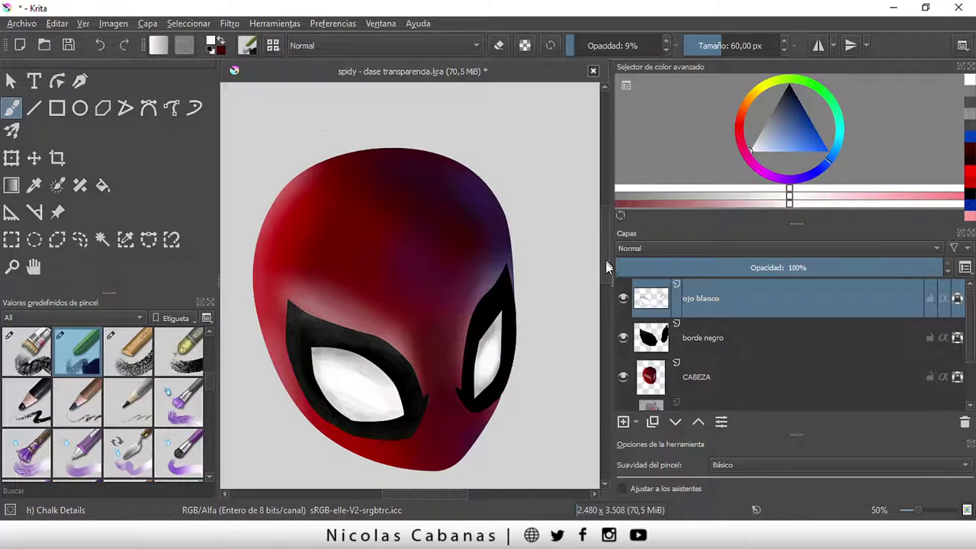
pyautogui.scroll(-1, 521, 311)
pyautogui.scroll(-1, 364, 420)
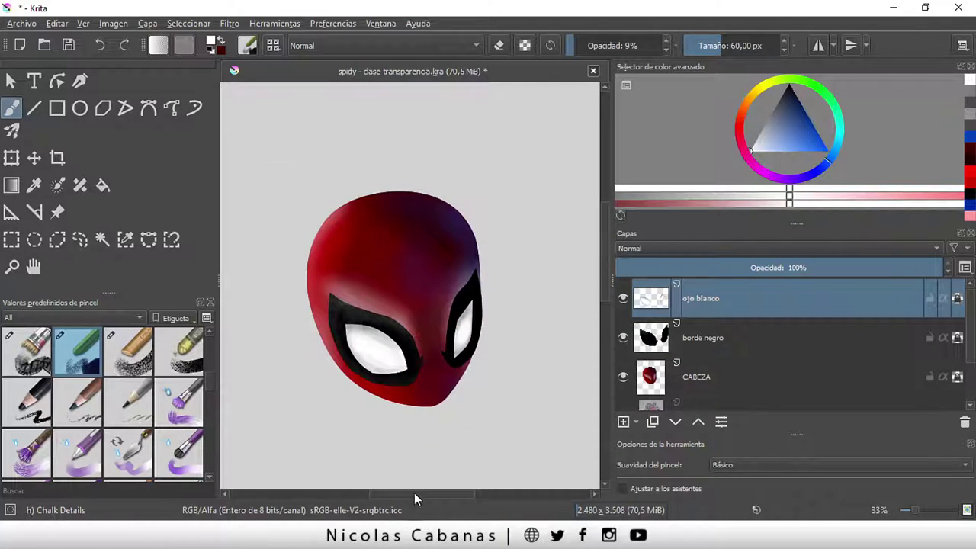
pyautogui.moveTo(415, 492); pyautogui.dragTo(407, 494)
pyautogui.moveTo(607, 275); pyautogui.dragTo(606, 293)
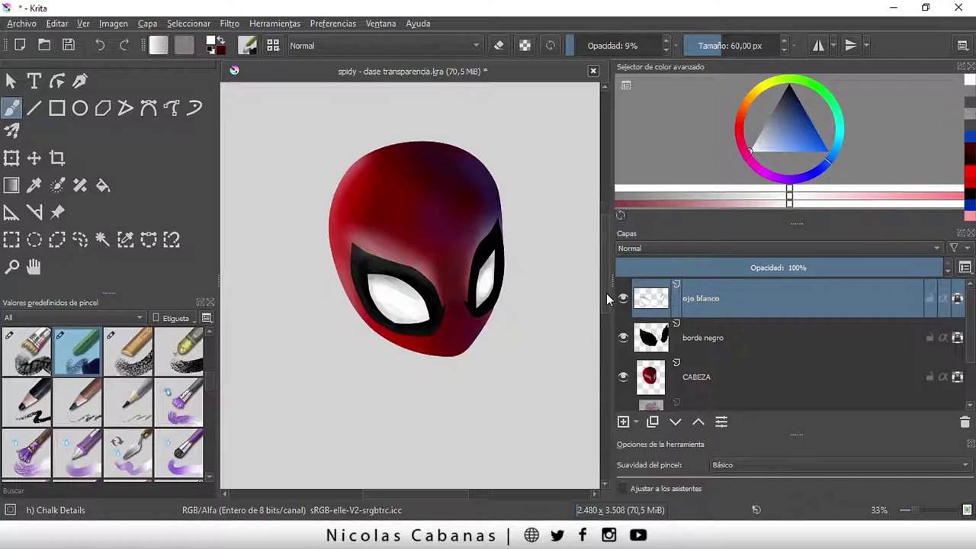
pyautogui.scroll(-1, 628, 350)
pyautogui.click(624, 350)
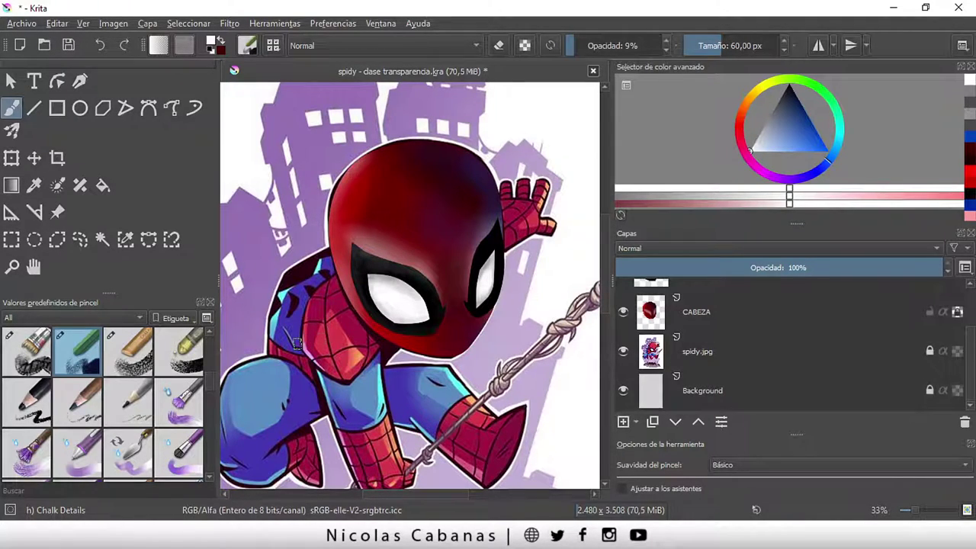
# Pan across the illustration and enlarge the Layers docker to scroll through the layer list
pyautogui.moveTo(425, 495); pyautogui.dragTo(411, 494)
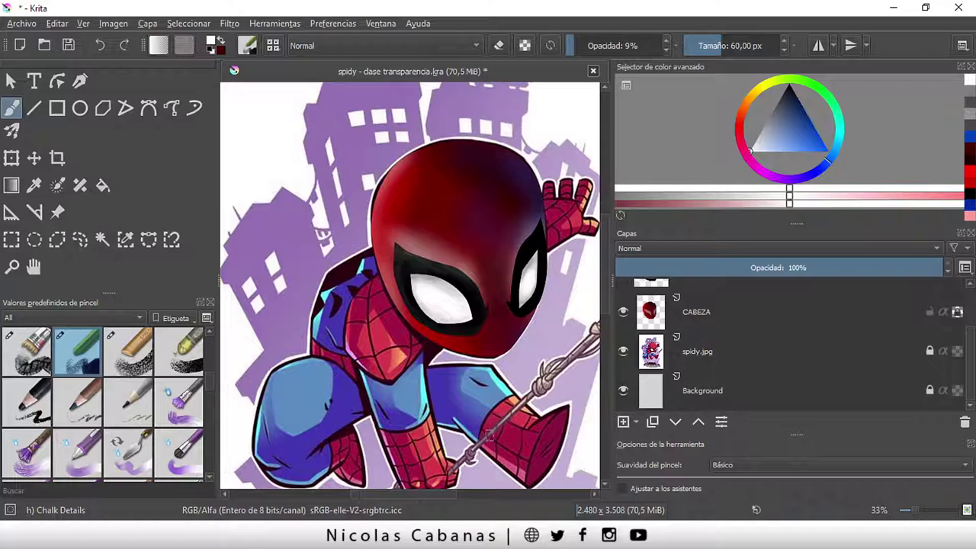
pyautogui.scroll(-2, 607, 289)
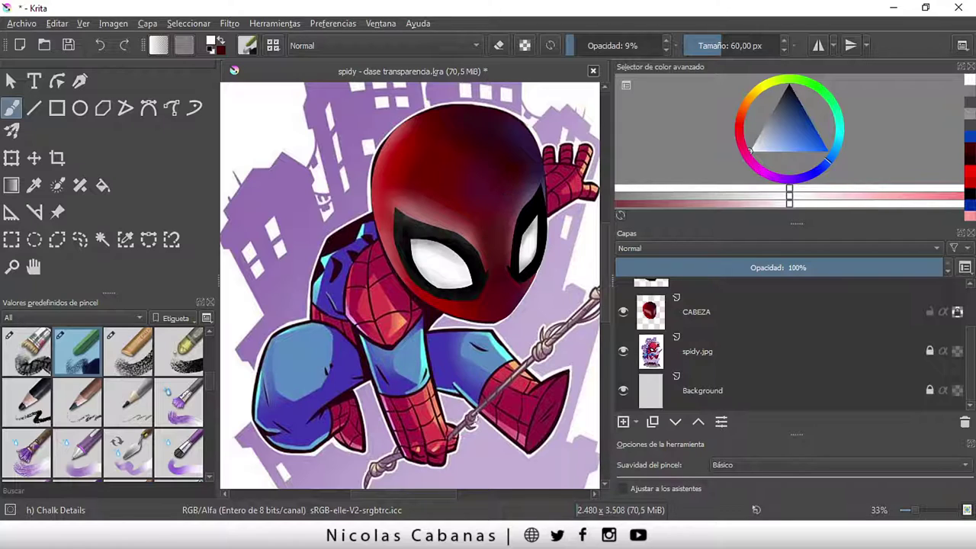
pyautogui.moveTo(407, 498); pyautogui.dragTo(422, 500)
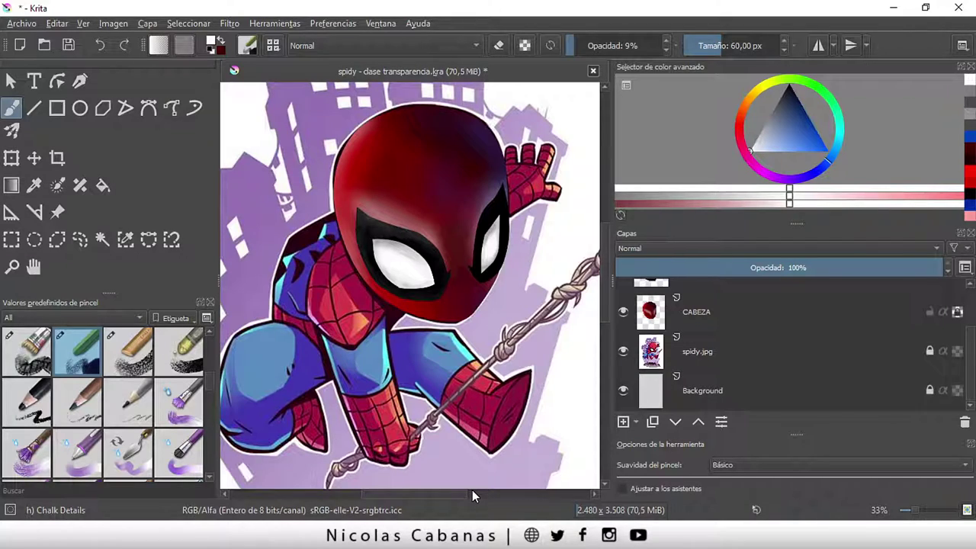
pyautogui.scroll(-1, 415, 421)
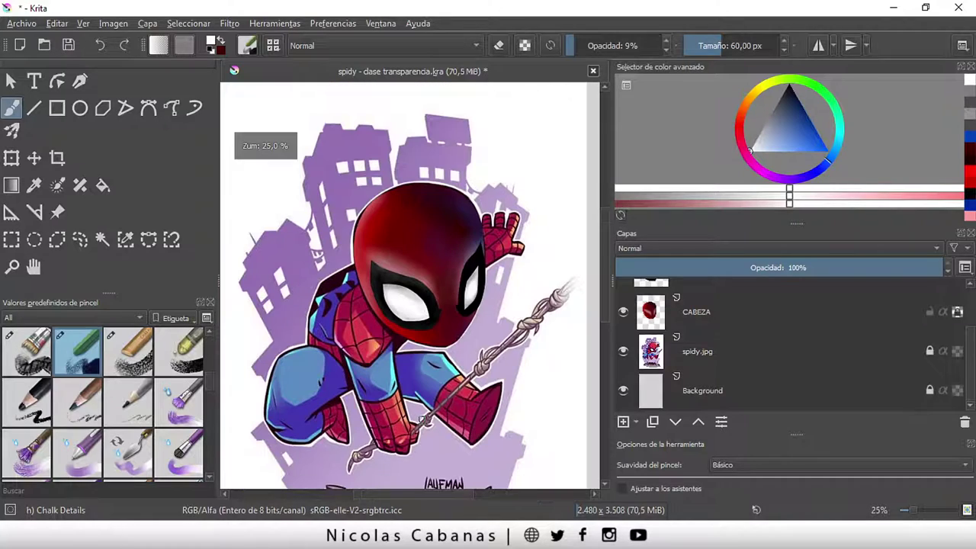
pyautogui.scroll(-1, 602, 278)
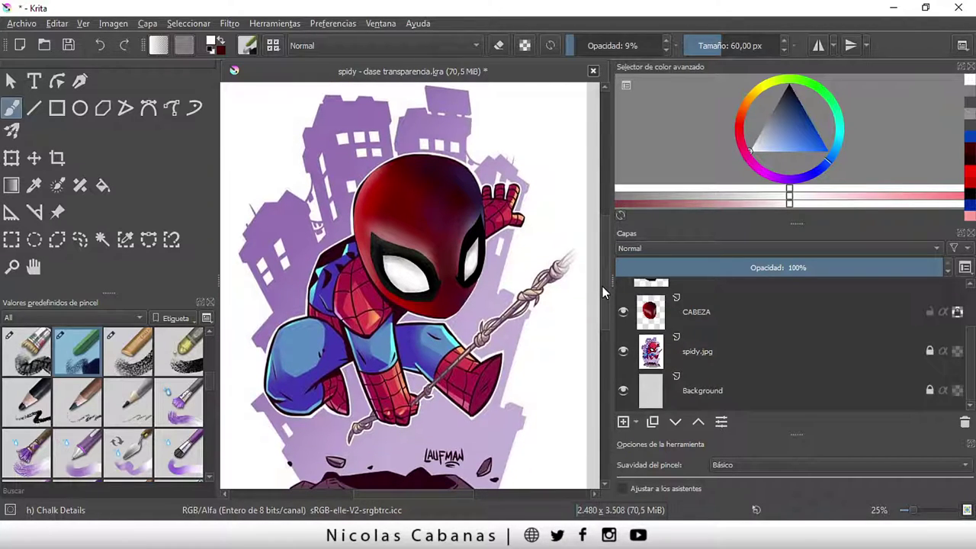
pyautogui.moveTo(797, 223); pyautogui.dragTo(803, 183)
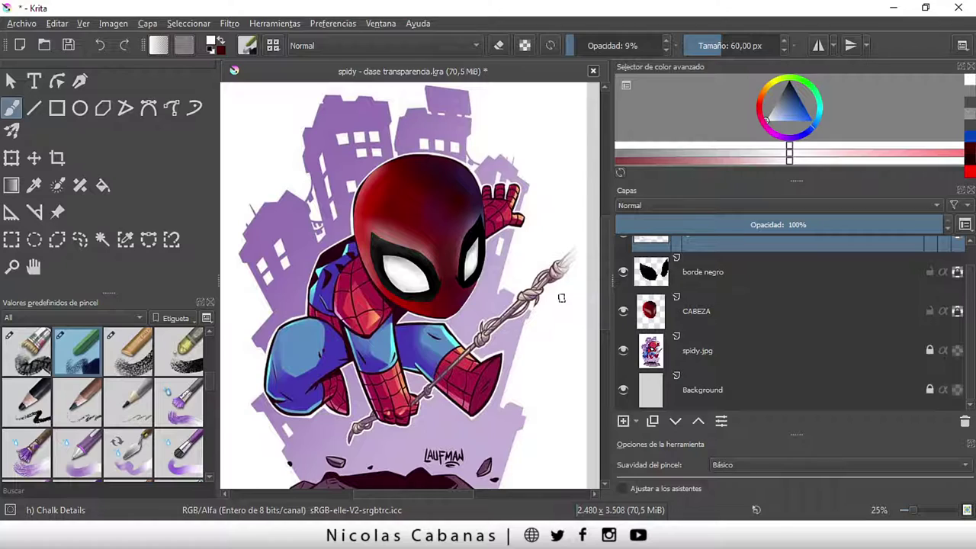
pyautogui.scroll(1, 731, 332)
pyautogui.scroll(-1, 729, 328)
pyautogui.scroll(1, 728, 329)
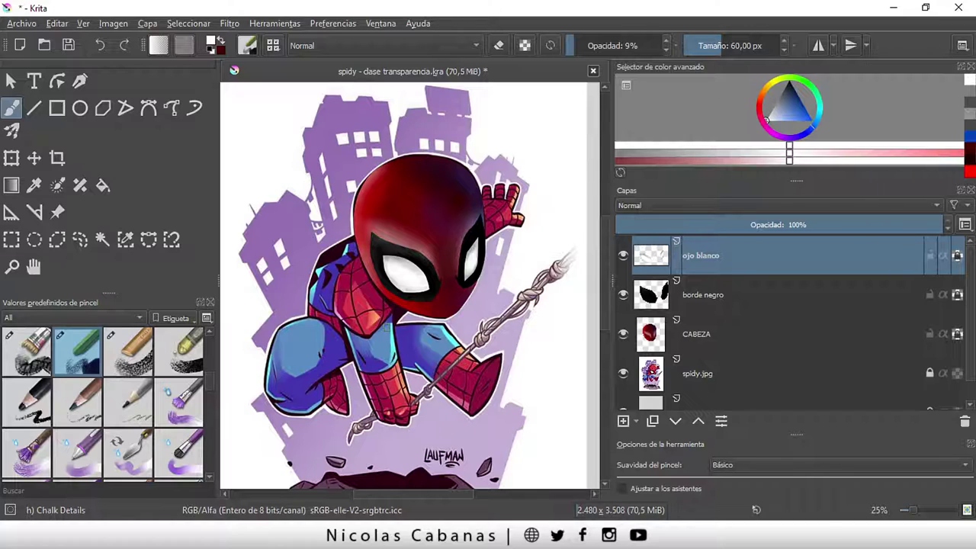
# Hide spidy.jpg, zoom to 100%, and centre the mask head in canvas-only mode
pyautogui.click(623, 373)
pyautogui.scroll(1, 430, 207)
pyautogui.scroll(1, 448, 263)
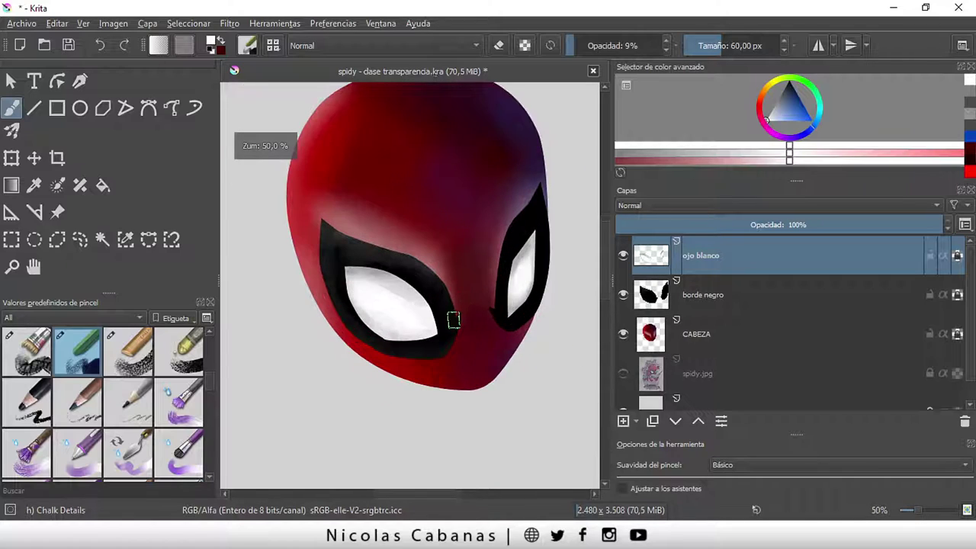
pyautogui.scroll(1, 451, 317)
pyautogui.scroll(1, 449, 277)
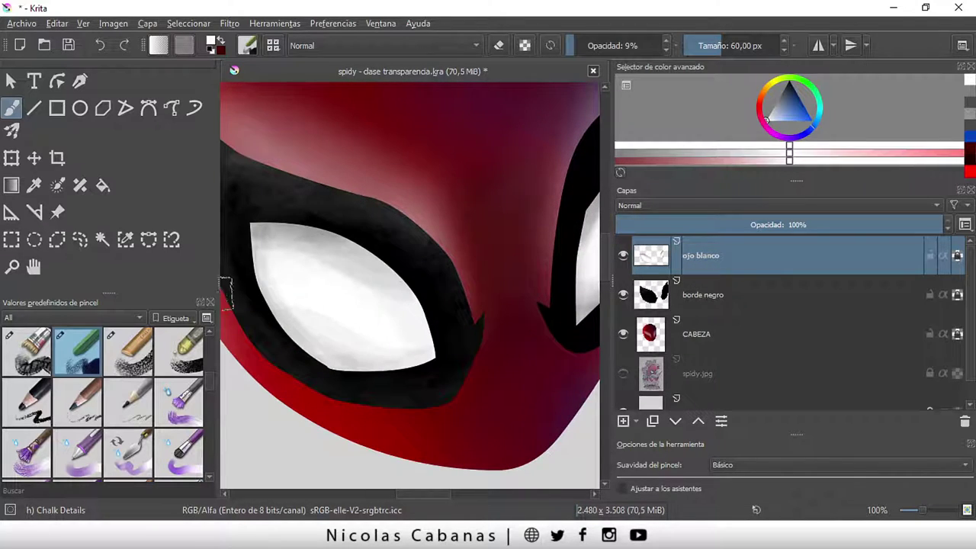
pyautogui.press('Tab')
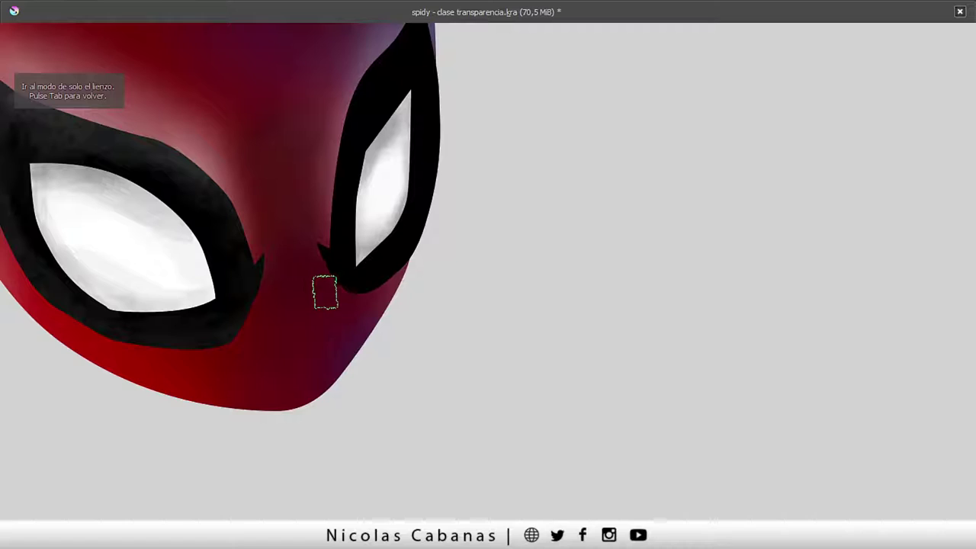
pyautogui.moveTo(282, 276)
pyautogui.mouseDown()
pyautogui.moveTo(488, 344)
pyautogui.moveTo(506, 333)
pyautogui.mouseUp()
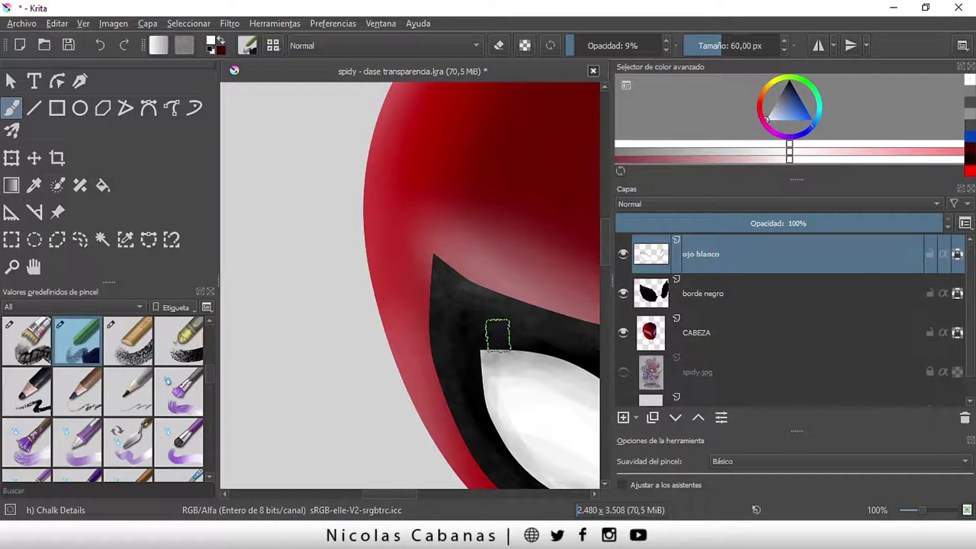
# Load the Chalk Grainy brush in red on the CABEZA layer and check the head zoom in canvas-only mode
pyautogui.click(710, 343)
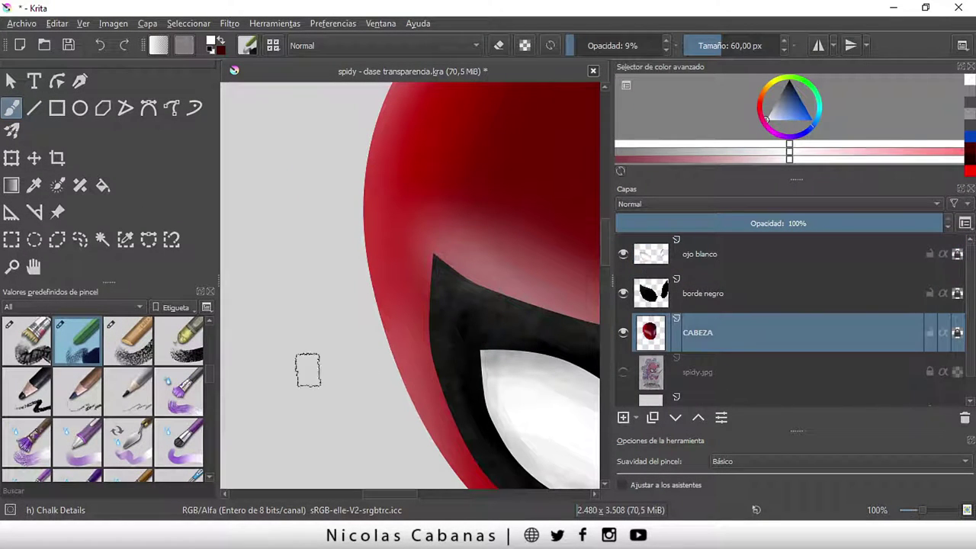
pyautogui.click(132, 355)
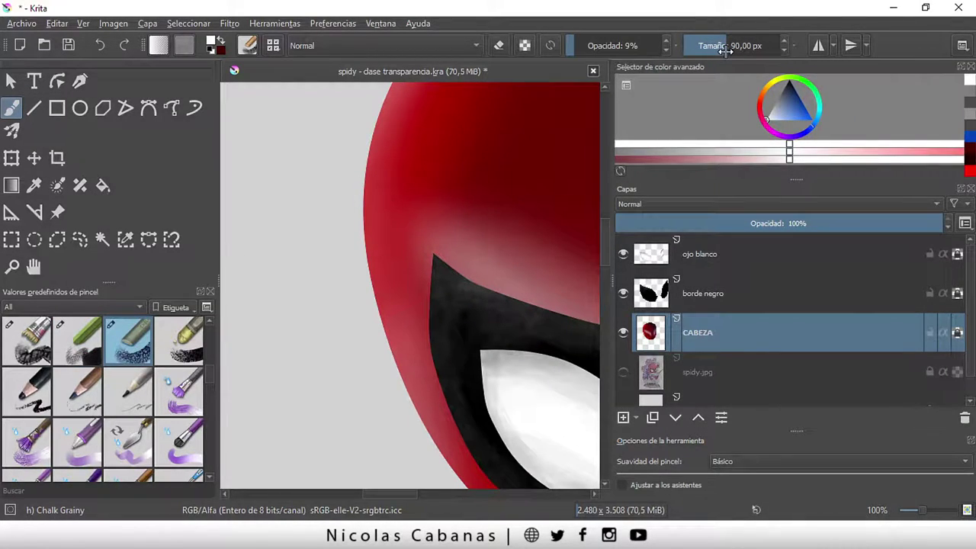
pyautogui.click(221, 41)
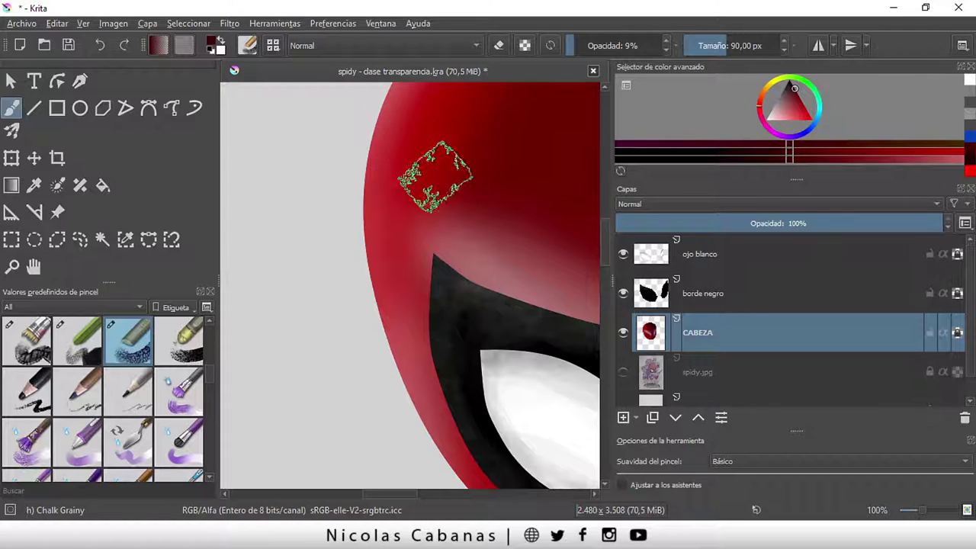
pyautogui.press('Tab')
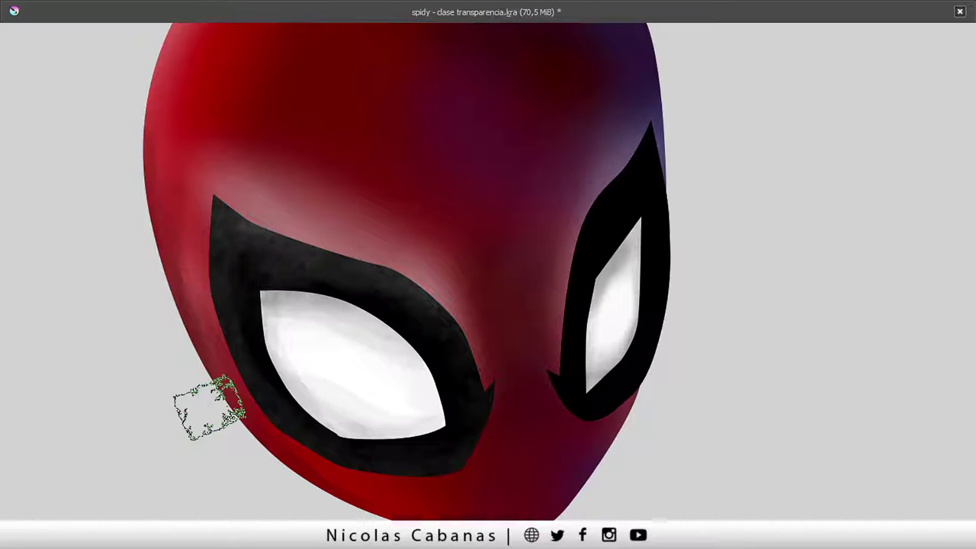
pyautogui.press('2')
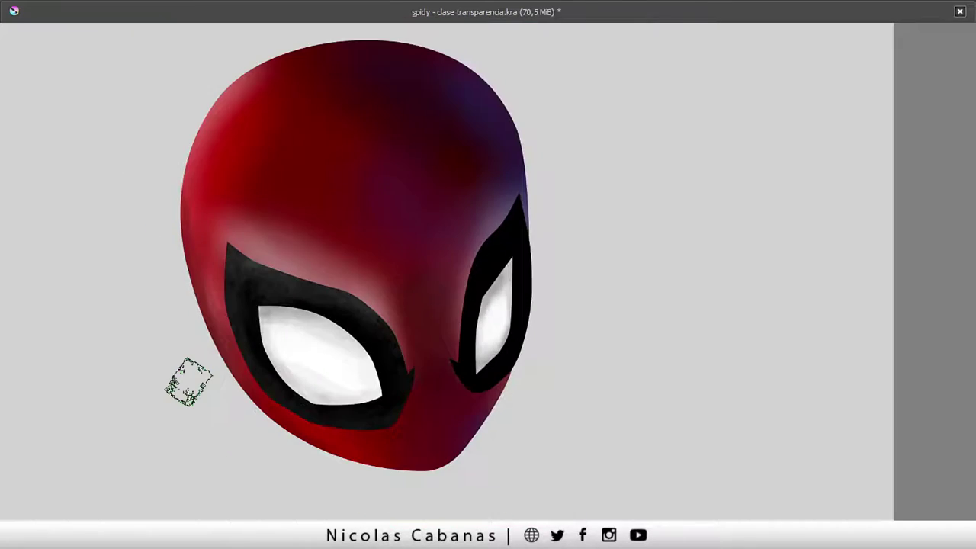
pyautogui.press('1')
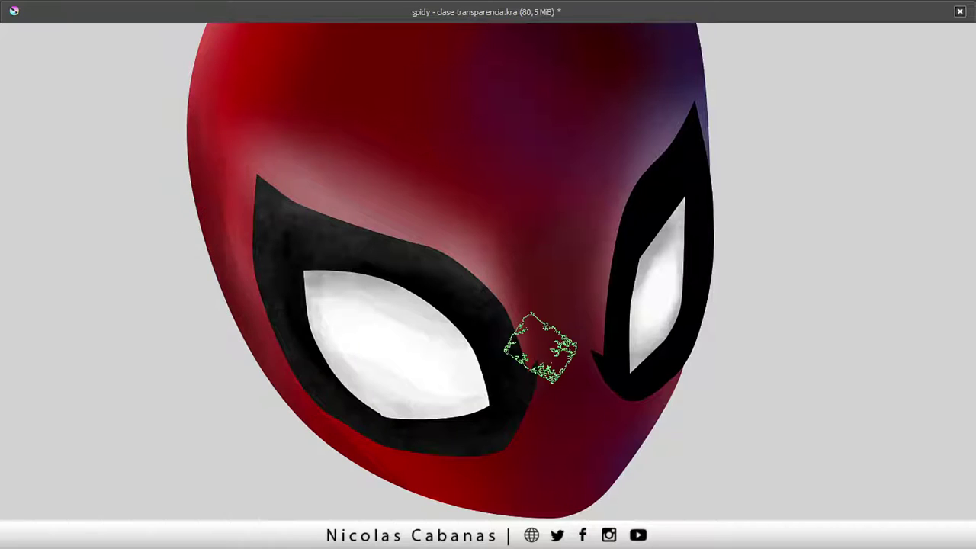
pyautogui.scroll(-2, 541, 321)
pyautogui.scroll(2, 639, 130)
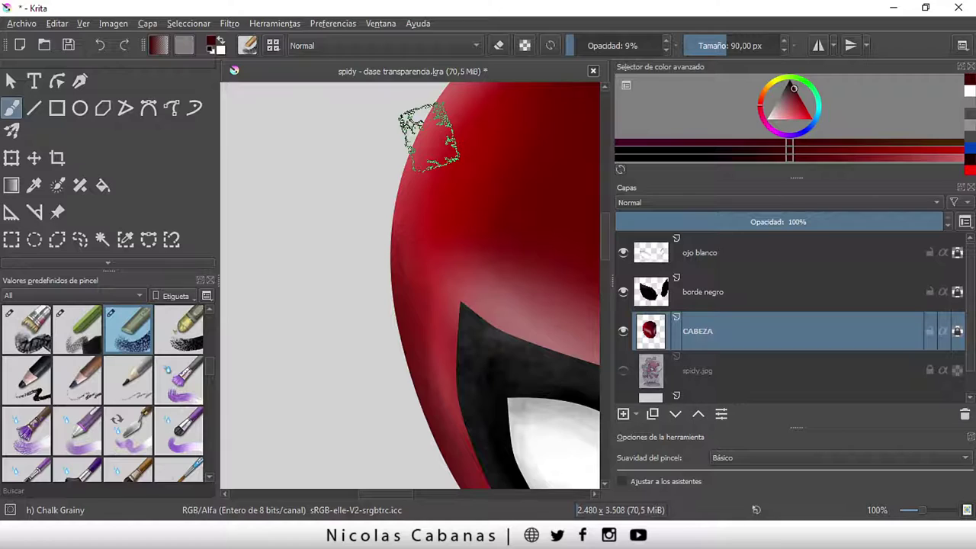
pyautogui.press('Tab')
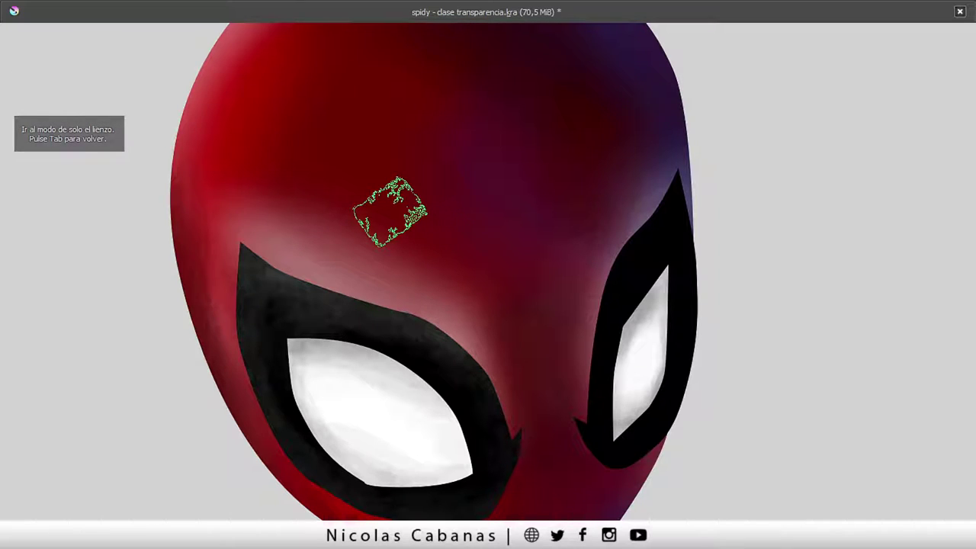
pyautogui.press('-')
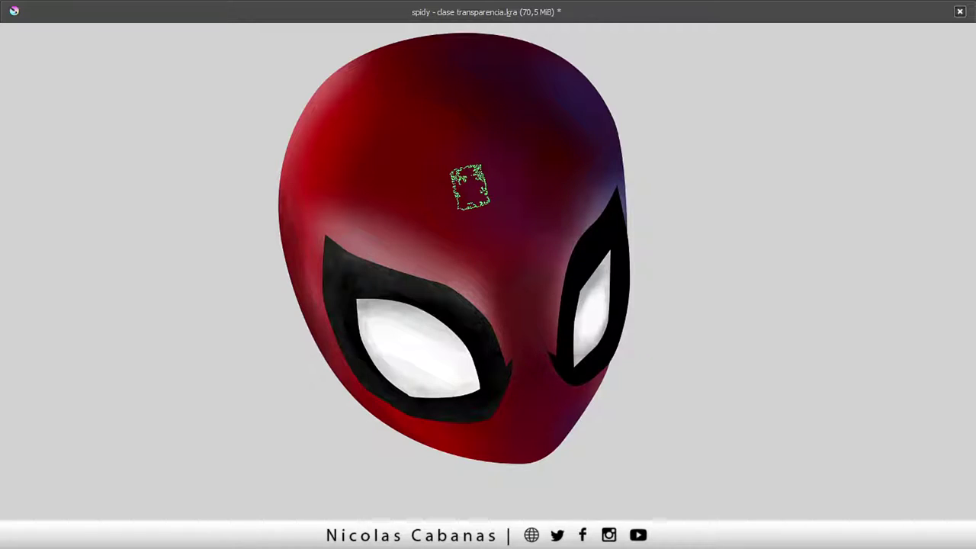
# Sample dark reds from the forehead and head, then pan to the mask's left edge and eye
pyautogui.keyDown('ctrl'); pyautogui.click(470, 184); pyautogui.keyUp('ctrl')
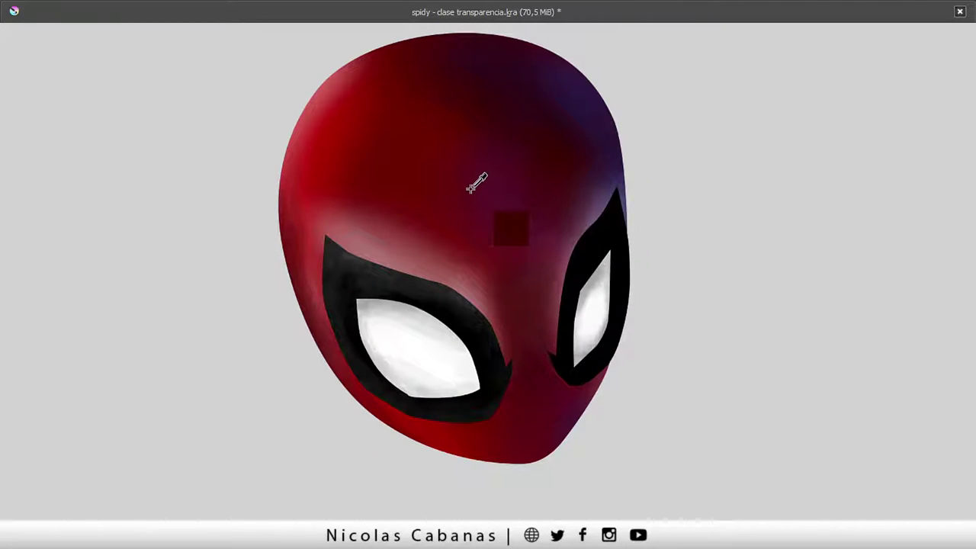
pyautogui.keyDown('ctrl'); pyautogui.click(569, 98); pyautogui.keyUp('ctrl')
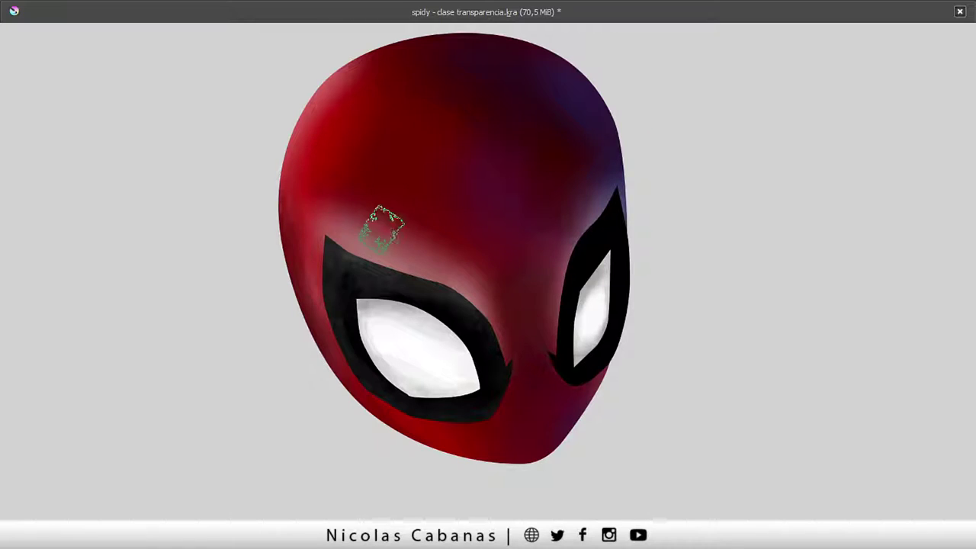
pyautogui.scroll(3, 404, 228)
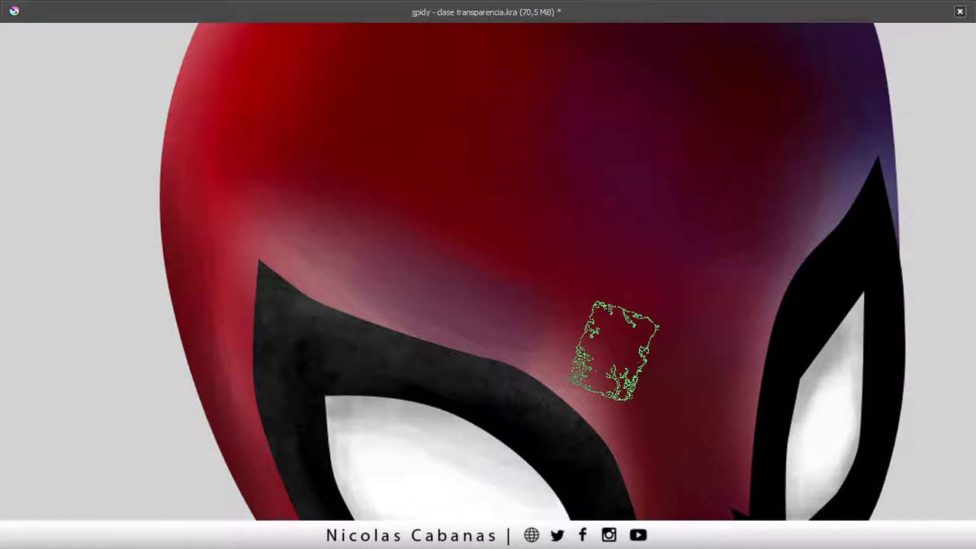
pyautogui.scroll(-2, 614, 351)
pyautogui.press('Tab')
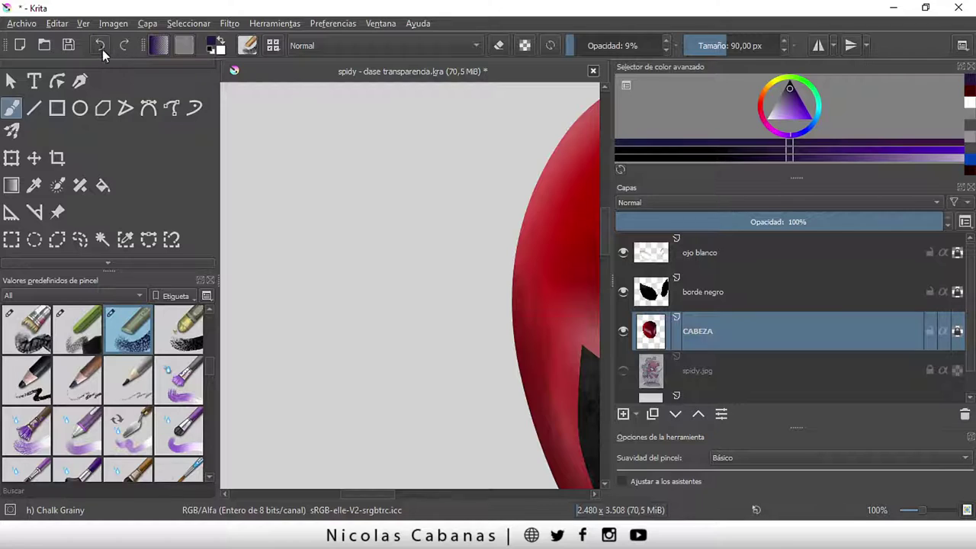
pyautogui.moveTo(514, 315)
pyautogui.mouseDown()
pyautogui.moveTo(312, 307)
pyautogui.moveTo(257, 290)
pyautogui.mouseUp()
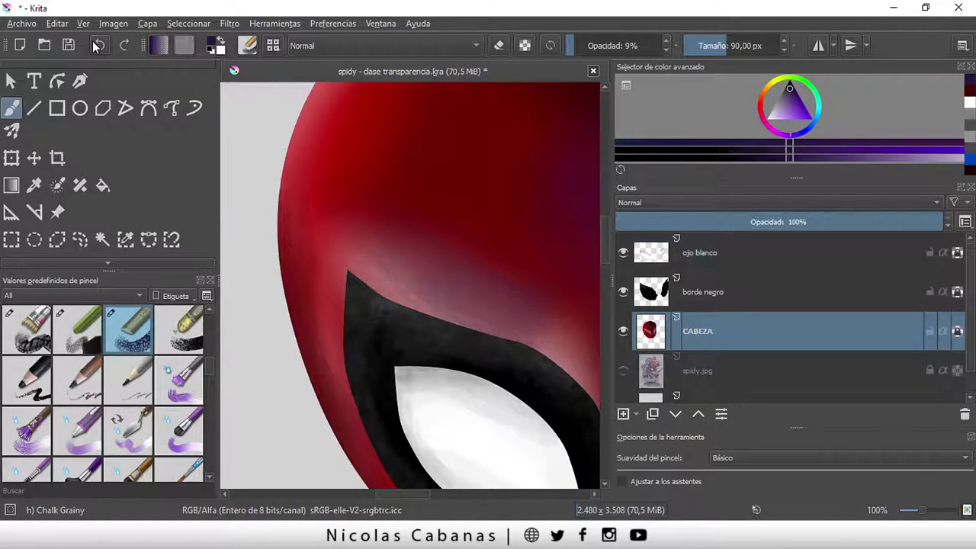
# Redo a brush stroke, paint a grainy stroke across the forehead, and check the Edit menu
pyautogui.click(119, 46)
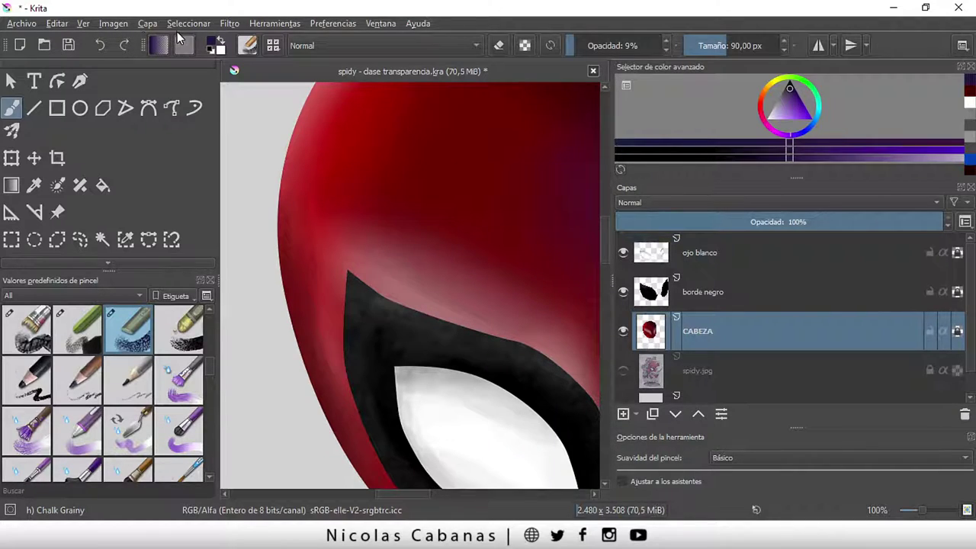
pyautogui.press('Tab')
pyautogui.moveTo(372, 183)
pyautogui.mouseDown()
pyautogui.moveTo(348, 201)
pyautogui.moveTo(350, 240)
pyautogui.mouseUp()
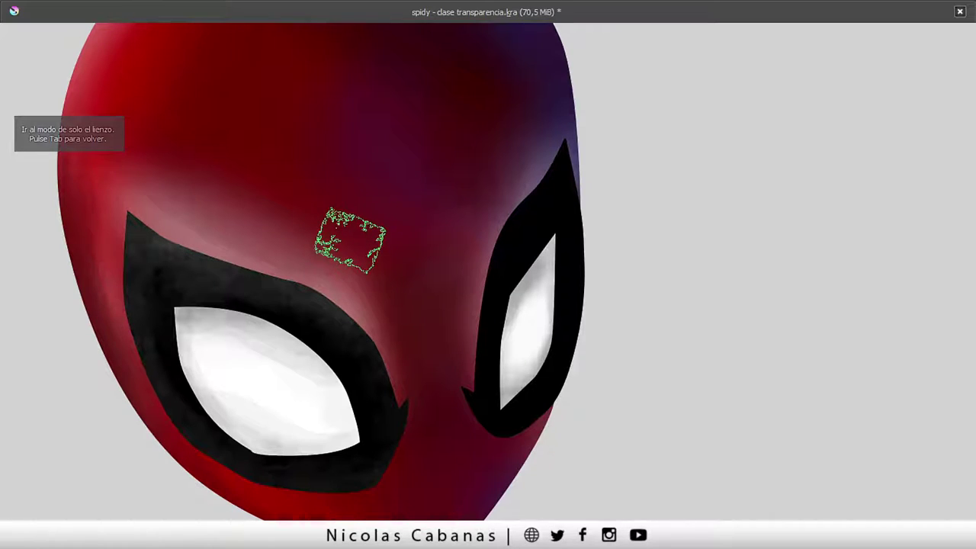
pyautogui.press('Tab')
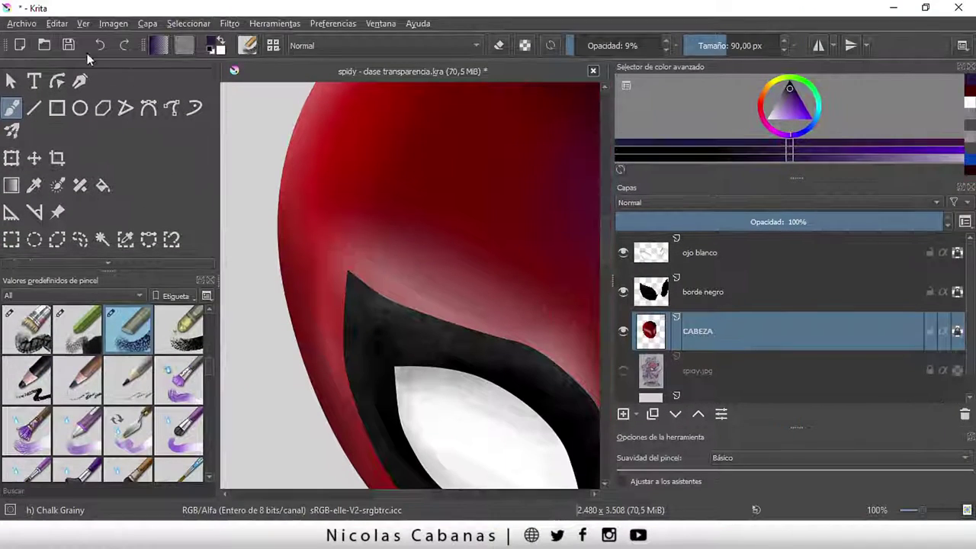
pyautogui.click(61, 25)
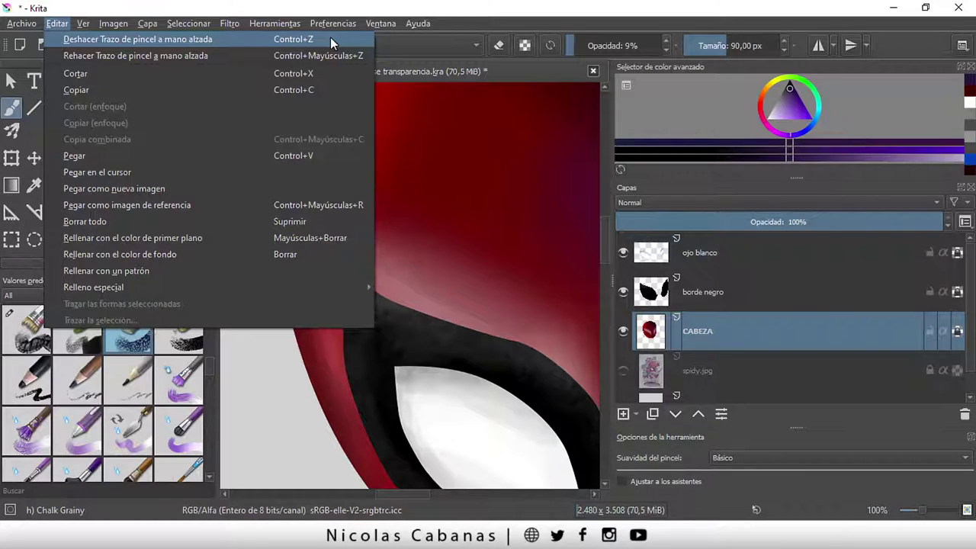
pyautogui.press('Escape')
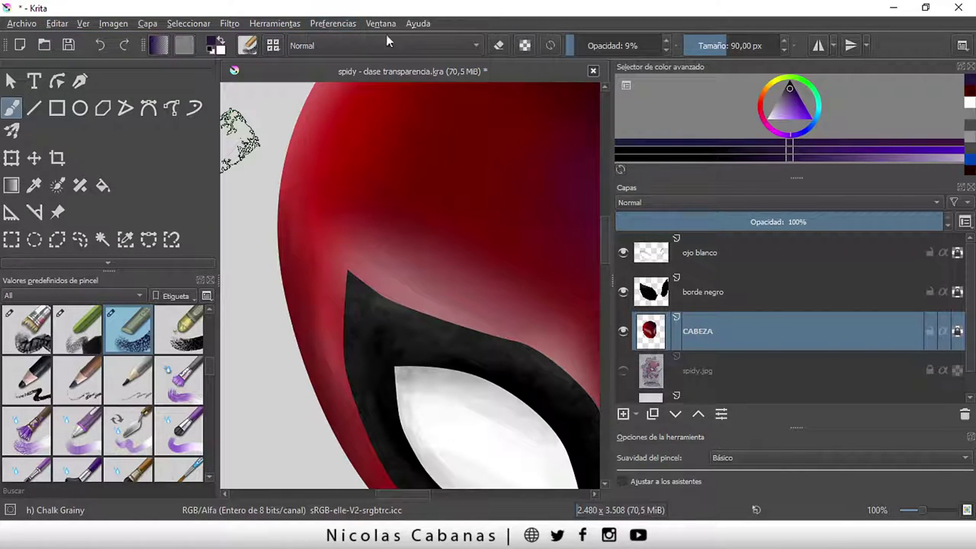
pyautogui.press('Tab')
# Sample dark blue and paint darker shading across the forehead and near the right eye
pyautogui.moveTo(318, 224); pyautogui.dragTo(458, 233)
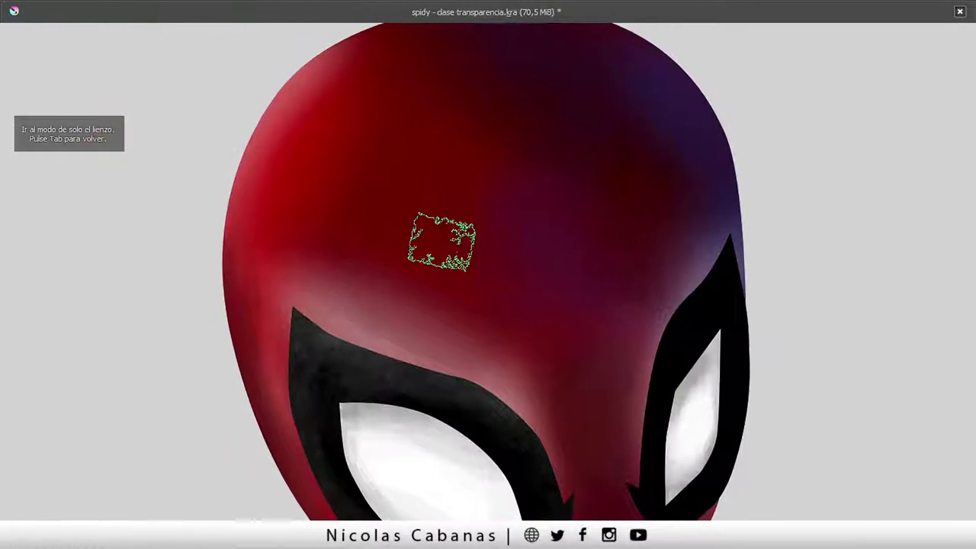
pyautogui.scroll(2, 476, 252)
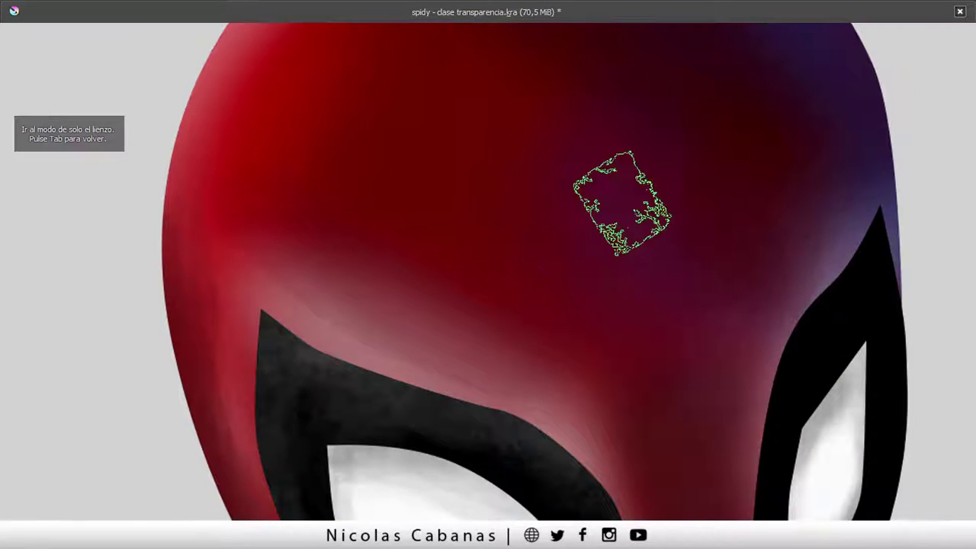
pyautogui.keyDown('ctrl'); pyautogui.click(641, 191); pyautogui.keyUp('ctrl')
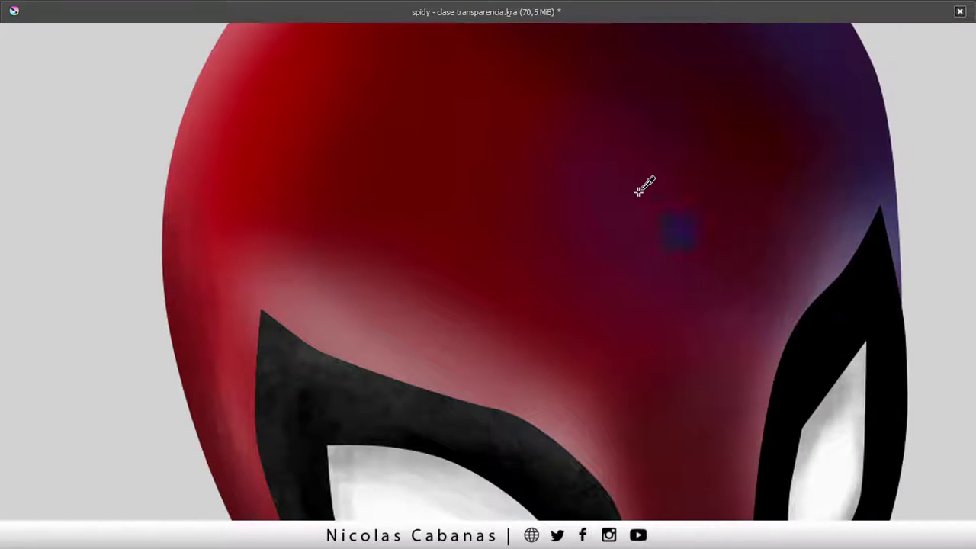
pyautogui.moveTo(479, 235); pyautogui.dragTo(480, 283)
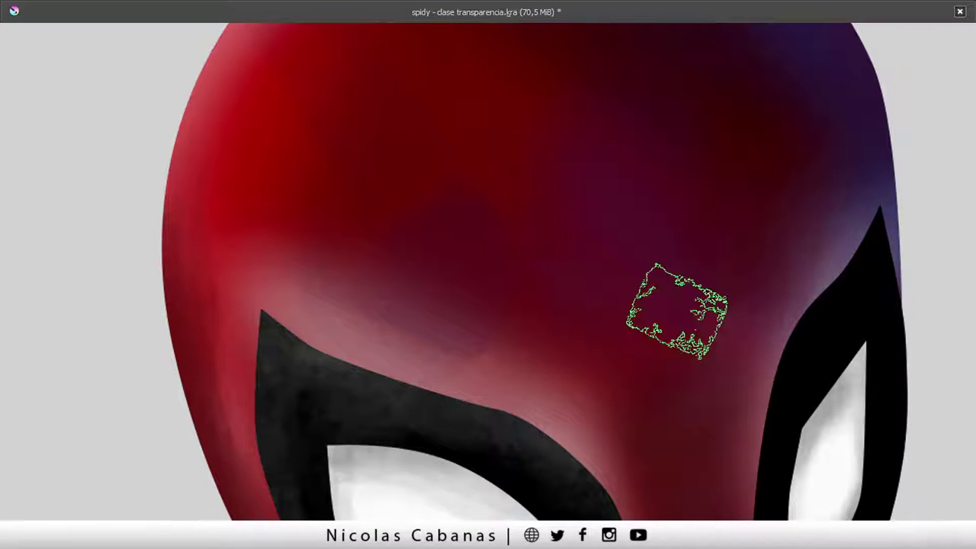
pyautogui.keyDown('ctrl'); pyautogui.click(692, 289); pyautogui.keyUp('ctrl')
pyautogui.moveTo(692, 289); pyautogui.dragTo(678, 290)
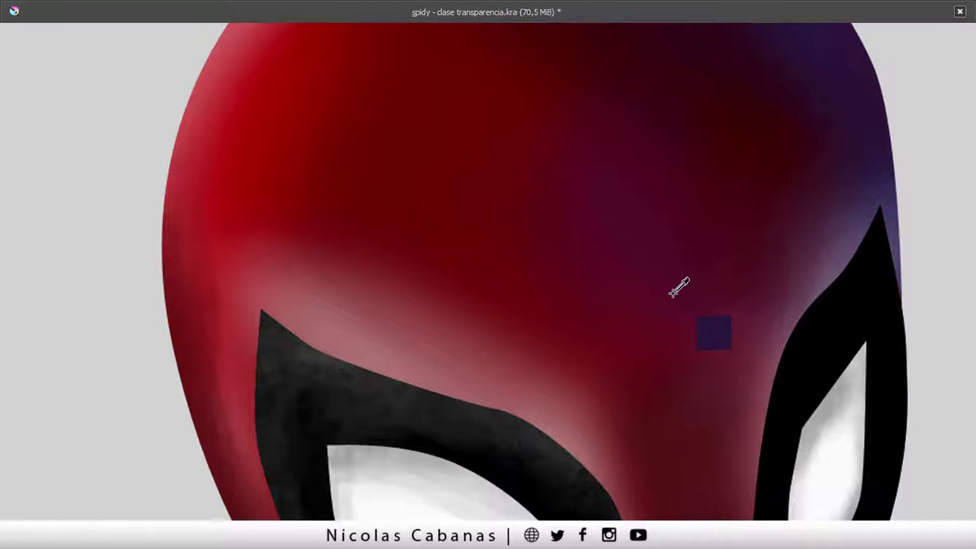
pyautogui.moveTo(607, 288); pyautogui.dragTo(680, 378)
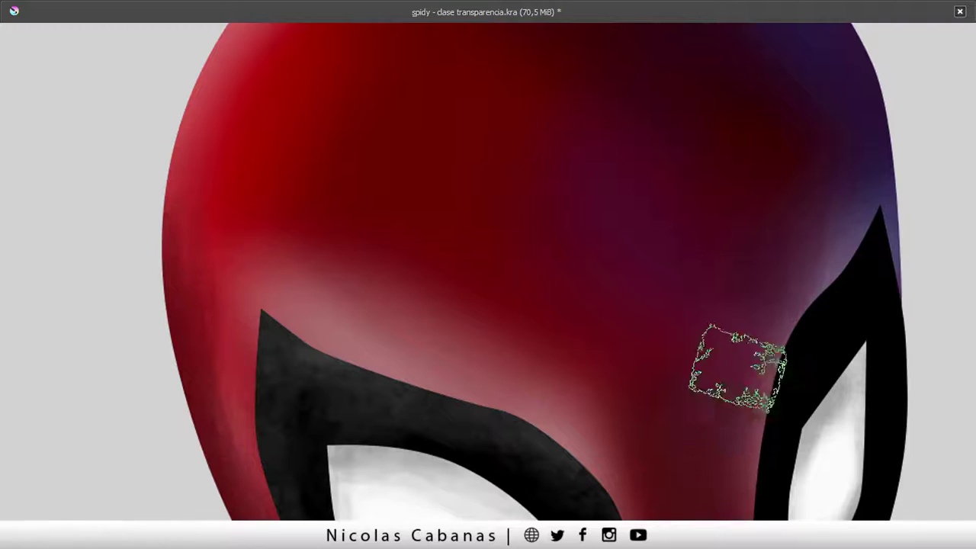
# Sample red from the mask's left side, brush shading between the eyes, then undo and recentre the head
pyautogui.scroll(-2, 588, 225)
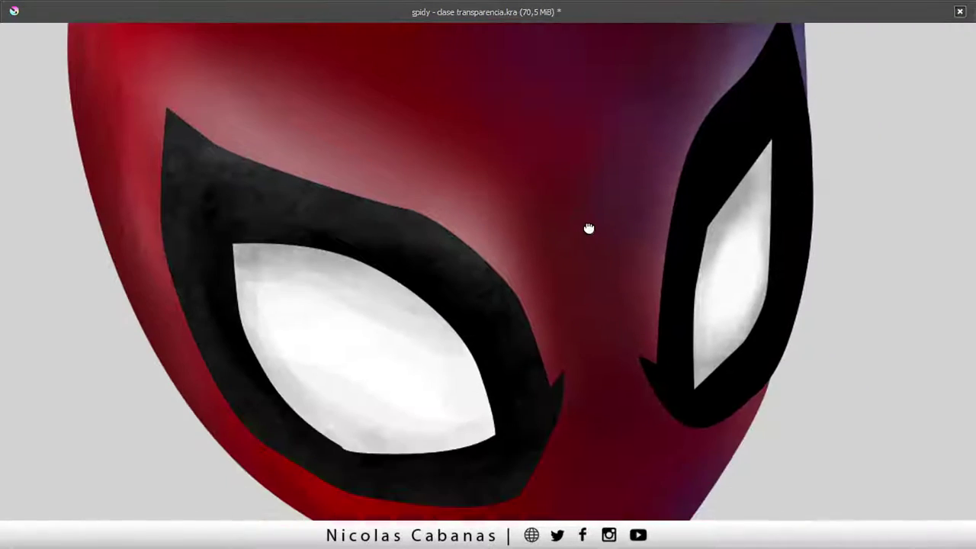
pyautogui.scroll(2, 632, 218)
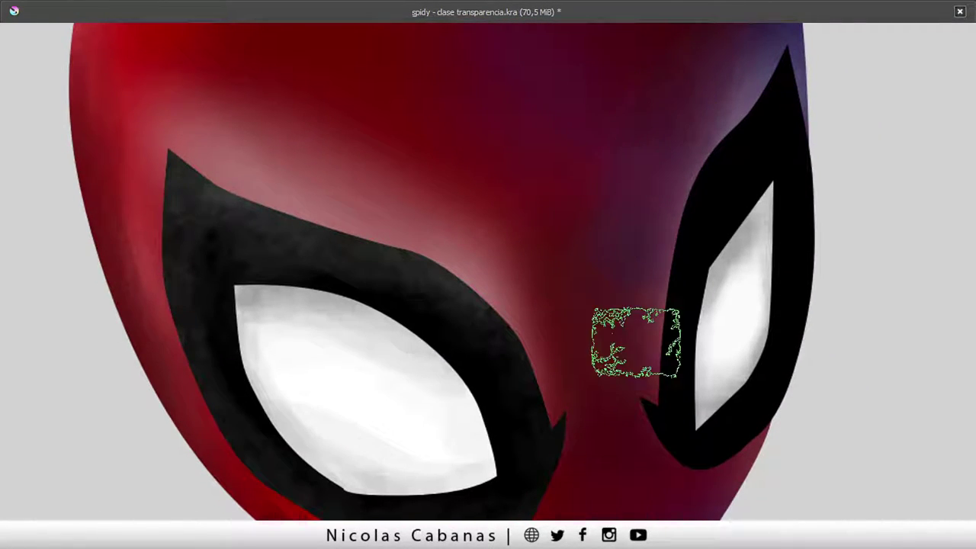
pyautogui.moveTo(475, 244)
pyautogui.mouseDown()
pyautogui.moveTo(552, 359)
pyautogui.moveTo(561, 322)
pyautogui.mouseUp()
pyautogui.keyDown('ctrl'); pyautogui.click(159, 248); pyautogui.keyUp('ctrl')
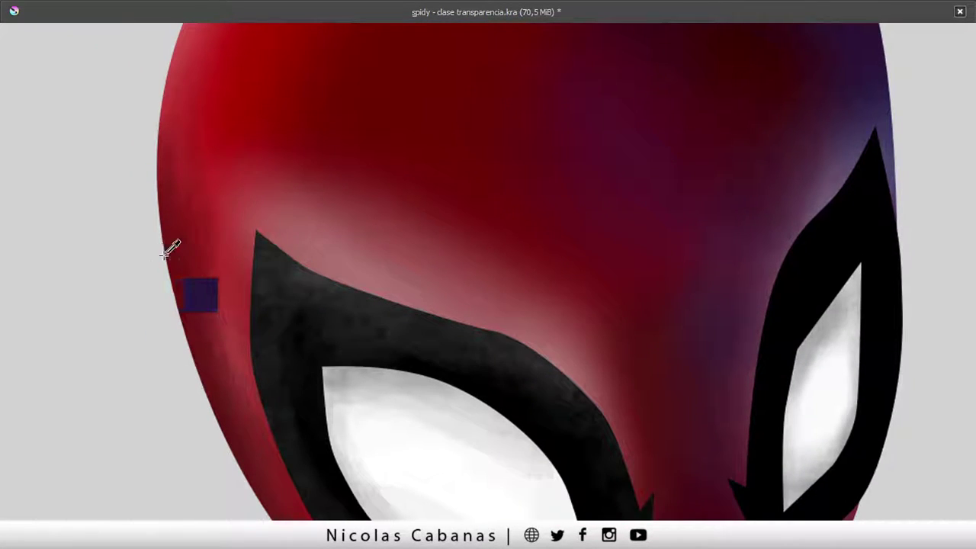
pyautogui.moveTo(161, 252); pyautogui.dragTo(179, 276)
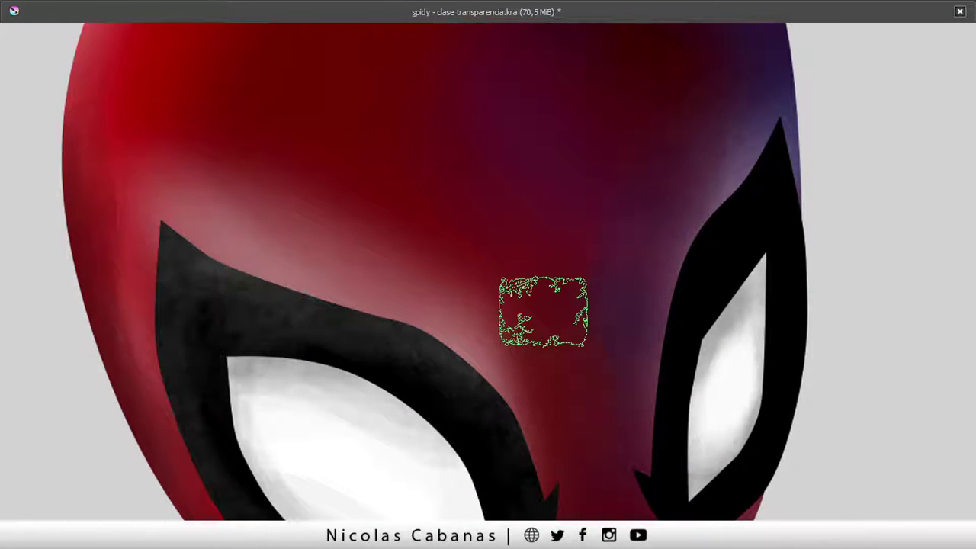
pyautogui.moveTo(543, 312); pyautogui.dragTo(345, 292)
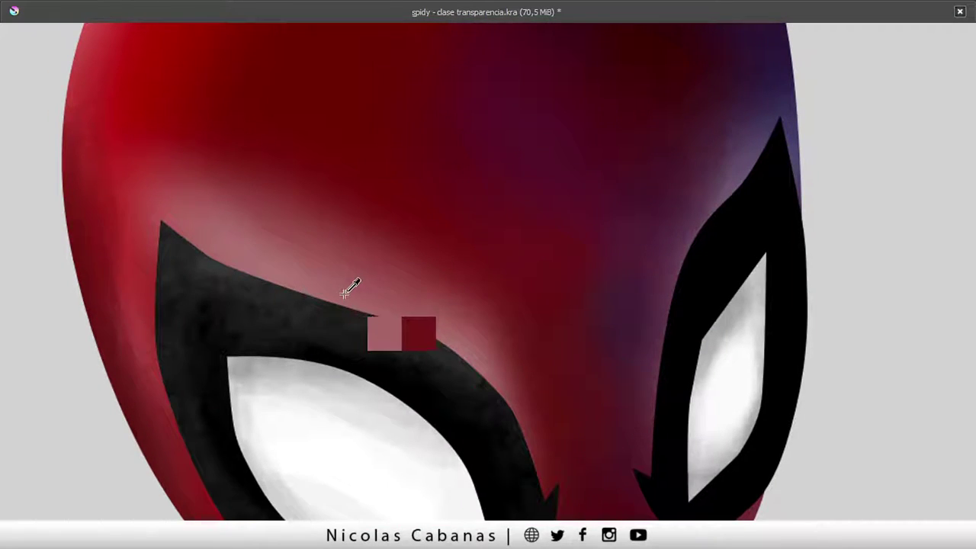
pyautogui.hotkey('ctrl', 'z')
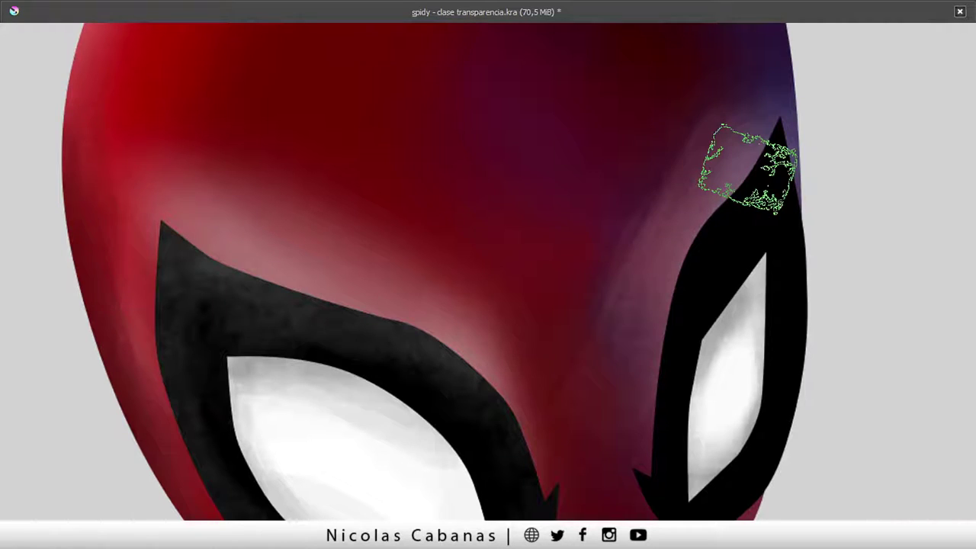
pyautogui.moveTo(597, 428); pyautogui.dragTo(584, 260)
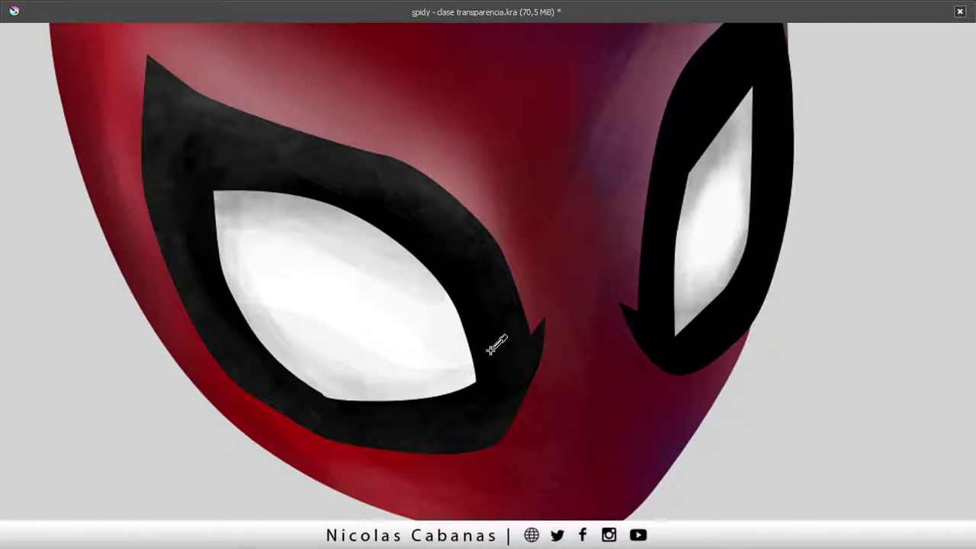
pyautogui.press('2')
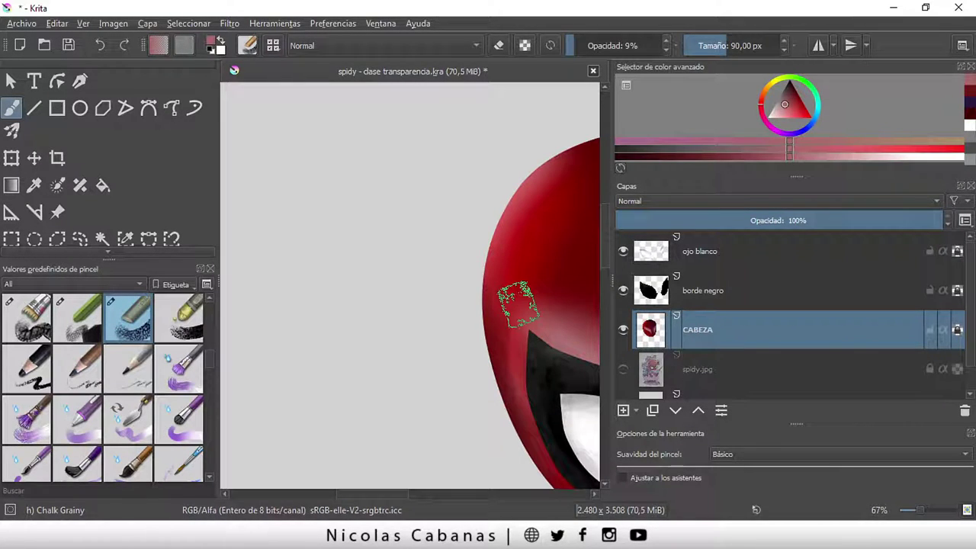
pyautogui.moveTo(427, 357); pyautogui.dragTo(283, 277)
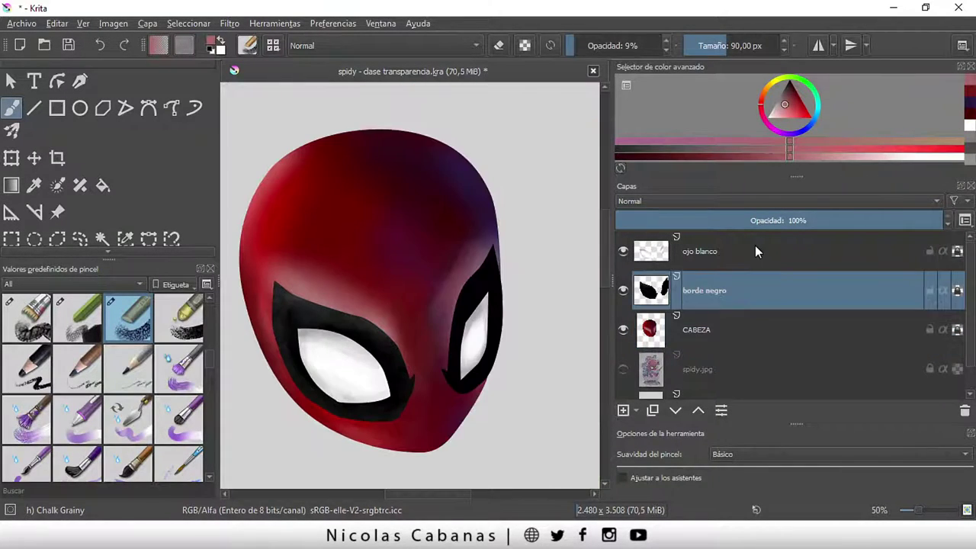
pyautogui.click(752, 259)
pyautogui.click(734, 319)
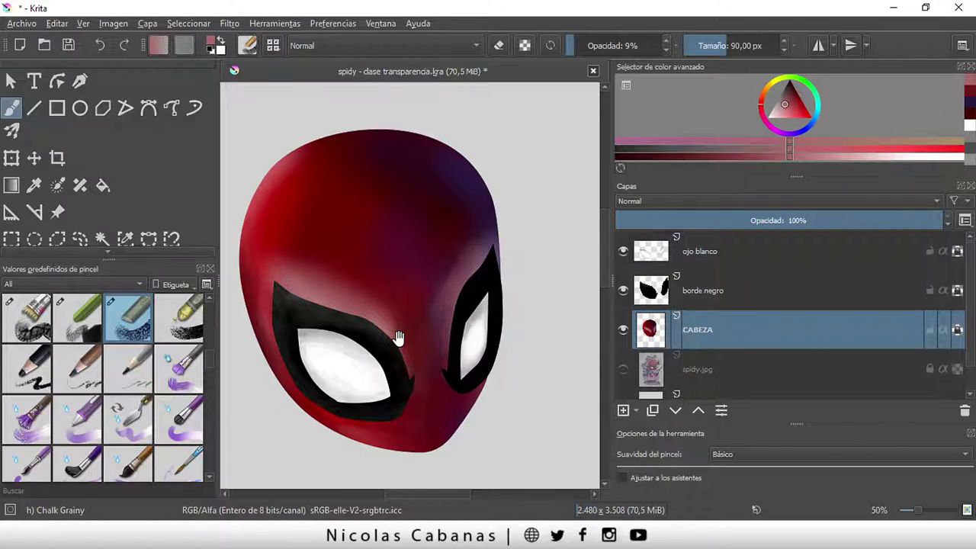
pyautogui.press('Tab')
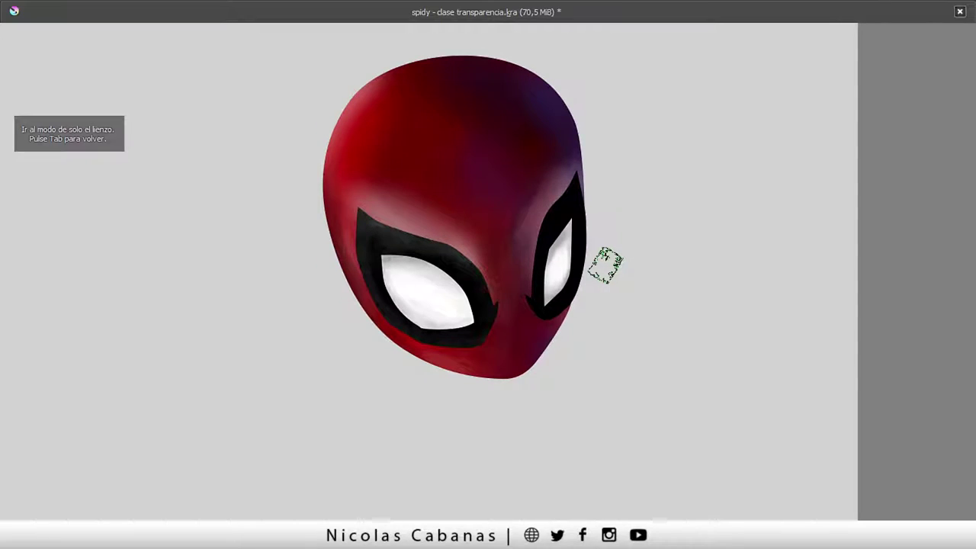
pyautogui.scroll(1, 466, 255)
pyautogui.scroll(1, 466, 254)
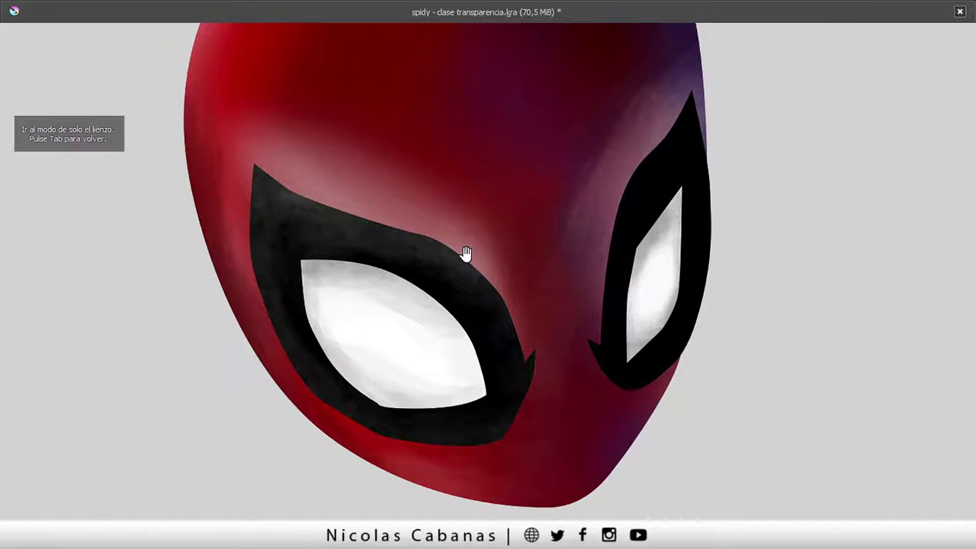
pyautogui.scroll(-1, 577, 406)
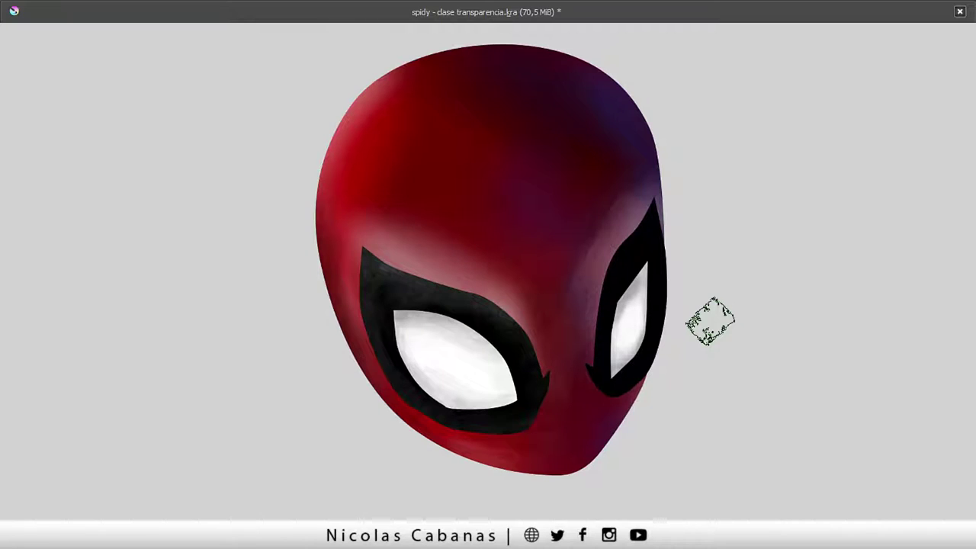
pyautogui.press('Tab')
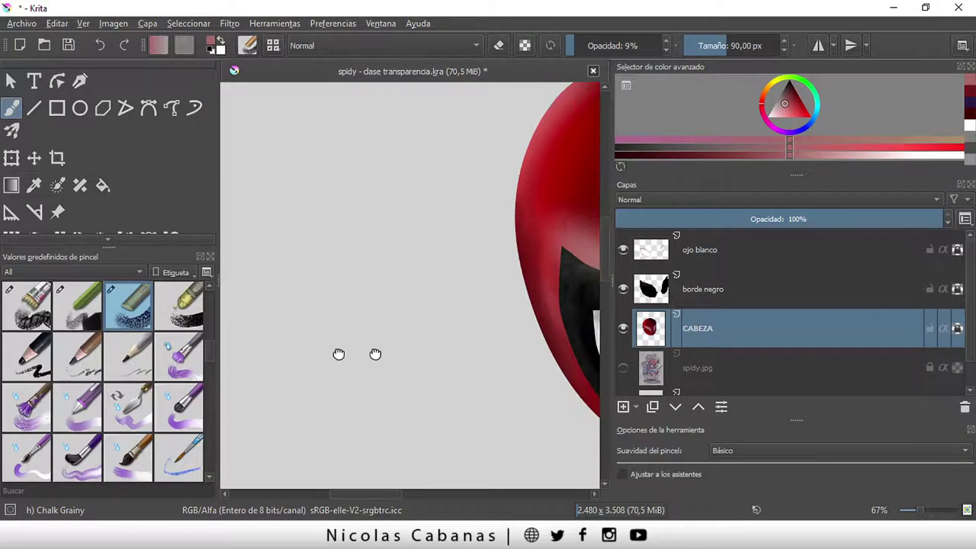
pyautogui.press('-')
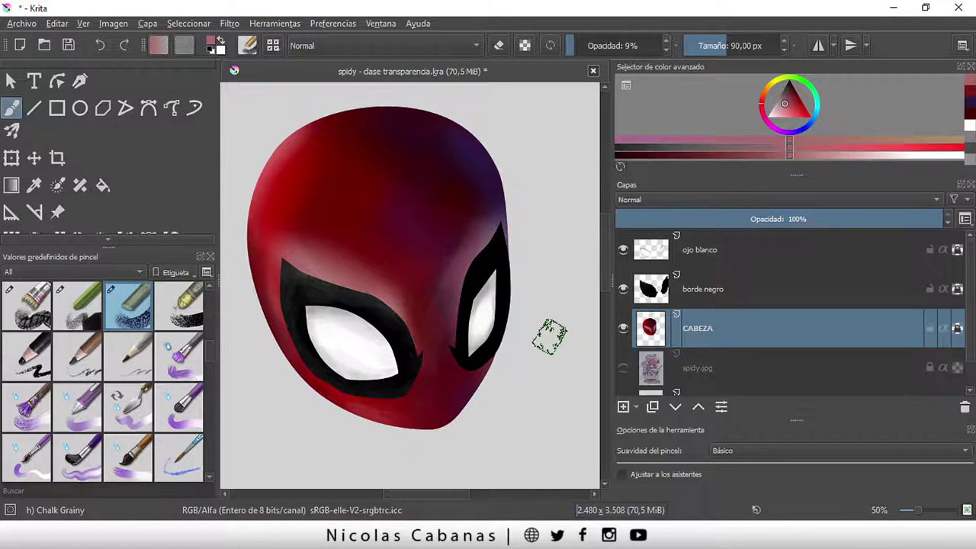
# Show spidy.jpg, toggle CABEZA off and on to compare, and zoom out to 17%
pyautogui.click(623, 367)
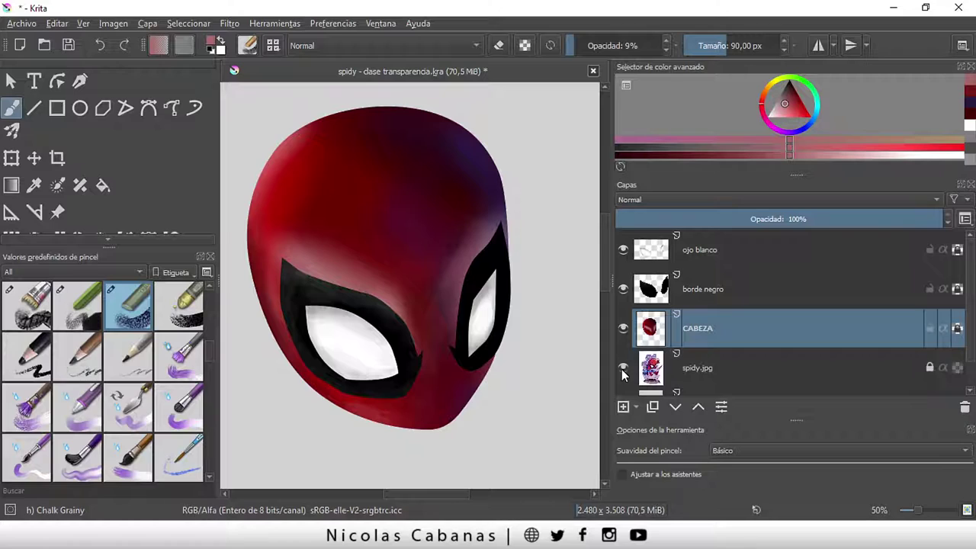
pyautogui.click(624, 328)
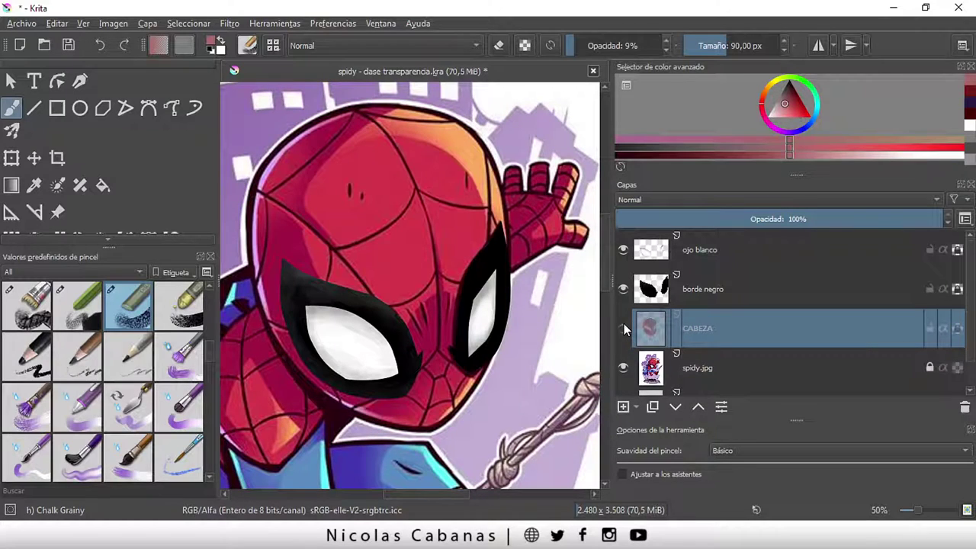
pyautogui.click(624, 328)
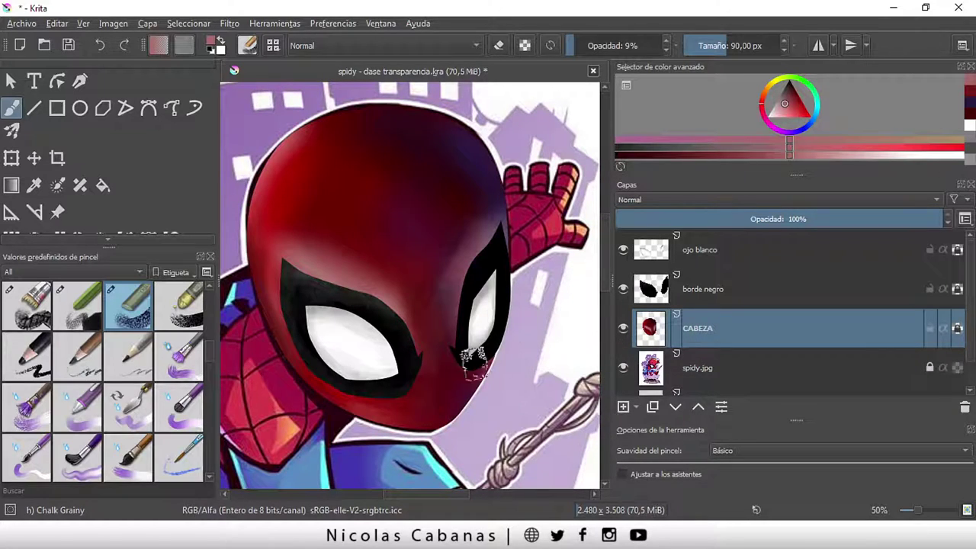
pyautogui.scroll(-1, 404, 443)
pyautogui.hscroll(-2, 427, 465)
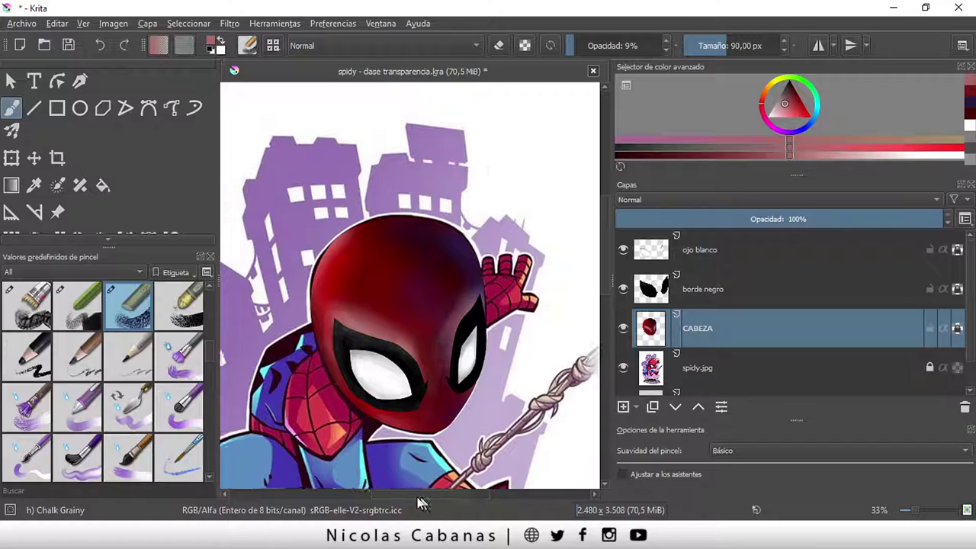
pyautogui.scroll(-3, 540, 370)
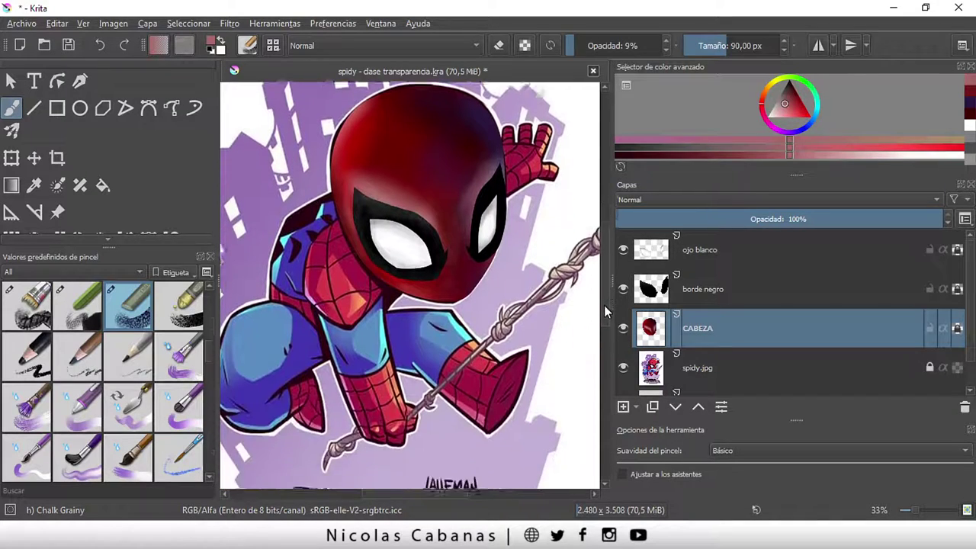
pyautogui.scroll(-3, 540, 369)
pyautogui.scroll(-1, 540, 369)
pyautogui.scroll(-1, 540, 369)
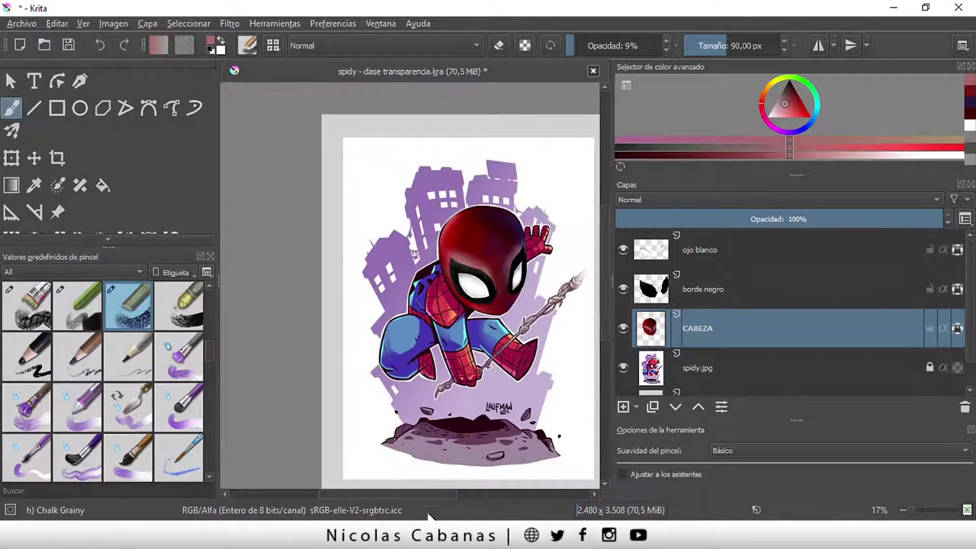
pyautogui.moveTo(427, 497); pyautogui.dragTo(456, 498)
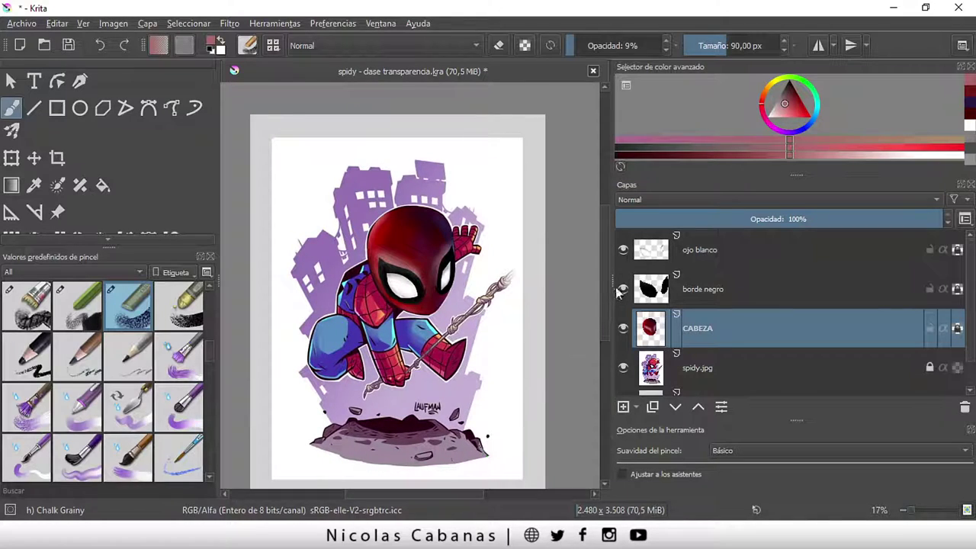
pyautogui.moveTo(601, 293); pyautogui.dragTo(602, 303)
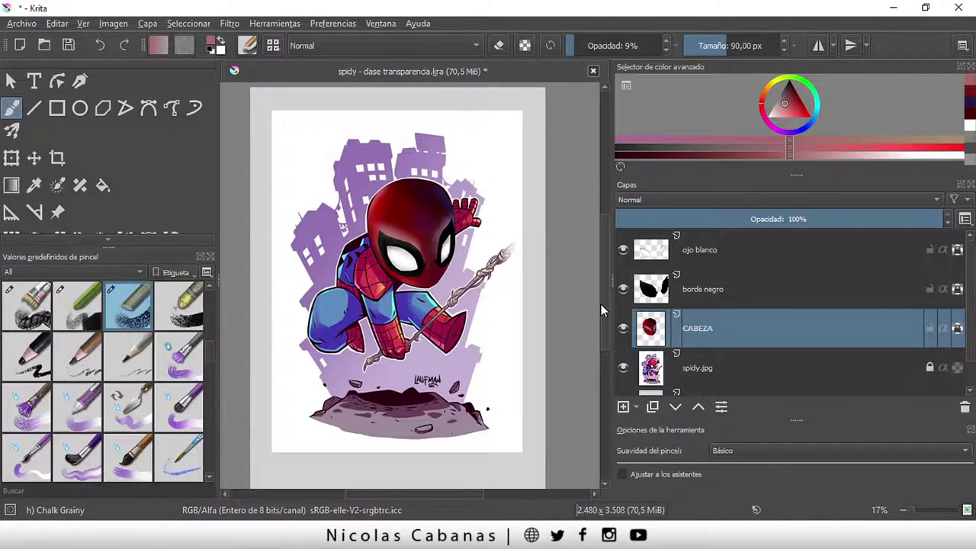